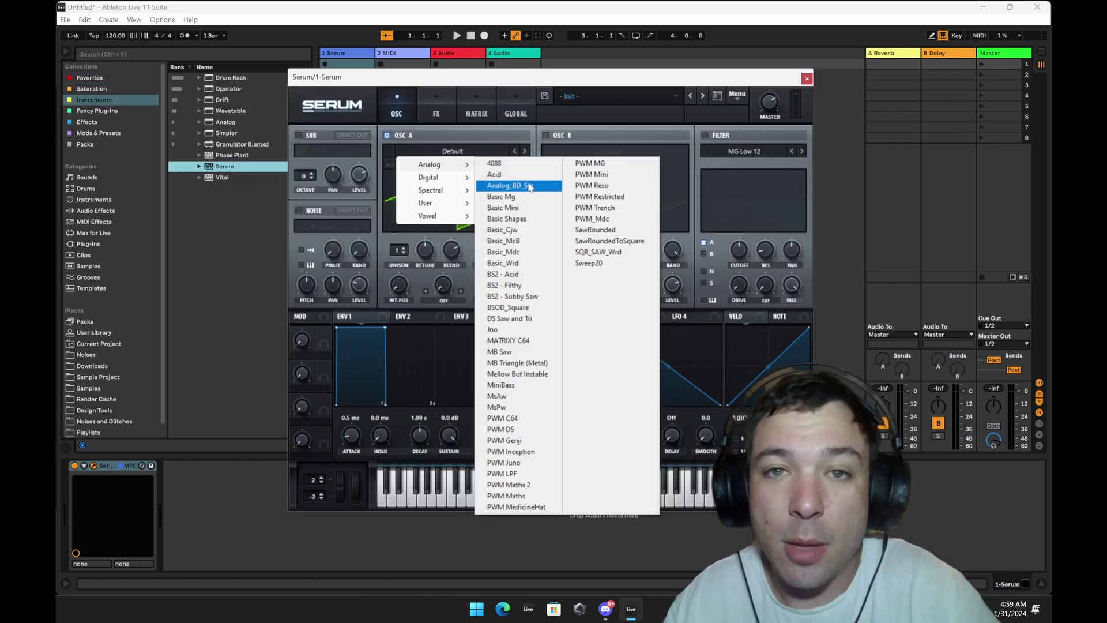
Load the Basic Shapes wavetable into the oscillator and set oscillator A's warp mode to FM (From B).
{"action": "left_click", "coordinate": [511, 219]}
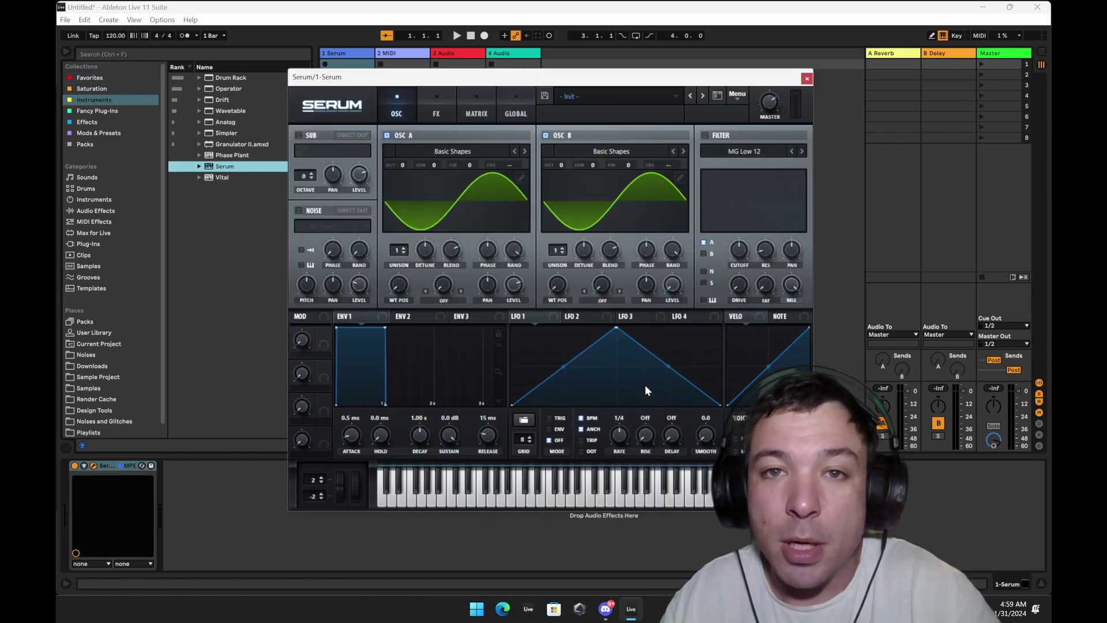
{"action": "left_click", "coordinate": [443, 300]}
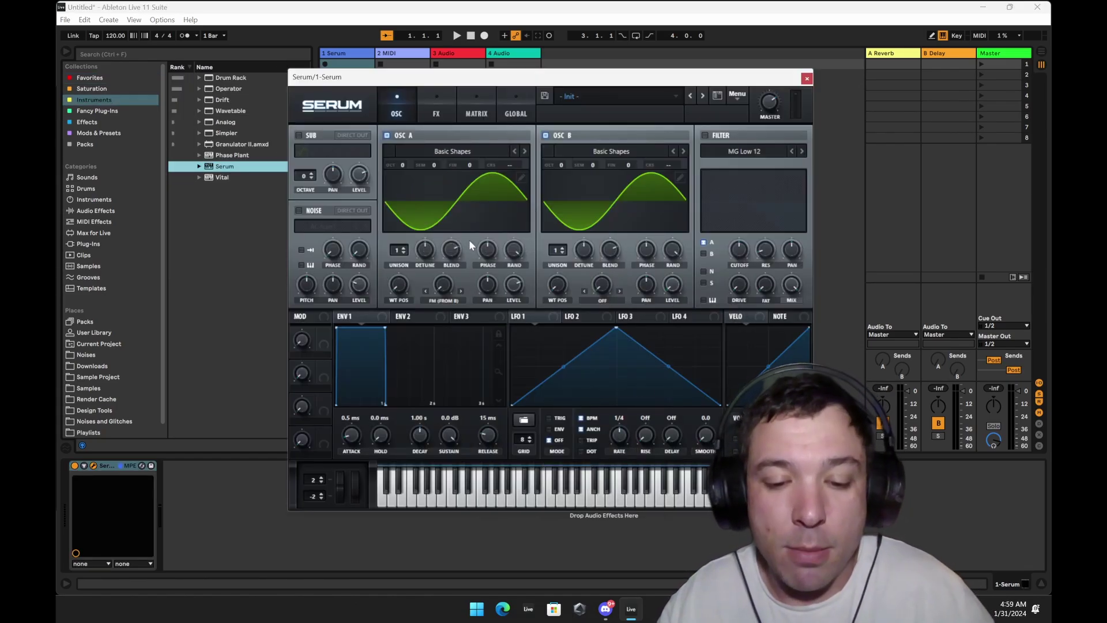
Lower the computer keyboard octave to C0 to D1, play a note, and sweep oscillator A's FM amount up and back to zero.
{"action": "key", "text": "z"}
{"action": "key", "text": "z"}
{"action": "key", "text": "a"}
{"action": "key", "text": "z"}
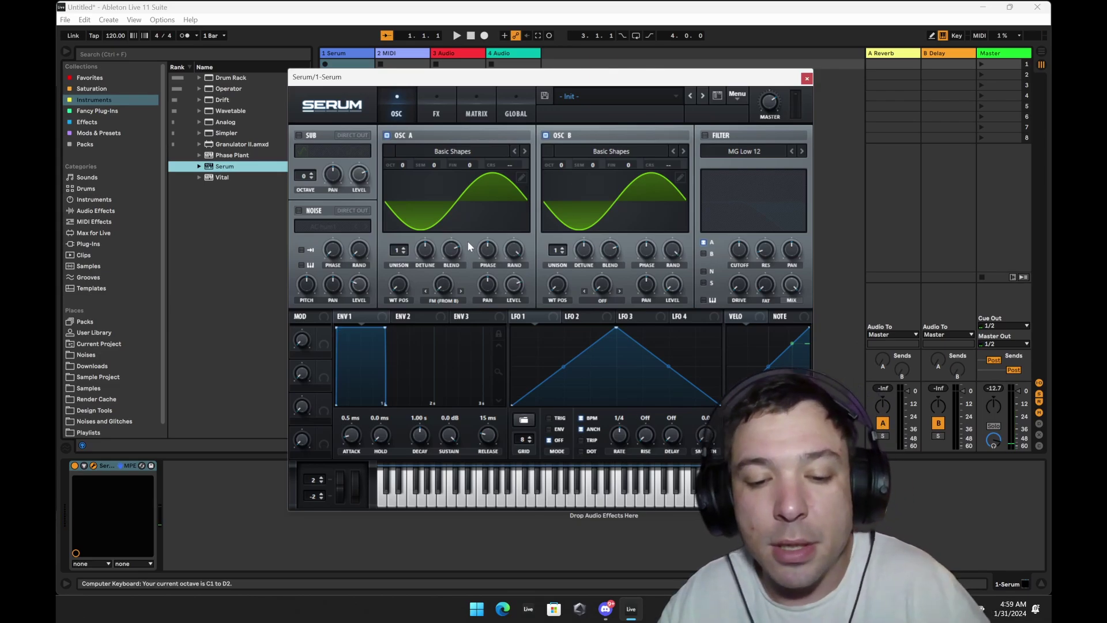
{"action": "key", "text": "a"}
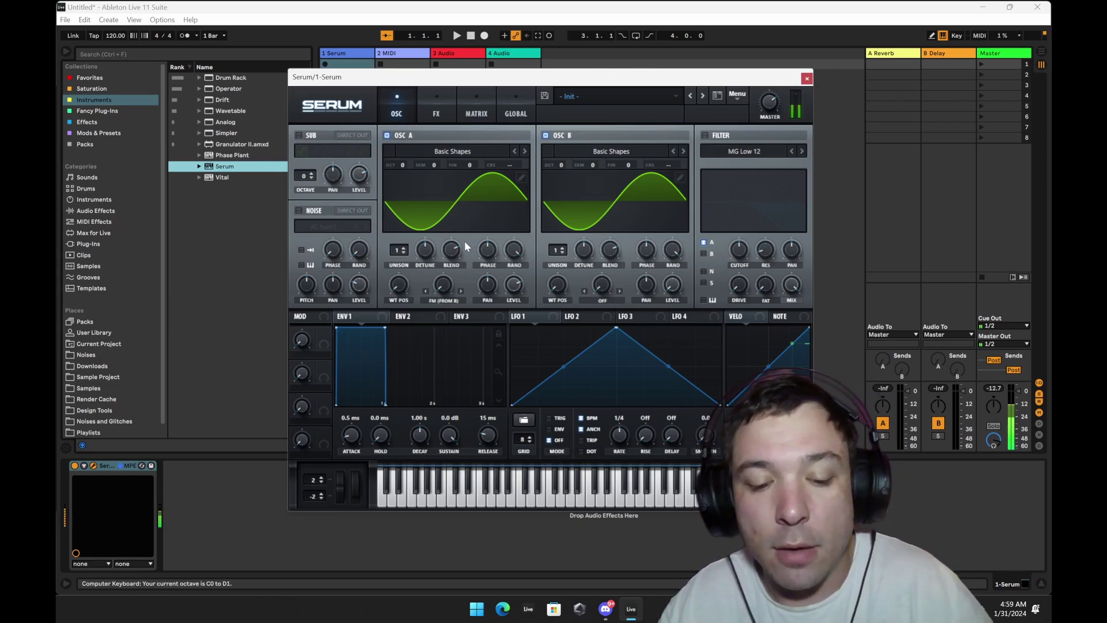
{"action": "mouse_move", "coordinate": [444, 286]}
{"action": "left_click_drag", "start_coordinate": [443, 287], "coordinate": [445, 247]}
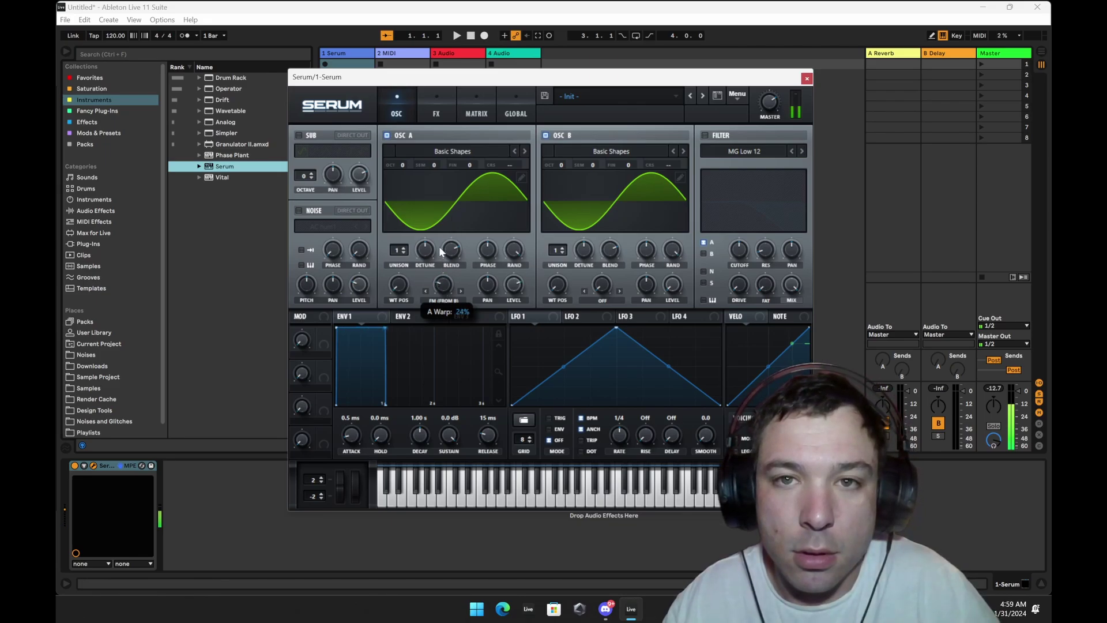
{"action": "left_click_drag", "start_coordinate": [439, 254], "coordinate": [450, 383]}
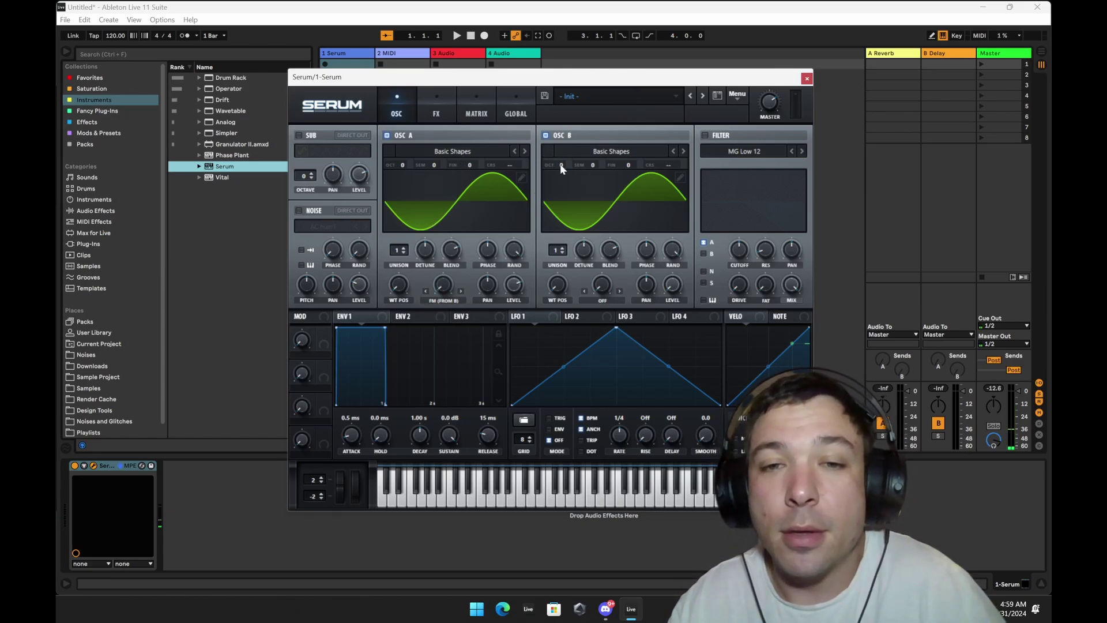
Raise oscillator B to +2 octaves and modulate oscillator A's FM amount with LFO 1, its peak moved early in the cycle.
{"action": "left_click_drag", "start_coordinate": [559, 164], "coordinate": [564, 146]}
{"action": "mouse_move", "coordinate": [442, 286]}
{"action": "left_mouse_down"}
{"action": "mouse_move", "coordinate": [438, 249]}
{"action": "mouse_move", "coordinate": [442, 283]}
{"action": "left_mouse_up"}
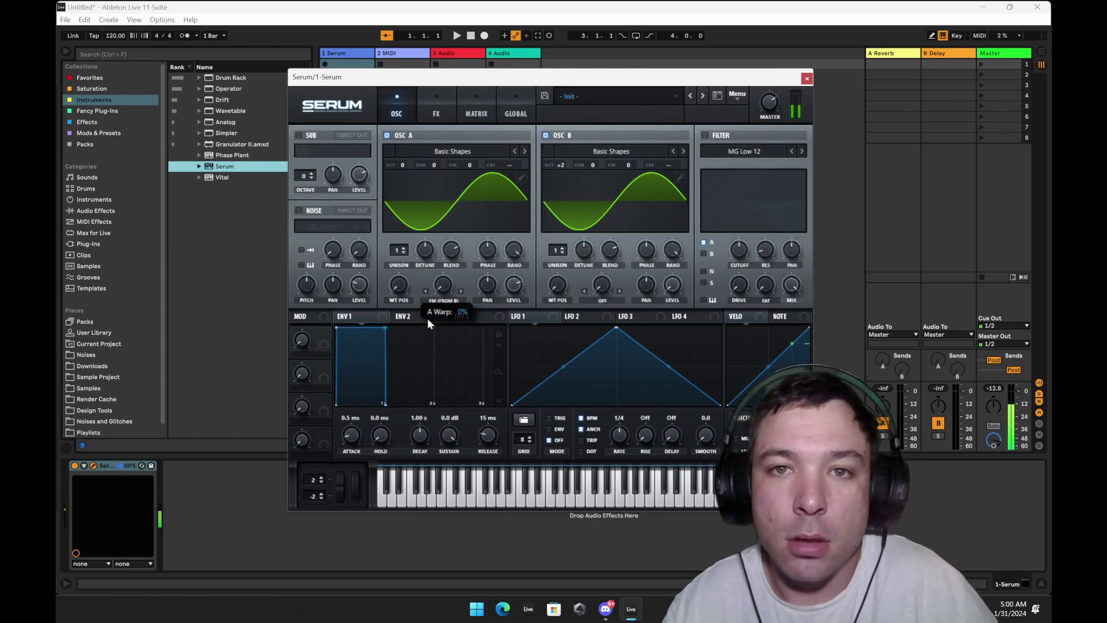
{"action": "left_click_drag", "start_coordinate": [616, 327], "coordinate": [442, 284]}
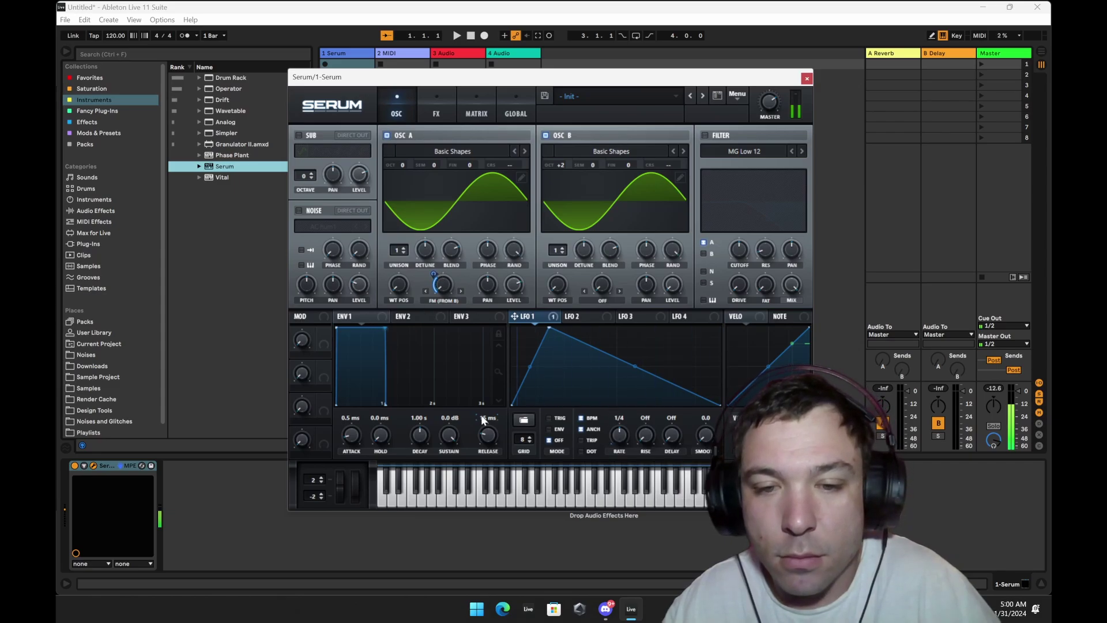
{"action": "mouse_move", "coordinate": [548, 418]}
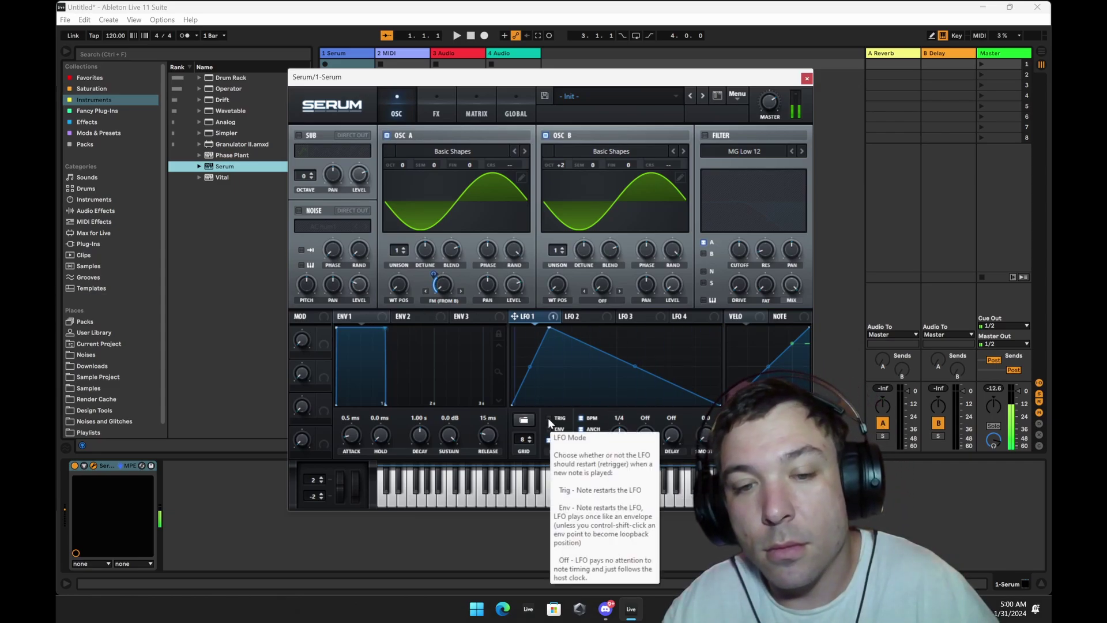
Set the project tempo to 147 BPM and adjust the LFO 1 modulation depth on oscillator A's FM amount.
{"action": "left_click_drag", "start_coordinate": [115, 35], "coordinate": [115, 23]}
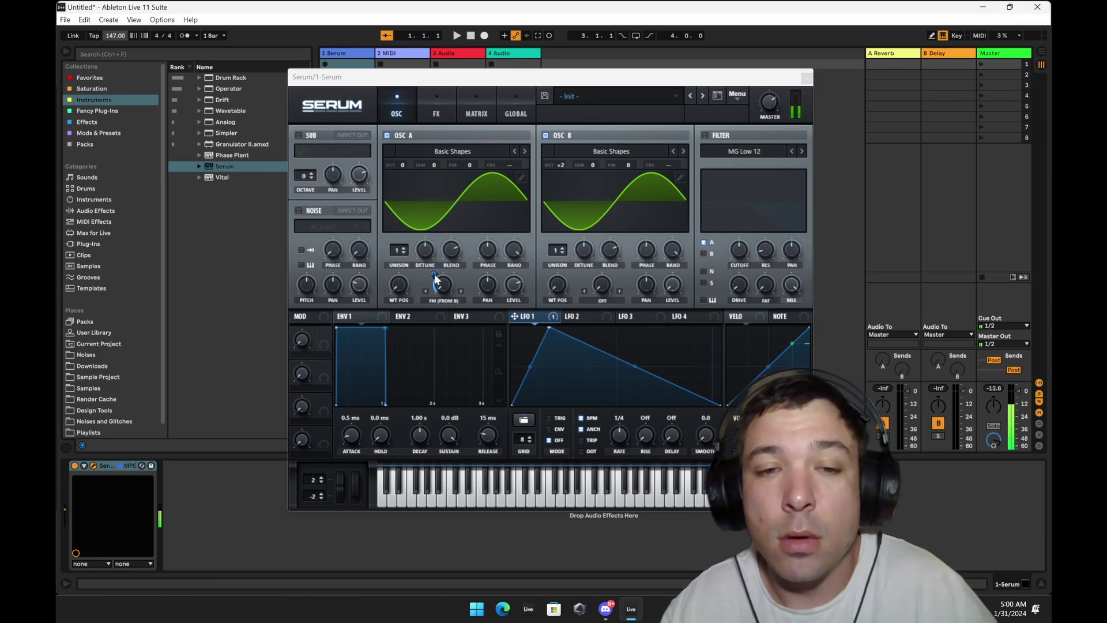
{"action": "left_click_drag", "start_coordinate": [435, 281], "coordinate": [432, 262]}
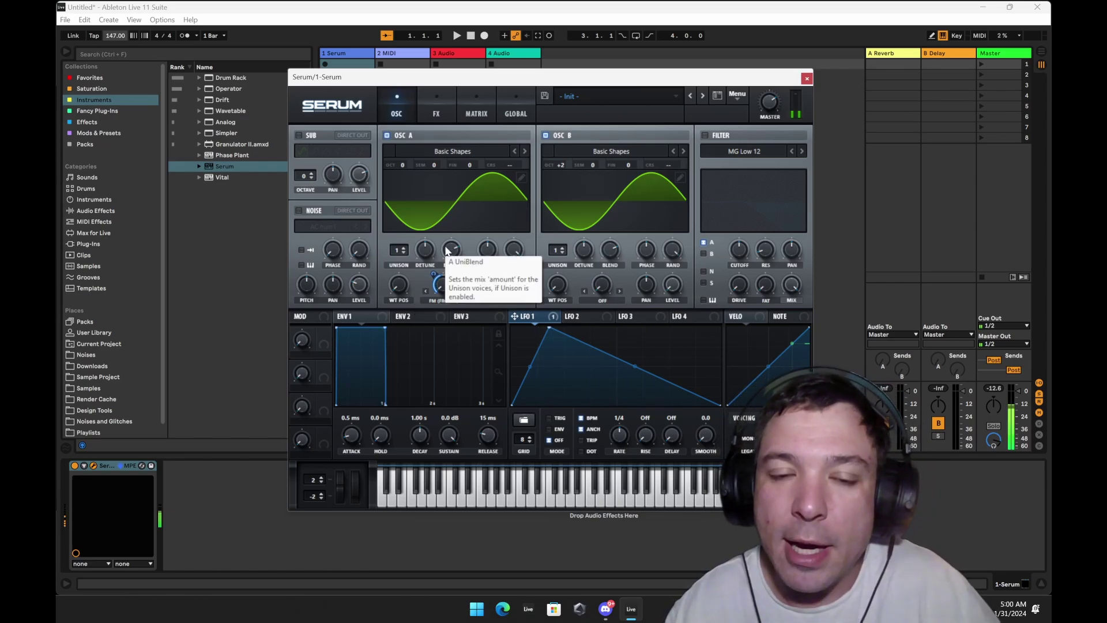
Give oscillator A 4 unison voices with 0.06 detune, and enable Hyper/Dimension with a raised Dimension mix and Hyper retrigger.
{"action": "left_click_drag", "start_coordinate": [398, 252], "coordinate": [425, 247]}
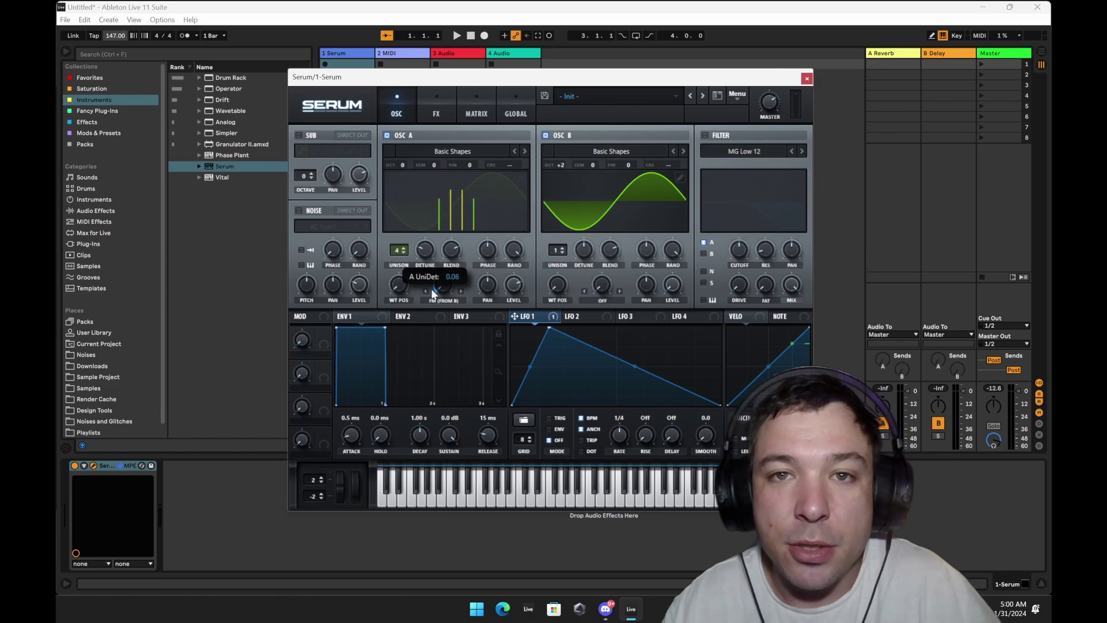
{"action": "left_click", "coordinate": [434, 99]}
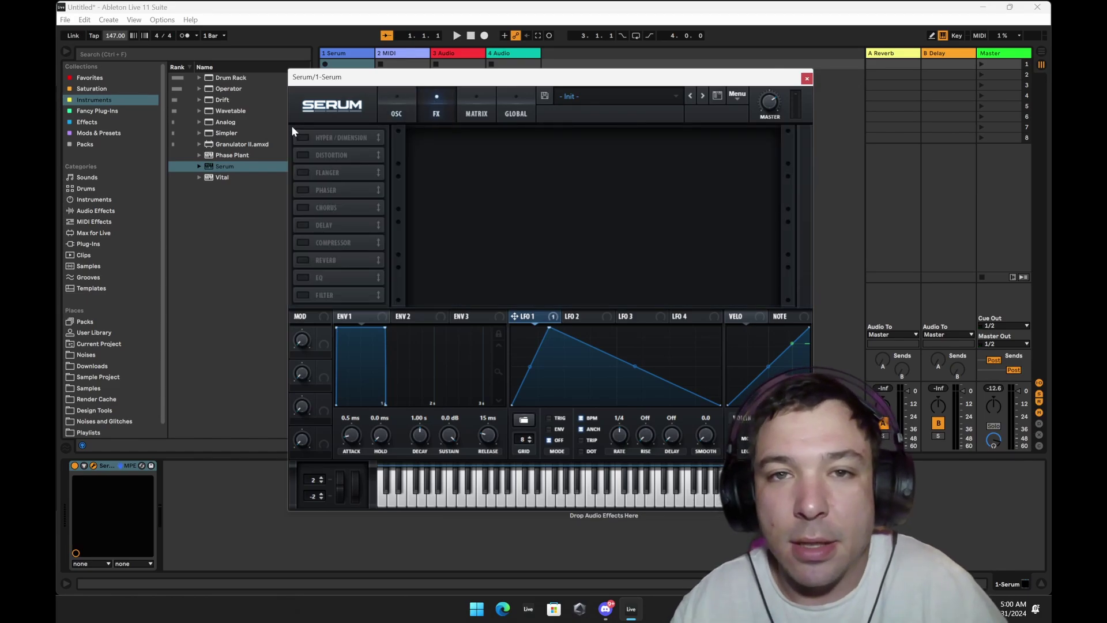
{"action": "left_click", "coordinate": [303, 138]}
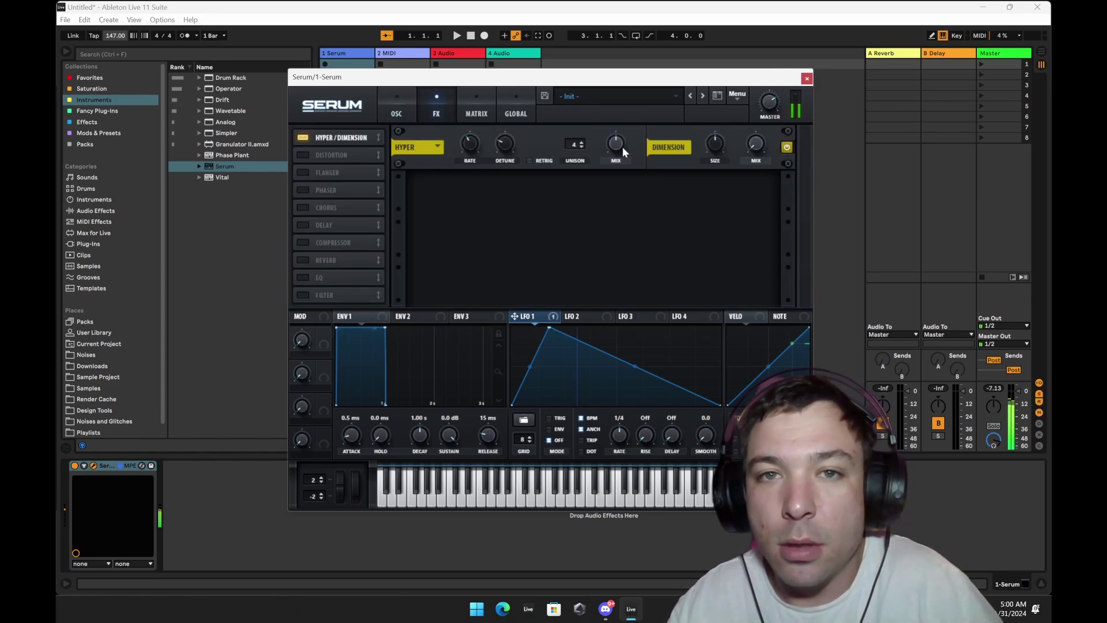
{"action": "left_click_drag", "start_coordinate": [757, 130], "coordinate": [758, 118]}
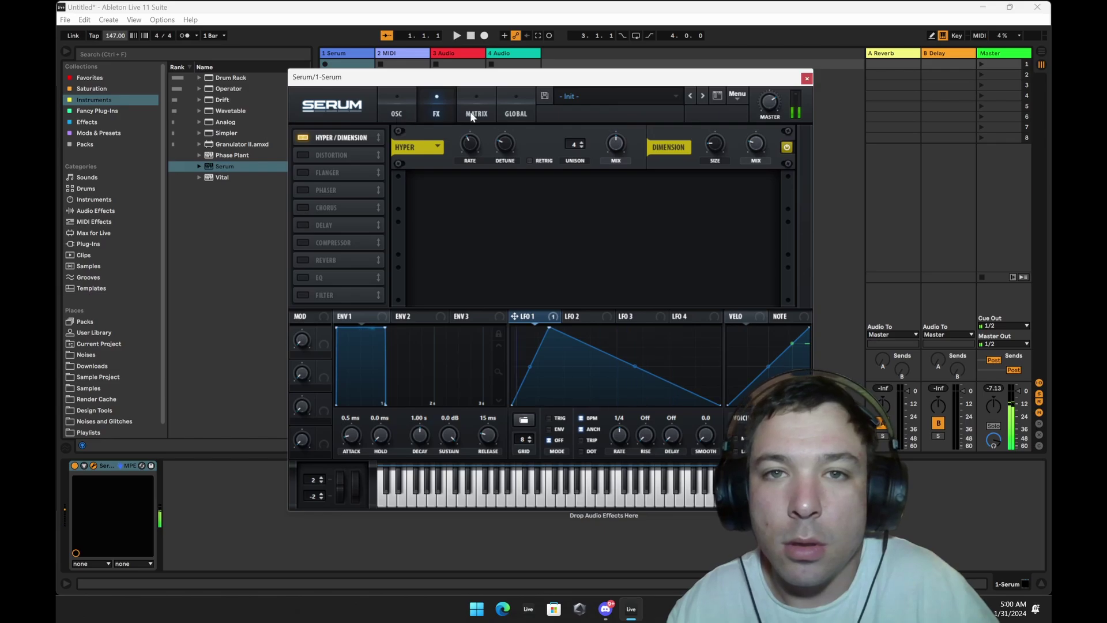
{"action": "left_click", "coordinate": [528, 160]}
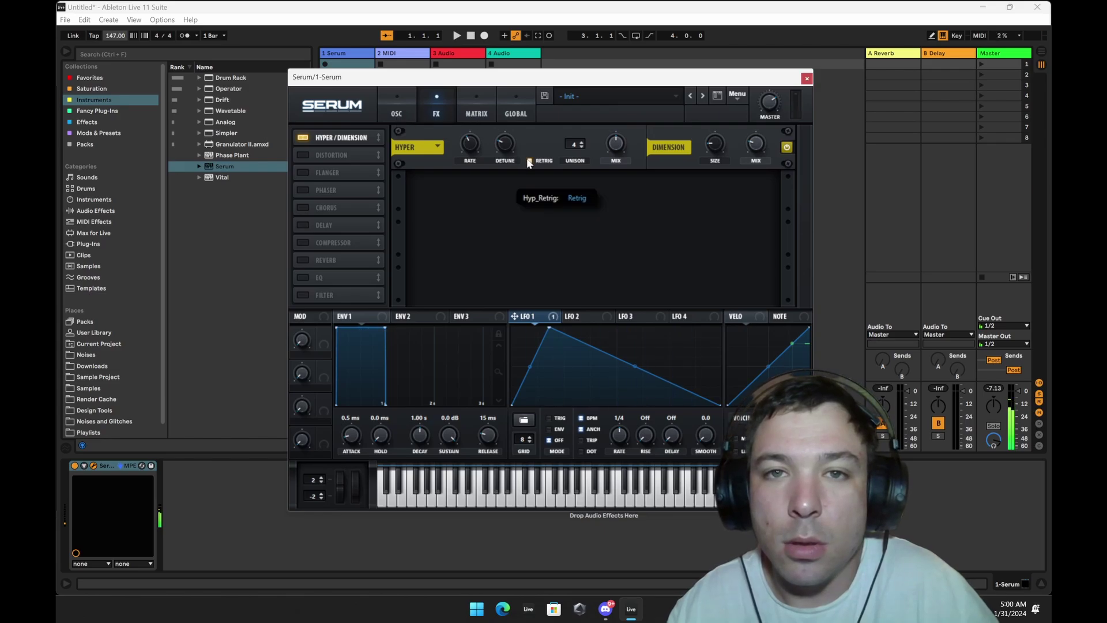
Move oscillator B's wavetable position through the saw shape to the square wave.
{"action": "left_click", "coordinate": [403, 110]}
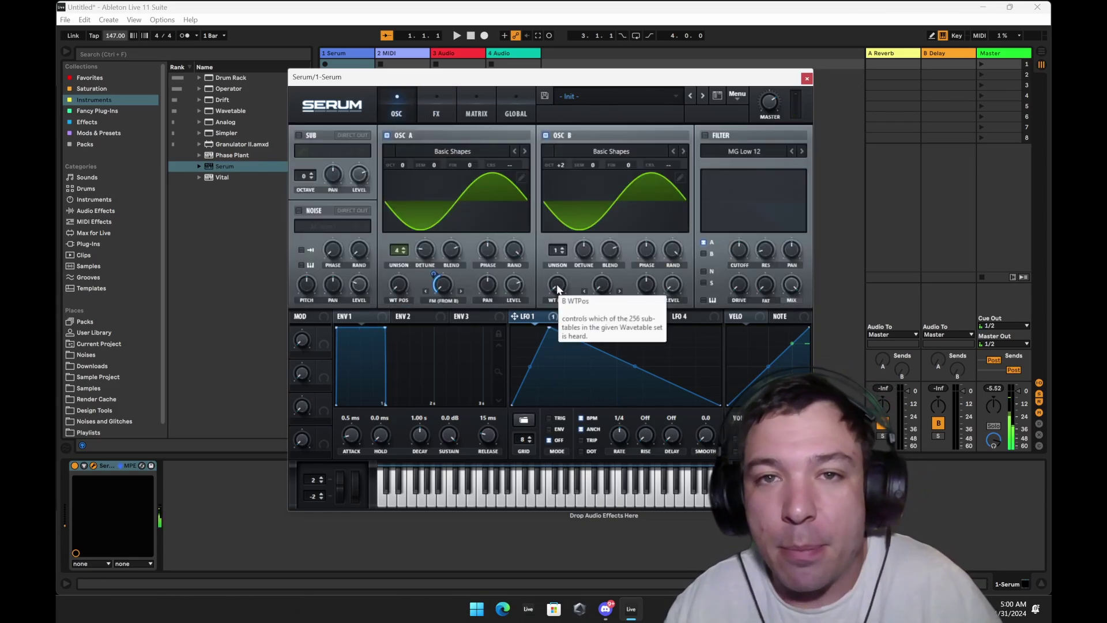
{"action": "left_click_drag", "start_coordinate": [562, 285], "coordinate": [560, 256]}
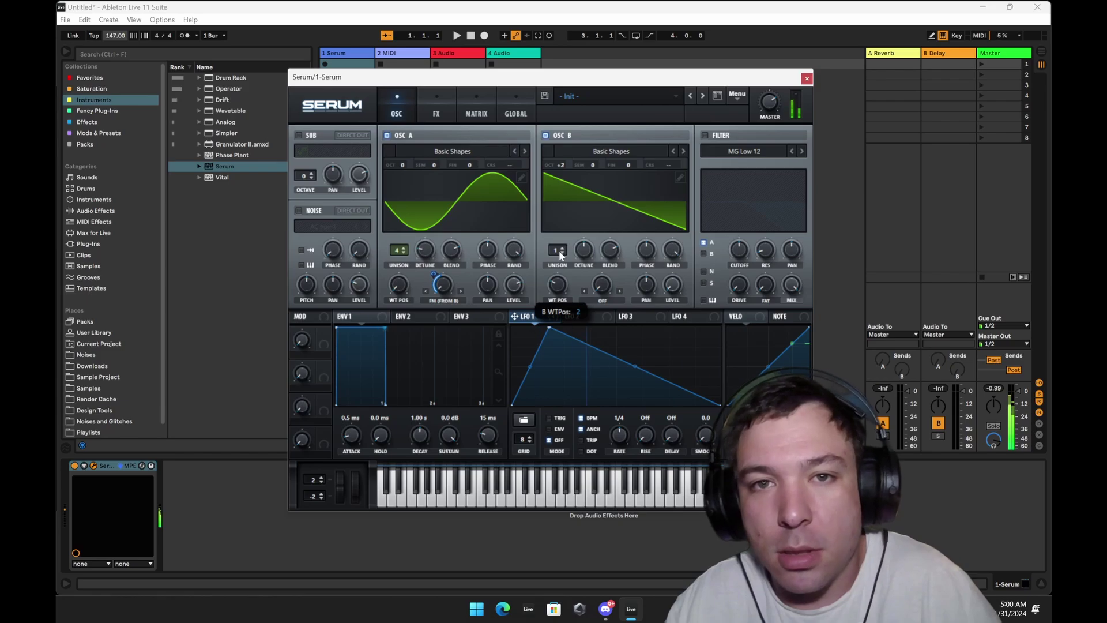
{"action": "left_click_drag", "start_coordinate": [560, 256], "coordinate": [563, 227]}
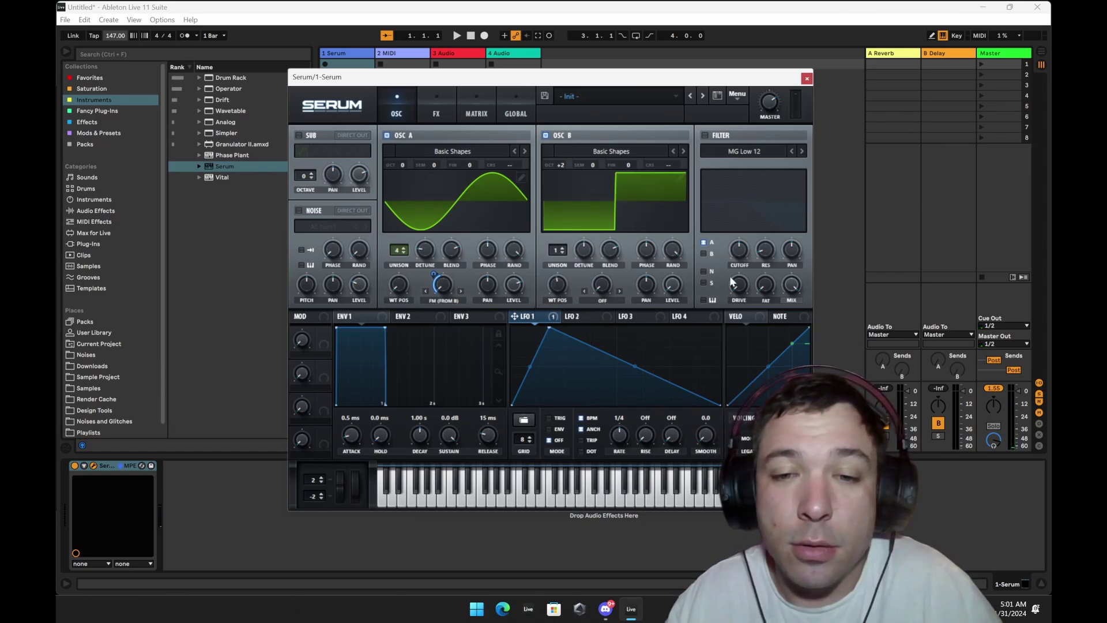
Remove LFO 1 from oscillator A's FM amount and raise the amount manually past 44%.
{"action": "left_click_drag", "start_coordinate": [443, 284], "coordinate": [448, 238]}
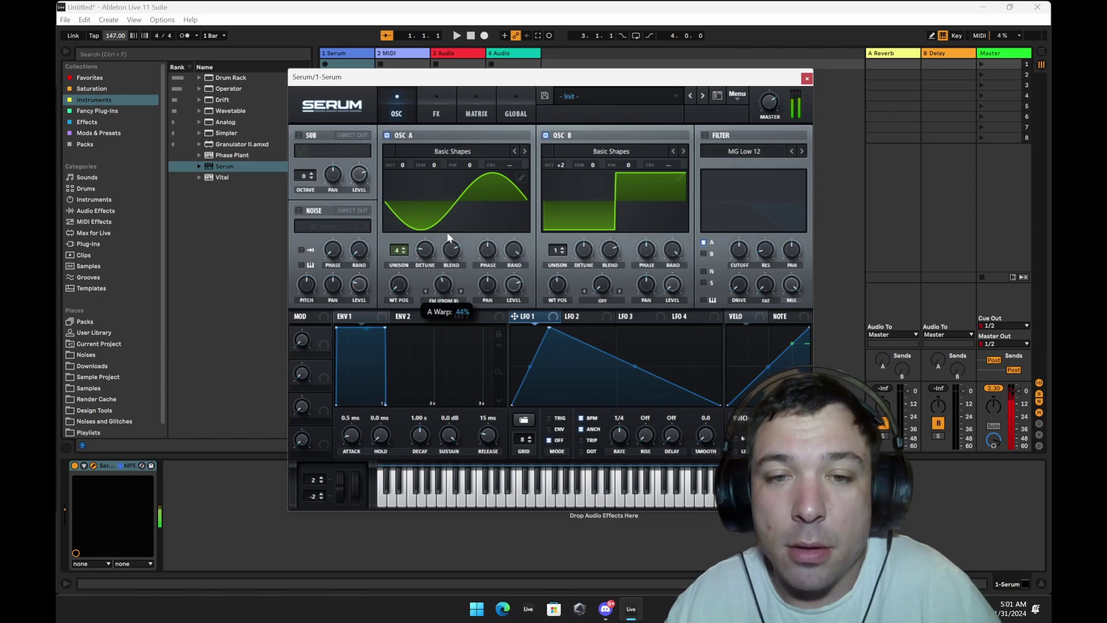
{"action": "left_click_drag", "start_coordinate": [454, 219], "coordinate": [454, 219]}
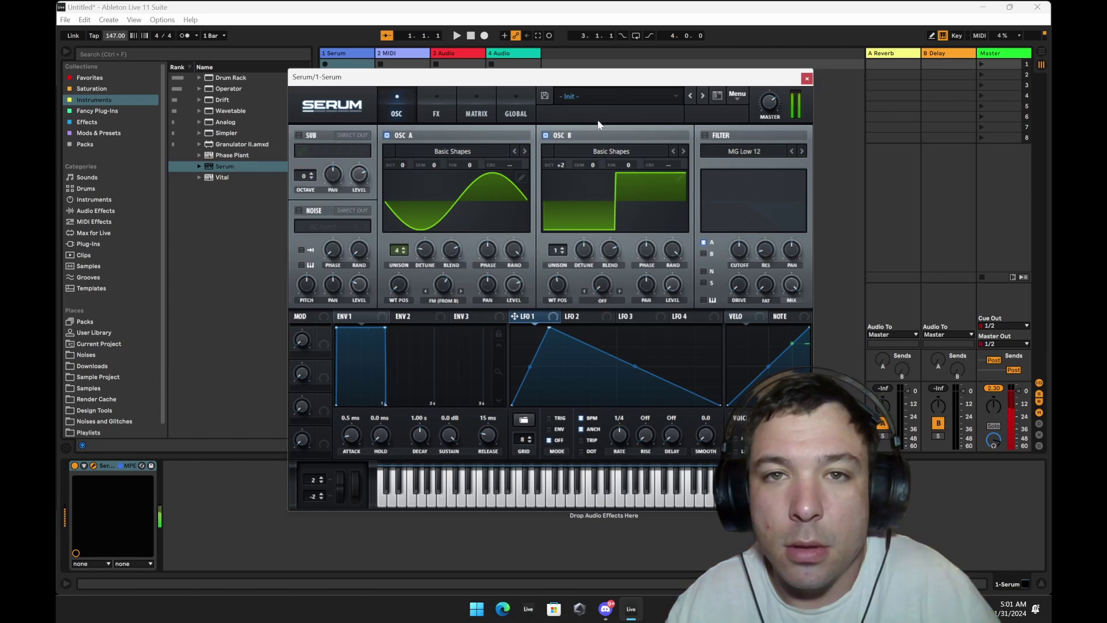
Set oscillator A back to 1 unison voice and raise oscillator B to +3 octaves.
{"action": "left_click_drag", "start_coordinate": [385, 260], "coordinate": [385, 274]}
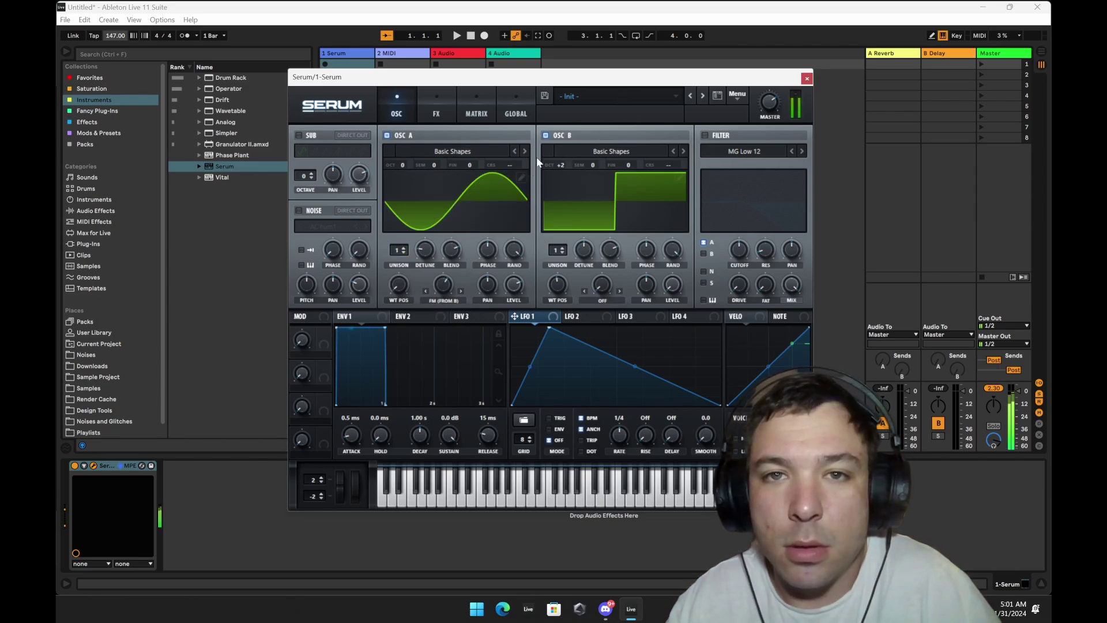
{"action": "left_click_drag", "start_coordinate": [561, 166], "coordinate": [561, 147]}
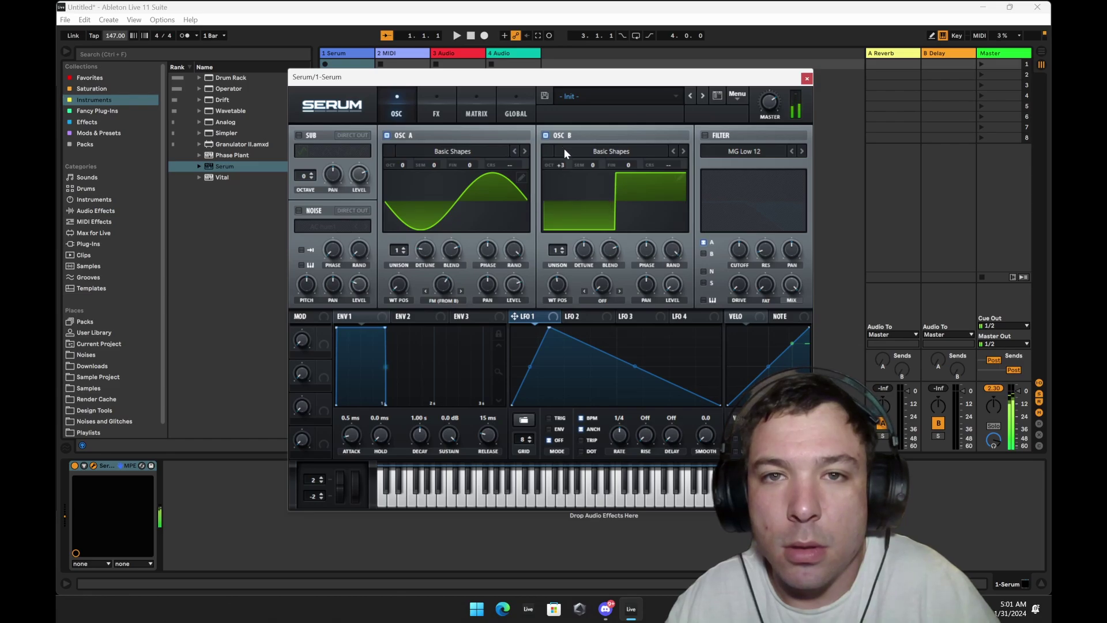
Enable the MG Low 12 filter and modulate its lowered cutoff with LFO 1.
{"action": "left_click", "coordinate": [704, 135]}
{"action": "left_click_drag", "start_coordinate": [735, 249], "coordinate": [726, 271]}
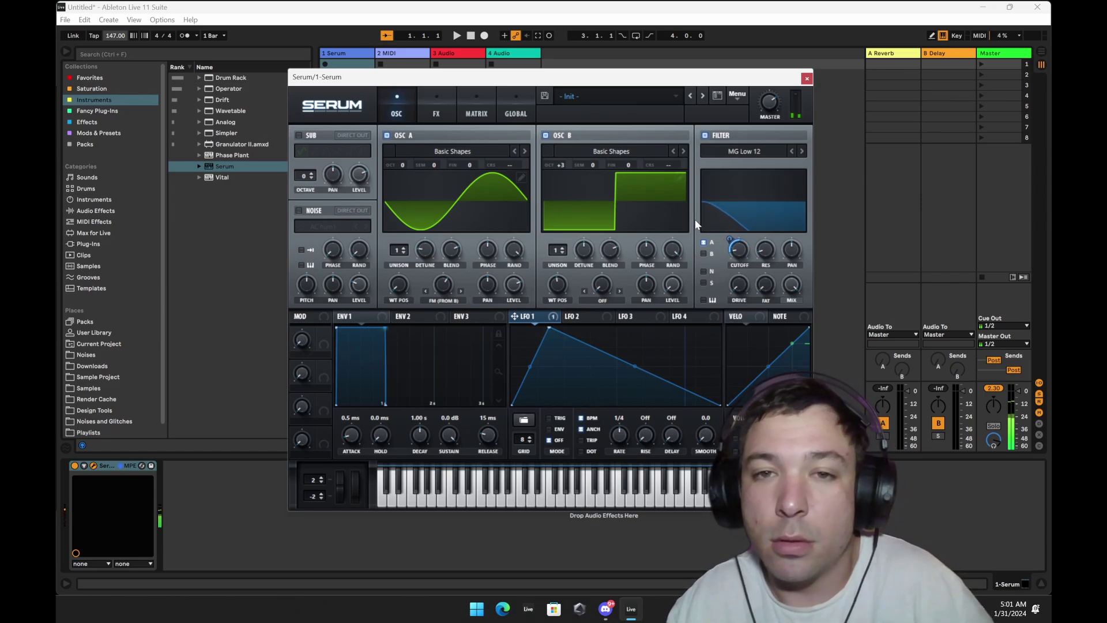
{"action": "mouse_move", "coordinate": [743, 235]}
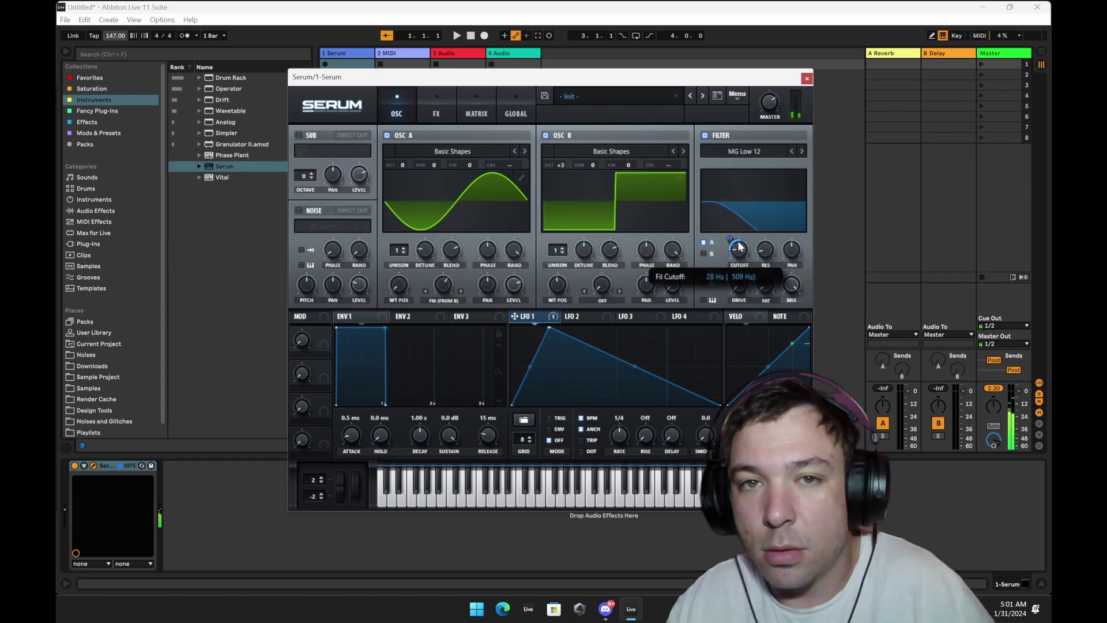
Change the filter type to Band 24 and adjust the LFO 1 modulation on its cutoff.
{"action": "left_click", "coordinate": [767, 151]}
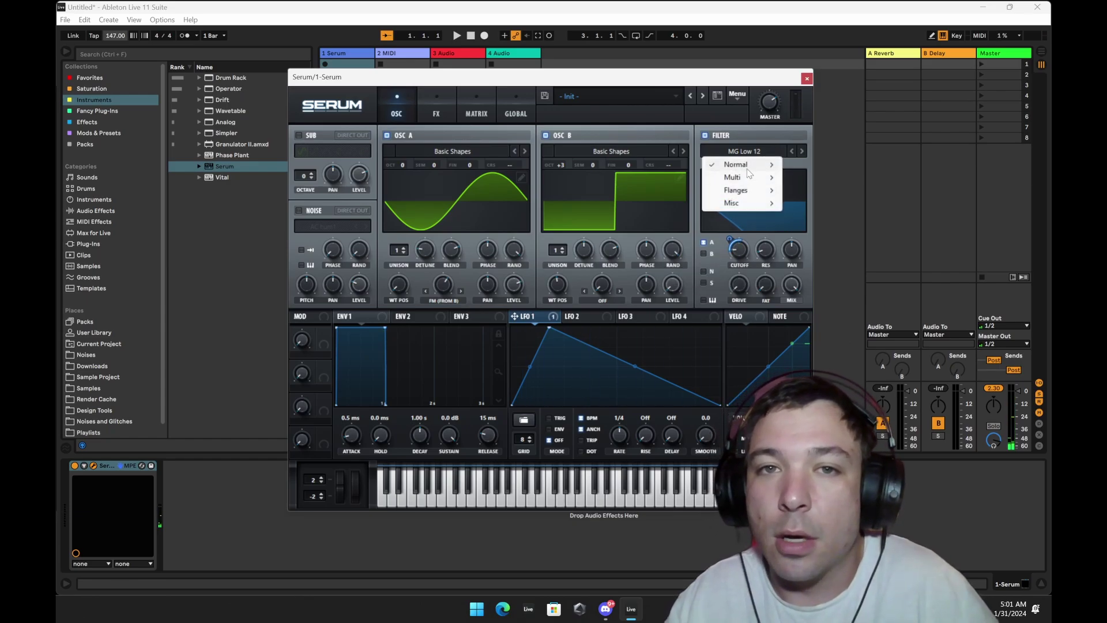
{"action": "mouse_move", "coordinate": [755, 168]}
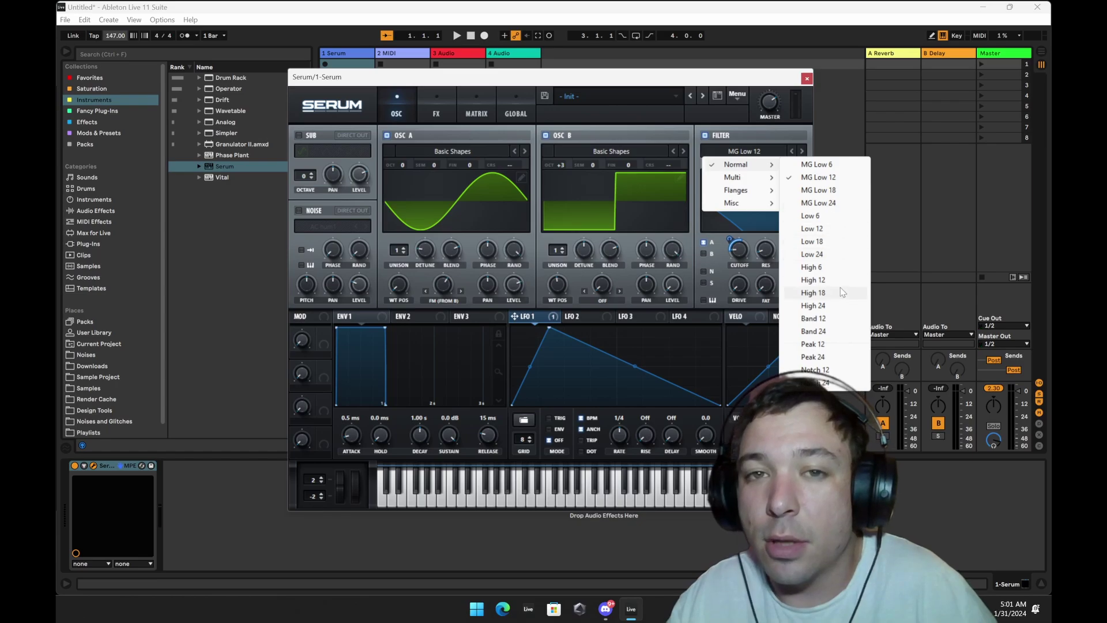
{"action": "left_click", "coordinate": [824, 333]}
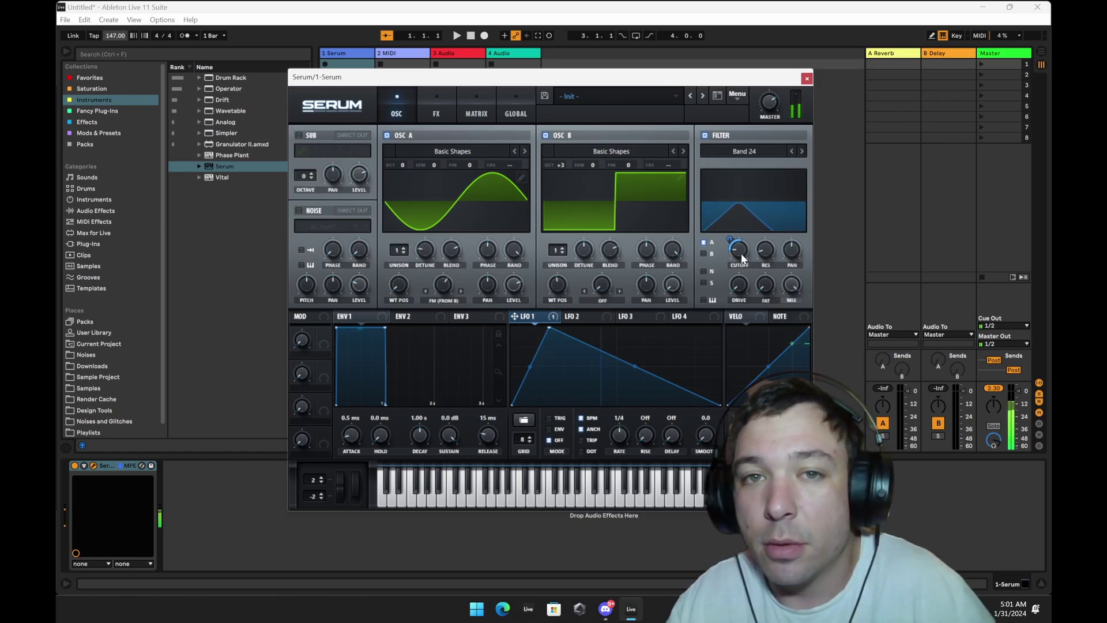
{"action": "mouse_move", "coordinate": [739, 251]}
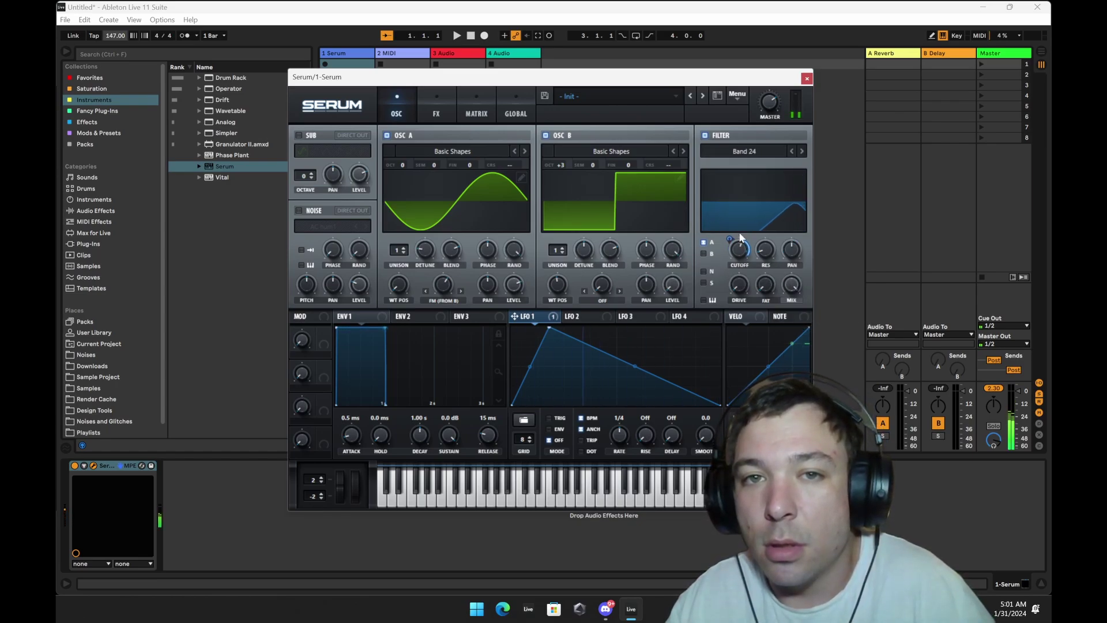
{"action": "mouse_move", "coordinate": [731, 240]}
{"action": "left_mouse_down"}
{"action": "mouse_move", "coordinate": [732, 275]}
{"action": "mouse_move", "coordinate": [739, 258]}
{"action": "left_mouse_up"}
{"action": "mouse_move", "coordinate": [739, 258]}
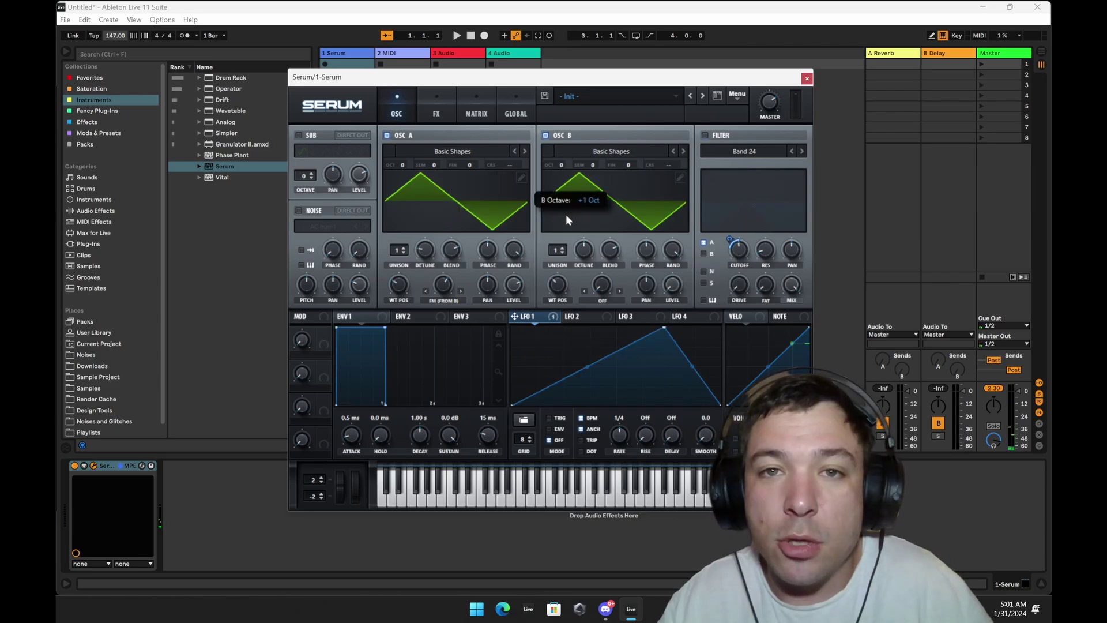
Set oscillator B's warp mode to Sync (No Window) after trying FM Sub Osc.
{"action": "left_click", "coordinate": [604, 298]}
{"action": "left_click", "coordinate": [621, 296]}
{"action": "left_click", "coordinate": [605, 299]}
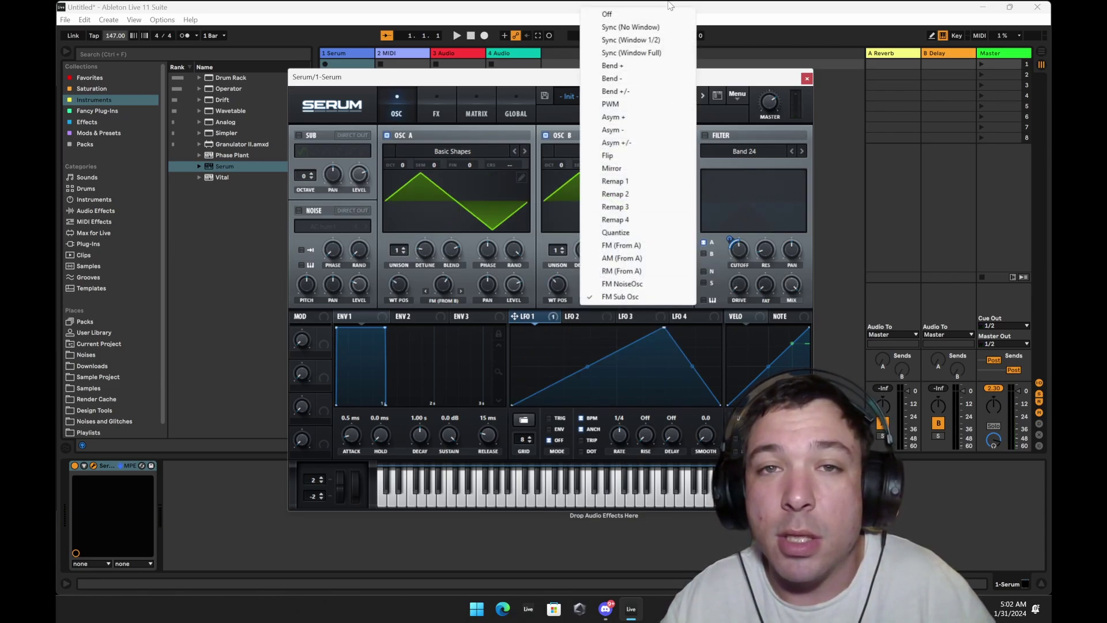
{"action": "left_click", "coordinate": [639, 29]}
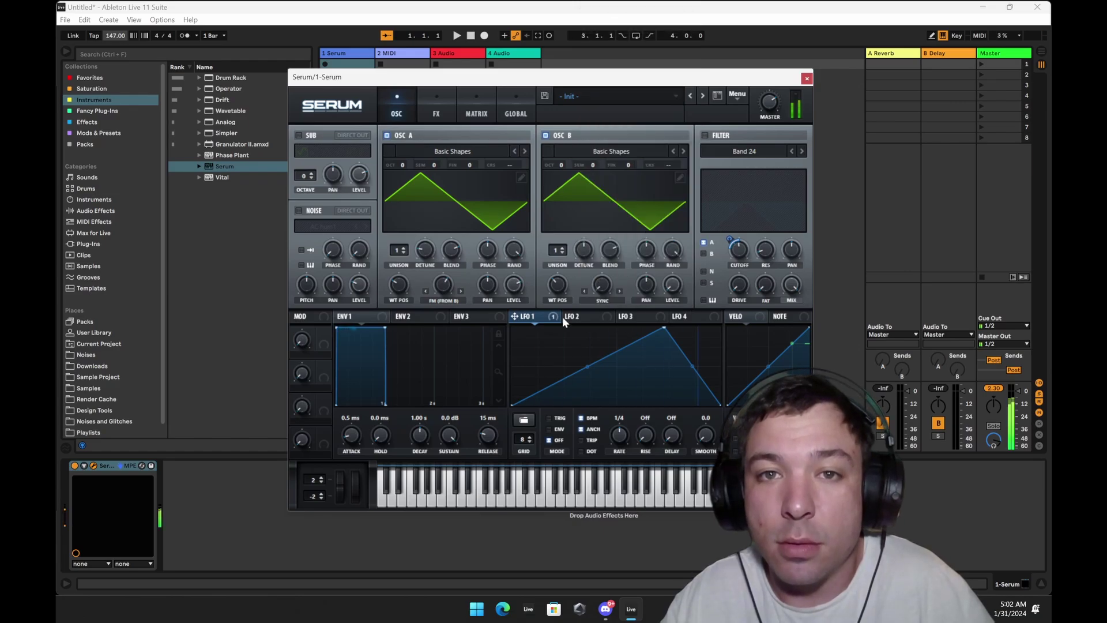
Modulate oscillator B's sync amount with LFO 1, and turn the Band 24 filter back on with an adjusted cutoff.
{"action": "left_click_drag", "start_coordinate": [596, 297], "coordinate": [612, 259]}
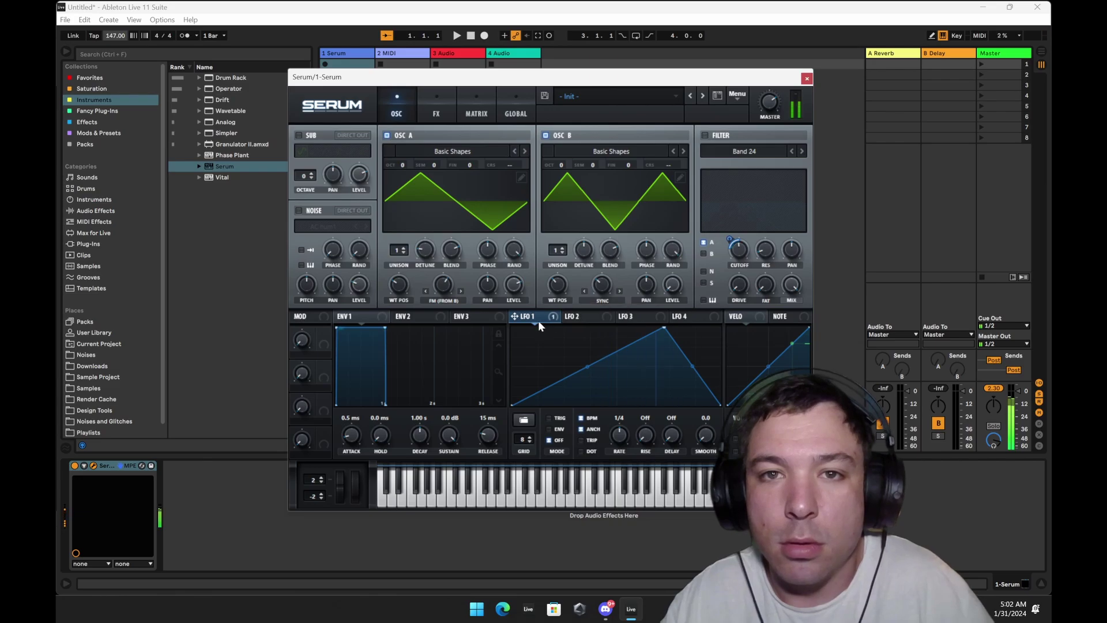
{"action": "left_click_drag", "start_coordinate": [537, 319], "coordinate": [601, 284]}
{"action": "left_click", "coordinate": [704, 136]}
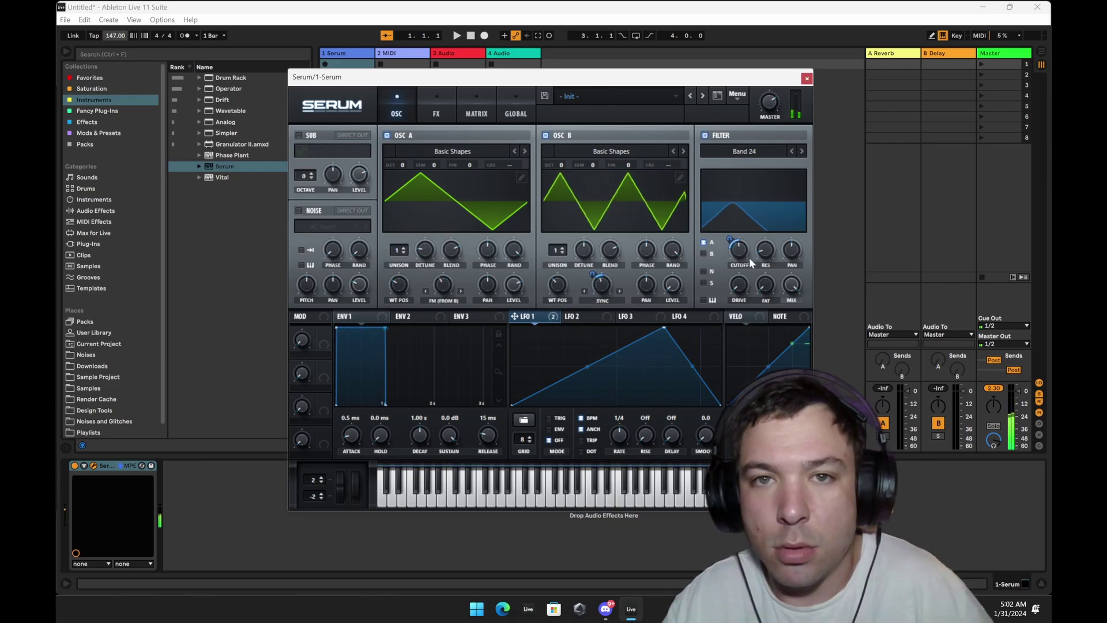
{"action": "left_click_drag", "start_coordinate": [744, 213], "coordinate": [726, 277]}
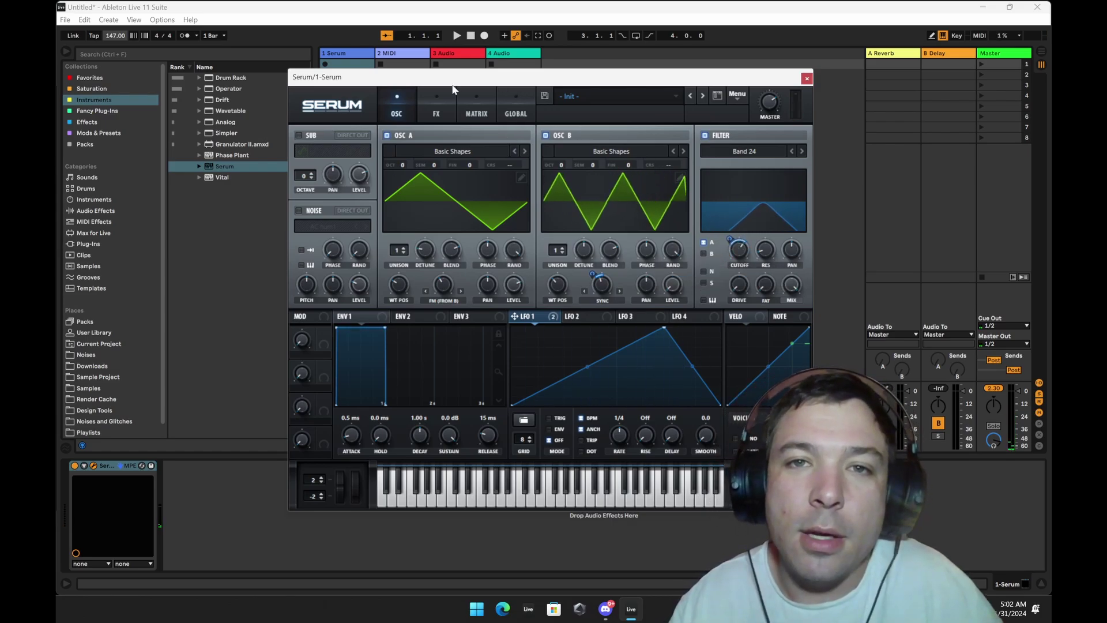
Close the Serum window, open the recent set Wubs Tutorial.als, and delete the extra track next to the Drum Rack track.
{"action": "left_click", "coordinate": [808, 81]}
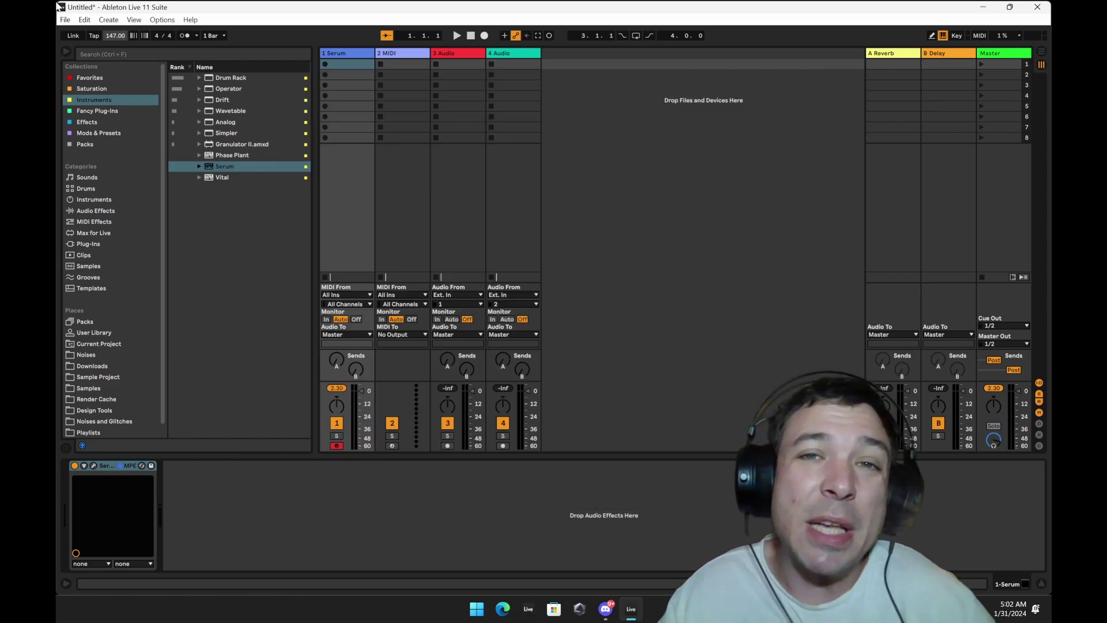
{"action": "left_click", "coordinate": [66, 19]}
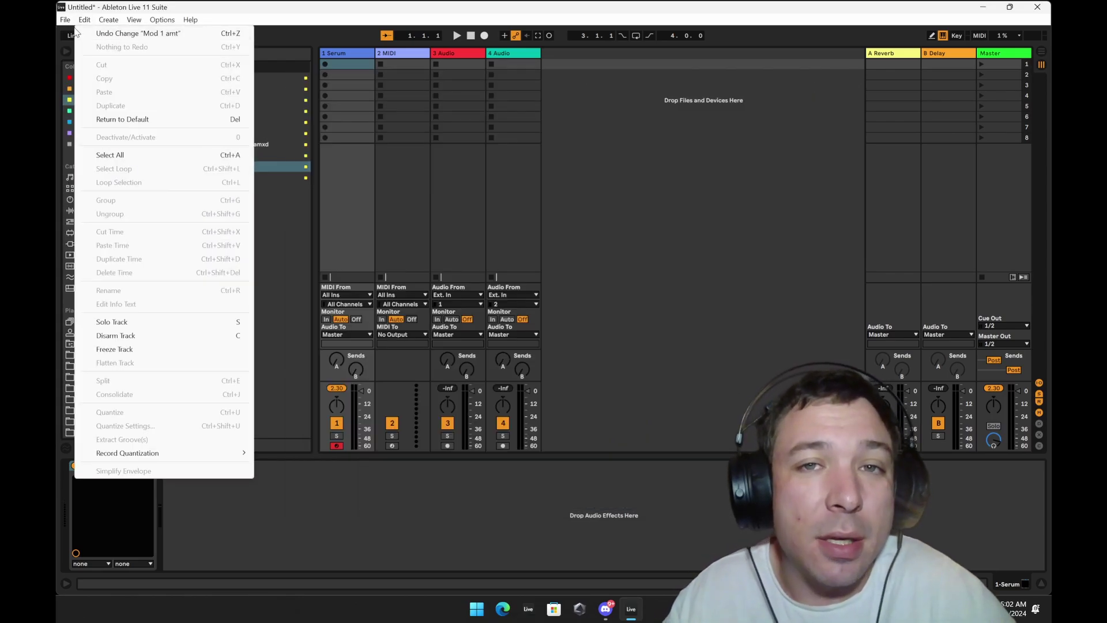
{"action": "mouse_move", "coordinate": [113, 61]}
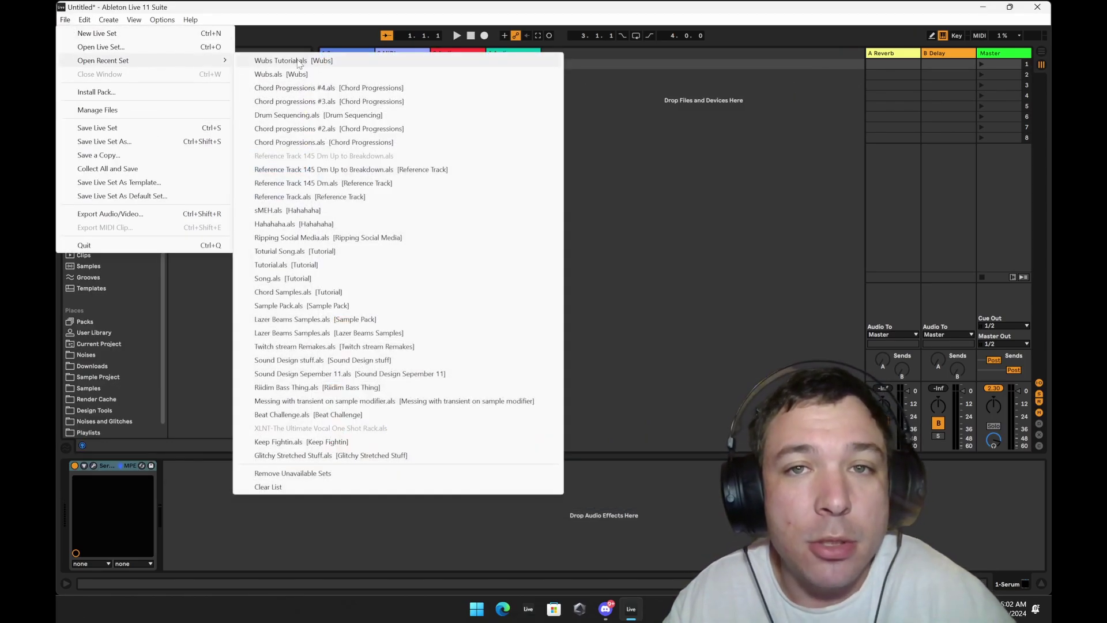
{"action": "left_click", "coordinate": [298, 61]}
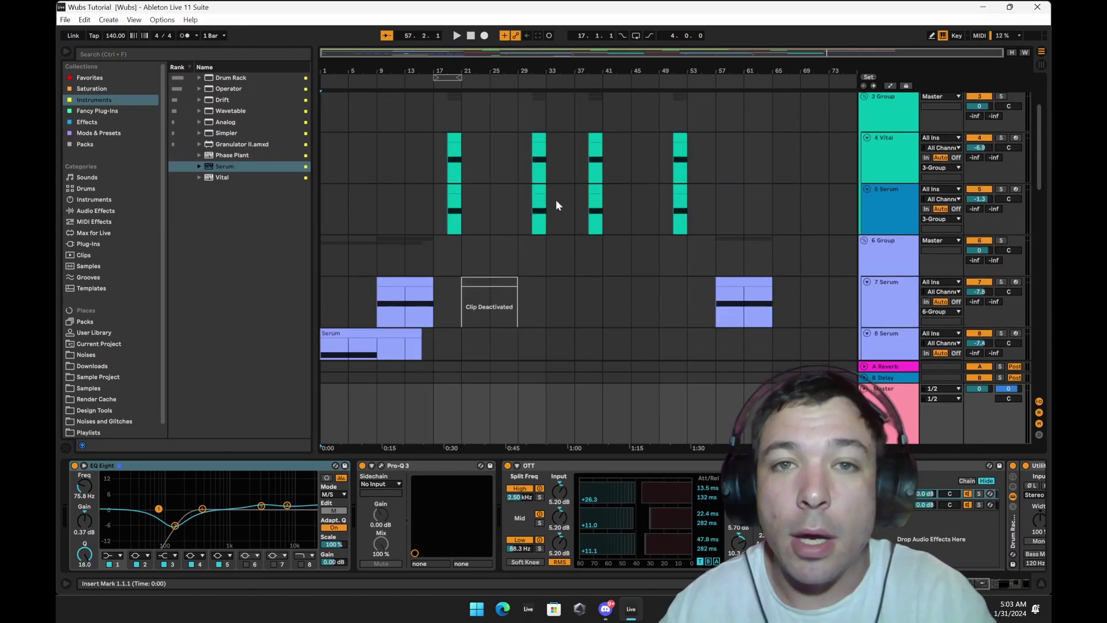
{"action": "key", "text": "Delete"}
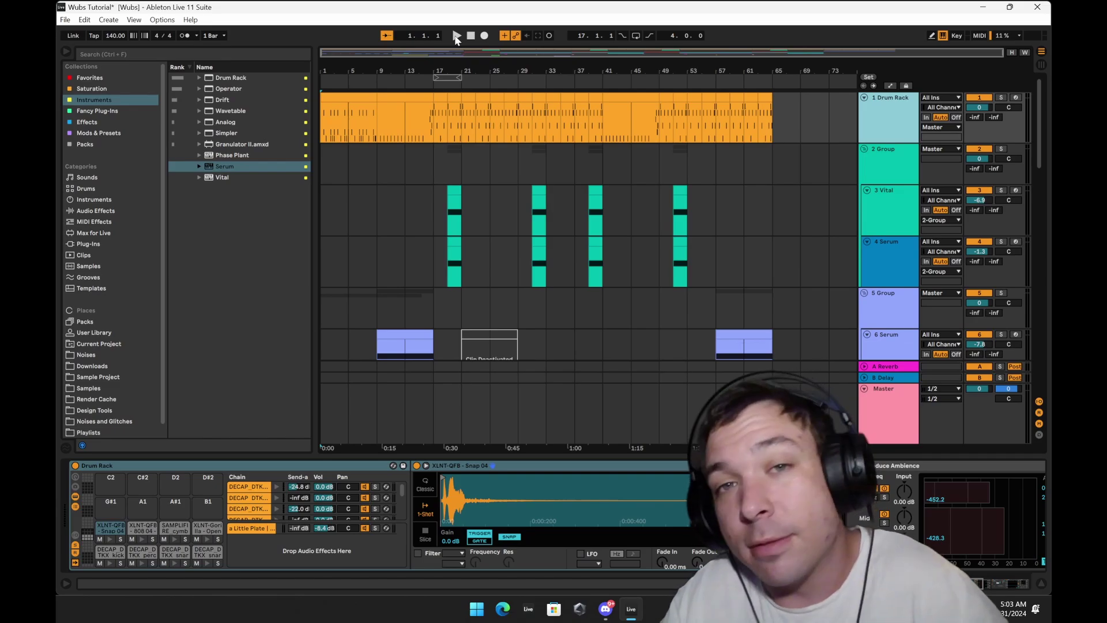
Play the arrangement from the start and look over its tracks, from the Drum Rack down to the audio tracks.
{"action": "left_click", "coordinate": [455, 36]}
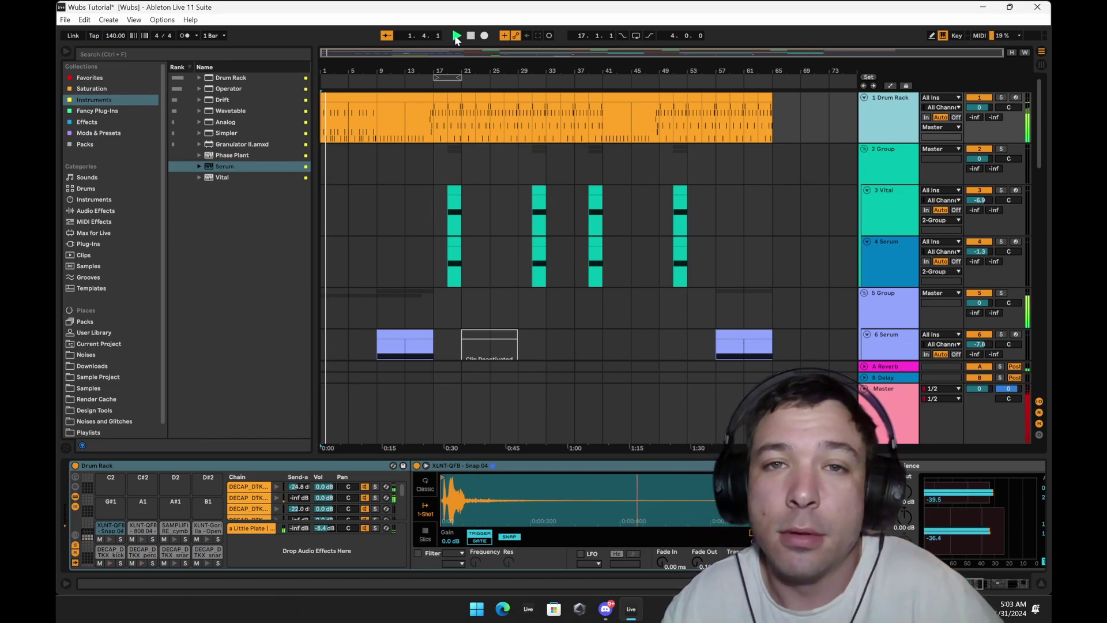
{"action": "scroll", "coordinate": [394, 197], "scroll_direction": "down", "scroll_amount": 3}
{"action": "scroll", "coordinate": [394, 198], "scroll_direction": "up", "scroll_amount": 3}
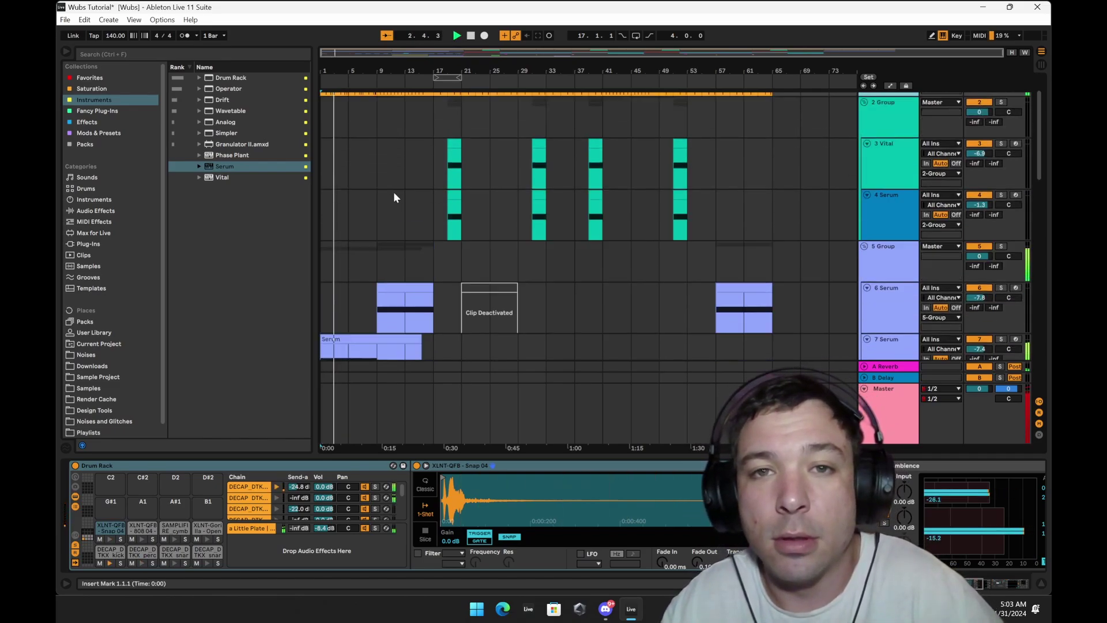
{"action": "scroll", "coordinate": [419, 174], "scroll_direction": "down", "scroll_amount": 5}
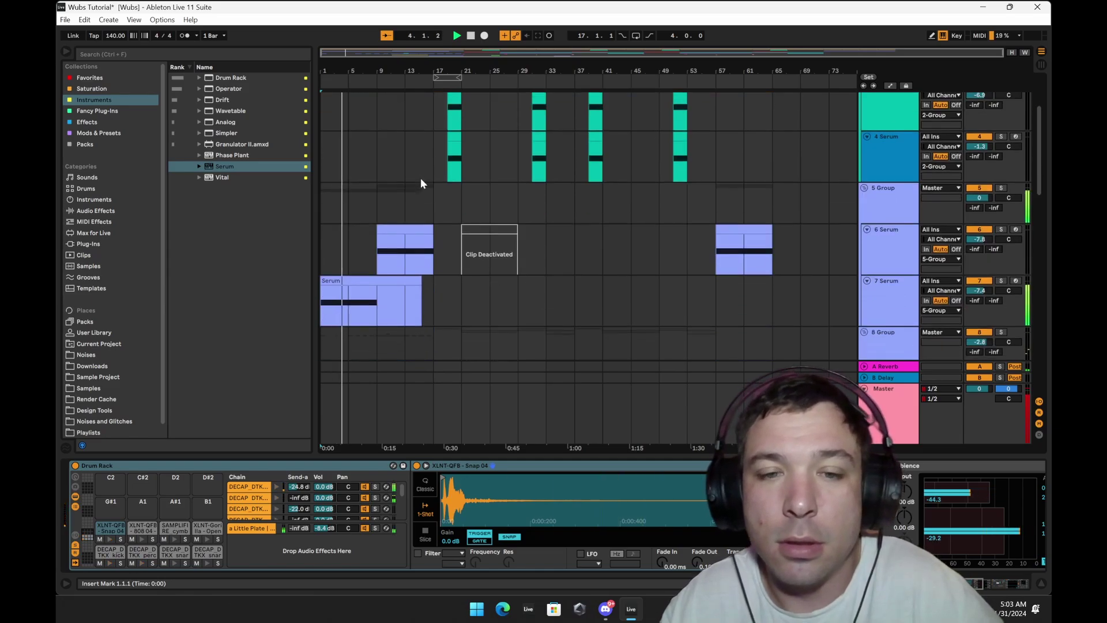
{"action": "scroll", "coordinate": [421, 183], "scroll_direction": "down", "scroll_amount": 8}
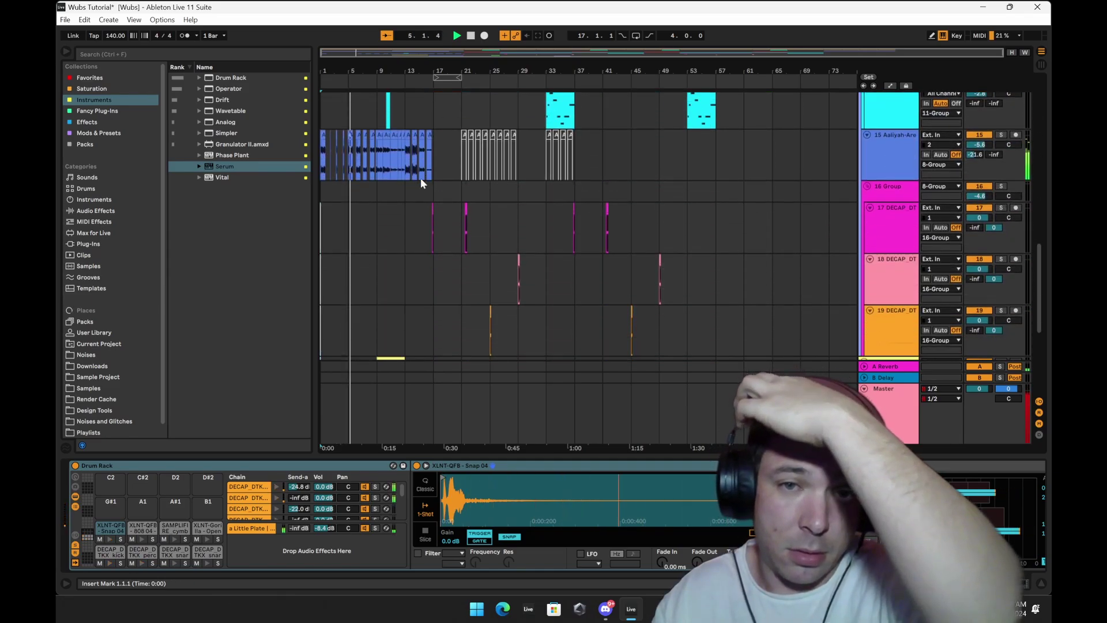
{"action": "scroll", "coordinate": [421, 183], "scroll_direction": "up", "scroll_amount": 3}
{"action": "scroll", "coordinate": [420, 184], "scroll_direction": "up", "scroll_amount": 10}
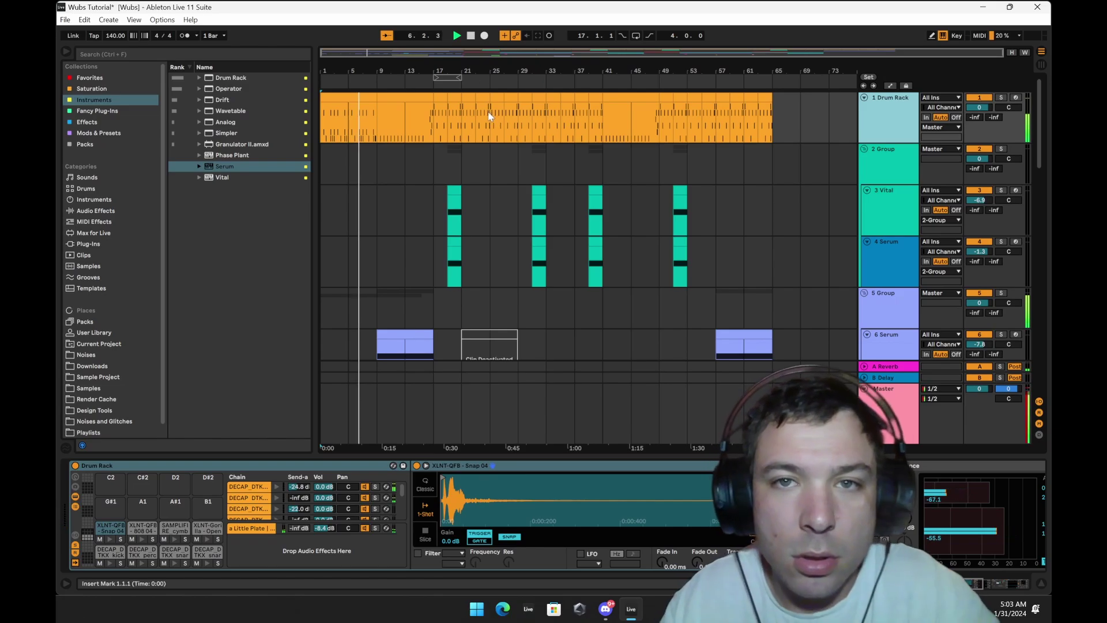
Open the Drum Rack clip at bar 21 and select its 808 04 note at beat 1.1.3.
{"action": "double_click", "coordinate": [467, 99]}
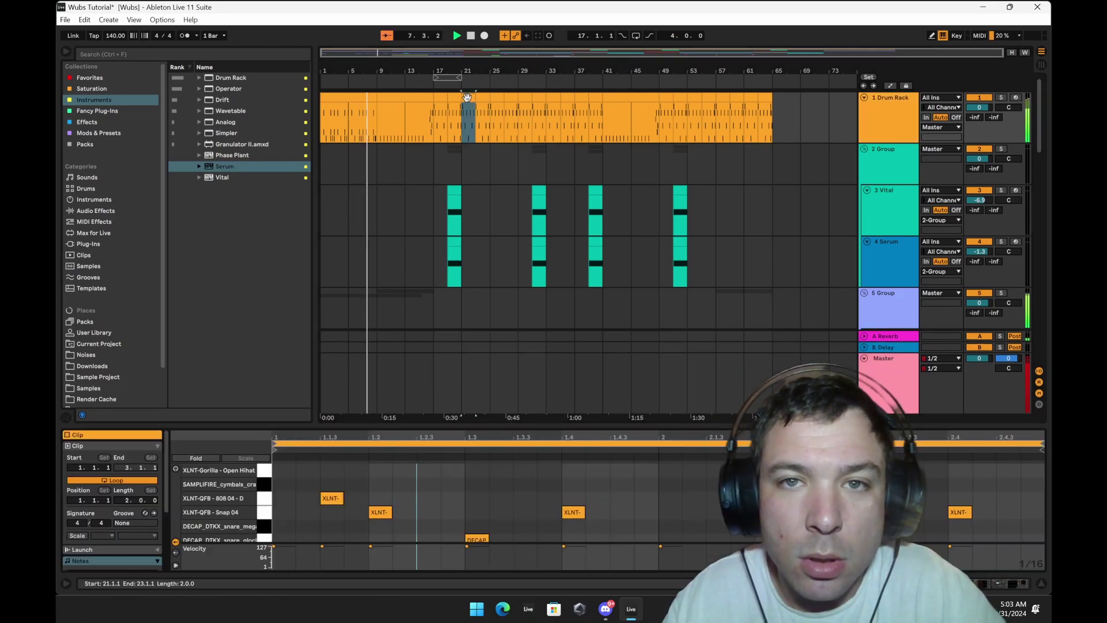
{"action": "scroll", "coordinate": [280, 484], "scroll_direction": "down", "scroll_amount": 1}
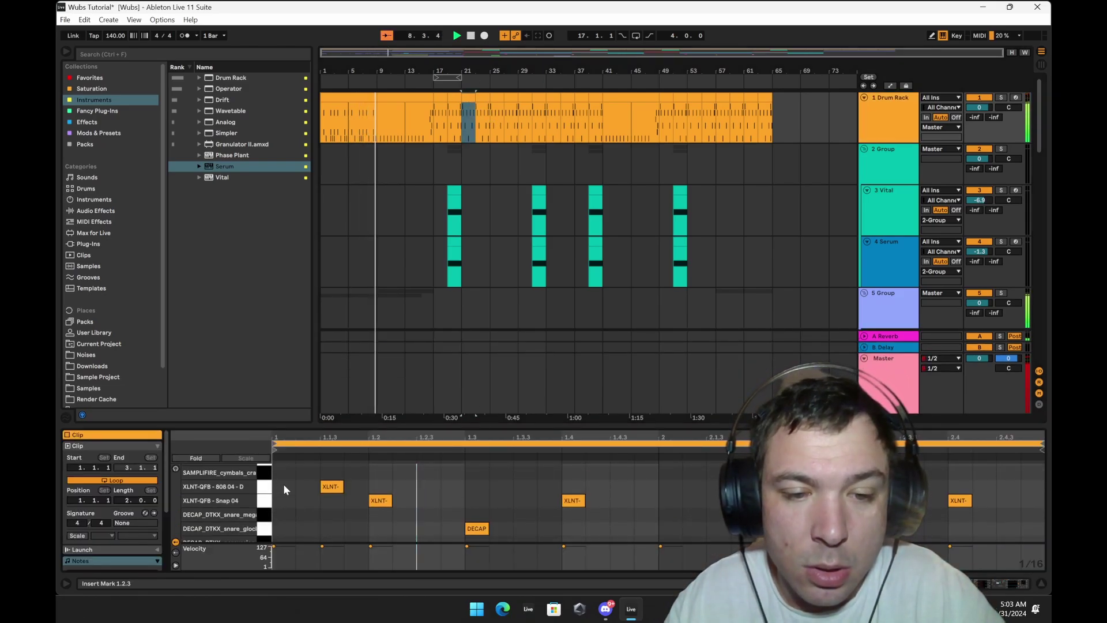
{"action": "left_click", "coordinate": [338, 490]}
{"action": "left_click", "coordinate": [337, 489]}
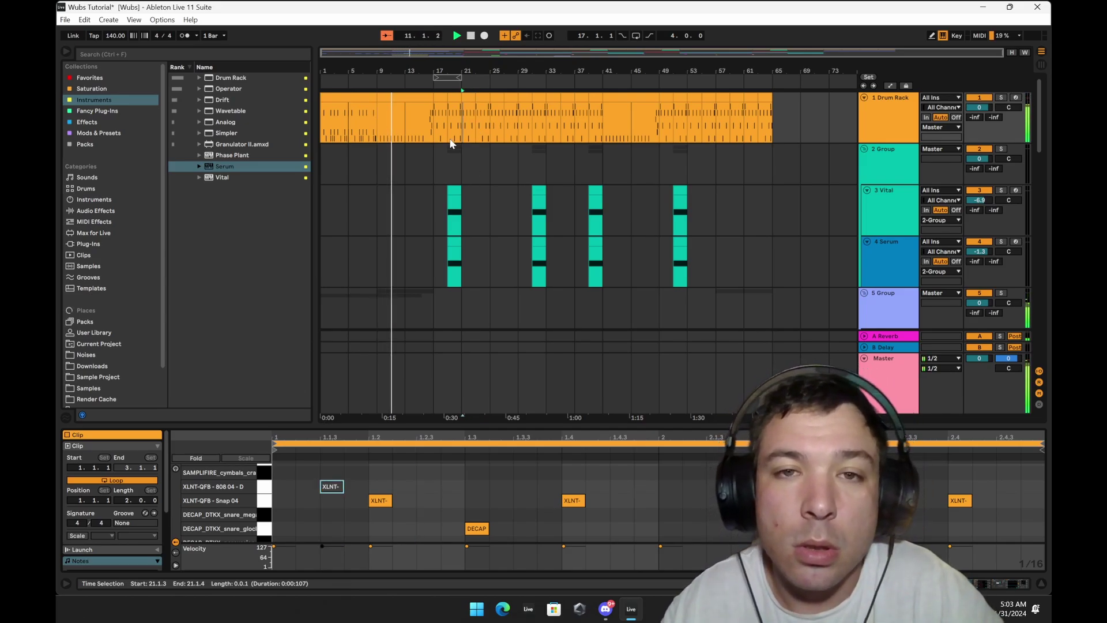
Lower the Master track's volume to -4.4 dB while the arrangement plays.
{"action": "scroll", "coordinate": [451, 140], "scroll_direction": "down", "scroll_amount": 6}
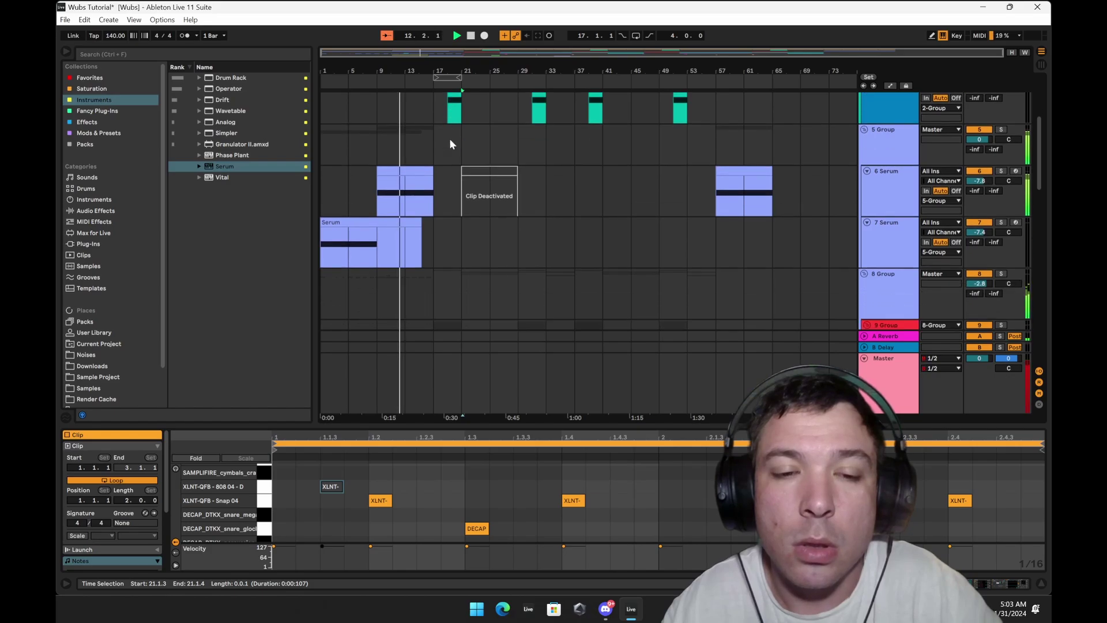
{"action": "scroll", "coordinate": [451, 142], "scroll_direction": "down", "scroll_amount": 10}
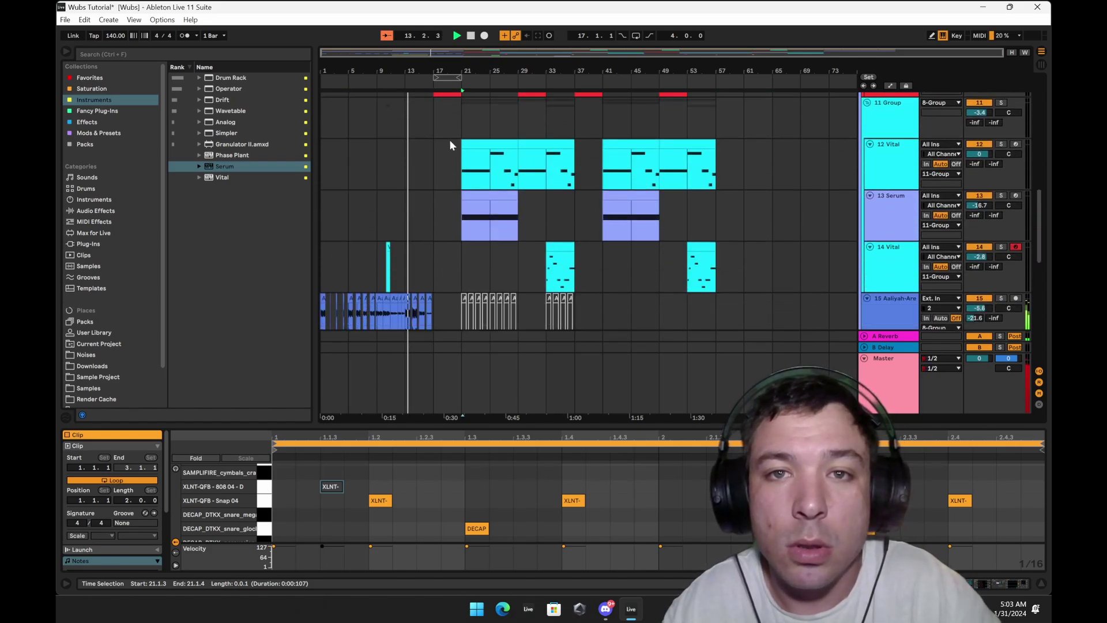
{"action": "scroll", "coordinate": [450, 141], "scroll_direction": "down", "scroll_amount": 8}
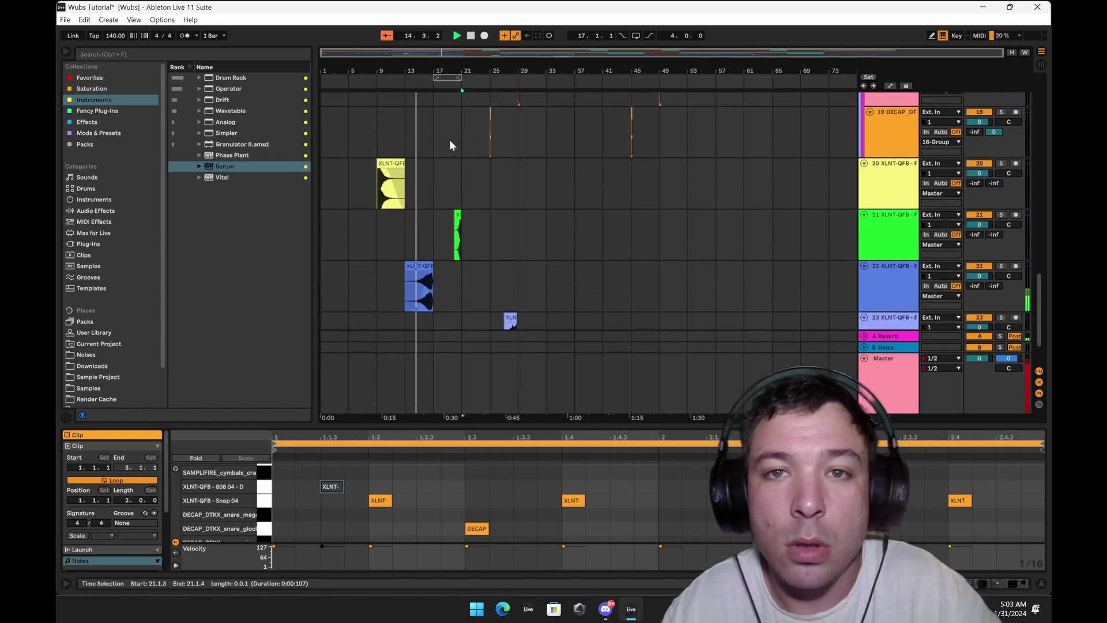
{"action": "scroll", "coordinate": [450, 141], "scroll_direction": "up", "scroll_amount": 8}
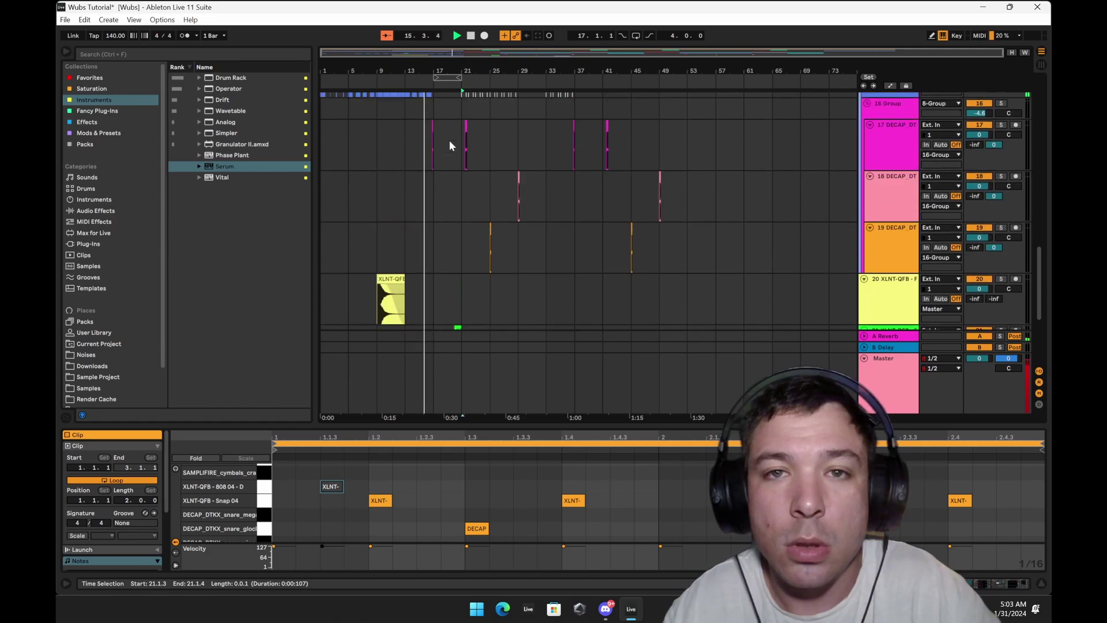
{"action": "scroll", "coordinate": [448, 140], "scroll_direction": "up", "scroll_amount": 10}
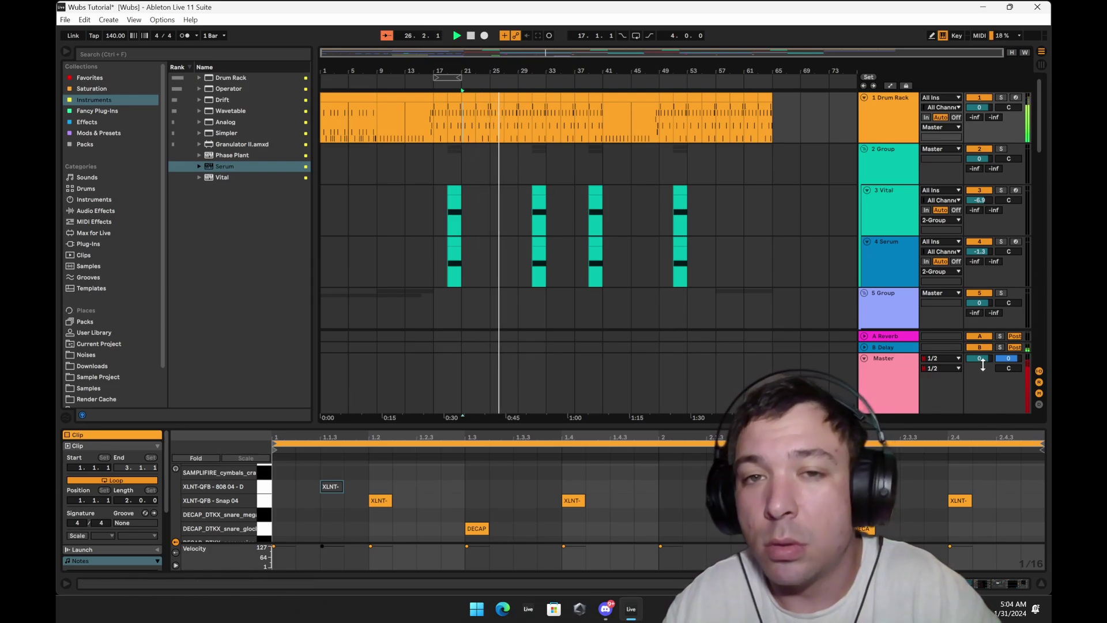
{"action": "left_click_drag", "start_coordinate": [979, 357], "coordinate": [983, 383]}
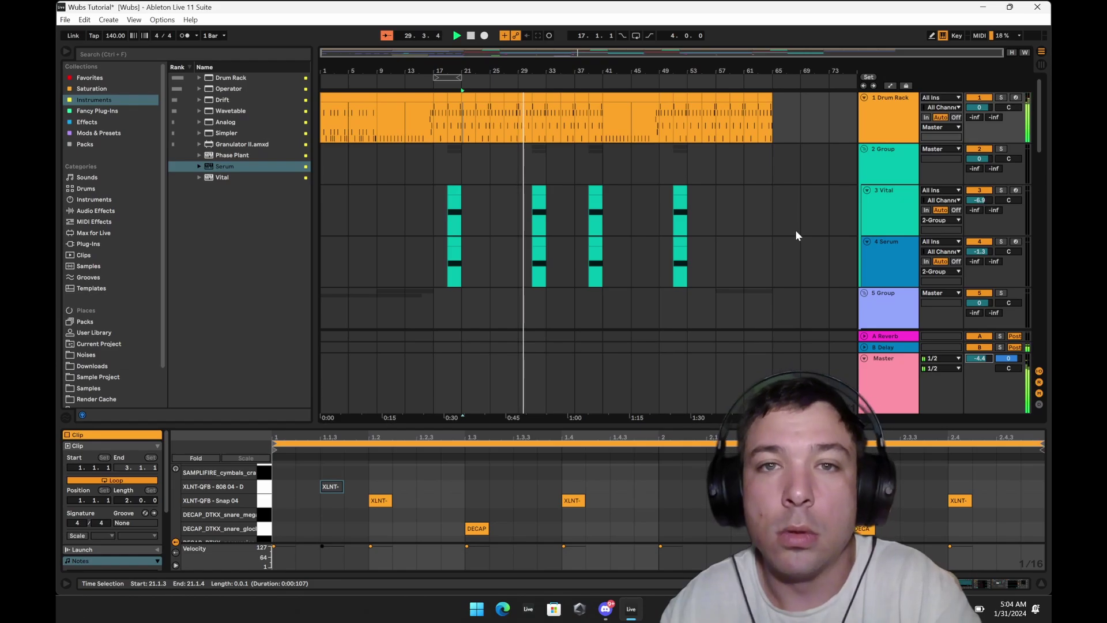
Examine the Drum Rack, Vital and Serum tracks and their groups while the arrangement keeps playing.
{"action": "scroll", "coordinate": [553, 173], "scroll_direction": "down", "scroll_amount": 3}
{"action": "scroll", "coordinate": [558, 170], "scroll_direction": "down", "scroll_amount": 2}
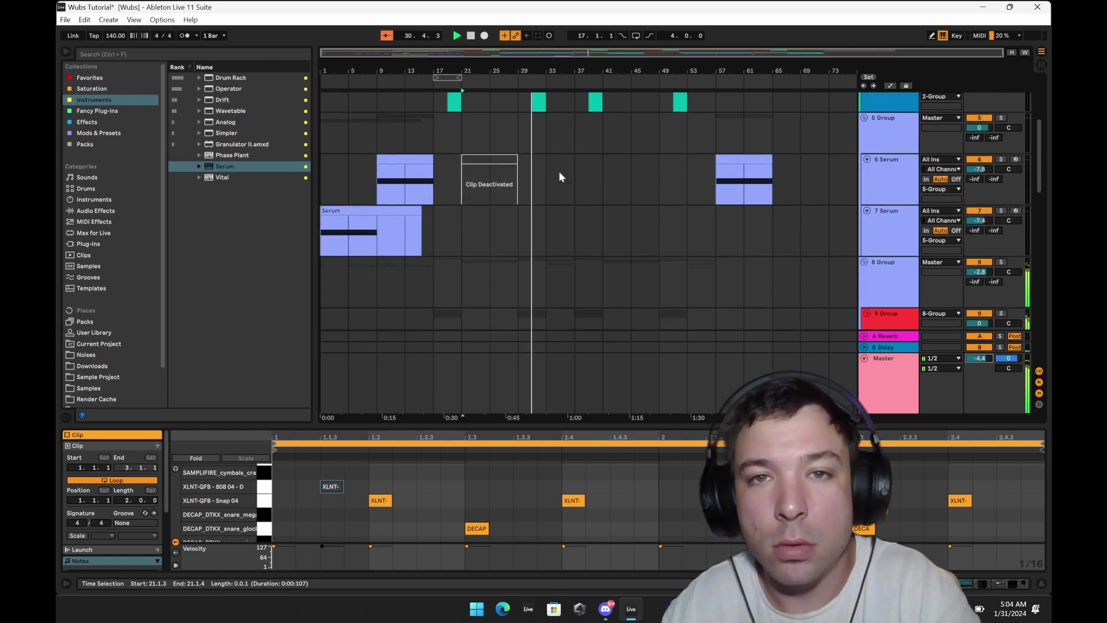
{"action": "scroll", "coordinate": [559, 171], "scroll_direction": "up", "scroll_amount": 4}
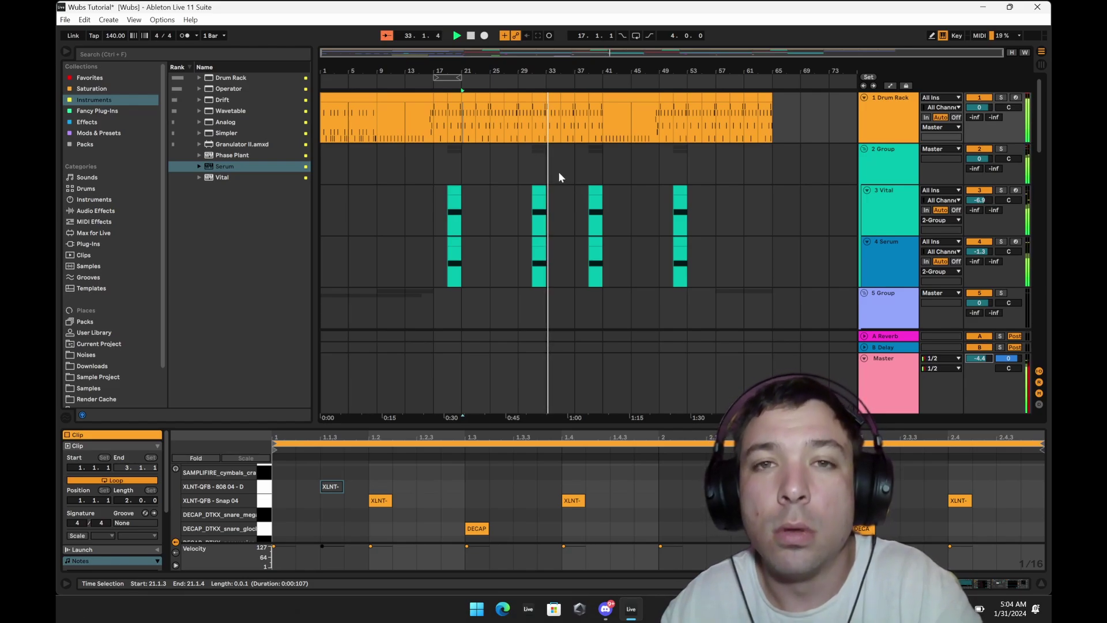
{"action": "scroll", "coordinate": [557, 171], "scroll_direction": "down", "scroll_amount": 3}
{"action": "scroll", "coordinate": [558, 171], "scroll_direction": "down", "scroll_amount": 5}
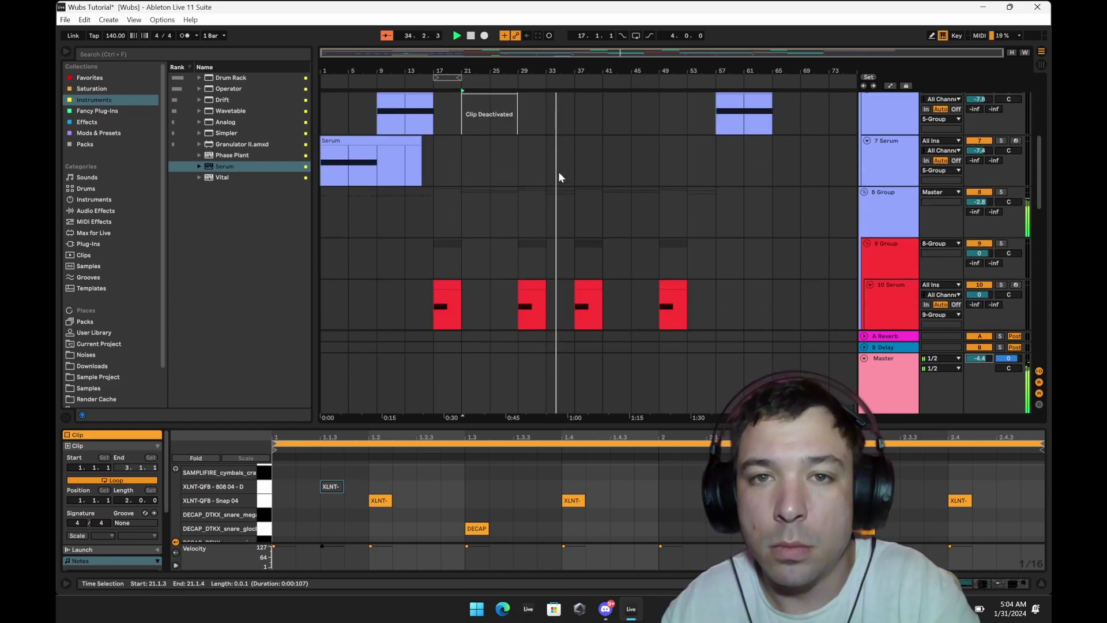
{"action": "scroll", "coordinate": [558, 171], "scroll_direction": "down", "scroll_amount": 2}
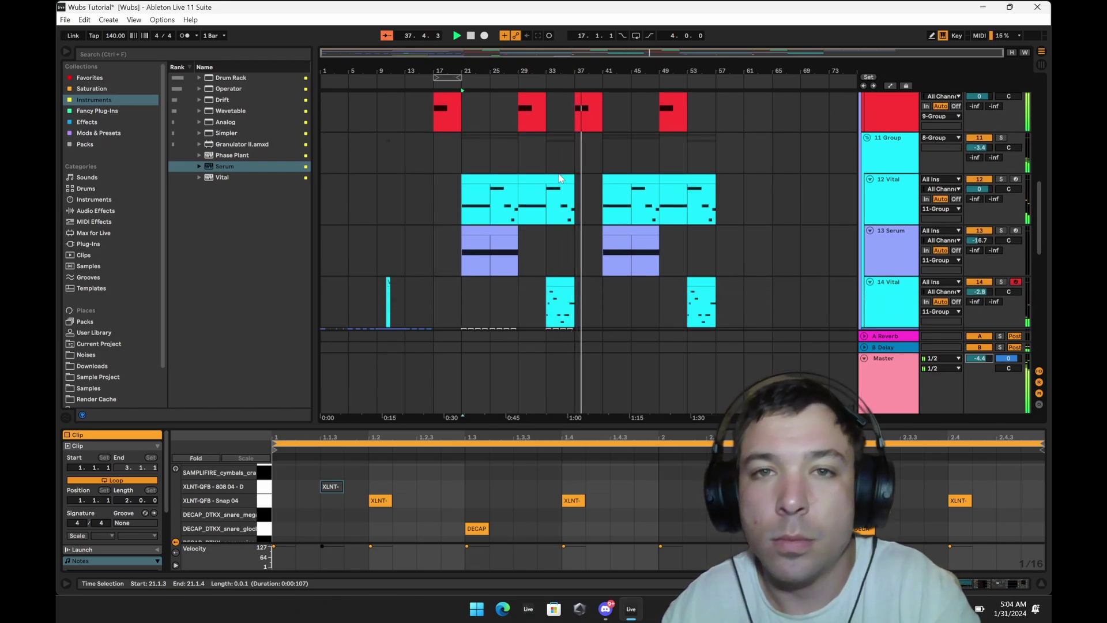
{"action": "scroll", "coordinate": [559, 179], "scroll_direction": "up", "scroll_amount": 7}
{"action": "scroll", "coordinate": [558, 178], "scroll_direction": "up", "scroll_amount": 5}
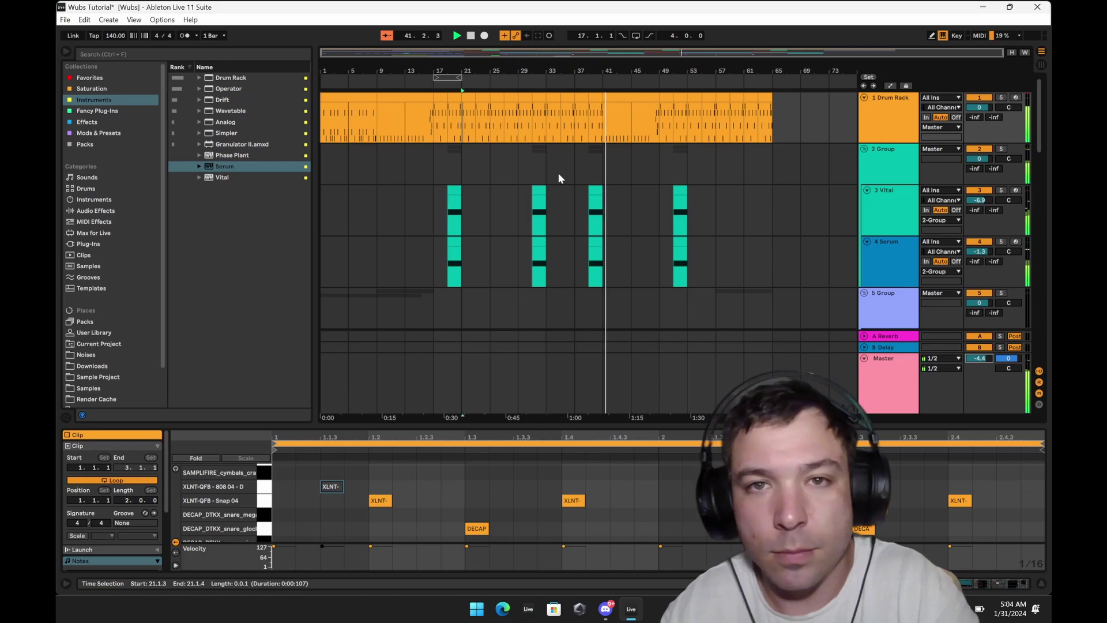
{"action": "scroll", "coordinate": [558, 173], "scroll_direction": "down", "scroll_amount": 10}
{"action": "scroll", "coordinate": [559, 178], "scroll_direction": "up", "scroll_amount": 5}
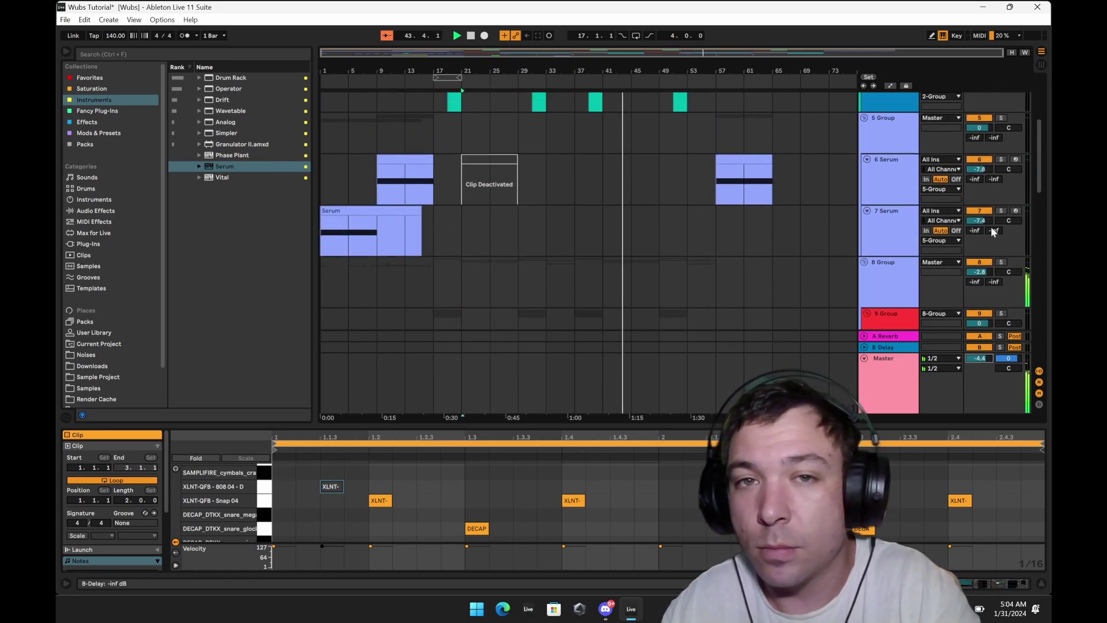
Select the 7 Serum track and set the Dry/Wet macro of its first Dry_Wet rack to 81.
{"action": "left_click", "coordinate": [874, 232]}
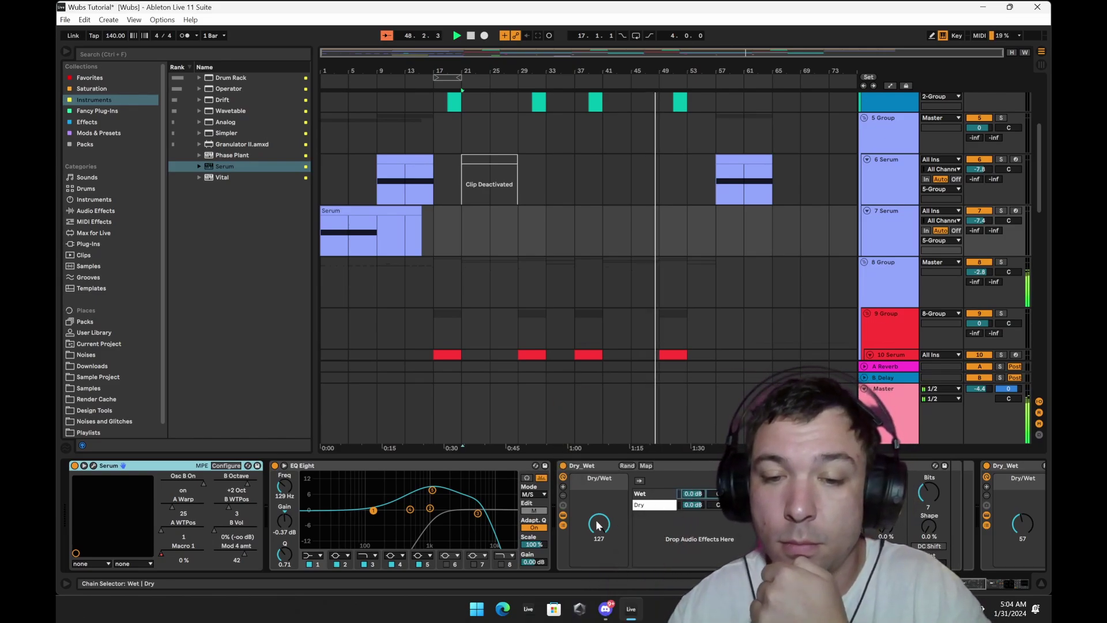
{"action": "left_click_drag", "start_coordinate": [596, 520], "coordinate": [593, 544]}
{"action": "scroll", "coordinate": [603, 173], "scroll_direction": "up", "scroll_amount": 3}
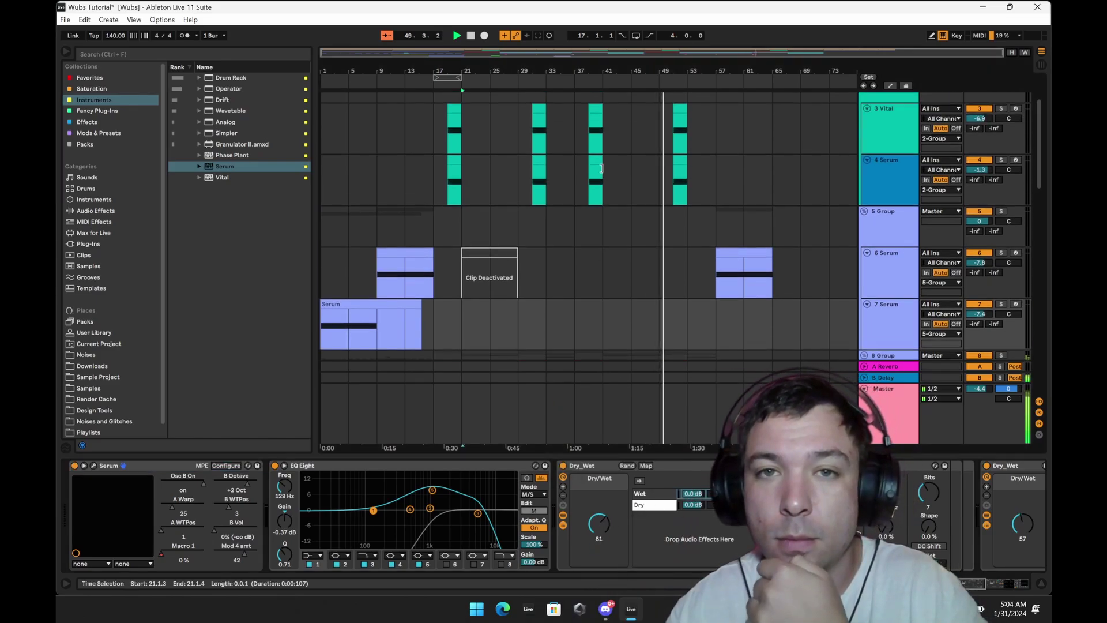
{"action": "scroll", "coordinate": [602, 170], "scroll_direction": "up", "scroll_amount": 3}
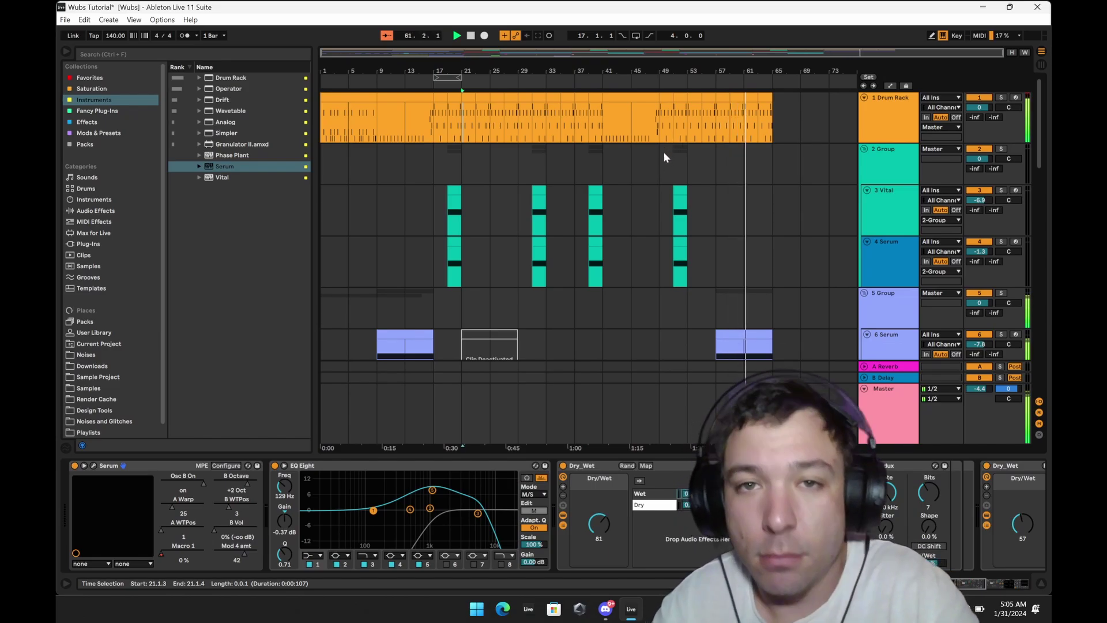
Stop playback and insert a new MIDI track directly below the Drum Rack track.
{"action": "scroll", "coordinate": [657, 184], "scroll_direction": "down", "scroll_amount": 5}
{"action": "scroll", "coordinate": [652, 206], "scroll_direction": "up", "scroll_amount": 4}
{"action": "scroll", "coordinate": [652, 205], "scroll_direction": "up", "scroll_amount": 1}
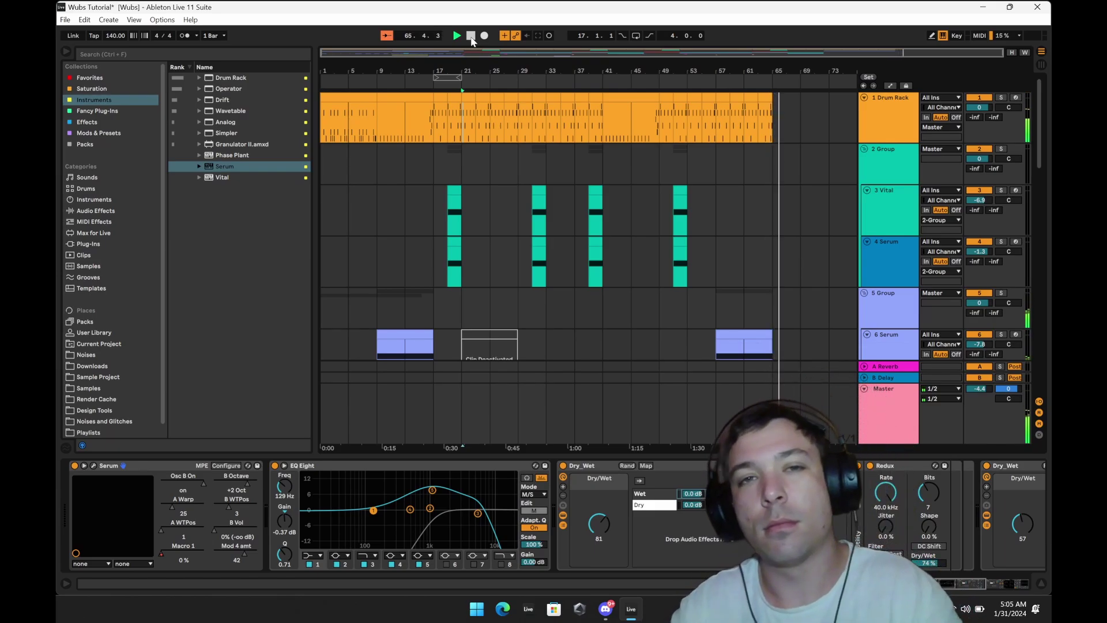
{"action": "left_click", "coordinate": [892, 126]}
{"action": "key", "text": "ctrl+shift+t"}
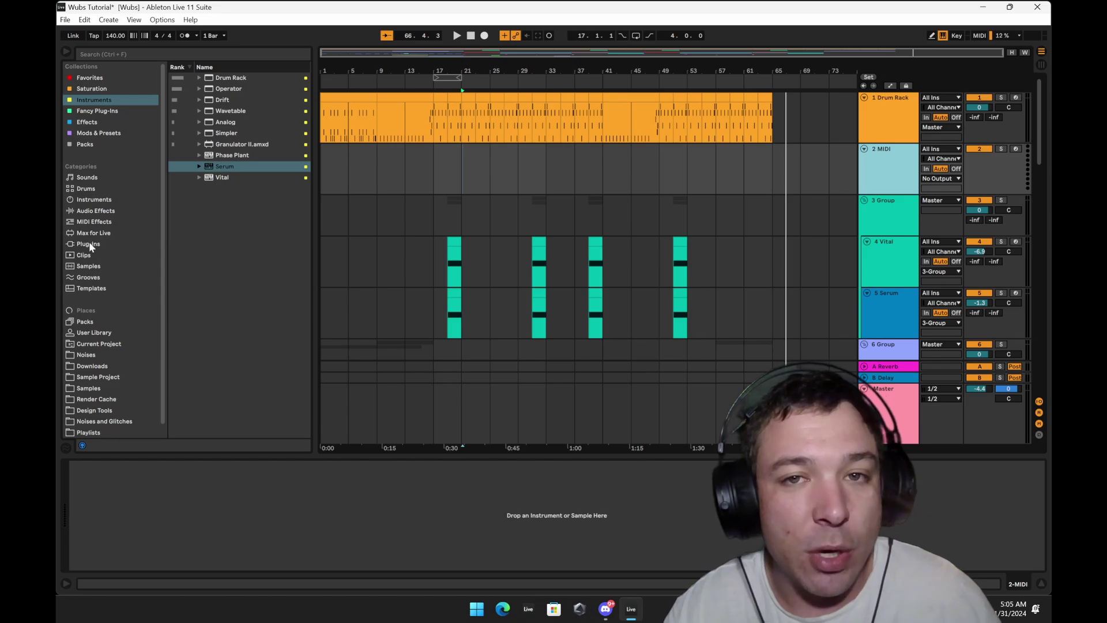
Load the At My Junk.adg preset from Wavetable's Bass presets onto the new MIDI track.
{"action": "scroll", "coordinate": [94, 280], "scroll_direction": "down", "scroll_amount": 1}
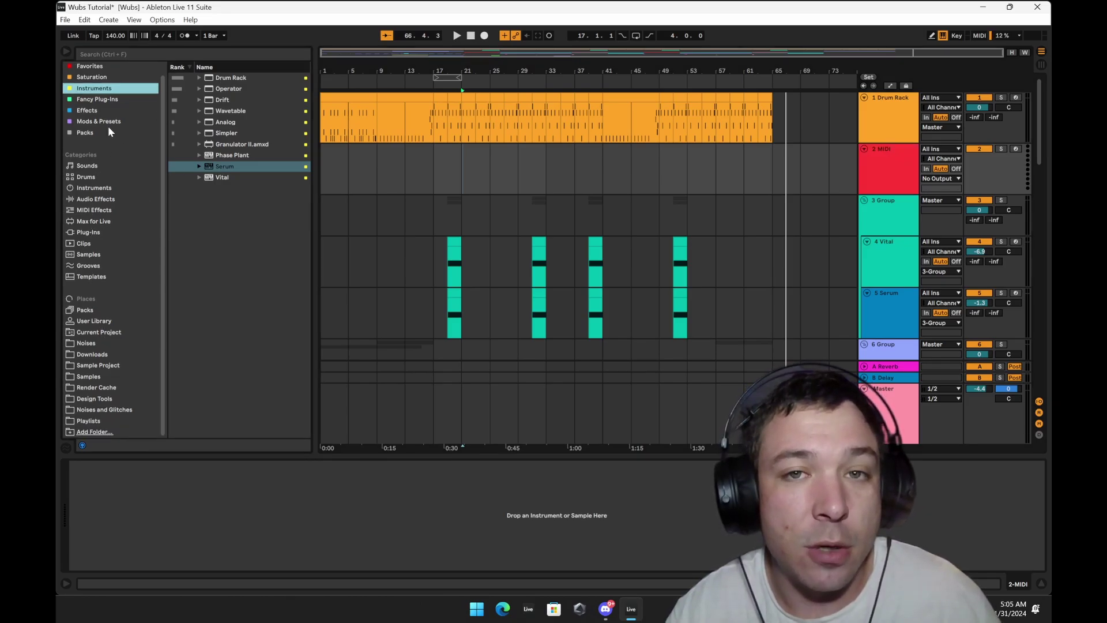
{"action": "left_click", "coordinate": [94, 188]}
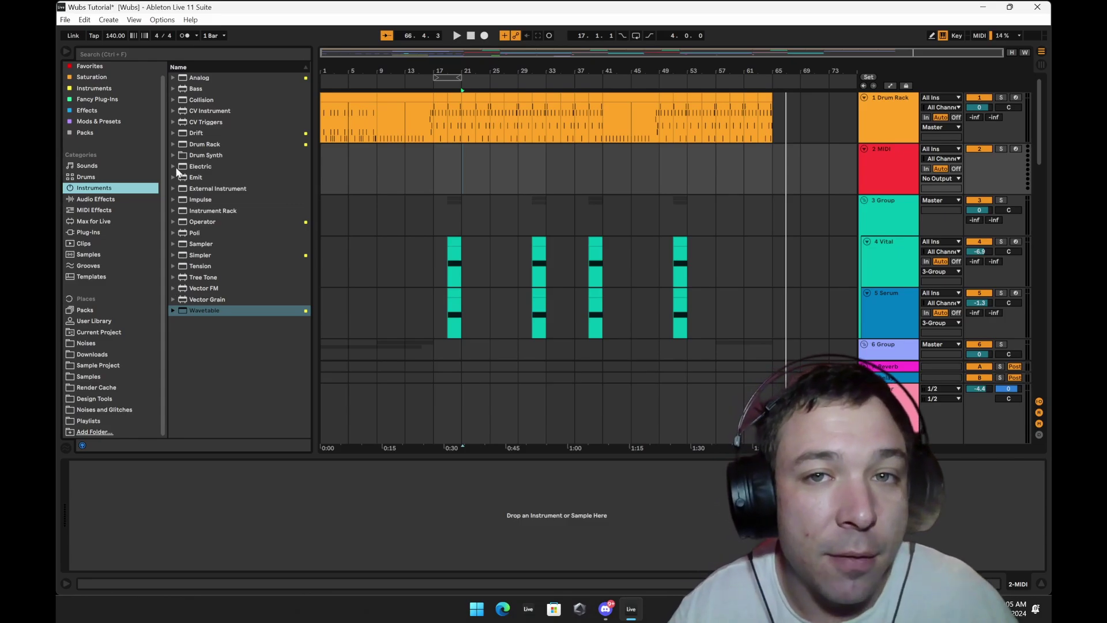
{"action": "left_click", "coordinate": [173, 310]}
{"action": "scroll", "coordinate": [211, 385], "scroll_direction": "down", "scroll_amount": 3}
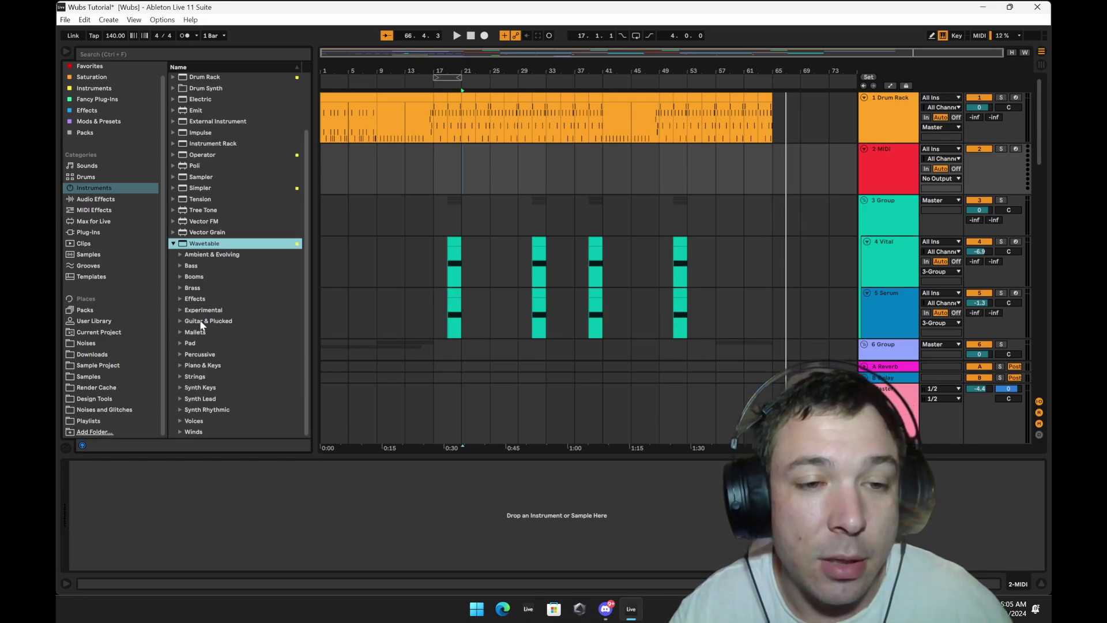
{"action": "double_click", "coordinate": [199, 266]}
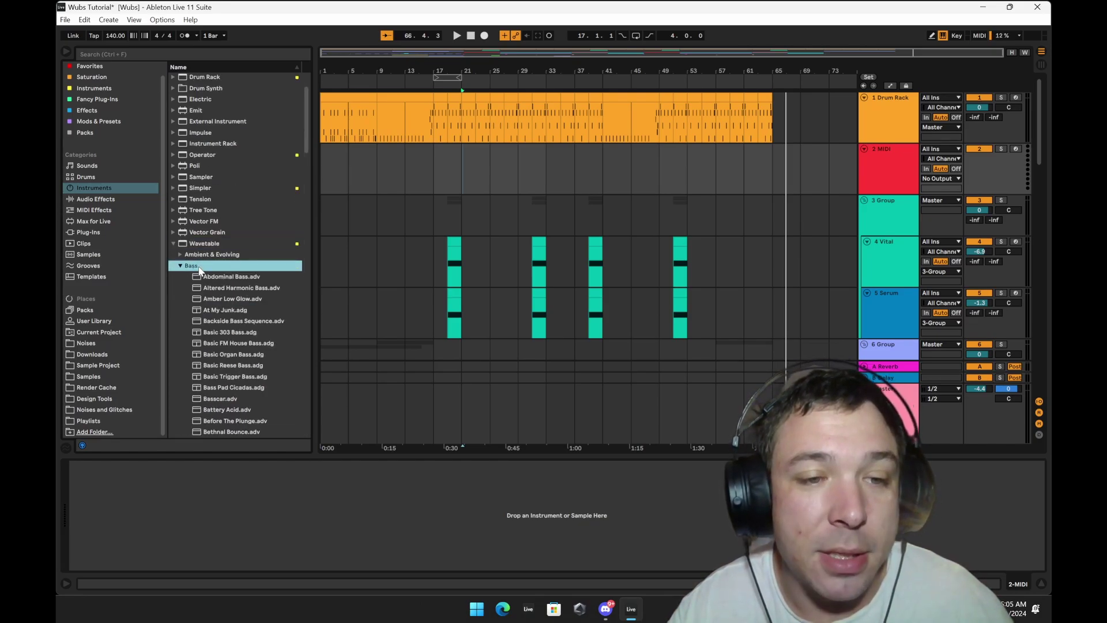
{"action": "double_click", "coordinate": [233, 312]}
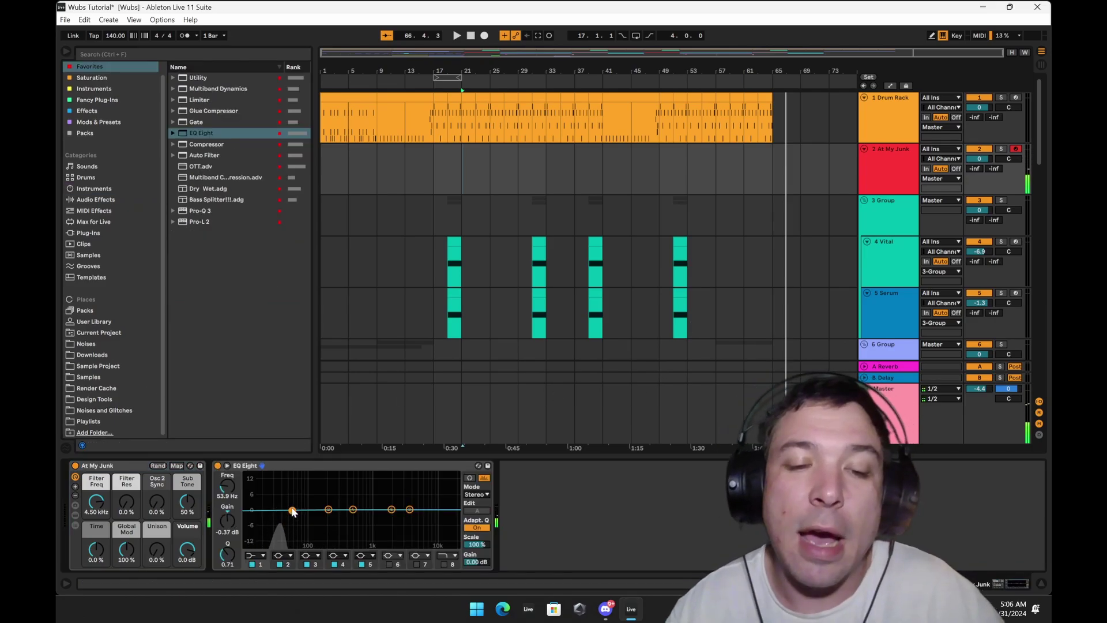
Lower the first EQ Eight band to about -0.62 dB at 50.5 Hz, test the bass, and delete the EQ Eight.
{"action": "left_click_drag", "start_coordinate": [292, 511], "coordinate": [290, 511]}
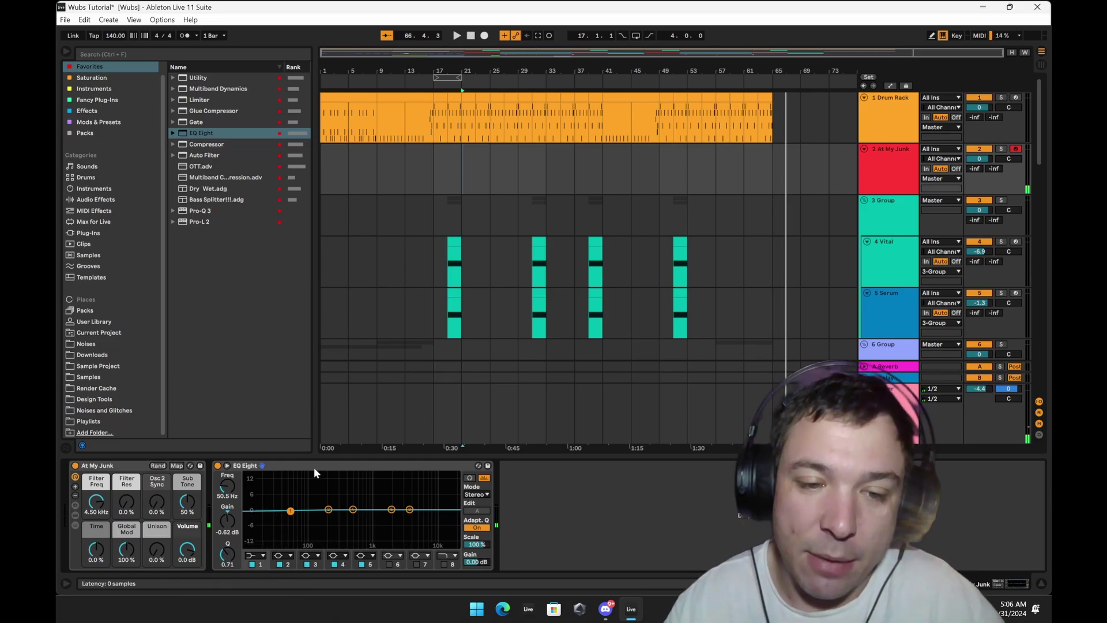
{"action": "key", "text": "a"}
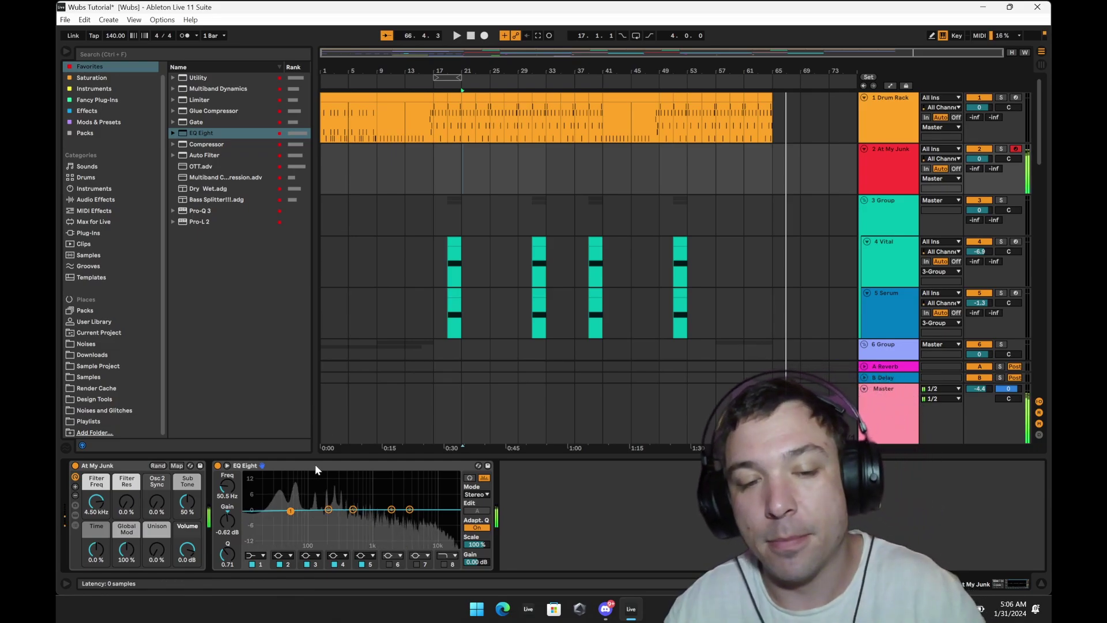
{"action": "left_click", "coordinate": [315, 467]}
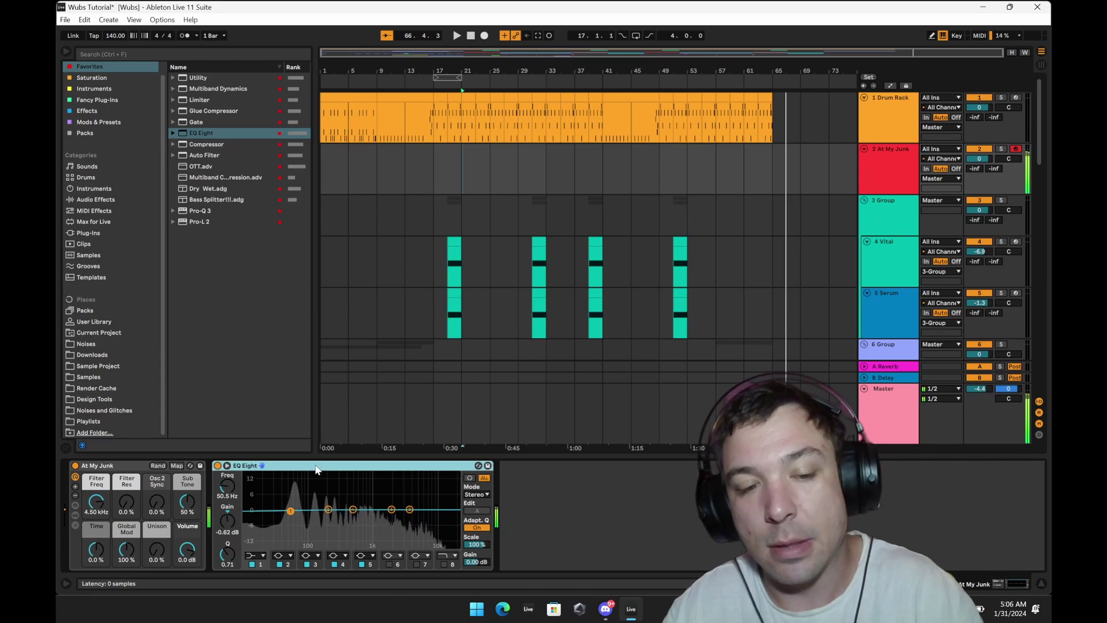
{"action": "key", "text": "Delete"}
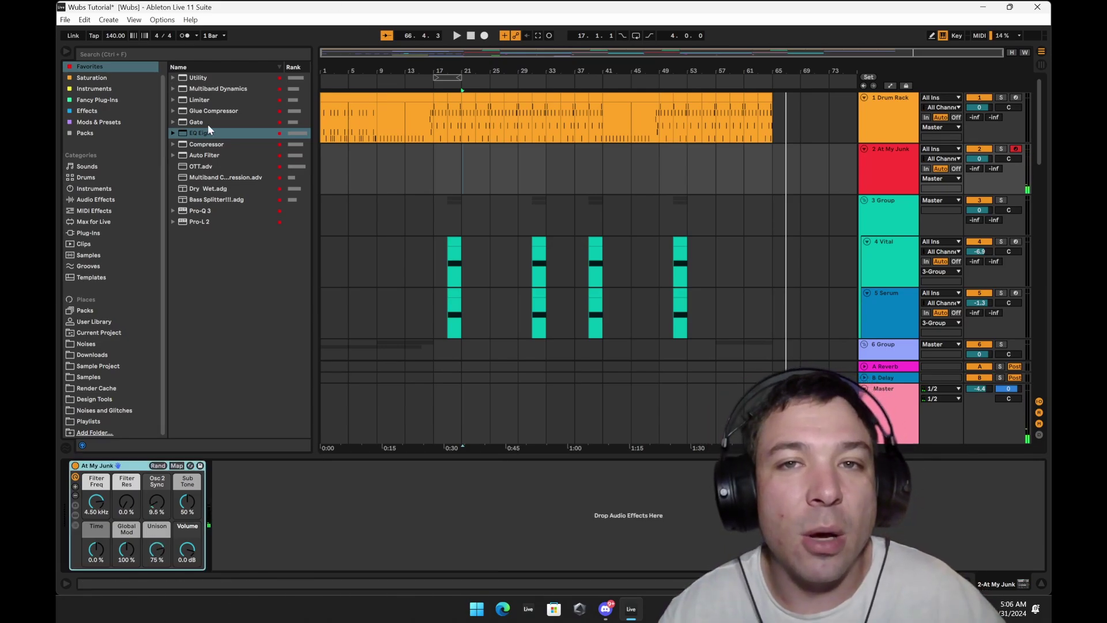
Add a fresh EQ Eight after the At My Junk rack and set its mode to M/S.
{"action": "left_click_drag", "start_coordinate": [211, 137], "coordinate": [361, 489]}
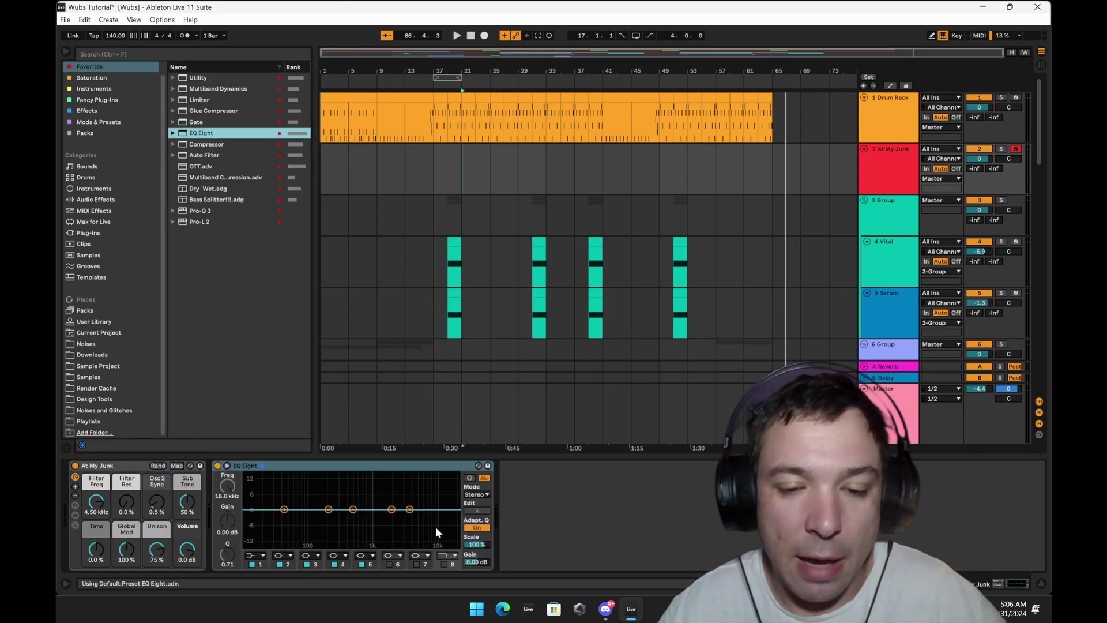
{"action": "left_click", "coordinate": [484, 495]}
{"action": "left_click", "coordinate": [478, 512]}
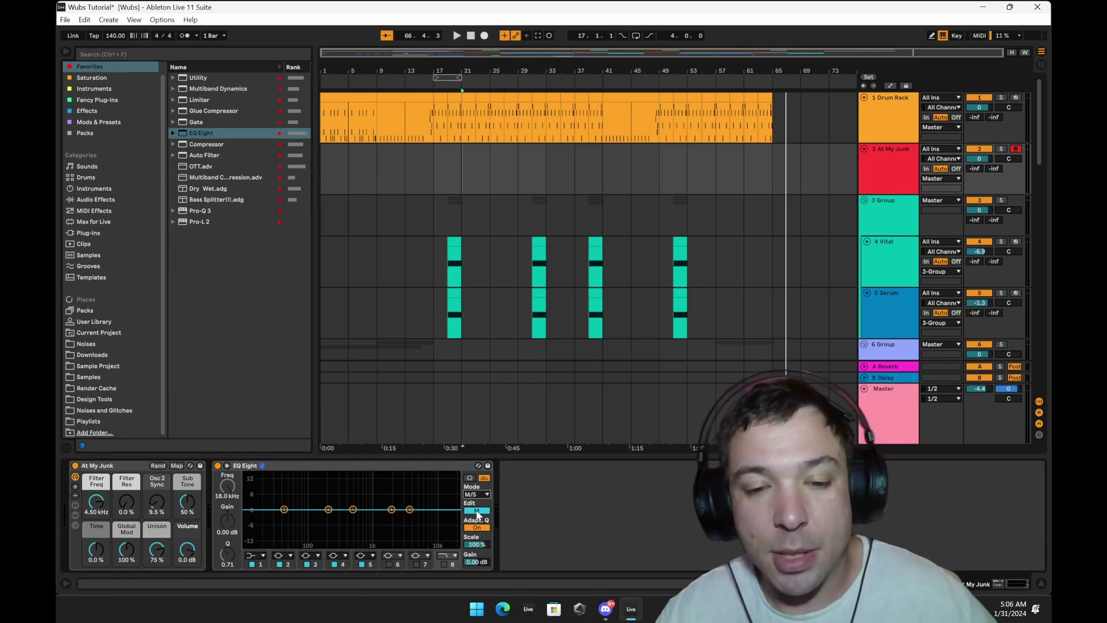
Compare the mid and side signals of the bass in EQ Eight, ending with the side channel selected for editing.
{"action": "left_click", "coordinate": [477, 511]}
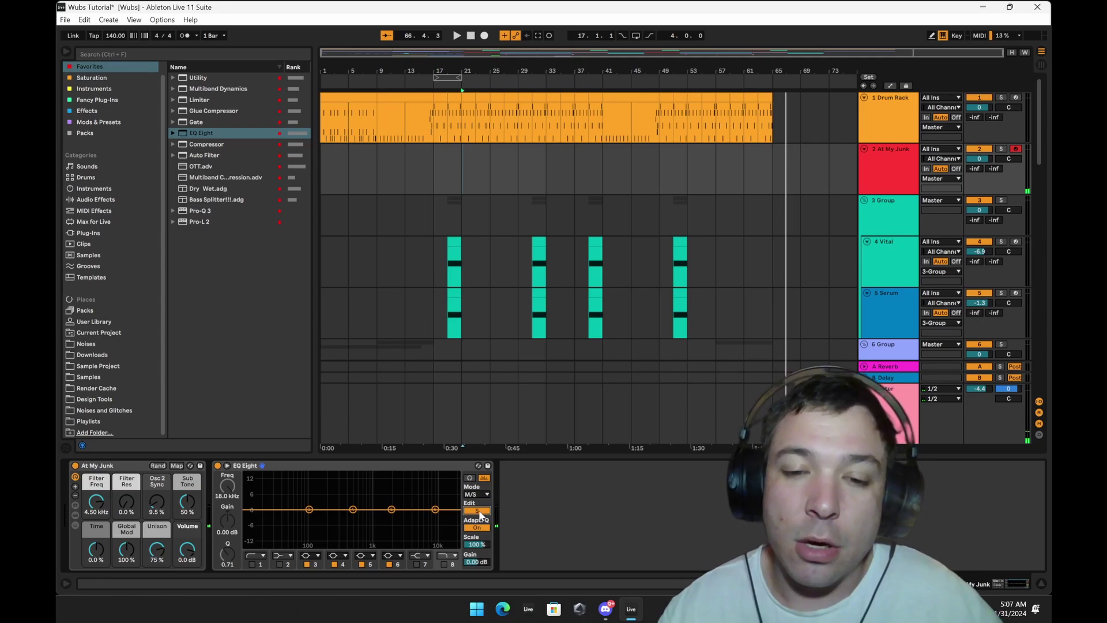
{"action": "left_click", "coordinate": [477, 511]}
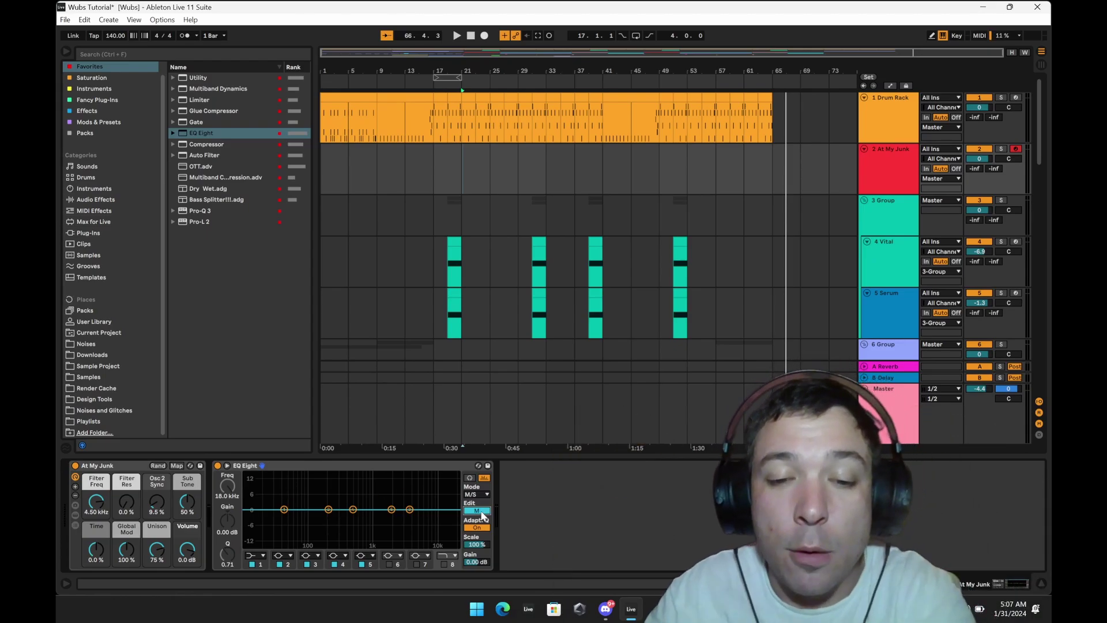
{"action": "left_click", "coordinate": [480, 511]}
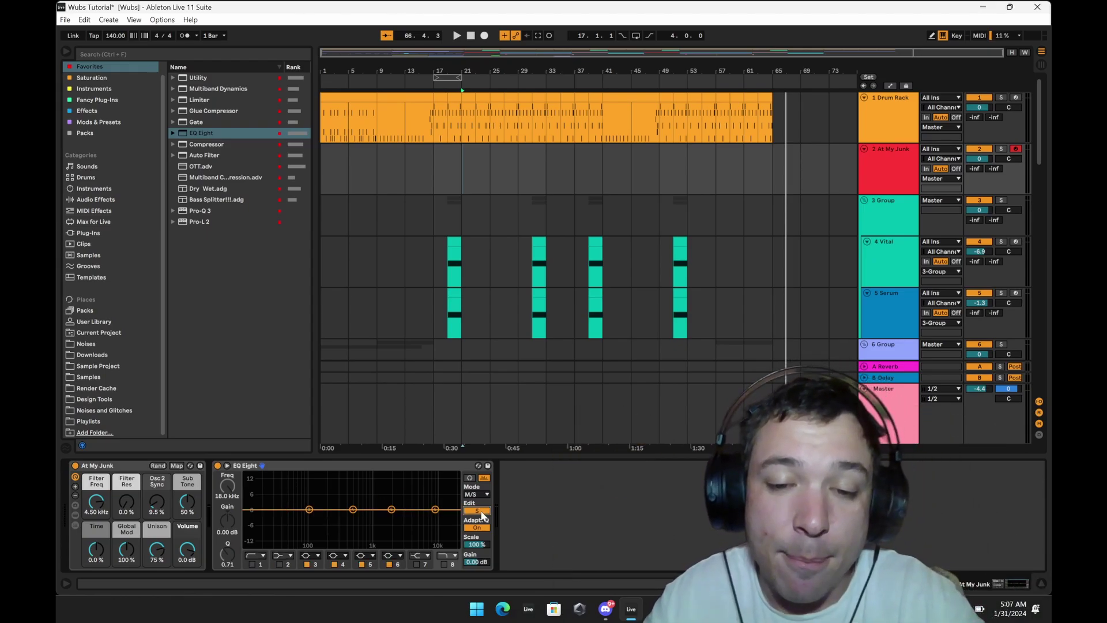
{"action": "left_click", "coordinate": [476, 510]}
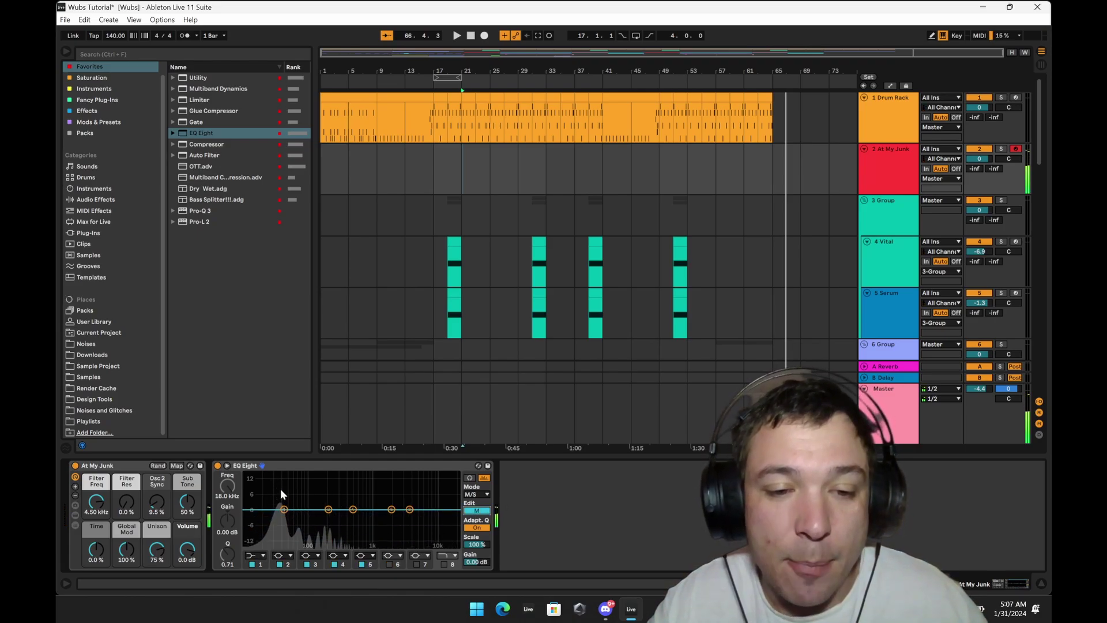
{"action": "left_click", "coordinate": [476, 510]}
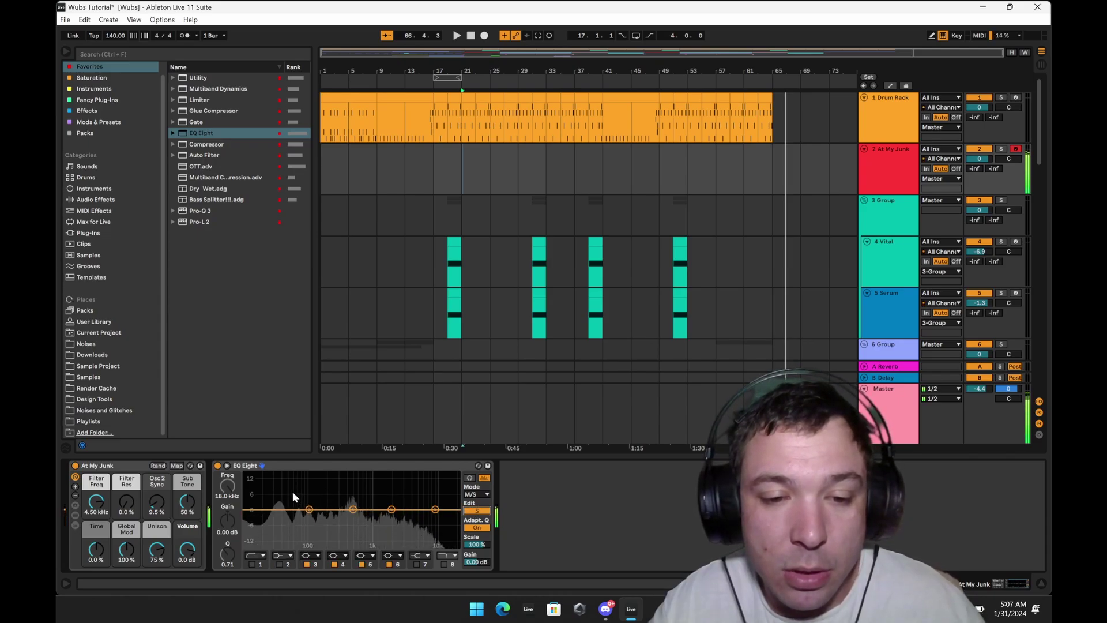
Enable band 1 on the side channel, make it the steepest low cut, and set its frequency to about 76 Hz.
{"action": "left_click", "coordinate": [251, 564]}
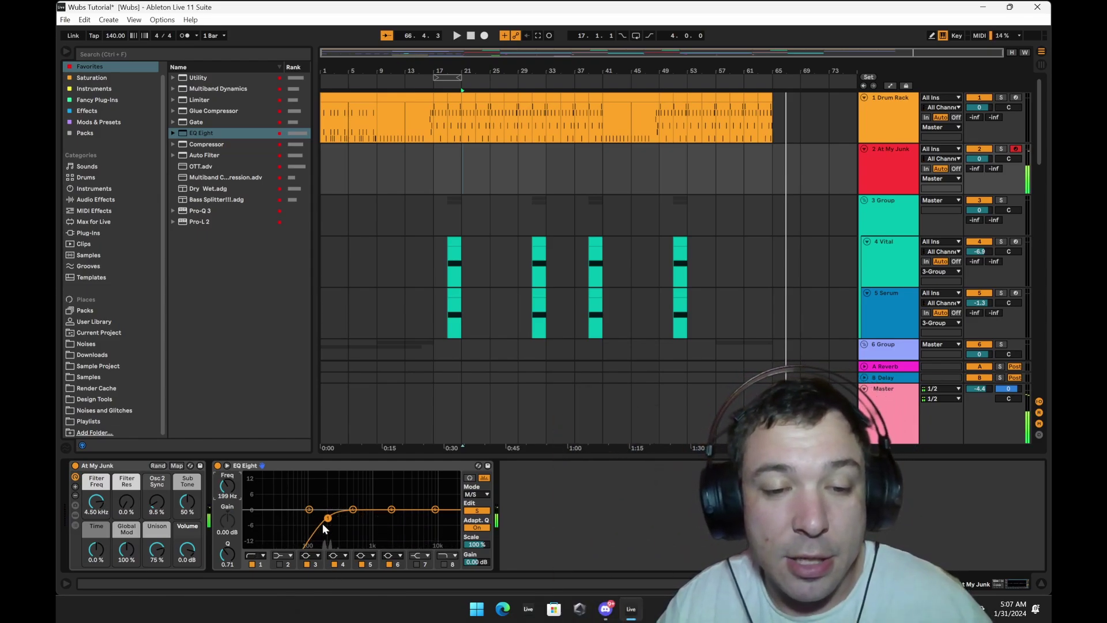
{"action": "left_click", "coordinate": [263, 556]}
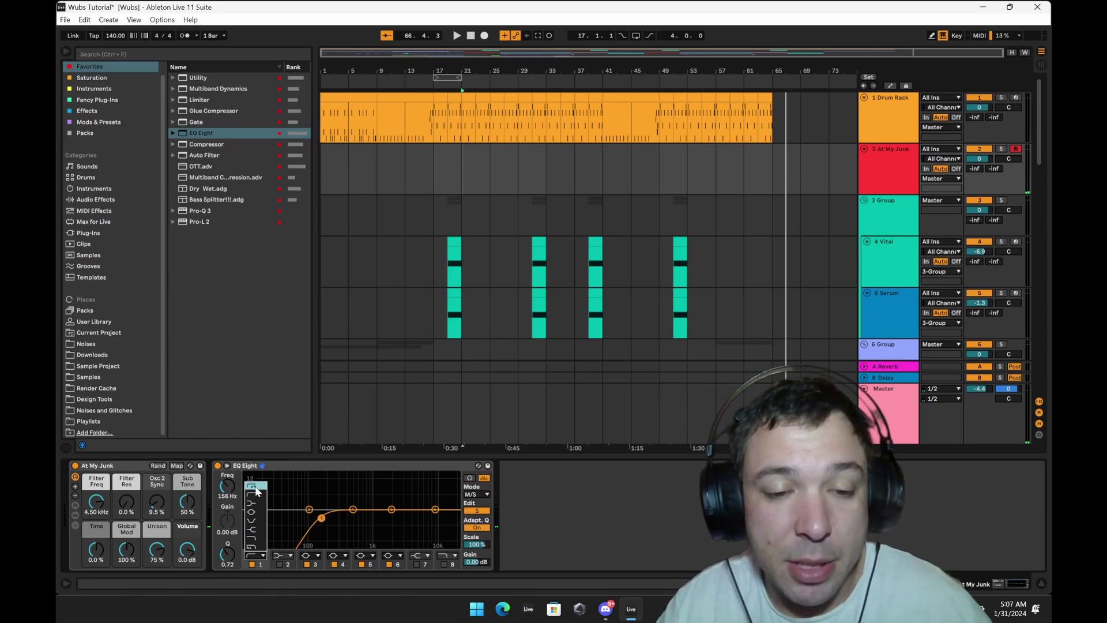
{"action": "left_click", "coordinate": [255, 486]}
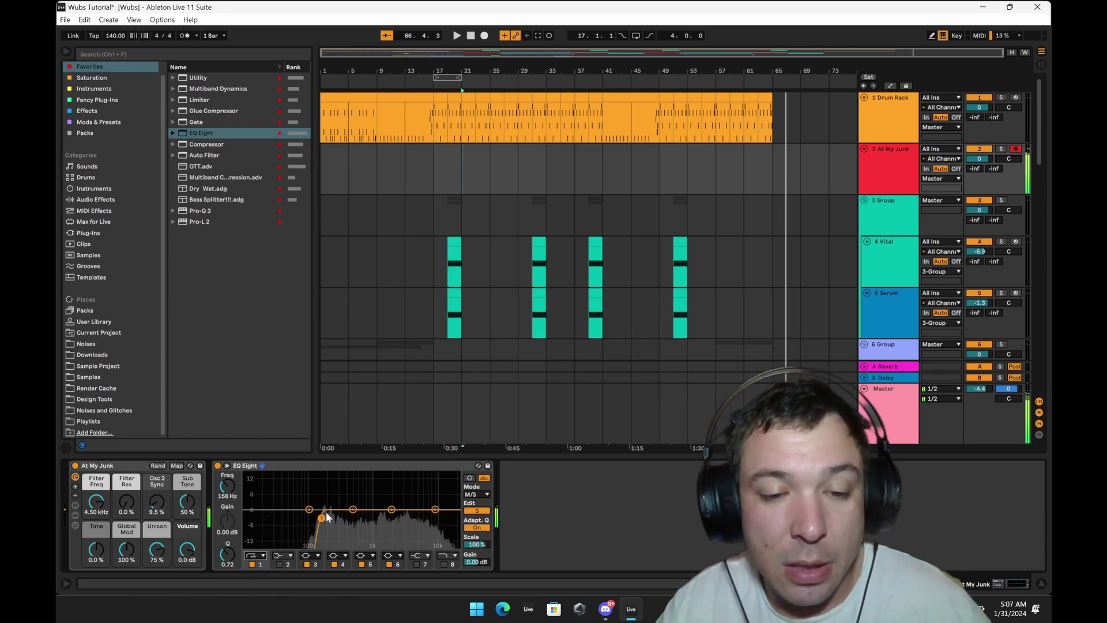
{"action": "left_click_drag", "start_coordinate": [321, 518], "coordinate": [316, 521]}
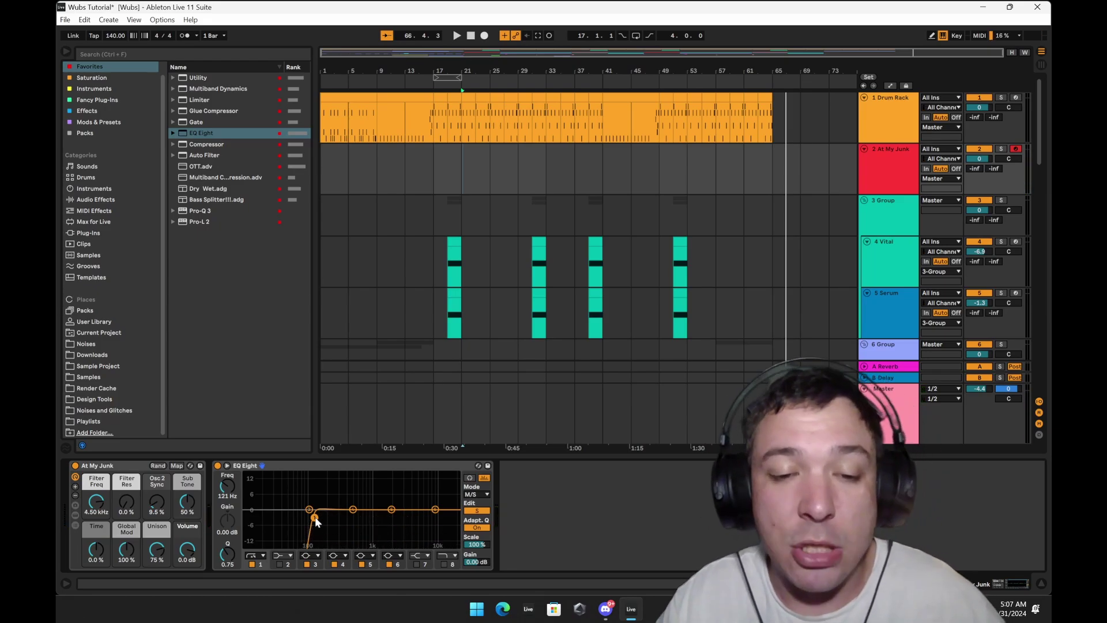
Bypass the EQ Eight for comparison, and delete both it and the At My Junk rack from the track.
{"action": "left_click", "coordinate": [444, 465]}
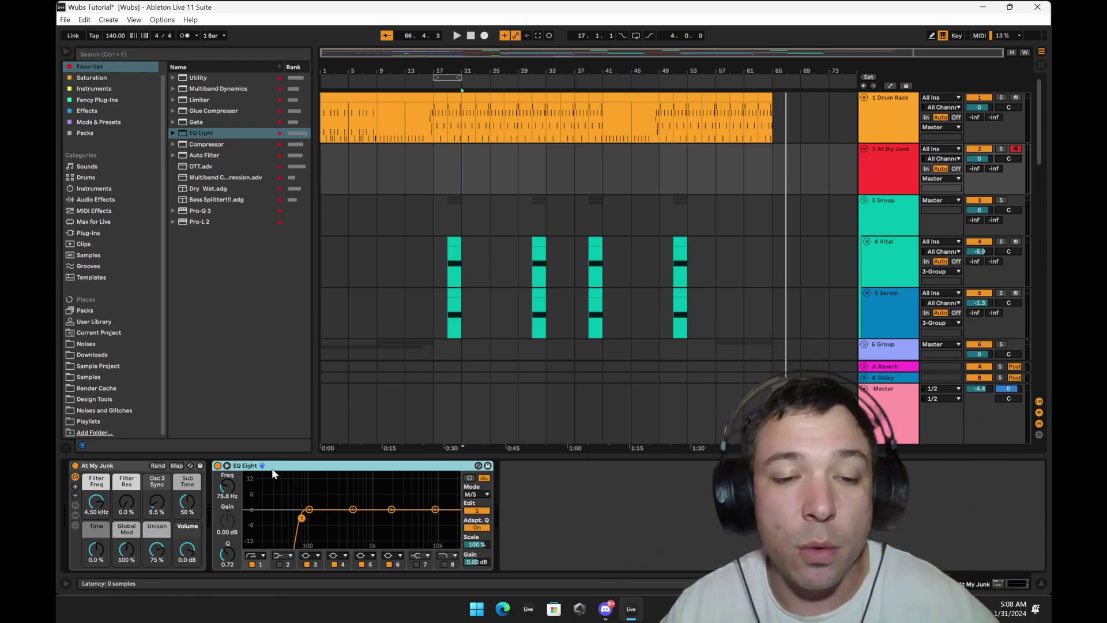
{"action": "left_click", "coordinate": [216, 467]}
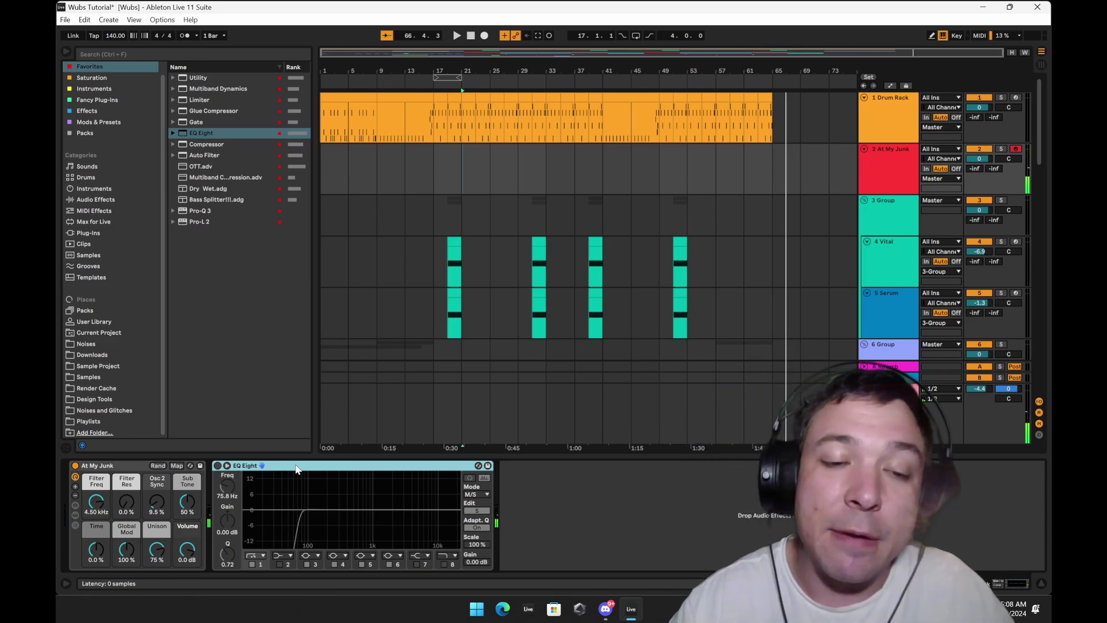
{"action": "key", "text": "Delete"}
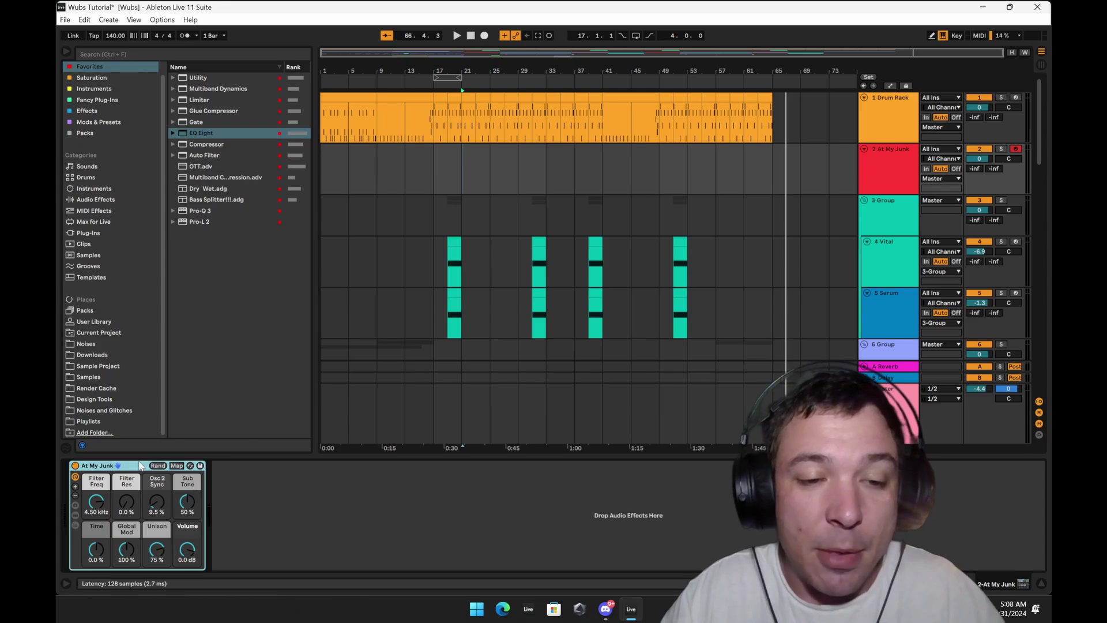
{"action": "key", "text": "Delete"}
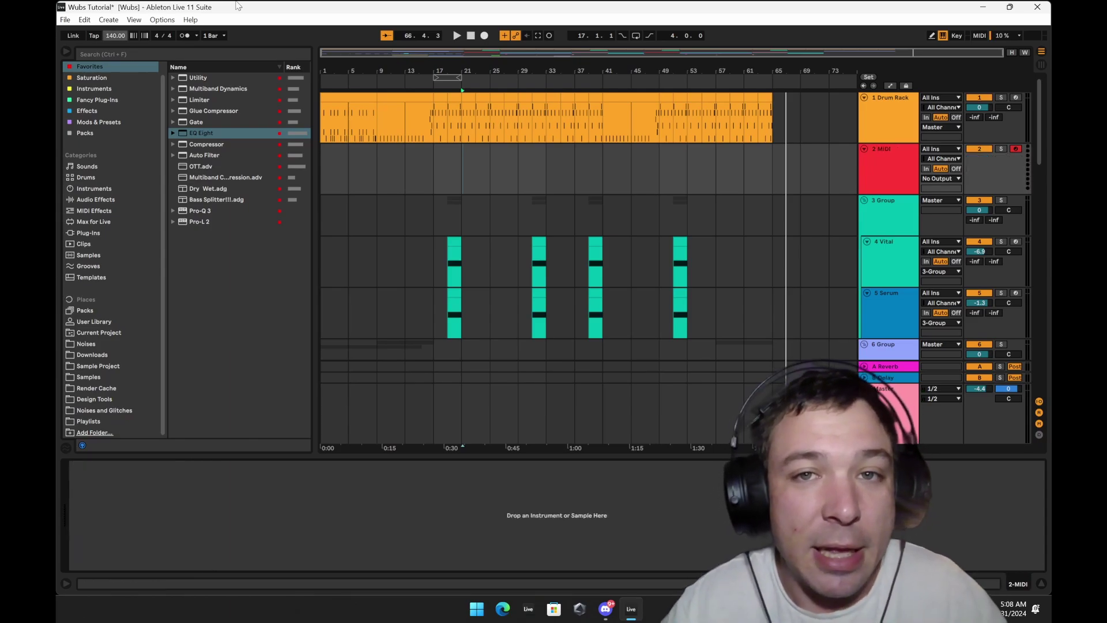
Load Operator onto the empty MIDI track and add an EQ Eight after it.
{"action": "left_click", "coordinate": [101, 89]}
{"action": "left_click_drag", "start_coordinate": [228, 88], "coordinate": [169, 488]}
{"action": "left_click", "coordinate": [92, 67]}
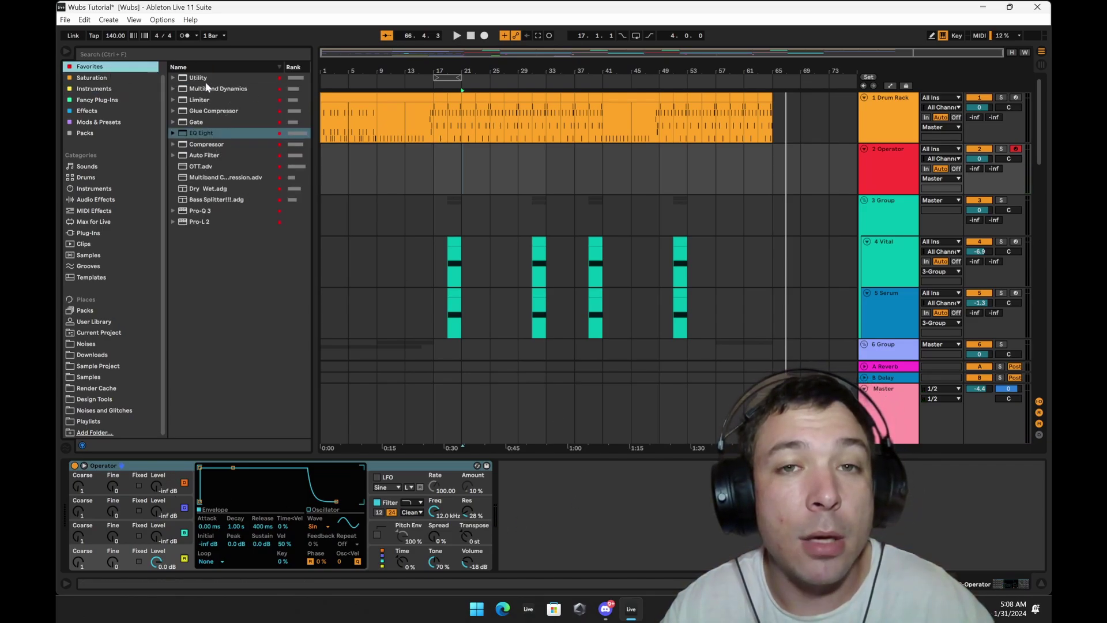
{"action": "left_click", "coordinate": [212, 133]}
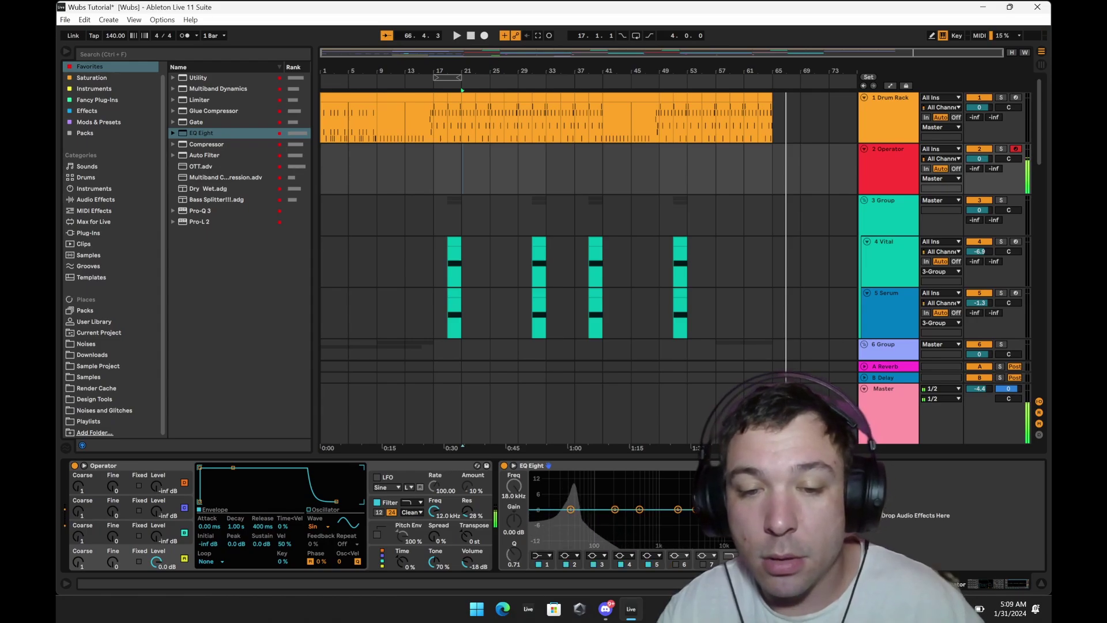
Set Operator's oscillator C level to -11 dB and its coarse tuning to 16.
{"action": "key", "text": "ctrl+z"}
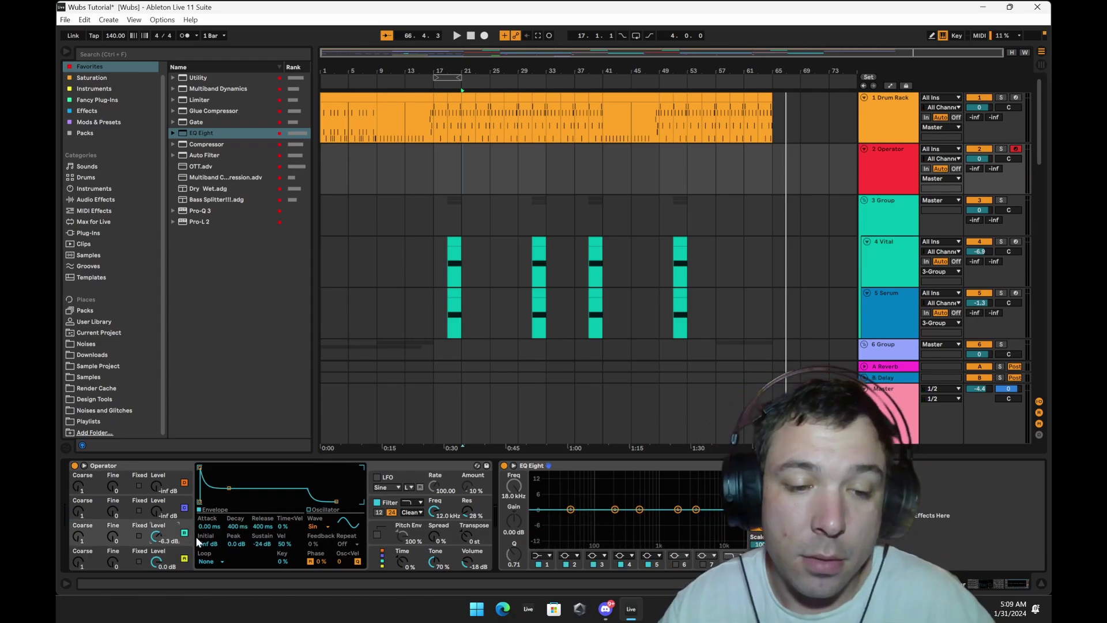
{"action": "left_click_drag", "start_coordinate": [157, 537], "coordinate": [160, 541]}
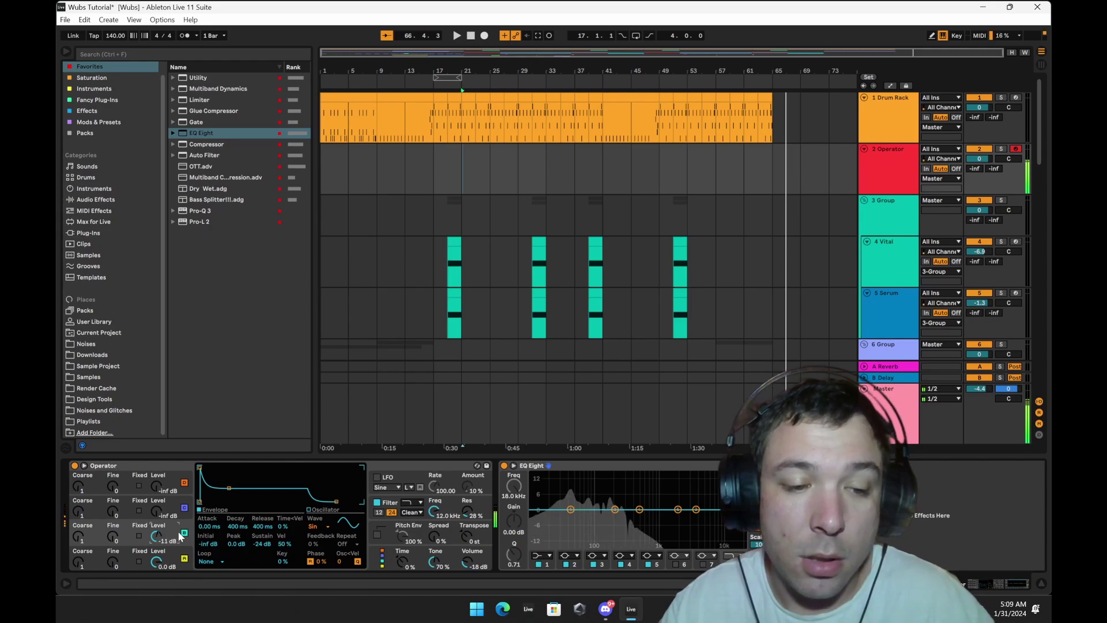
{"action": "left_click_drag", "start_coordinate": [78, 536], "coordinate": [120, 522]}
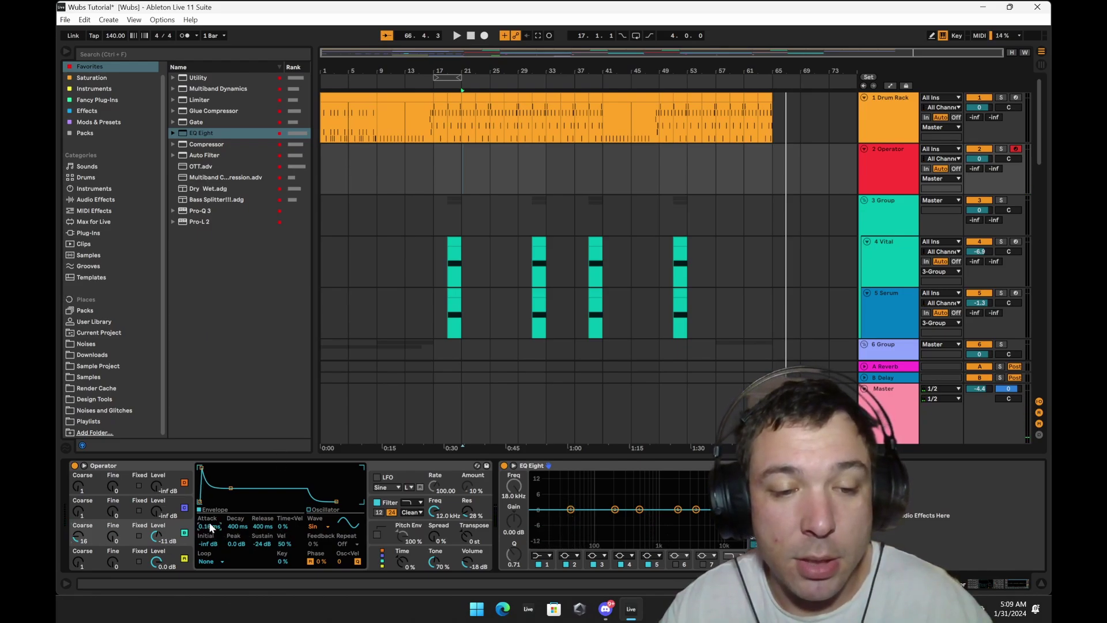
Give oscillator C a 1.38 s attack, 6.42 s decay and -inf dB sustain, and change its waveform to Sin 4.
{"action": "left_click_drag", "start_coordinate": [216, 492], "coordinate": [225, 488]}
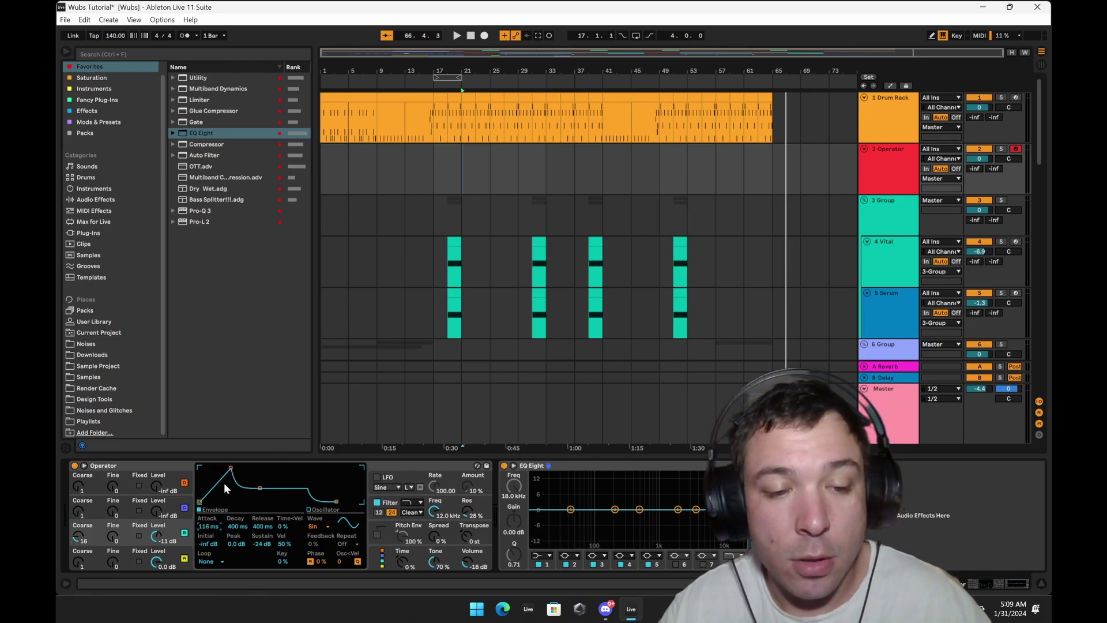
{"action": "left_click_drag", "start_coordinate": [266, 545], "coordinate": [267, 606]}
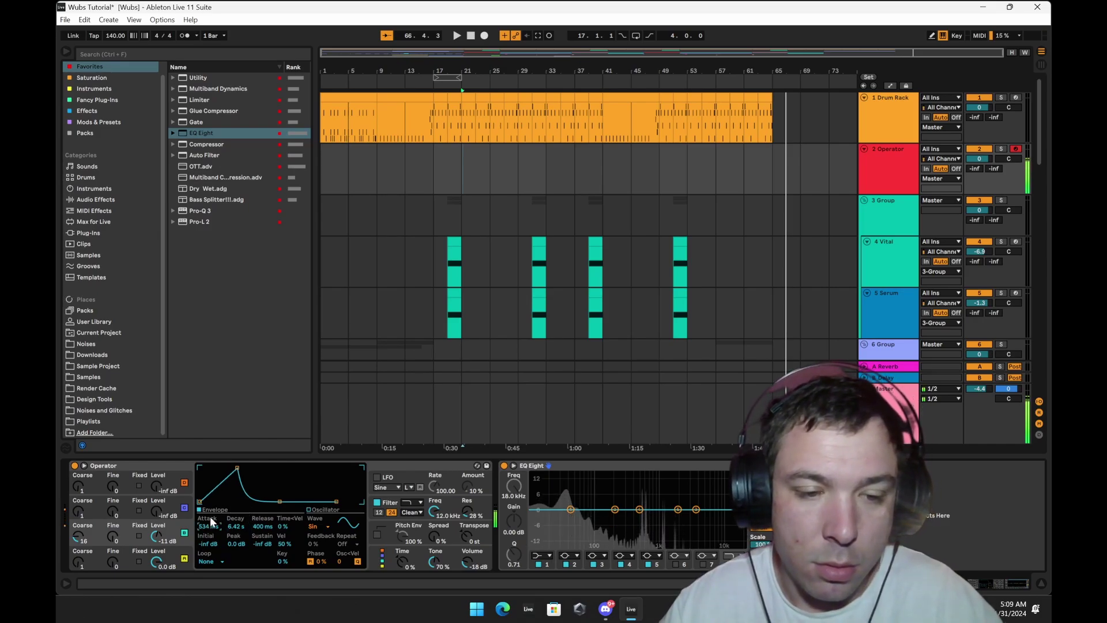
{"action": "left_click_drag", "start_coordinate": [210, 516], "coordinate": [211, 510]}
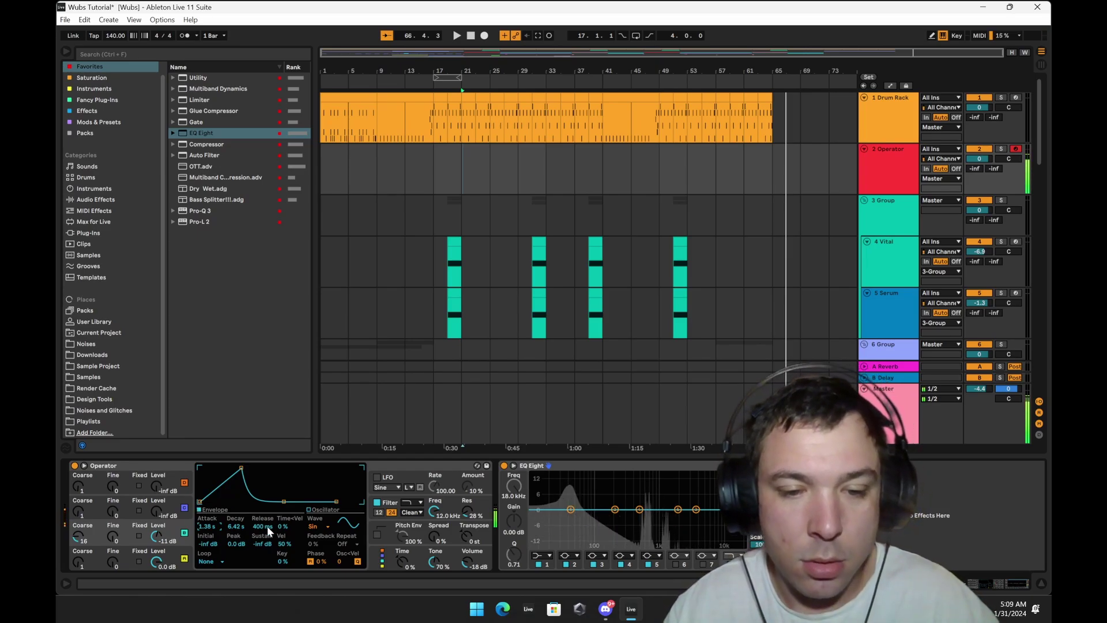
{"action": "scroll", "coordinate": [312, 526], "scroll_direction": "down", "scroll_amount": 2}
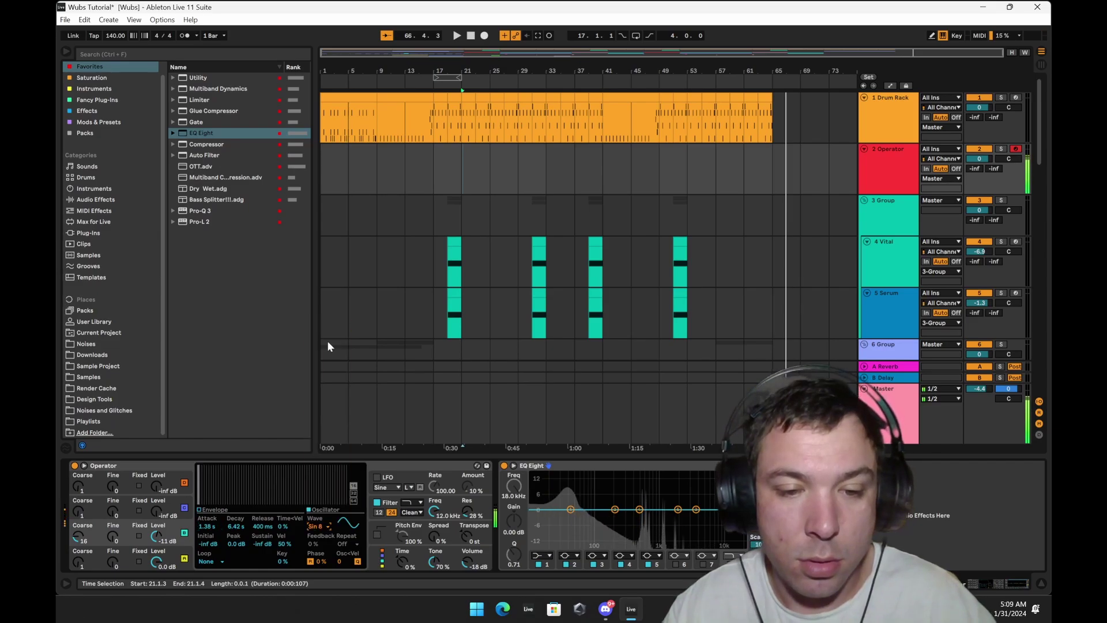
{"action": "scroll", "coordinate": [321, 526], "scroll_direction": "up", "scroll_amount": 1}
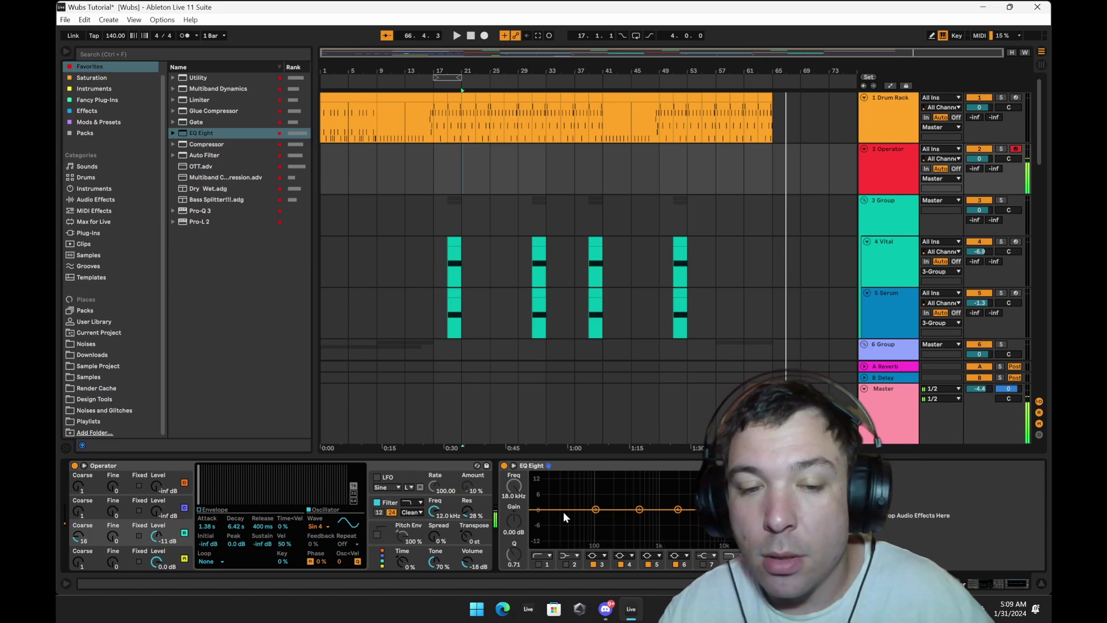
Delete Operator and its EQ Eight from the MIDI track.
{"action": "left_click", "coordinate": [132, 465]}
{"action": "left_click", "coordinate": [645, 466], "text": "shift"}
{"action": "key", "text": "Delete"}
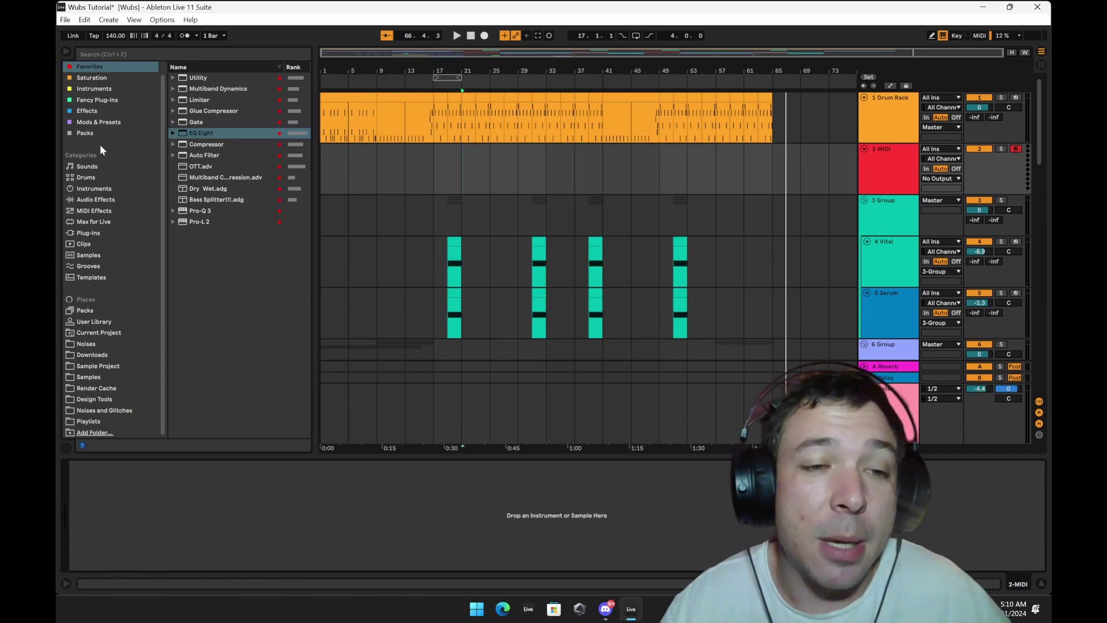
Load Serum onto the MIDI track, choose the XLNT-BS Easy G preset, and reposition the plug-in window.
{"action": "left_click", "coordinate": [888, 173]}
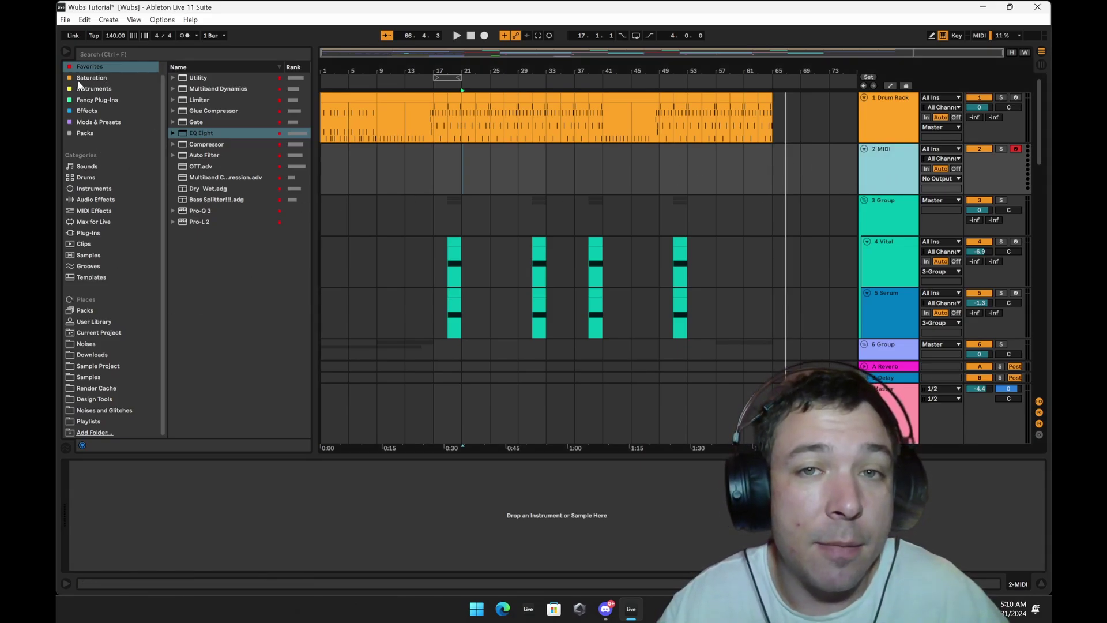
{"action": "left_click", "coordinate": [127, 89]}
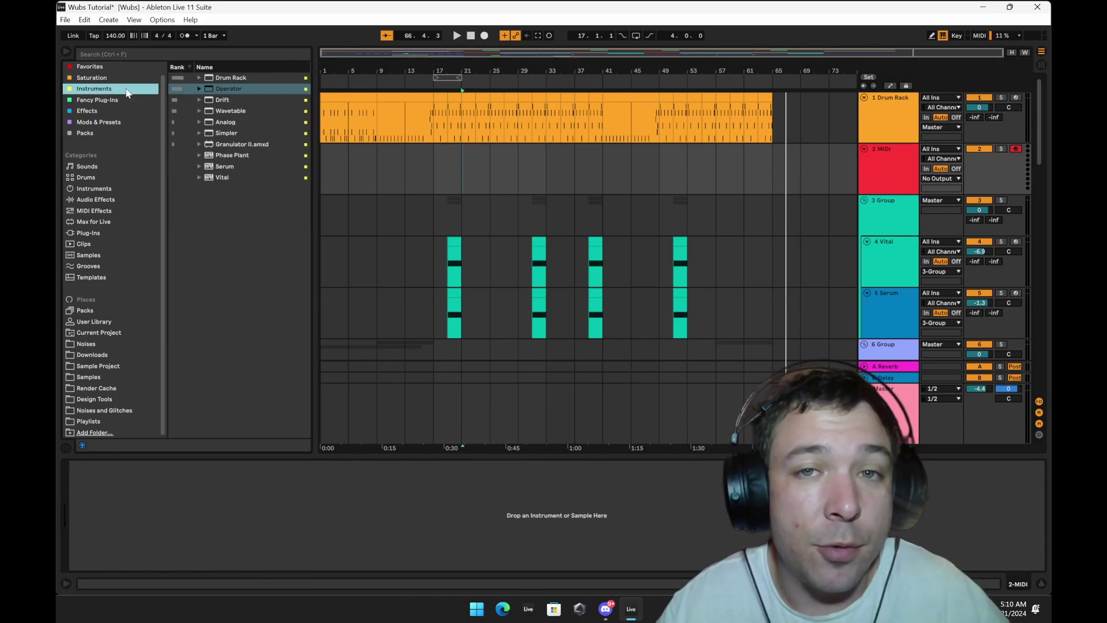
{"action": "double_click", "coordinate": [234, 166]}
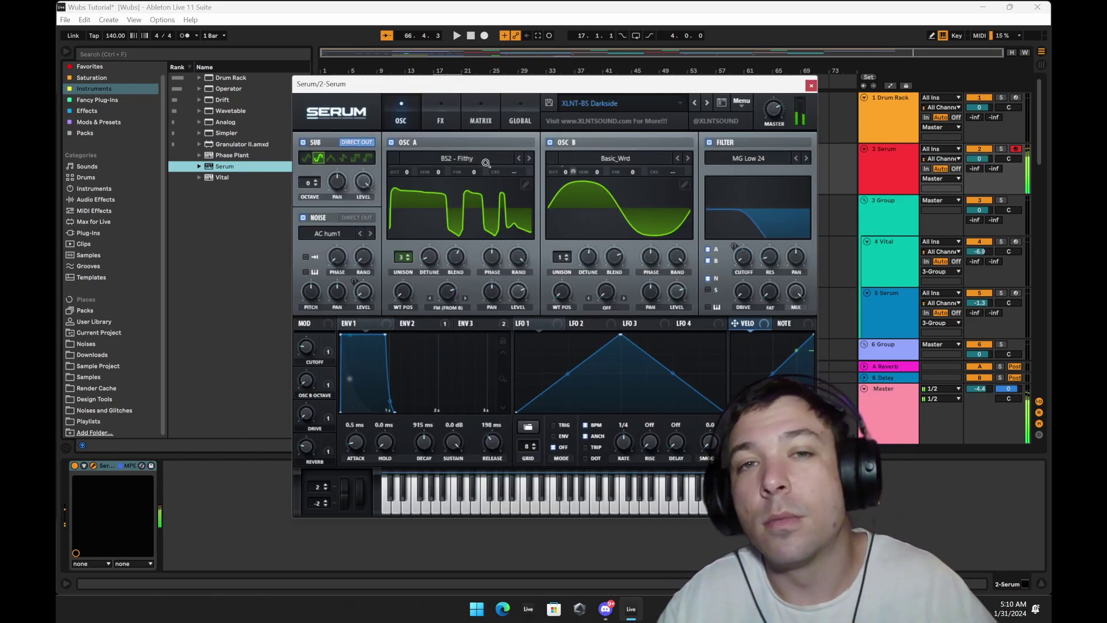
{"action": "left_click", "coordinate": [705, 103]}
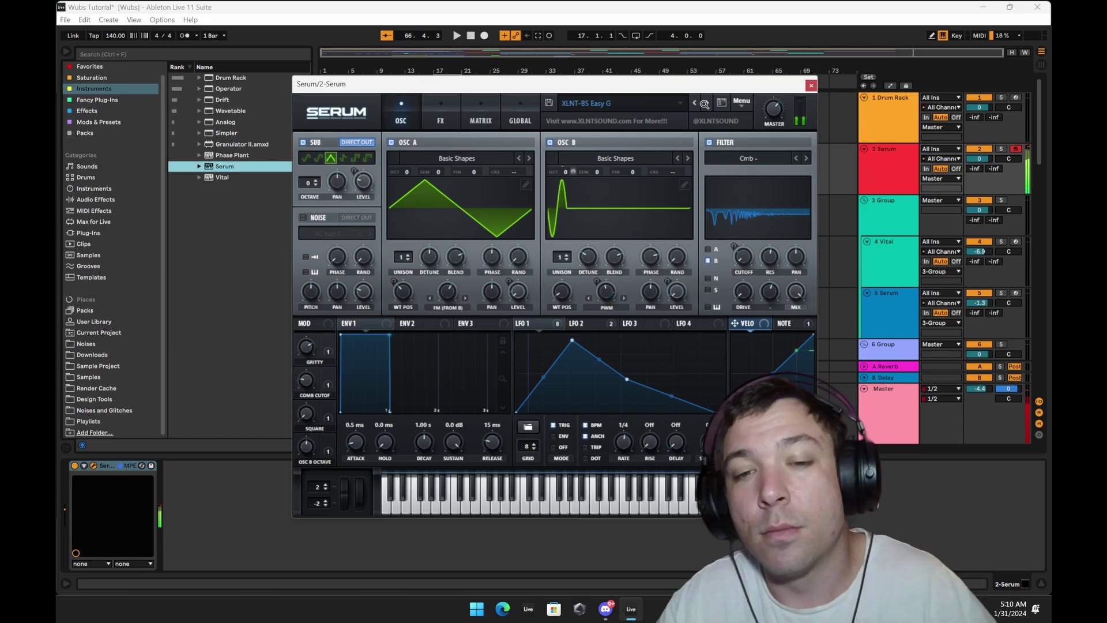
{"action": "left_click_drag", "start_coordinate": [651, 91], "coordinate": [602, 90]}
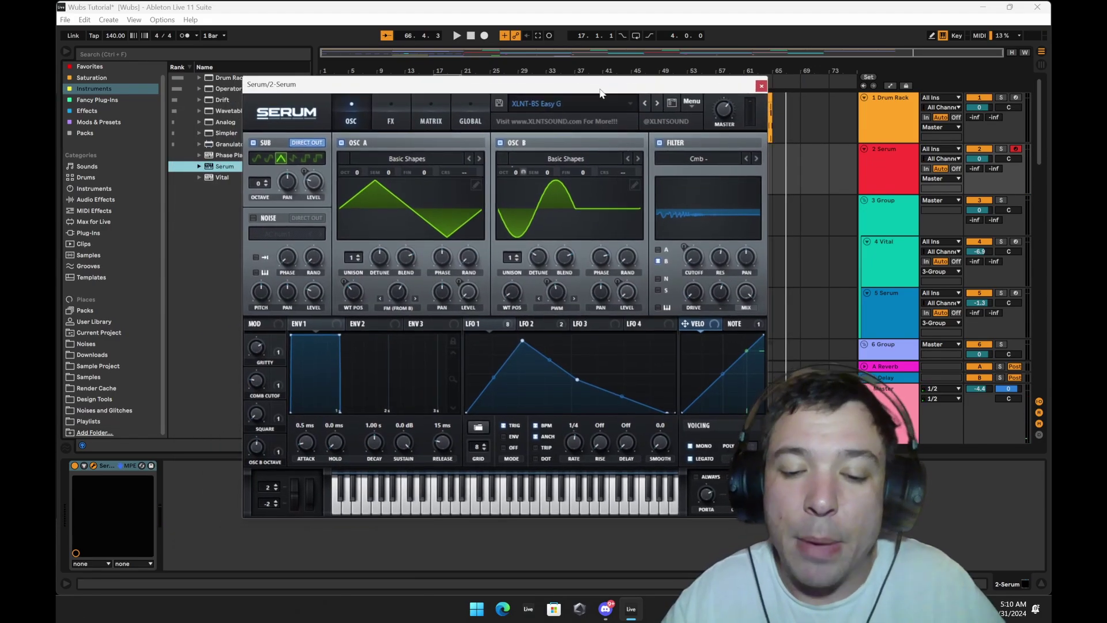
Audition the next Serum presets up to XLNT-BS Latex and close the plug-in window.
{"action": "left_click", "coordinate": [657, 103]}
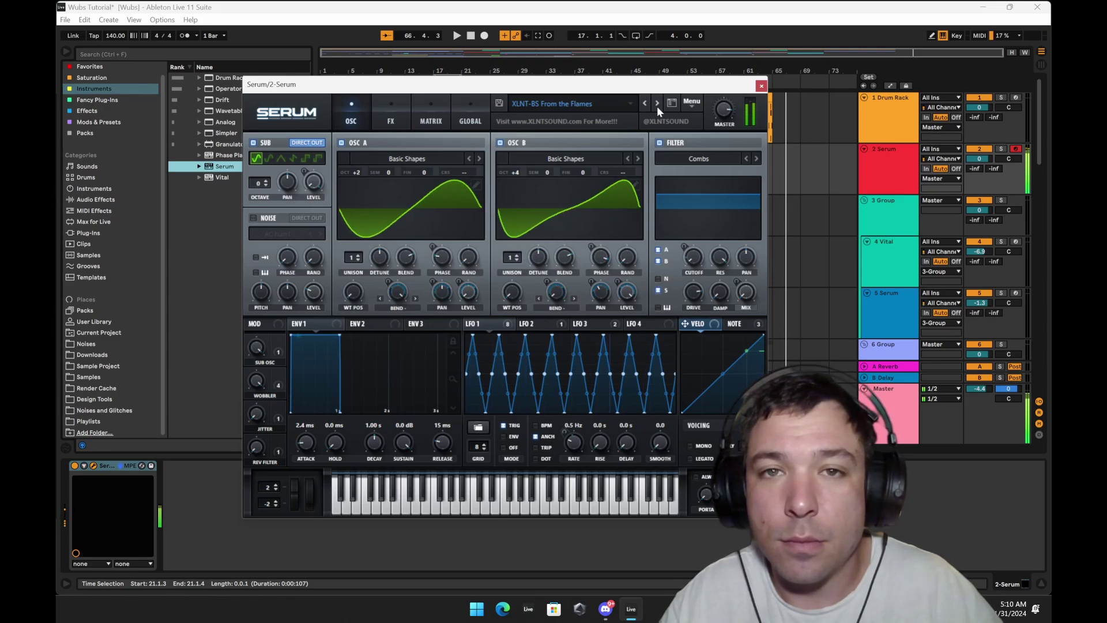
{"action": "left_click", "coordinate": [656, 105]}
{"action": "left_click", "coordinate": [656, 105]}
{"action": "left_click", "coordinate": [656, 104]}
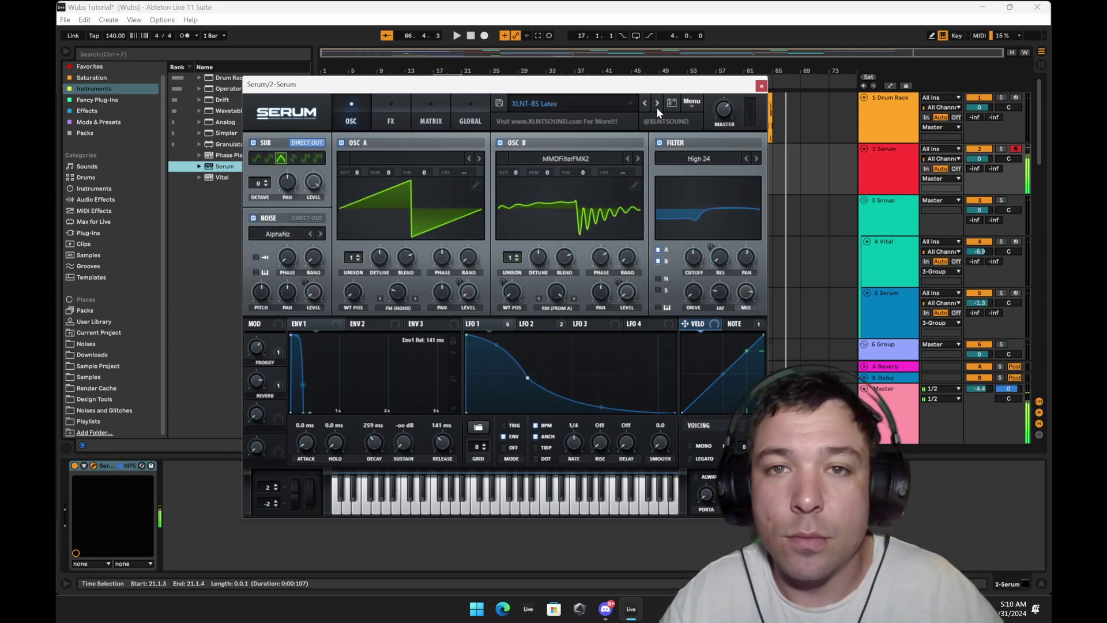
{"action": "left_click", "coordinate": [761, 85]}
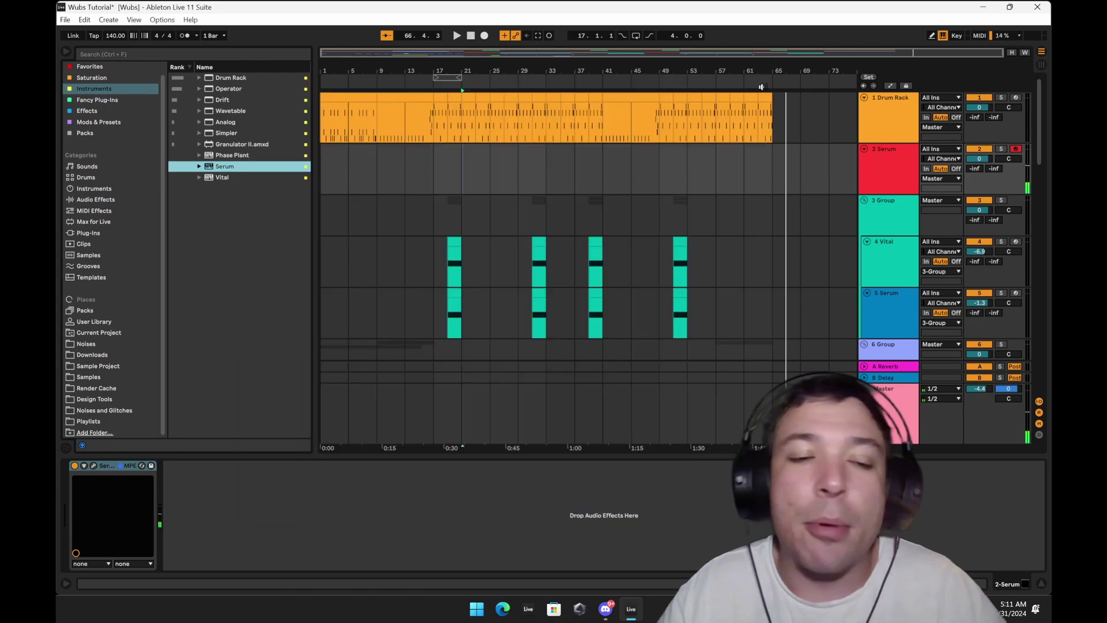
Reopen Serum, examine the effects chain of the Latex preset and its oscillator page, and close the plug-in window.
{"action": "left_click", "coordinate": [93, 465]}
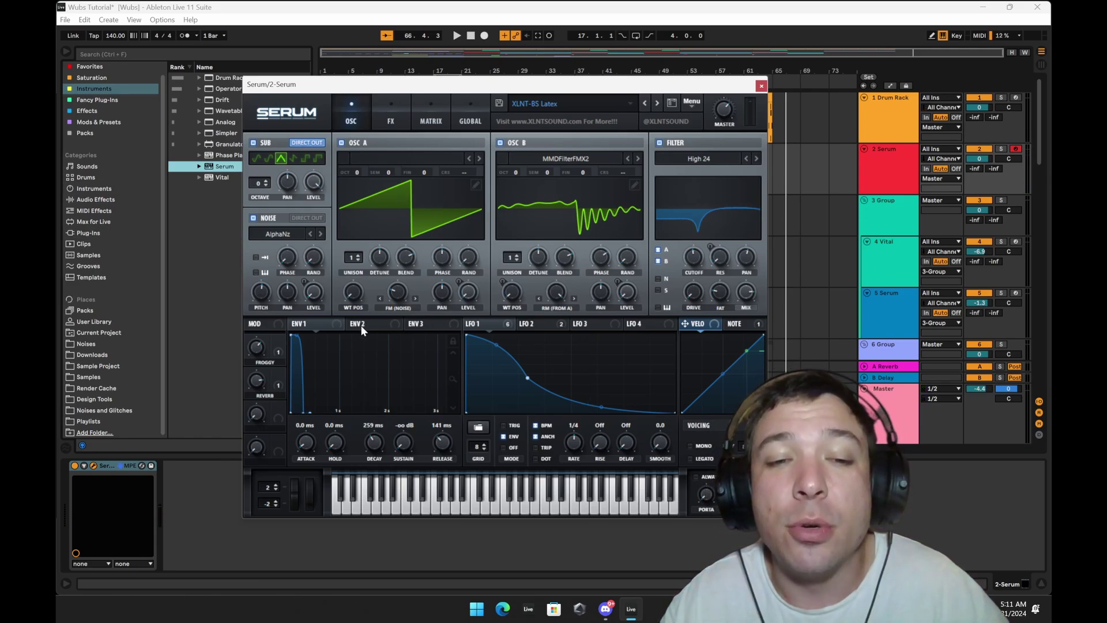
{"action": "left_click", "coordinate": [390, 115]}
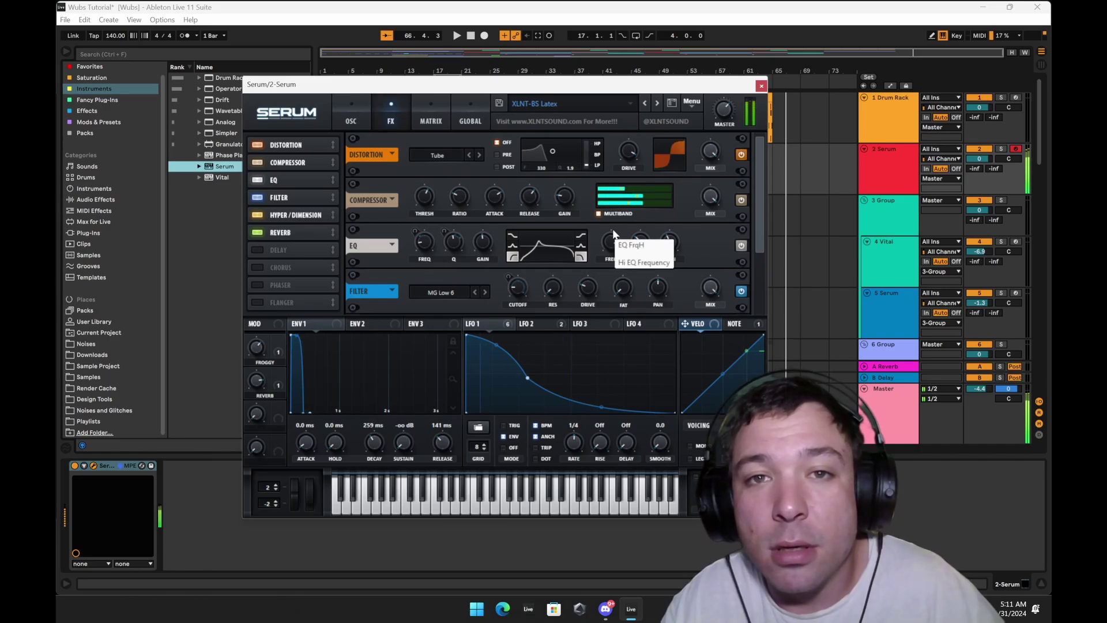
{"action": "left_click", "coordinate": [351, 108]}
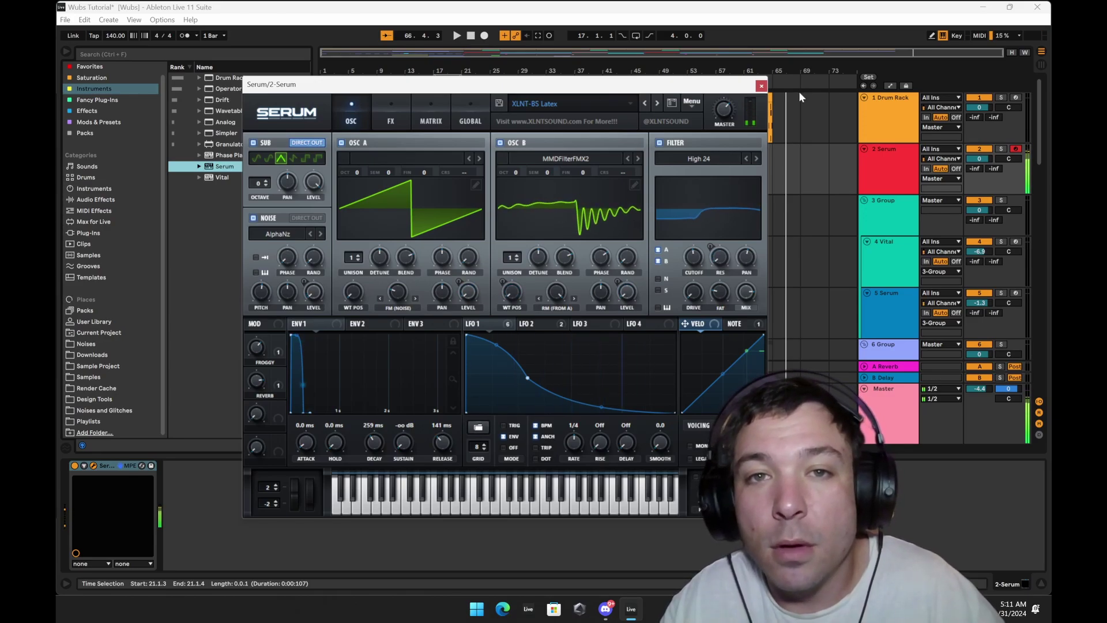
{"action": "left_click", "coordinate": [761, 87]}
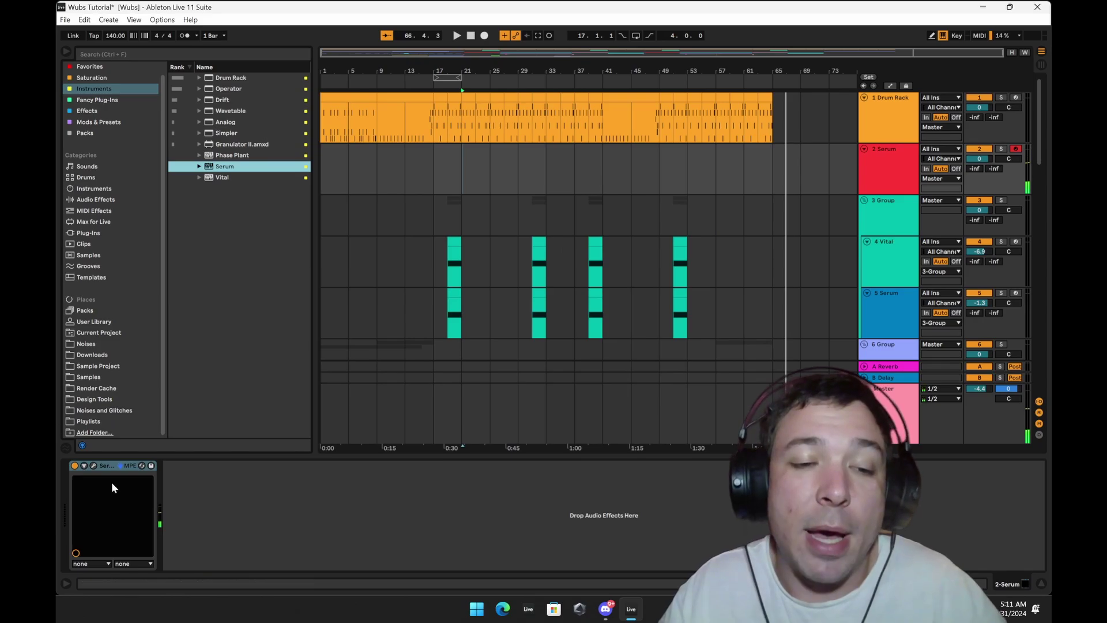
Replace Serum with Vital on the MIDI track and reposition its plug-in window.
{"action": "double_click", "coordinate": [222, 177]}
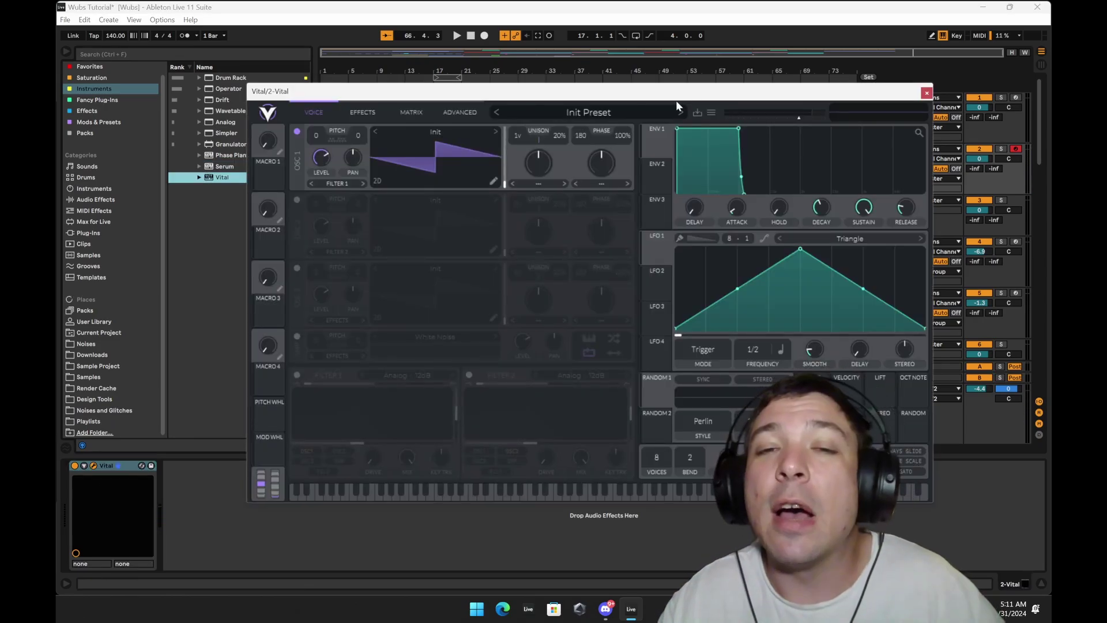
{"action": "left_click_drag", "start_coordinate": [675, 100], "coordinate": [654, 111]}
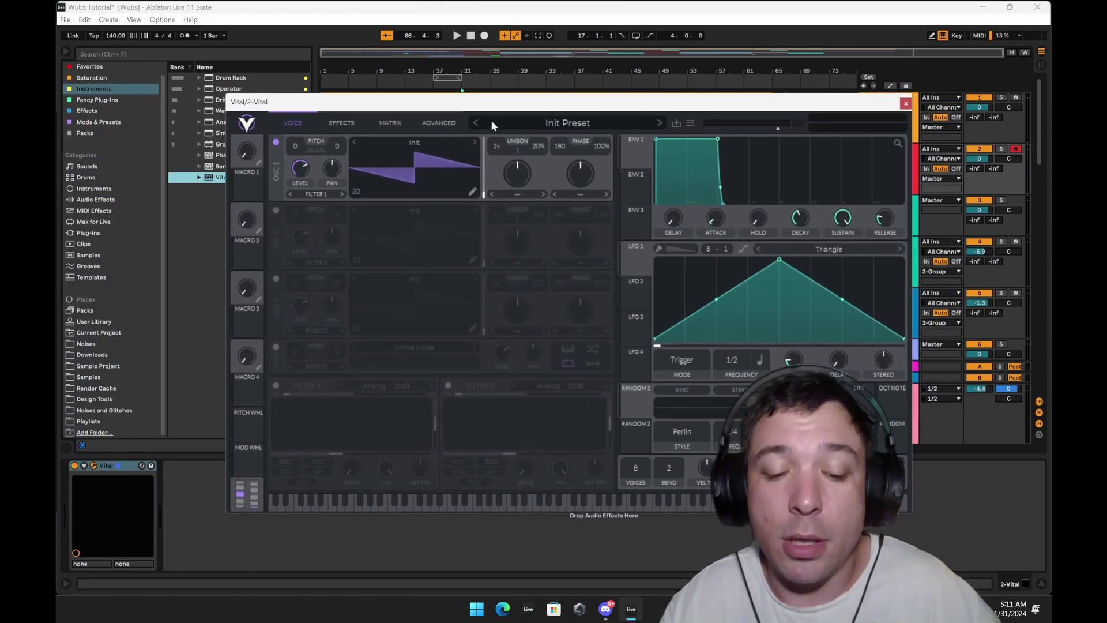
{"action": "left_click_drag", "start_coordinate": [320, 111], "coordinate": [306, 101]}
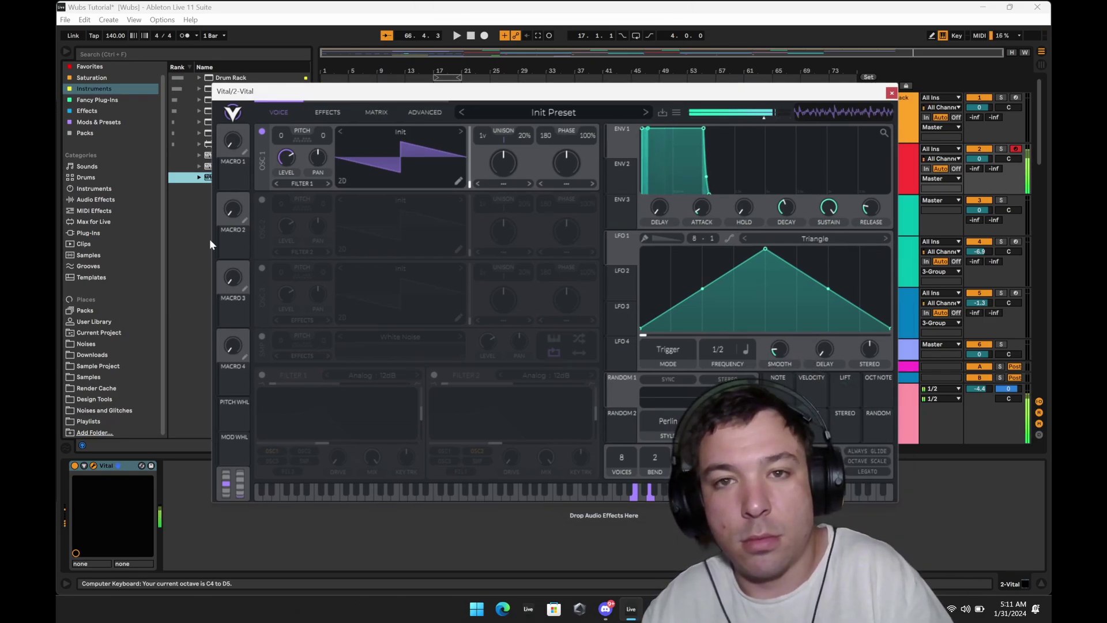
{"action": "left_click_drag", "start_coordinate": [562, 99], "coordinate": [591, 142]}
Set oscillator 1's spectral morph to Random Amplitudes and modulate the morph amount with LFO 1.
{"action": "left_click", "coordinate": [521, 228]}
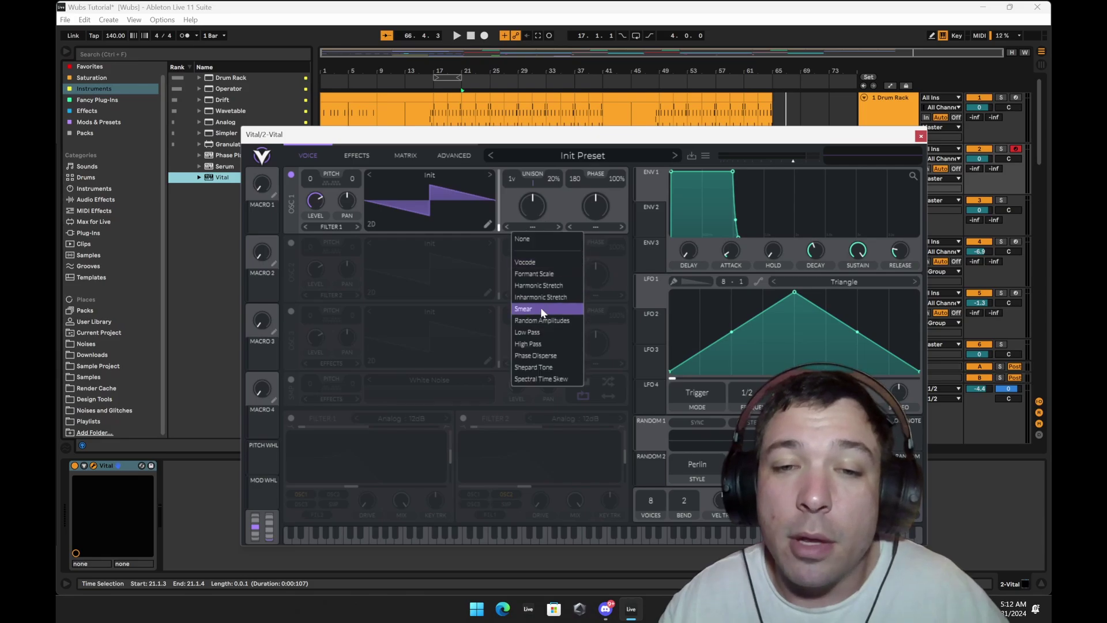
{"action": "left_click", "coordinate": [548, 275]}
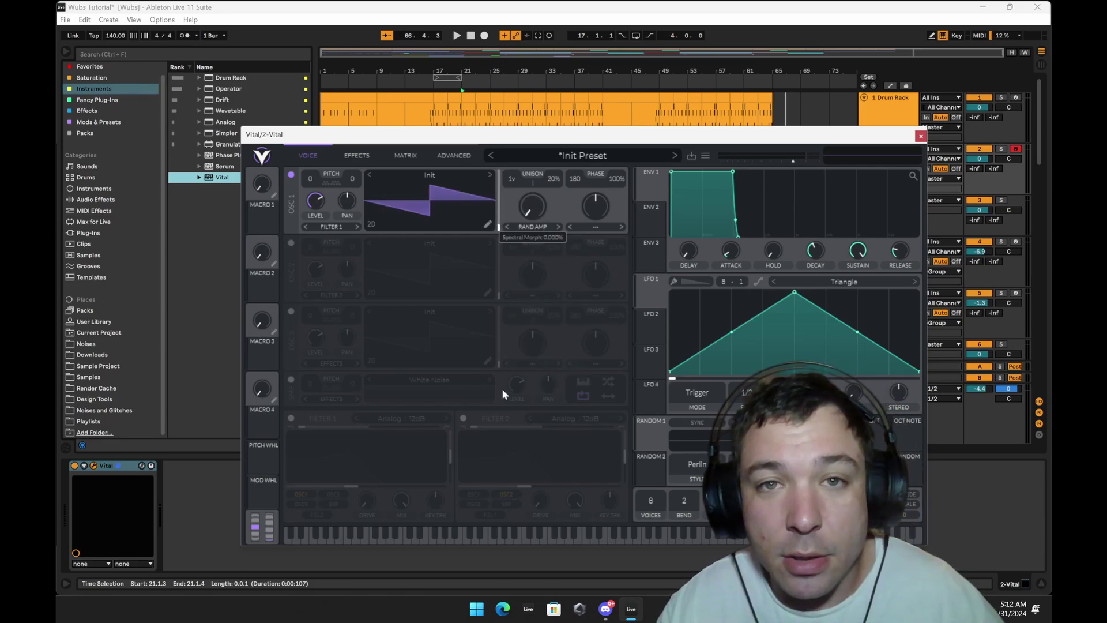
{"action": "left_click_drag", "start_coordinate": [642, 301], "coordinate": [532, 207]}
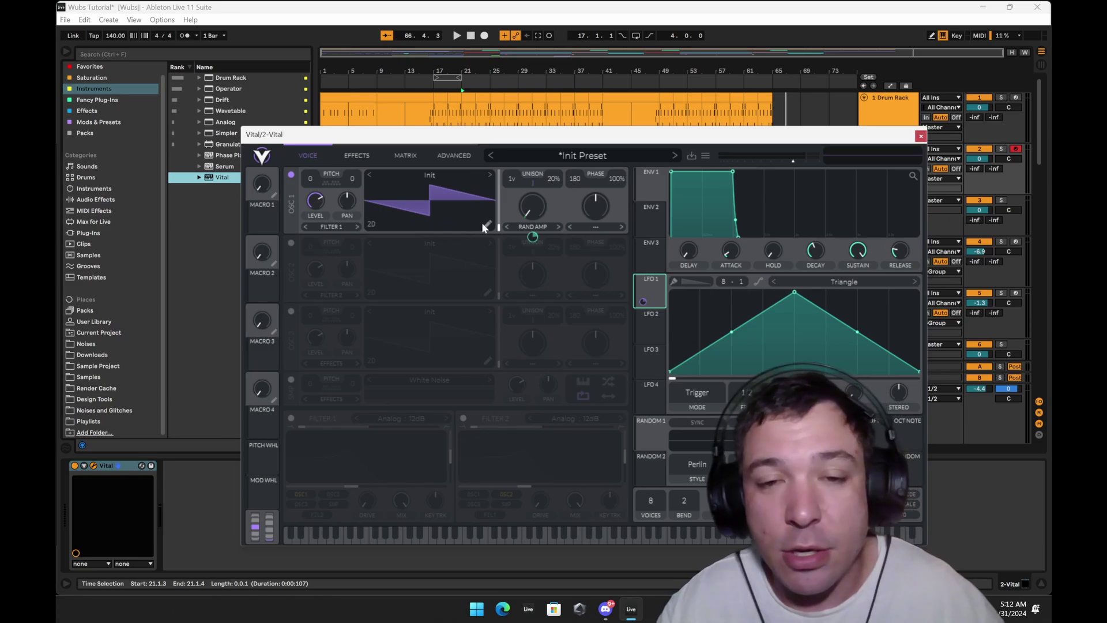
{"action": "left_click", "coordinate": [533, 226]}
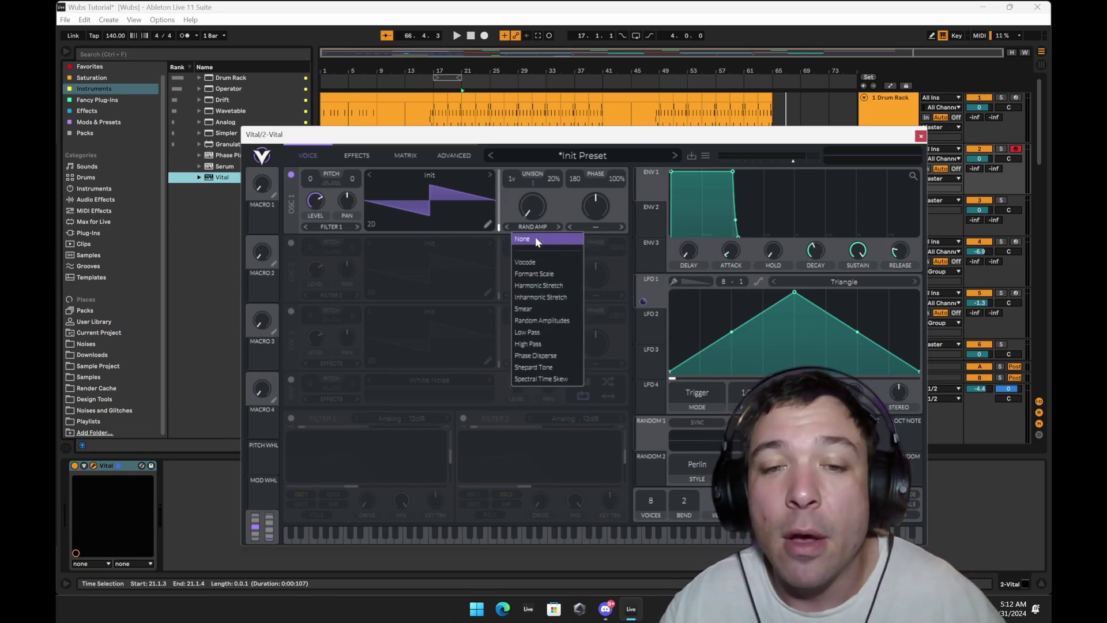
{"action": "left_click", "coordinate": [534, 321]}
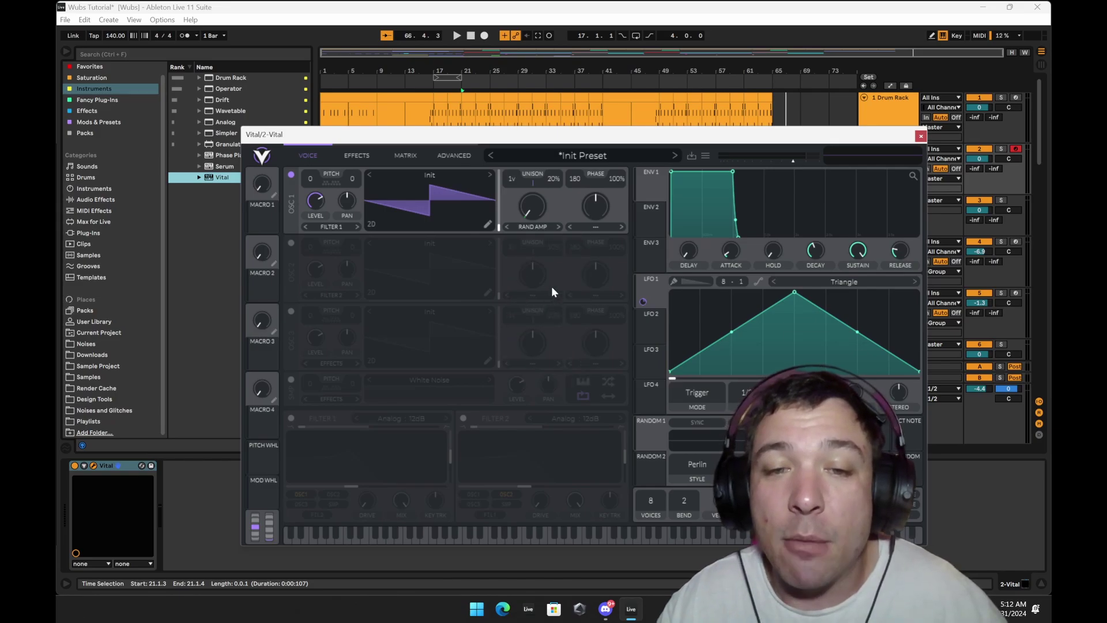
Set oscillator 1 to 6 unison voices and lower the computer MIDI keyboard to the C0 to D1 range.
{"action": "key", "text": "s"}
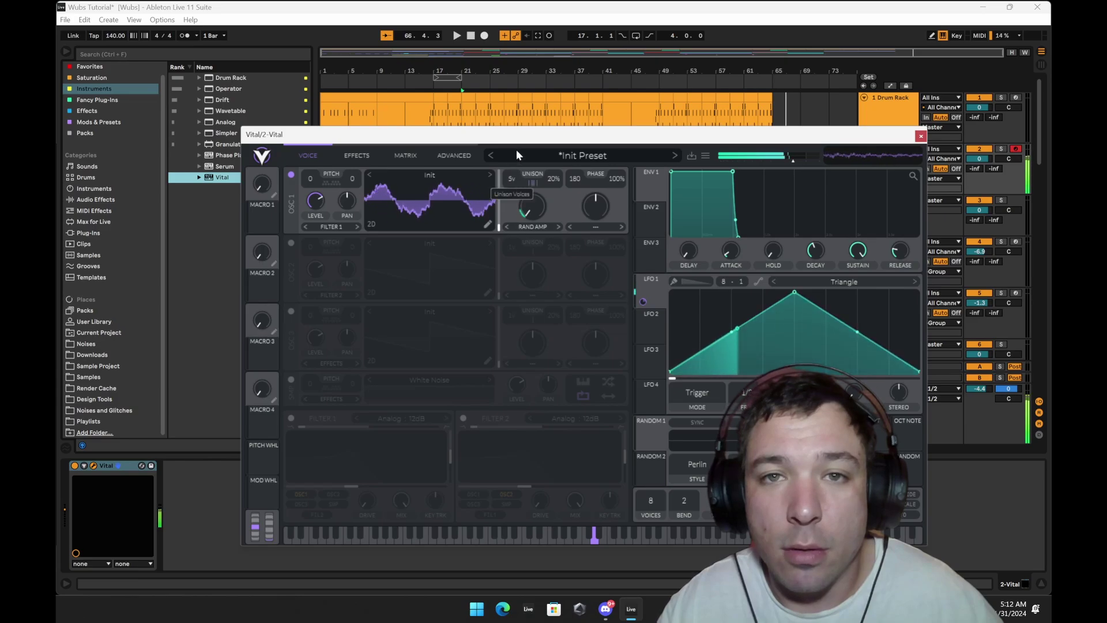
{"action": "left_click_drag", "start_coordinate": [533, 190], "coordinate": [535, 183]}
{"action": "key", "text": "z"}
{"action": "key", "text": "z"}
{"action": "key", "text": "z"}
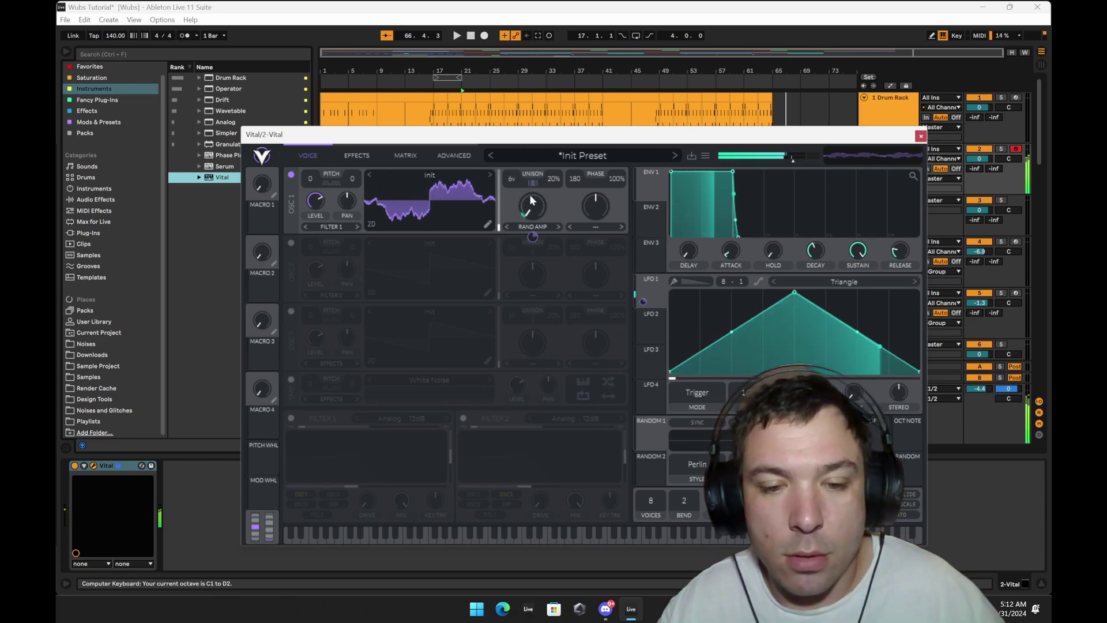
{"action": "key", "text": "z"}
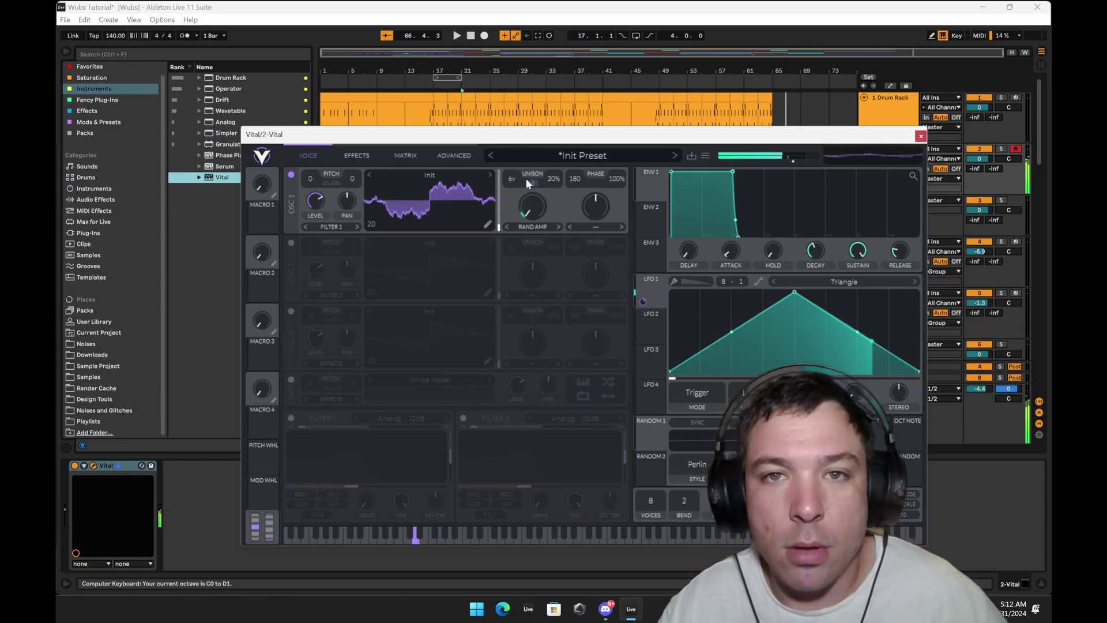
{"action": "key", "text": "a"}
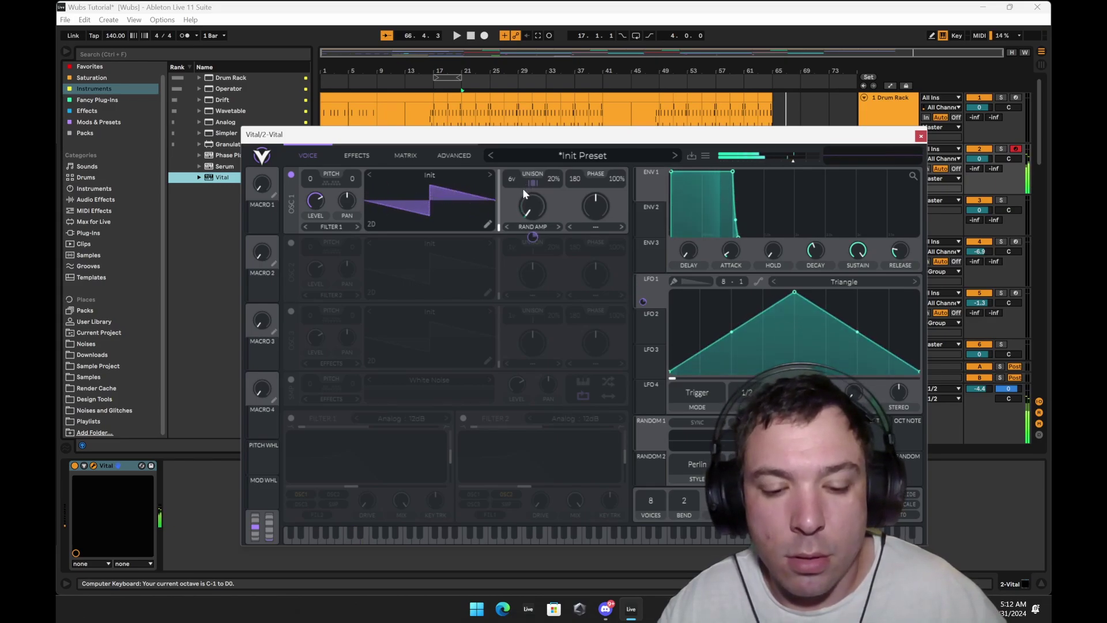
{"action": "key", "text": "x"}
{"action": "key", "text": "a"}
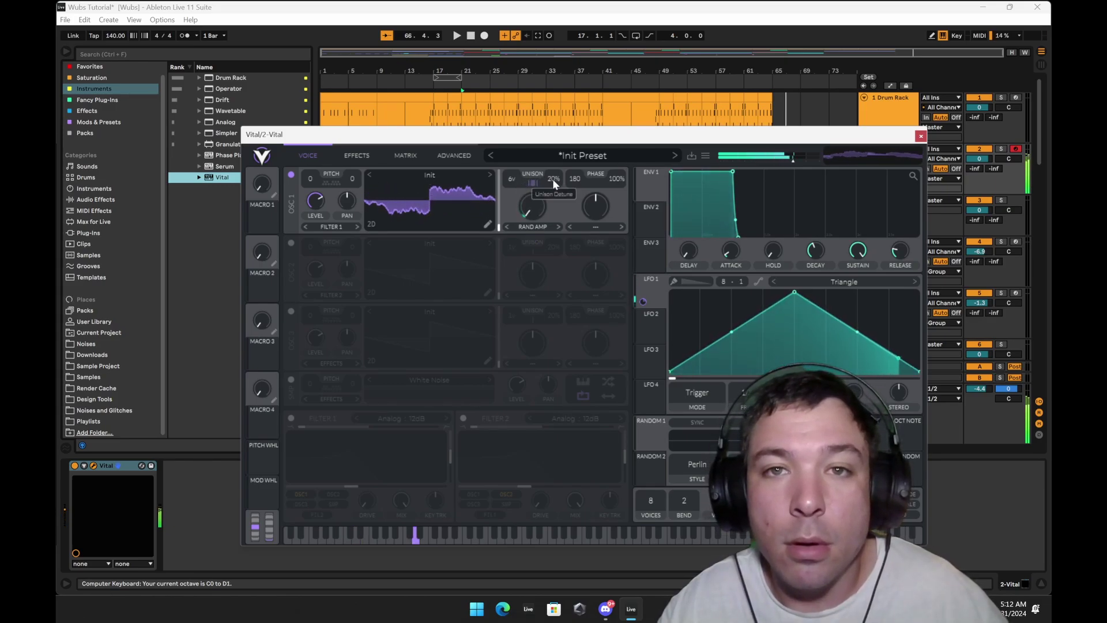
Set oscillator 1's unison detune to 4% and play notes to audition the sound.
{"action": "left_click_drag", "start_coordinate": [552, 178], "coordinate": [559, 223]}
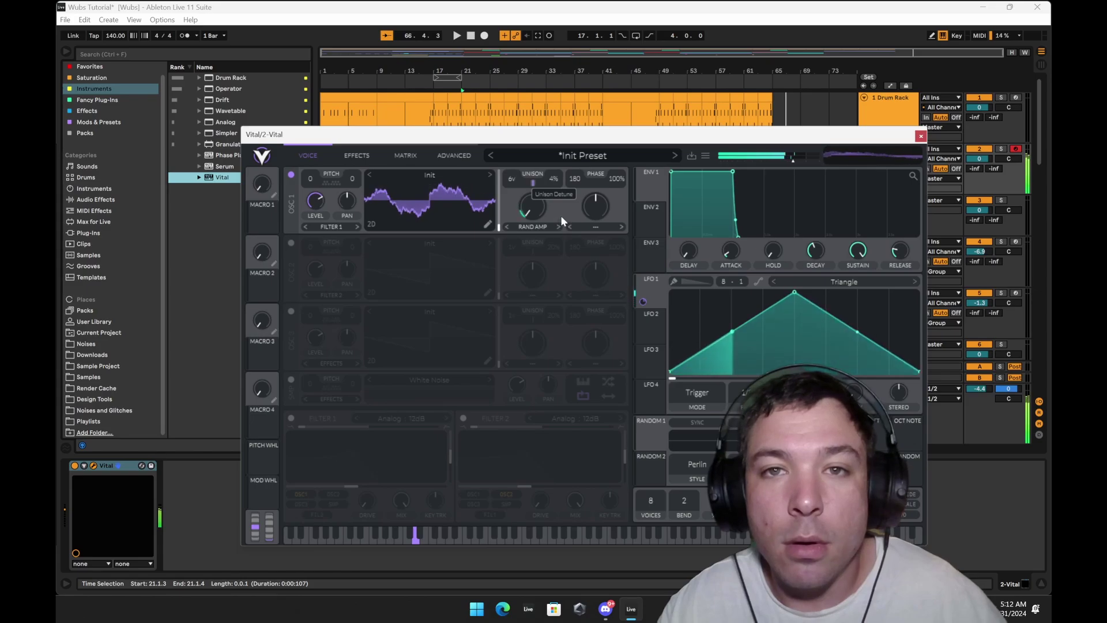
{"action": "key", "text": "h"}
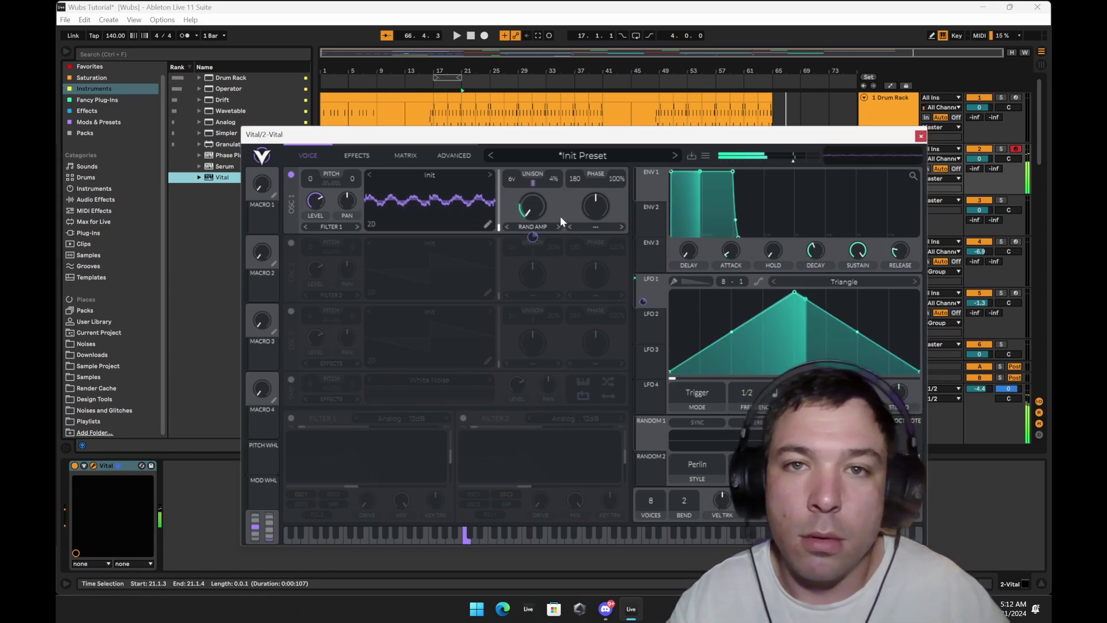
{"action": "key", "text": "f"}
{"action": "key", "text": "a"}
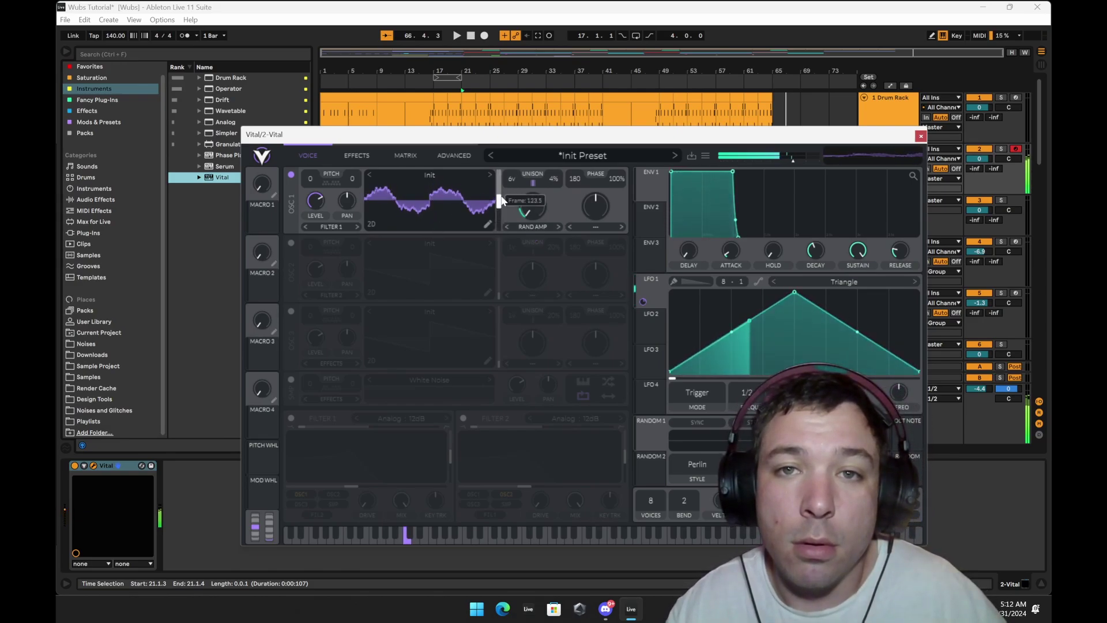
{"action": "mouse_move", "coordinate": [534, 219]}
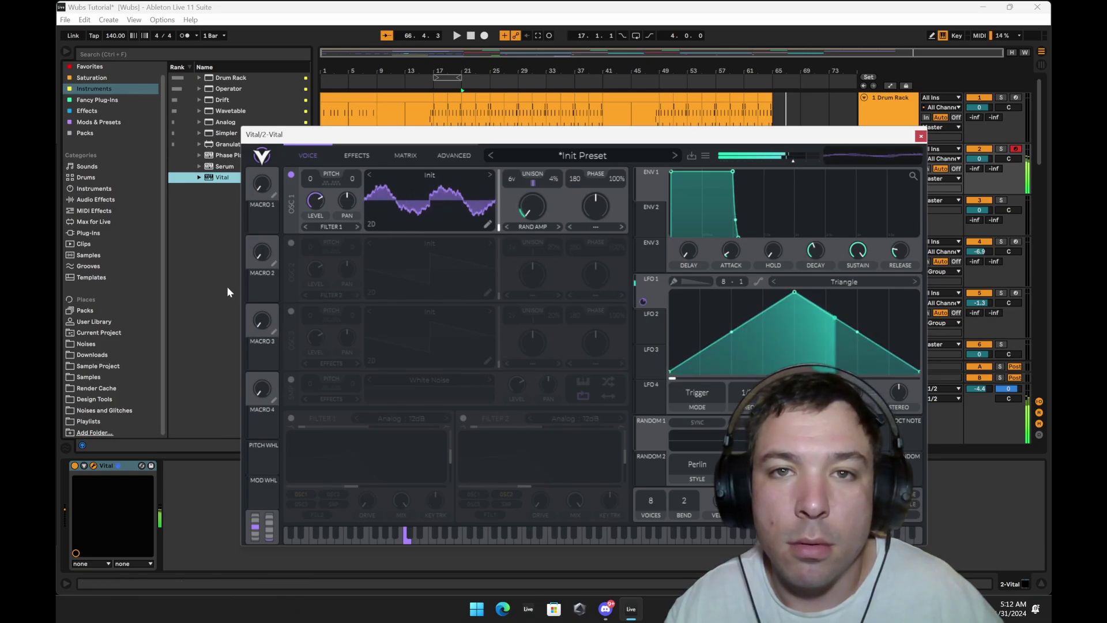
Load the Basic Shapes wavetable into oscillator 1 and close the wavetable browser.
{"action": "left_click", "coordinate": [430, 175]}
{"action": "left_click", "coordinate": [669, 194]}
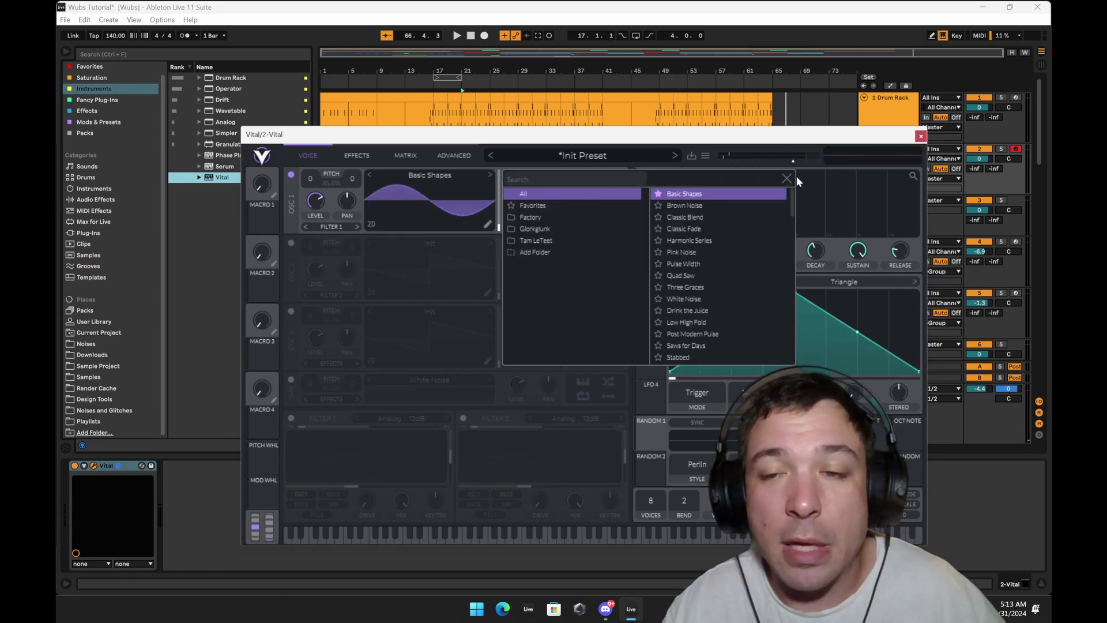
{"action": "left_click", "coordinate": [785, 178]}
Set oscillator 1 to FM from Osc 2, enable oscillator 2 at zero level, and remove LFO 1 from the spectral morph.
{"action": "left_click", "coordinate": [592, 226]}
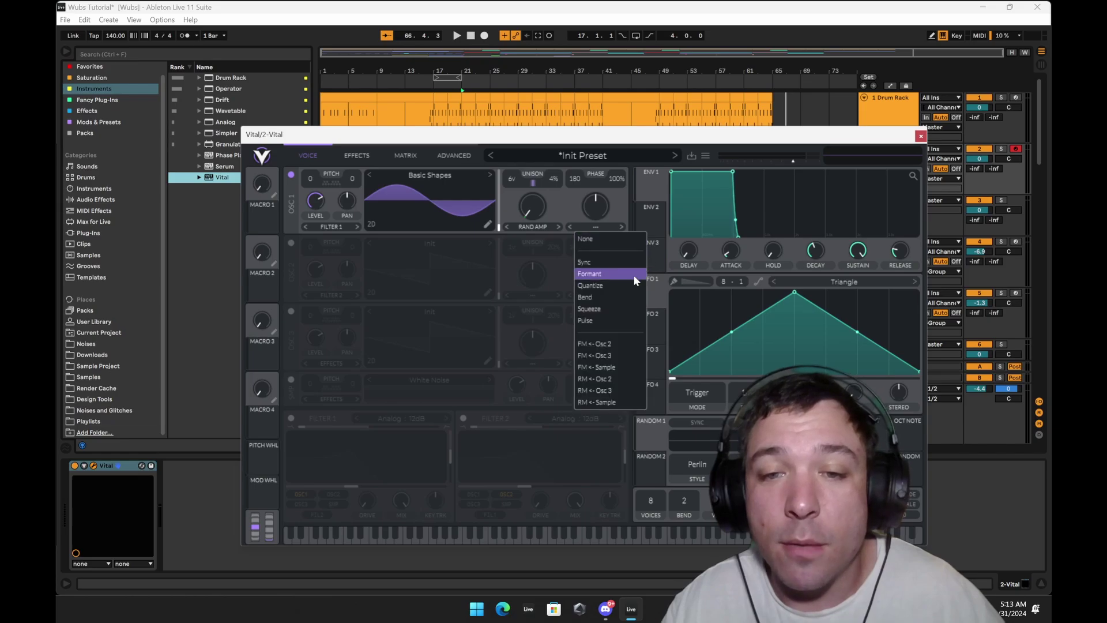
{"action": "left_click", "coordinate": [610, 346]}
{"action": "left_click", "coordinate": [290, 243]}
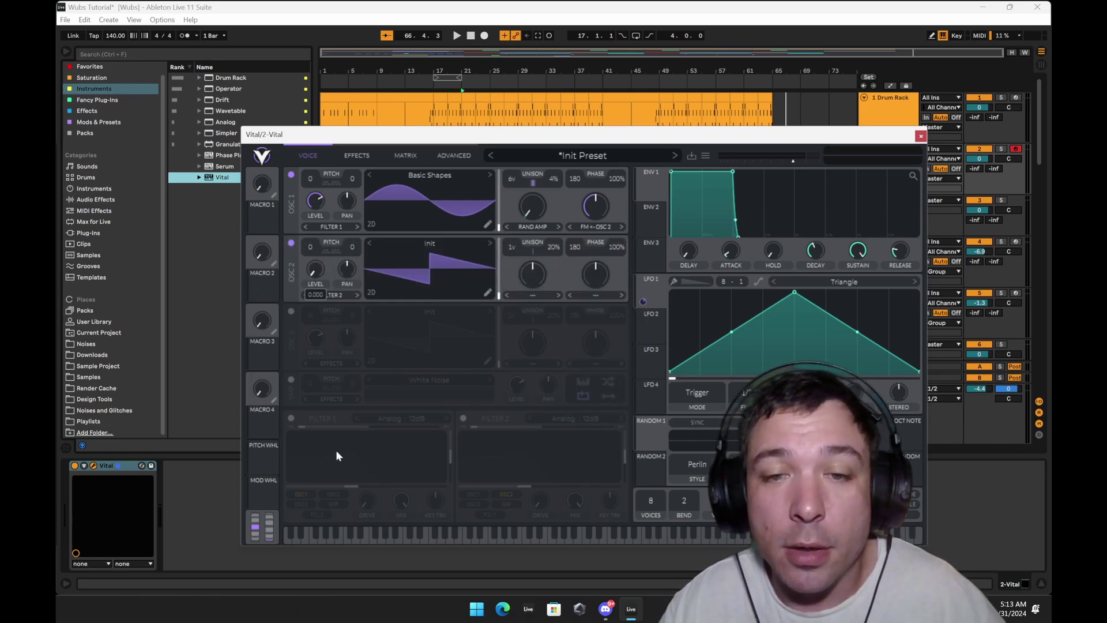
{"action": "left_click", "coordinate": [531, 232]}
{"action": "left_click", "coordinate": [545, 233]}
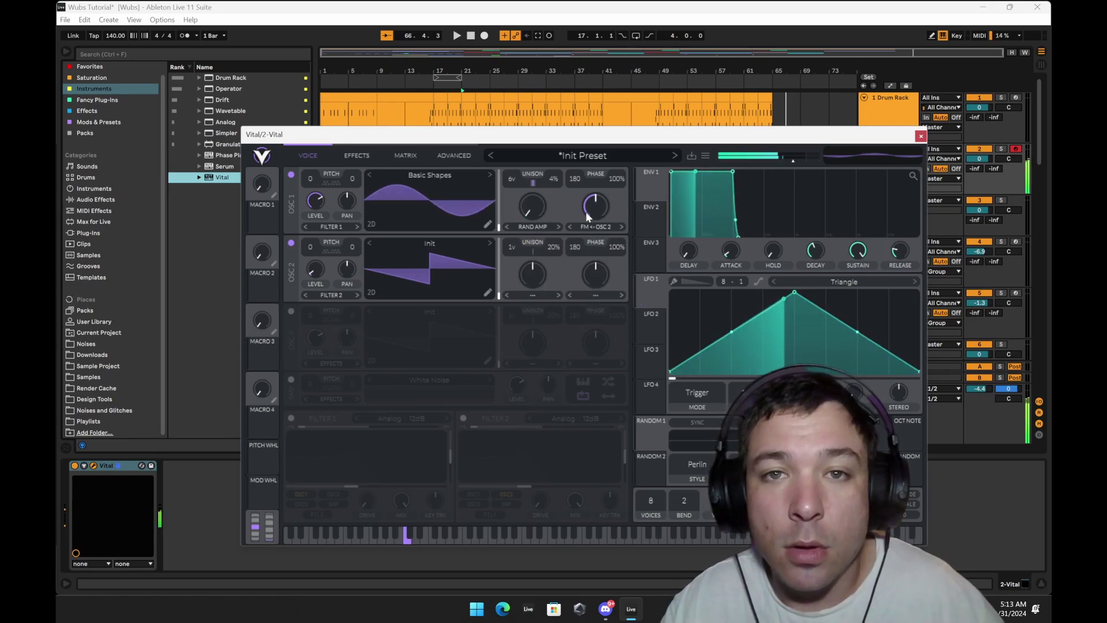
Raise oscillator 1's FM amount and transpose oscillator 2 up 36 semitones.
{"action": "left_click_drag", "start_coordinate": [587, 217], "coordinate": [604, 191]}
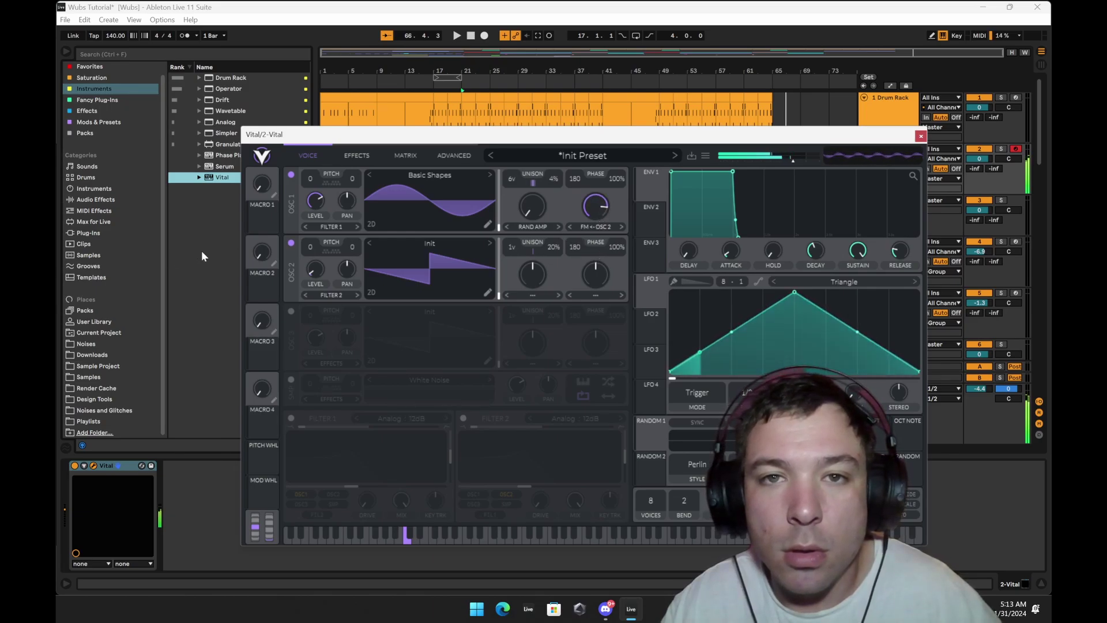
{"action": "left_click_drag", "start_coordinate": [302, 241], "coordinate": [313, 202]}
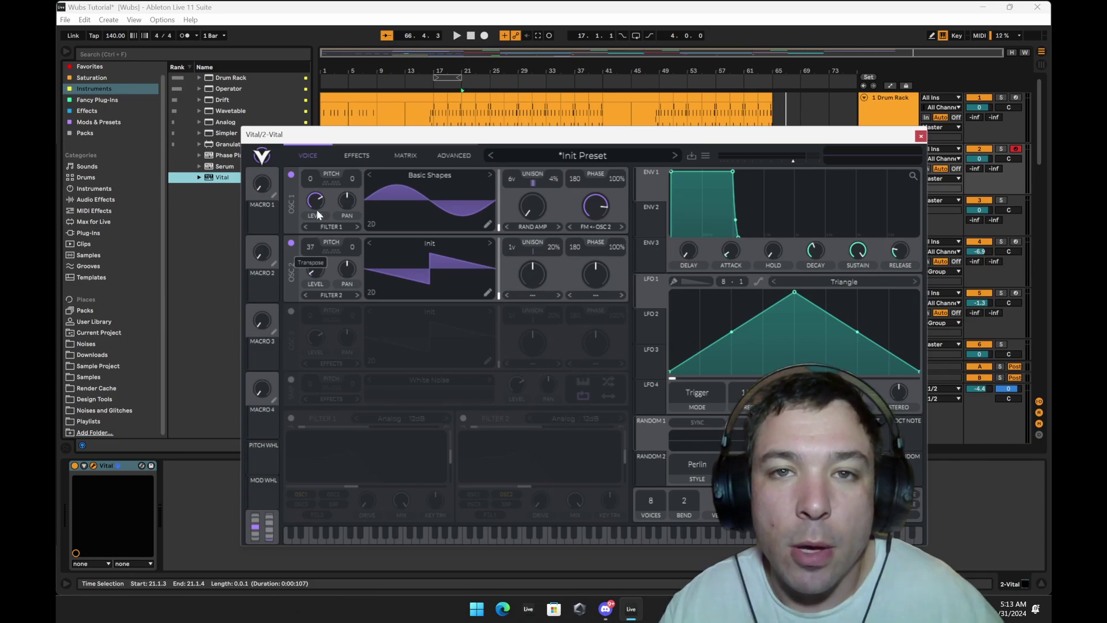
{"action": "left_click_drag", "start_coordinate": [317, 209], "coordinate": [317, 210]}
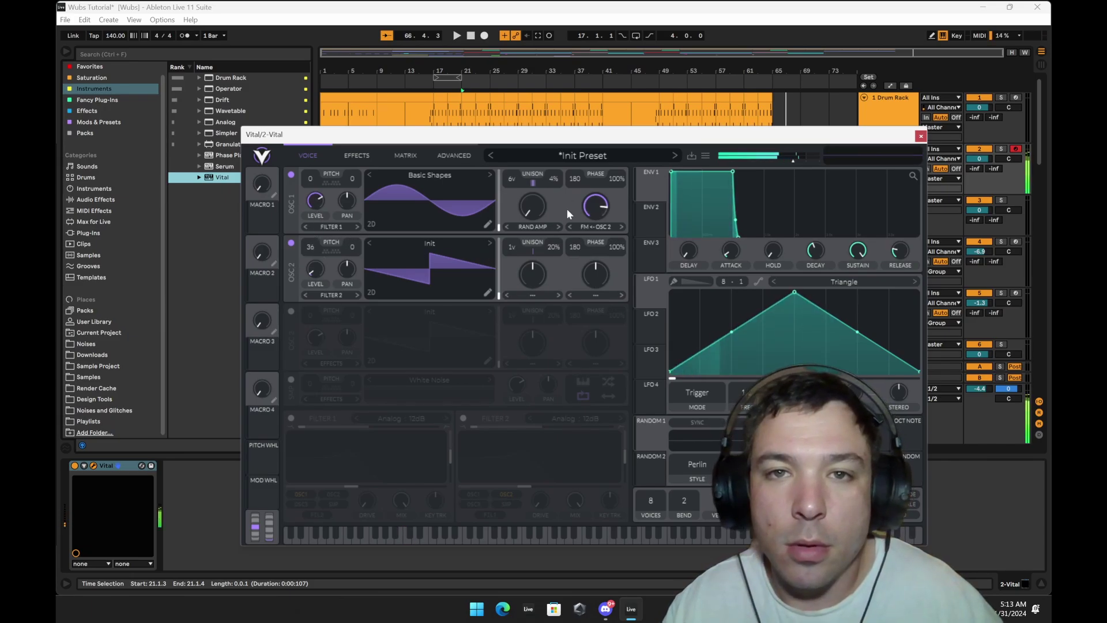
Lower oscillator 1's FM amount to zero, modulate it with LFO 1, and set oscillator 2's spectral morph to Vocode.
{"action": "left_click_drag", "start_coordinate": [604, 202], "coordinate": [586, 347]}
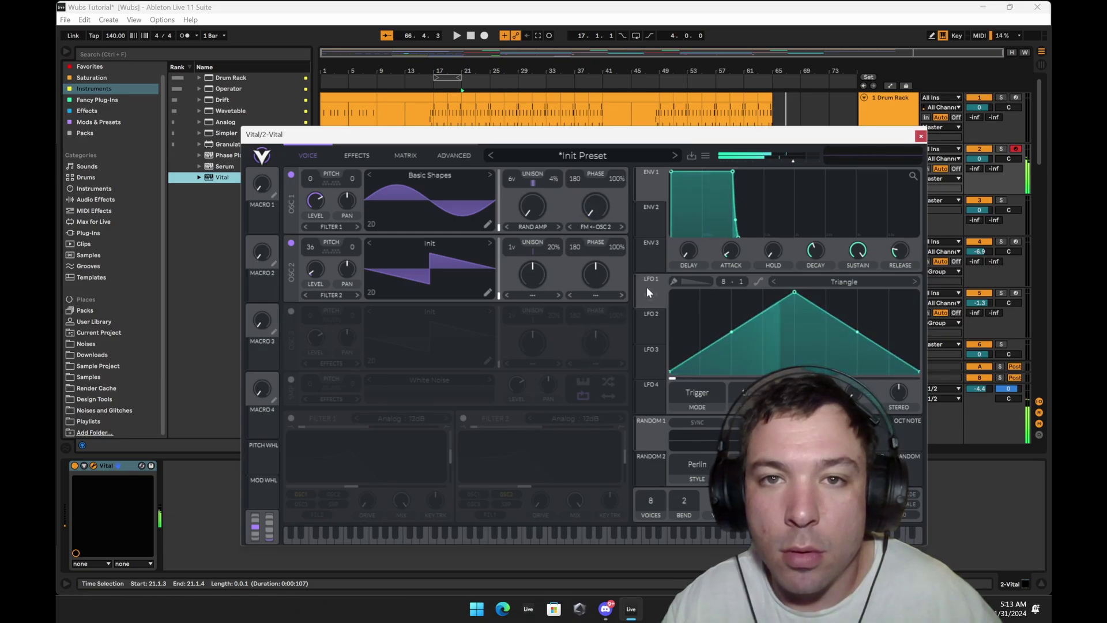
{"action": "left_click_drag", "start_coordinate": [643, 301], "coordinate": [598, 240]}
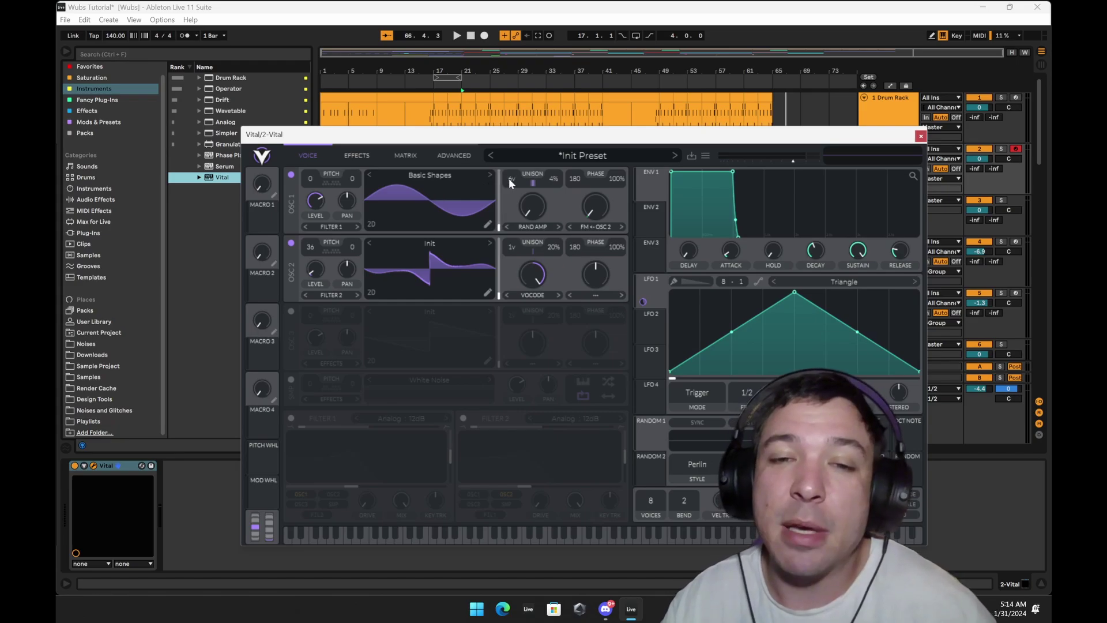
{"action": "left_click_drag", "start_coordinate": [508, 178], "coordinate": [510, 172]}
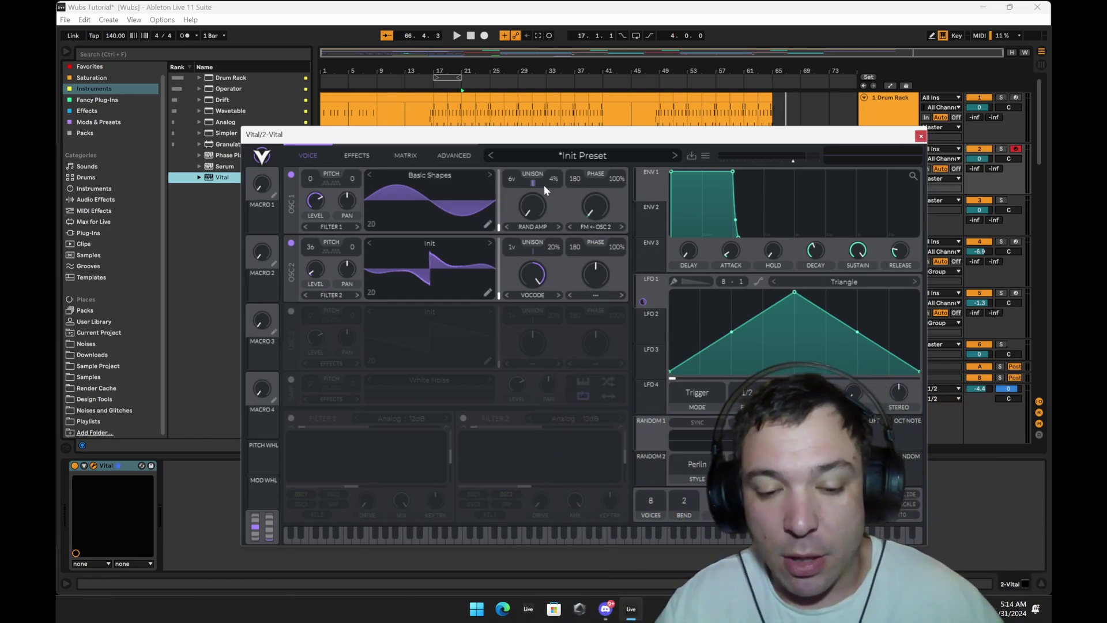
{"action": "key", "text": "a"}
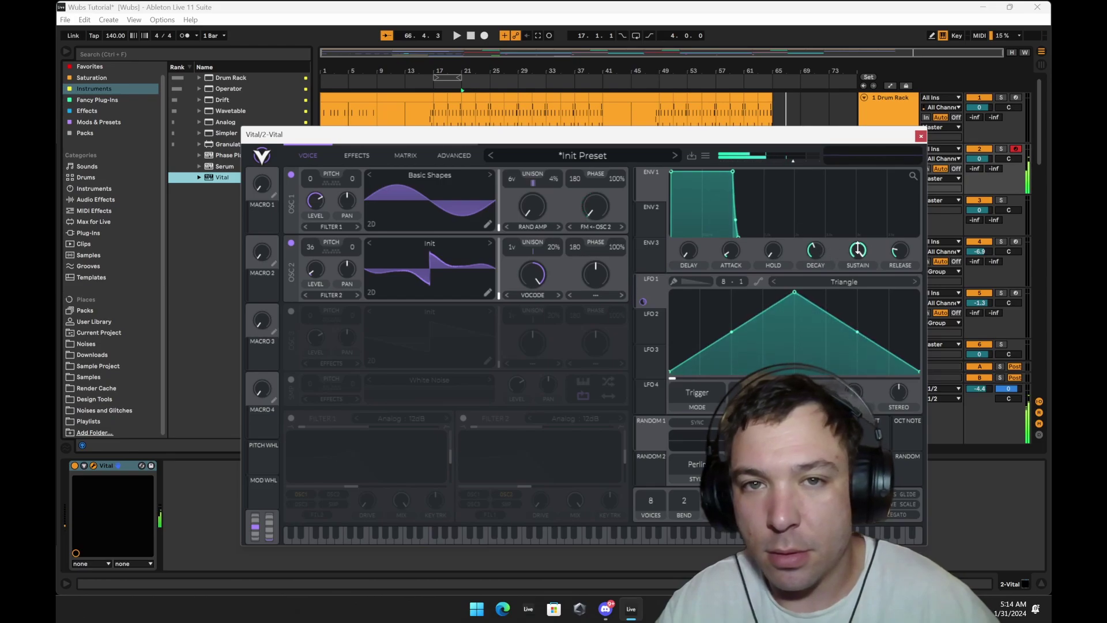
Close the Vital window, insert EQ Eight from Favorites after Vital in M/S mode, and switch it to editing the side channel.
{"action": "left_click", "coordinate": [921, 135]}
{"action": "left_click", "coordinate": [105, 68]}
{"action": "left_click_drag", "start_coordinate": [200, 134], "coordinate": [290, 526]}
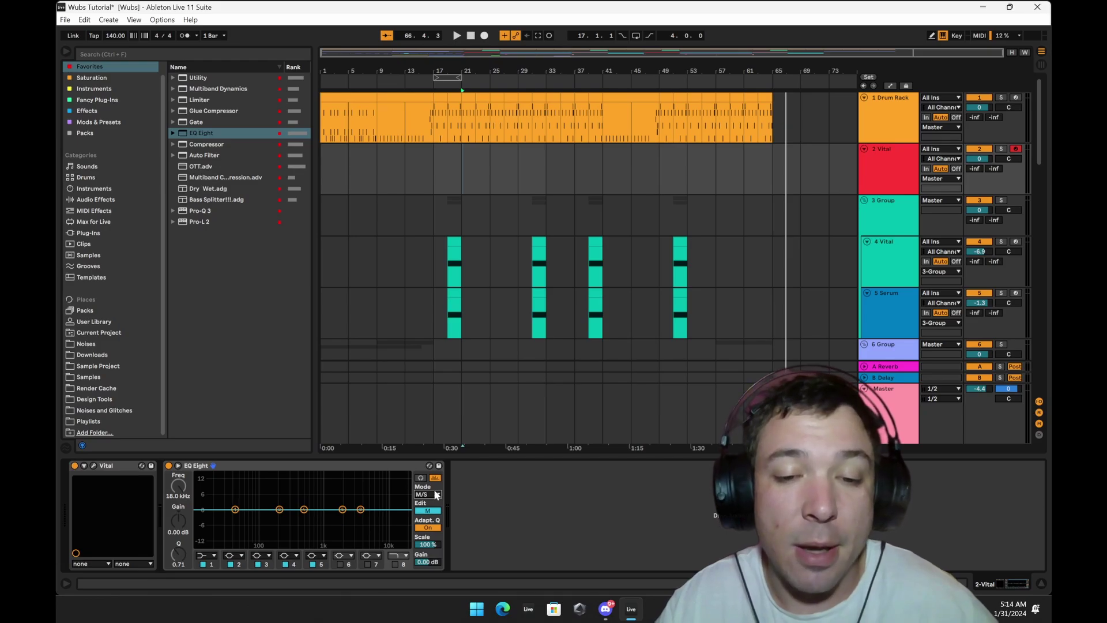
{"action": "left_click", "coordinate": [433, 511]}
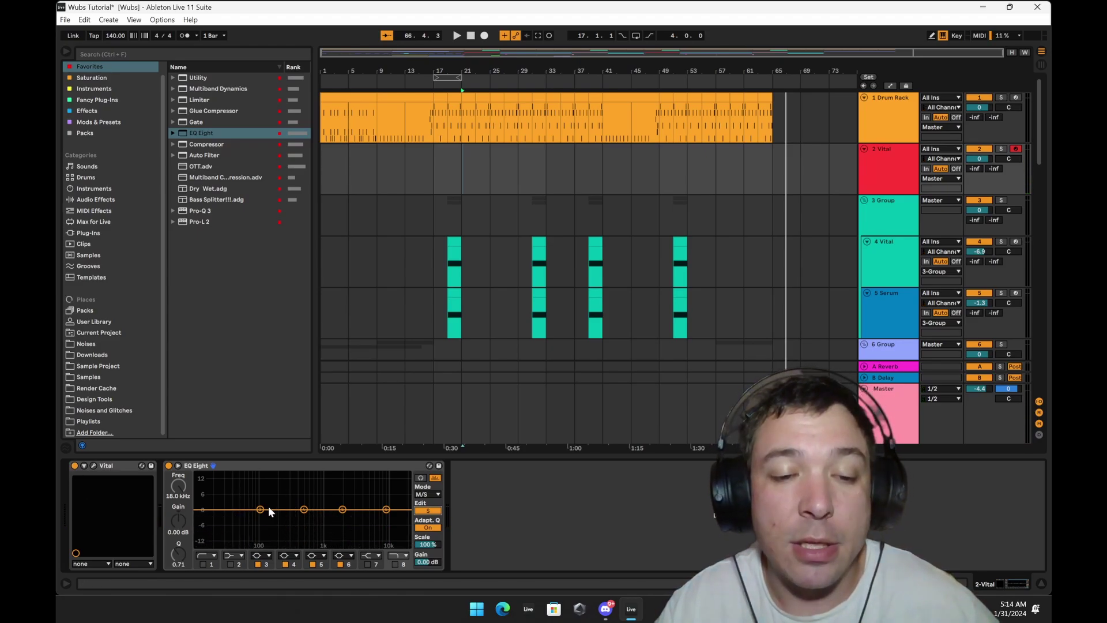
Reopen Vital, enable oscillator 3 and route it to Direct Out.
{"action": "left_click", "coordinate": [93, 464]}
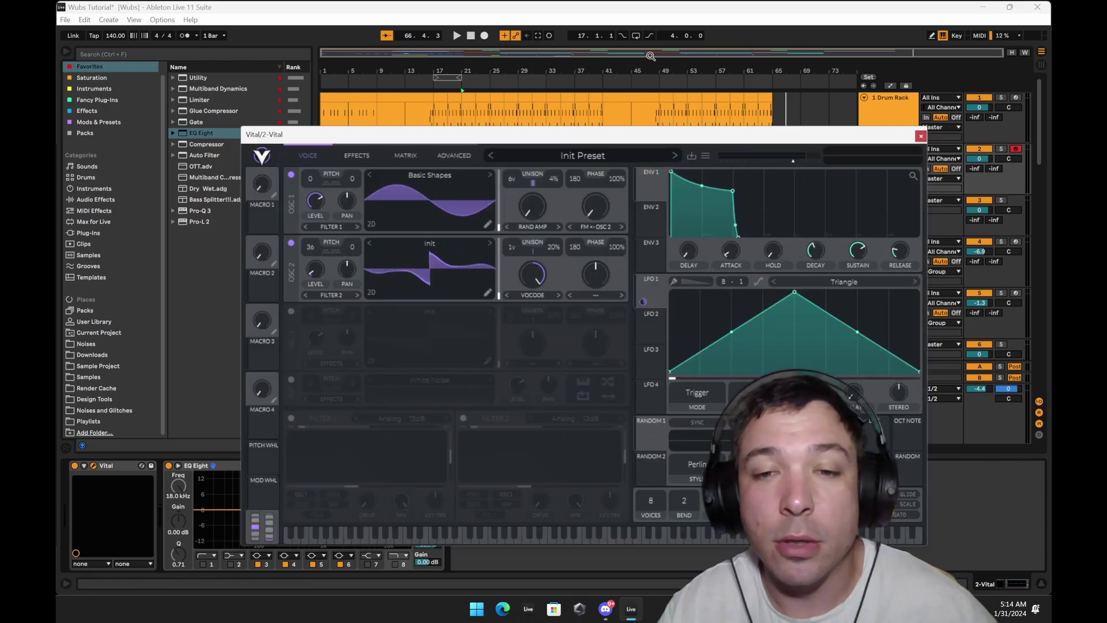
{"action": "left_click", "coordinate": [292, 311]}
{"action": "left_click", "coordinate": [331, 363]}
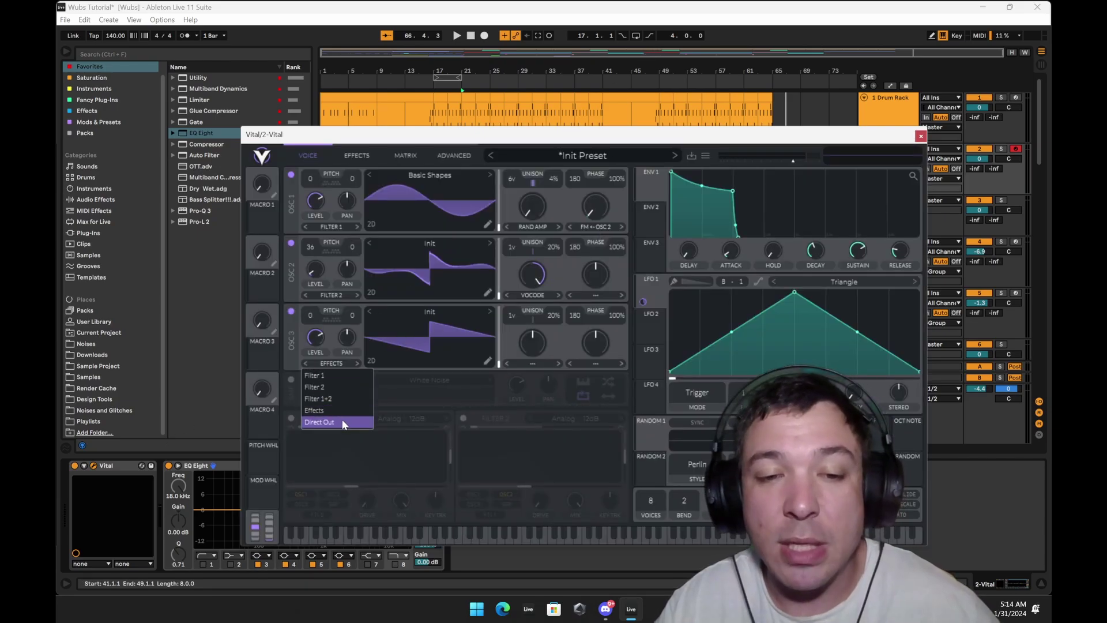
{"action": "left_click", "coordinate": [341, 419]}
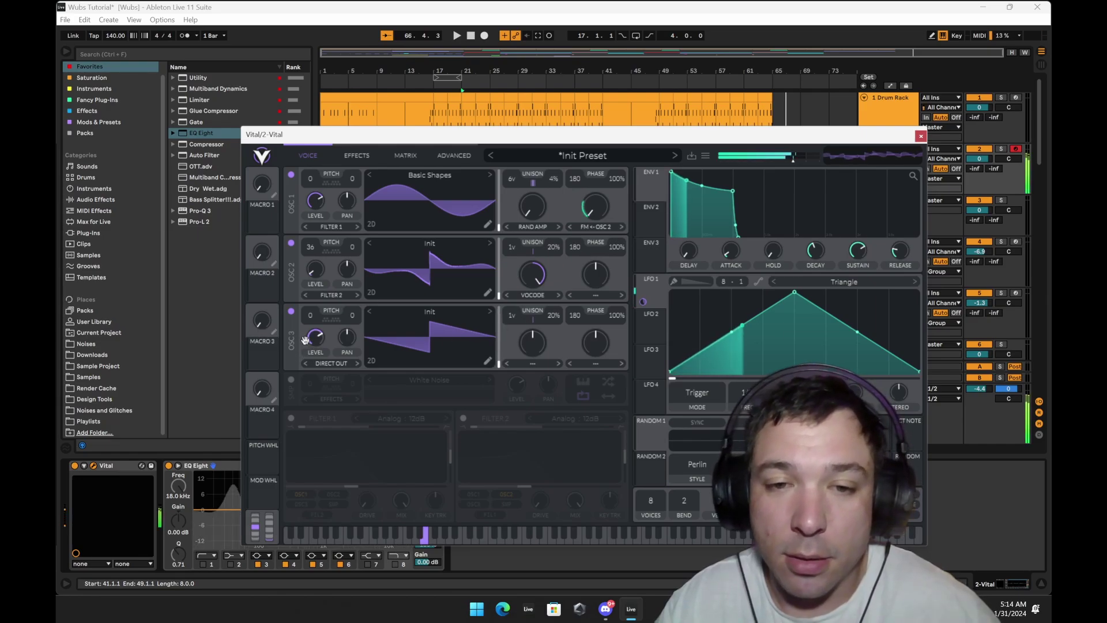
Enable Vital's EQ effect with a low cut and move the low band's cutoff slightly higher.
{"action": "left_click", "coordinate": [359, 156]}
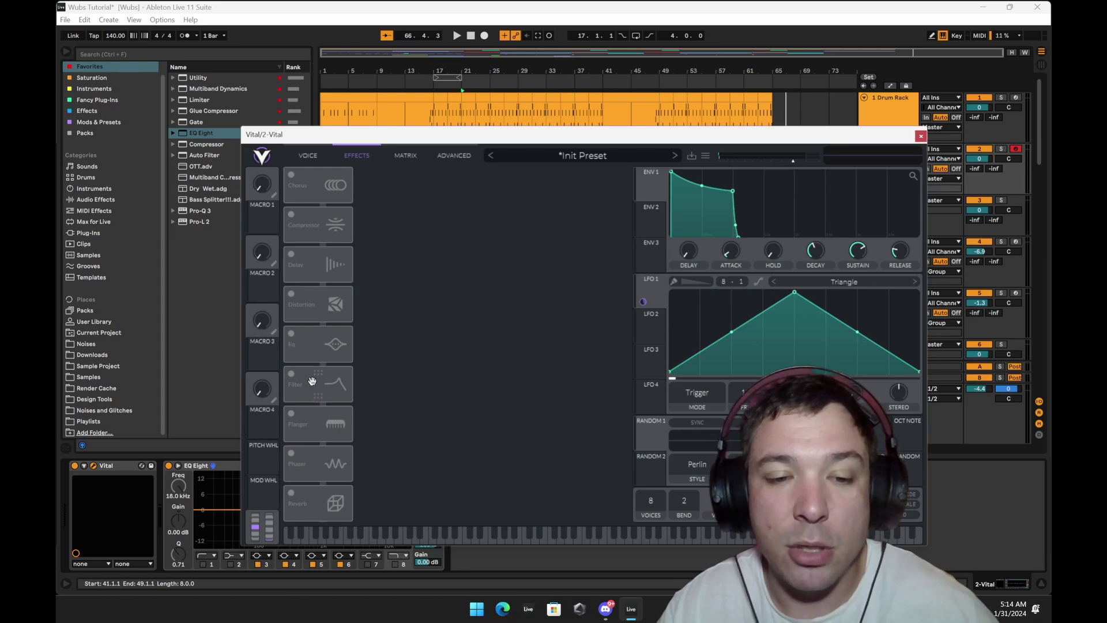
{"action": "left_click", "coordinate": [291, 333]}
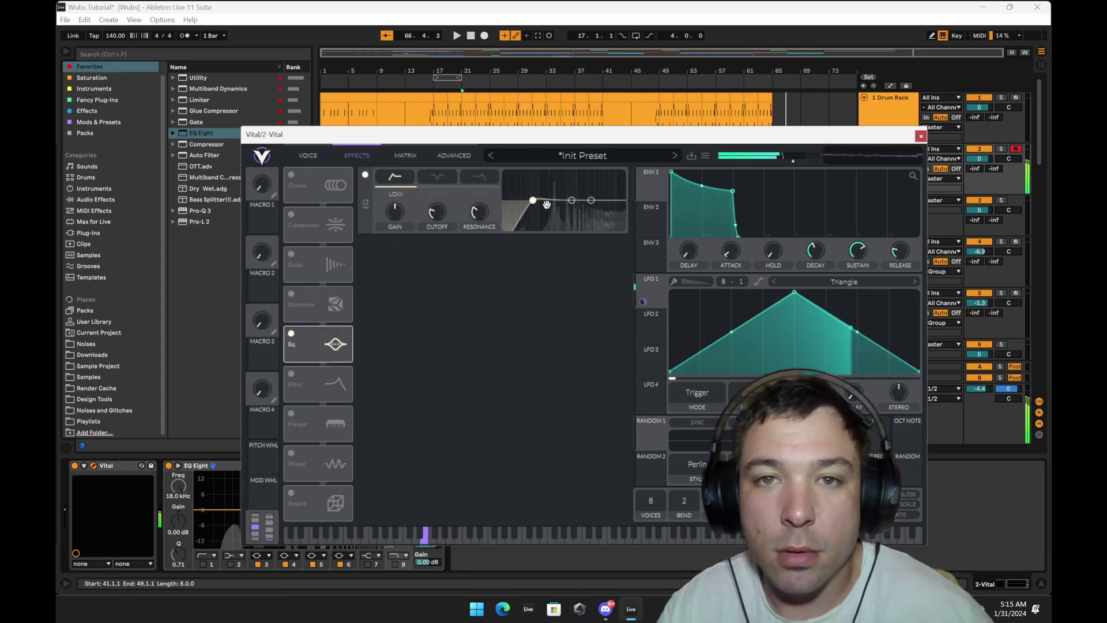
{"action": "left_click_drag", "start_coordinate": [534, 201], "coordinate": [544, 204]}
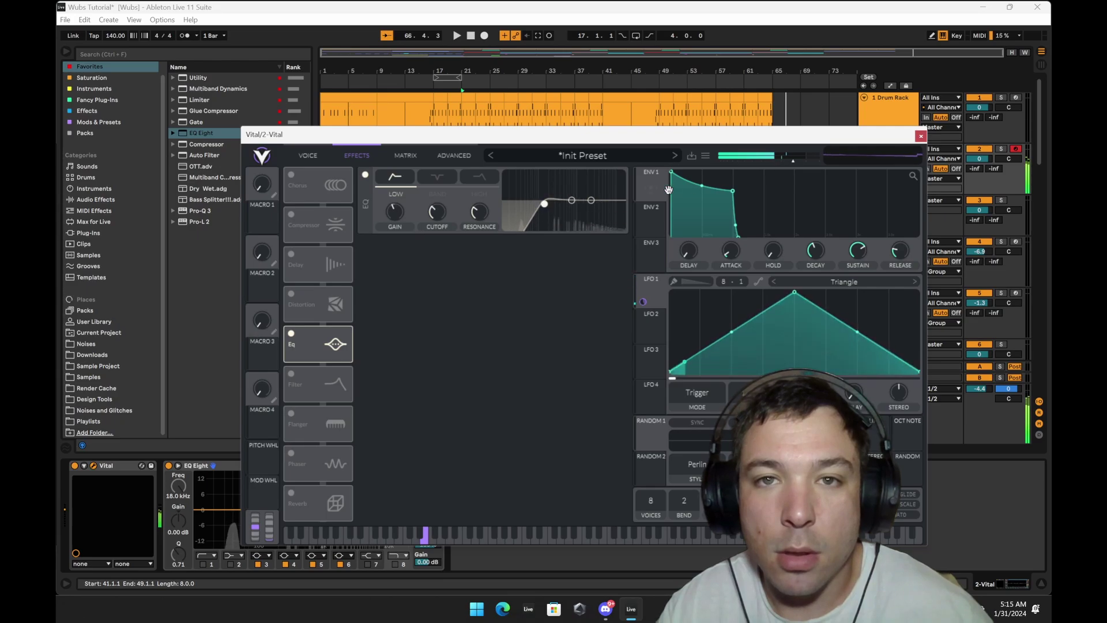
Close Vital, switch EQ Eight to the mid channel and play a note to examine its low-end spectrum.
{"action": "left_click", "coordinate": [921, 136]}
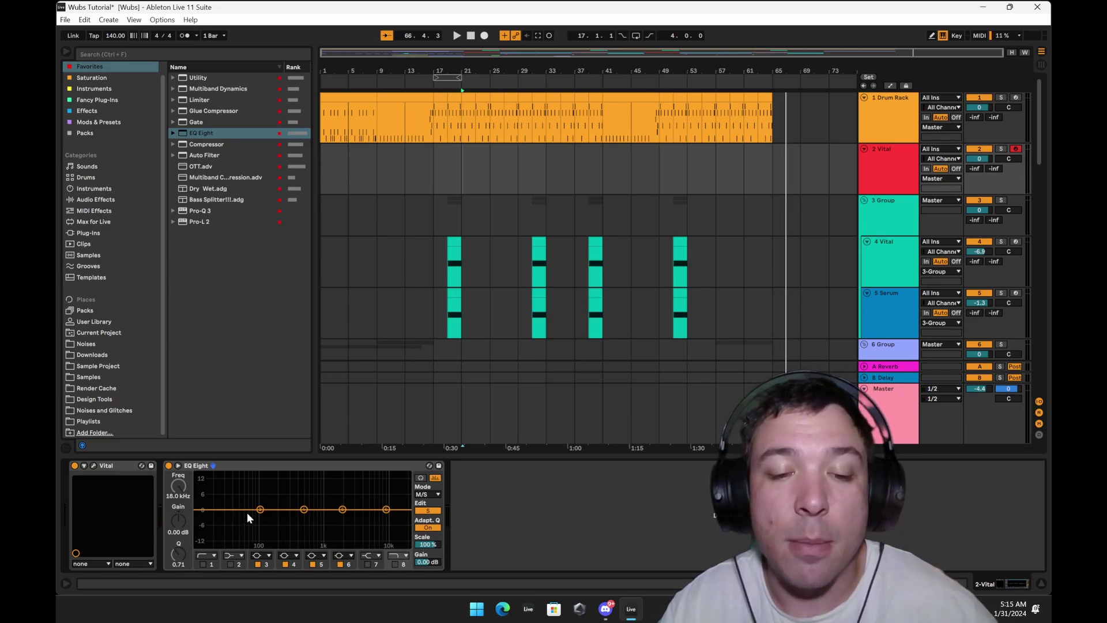
{"action": "left_click", "coordinate": [426, 511]}
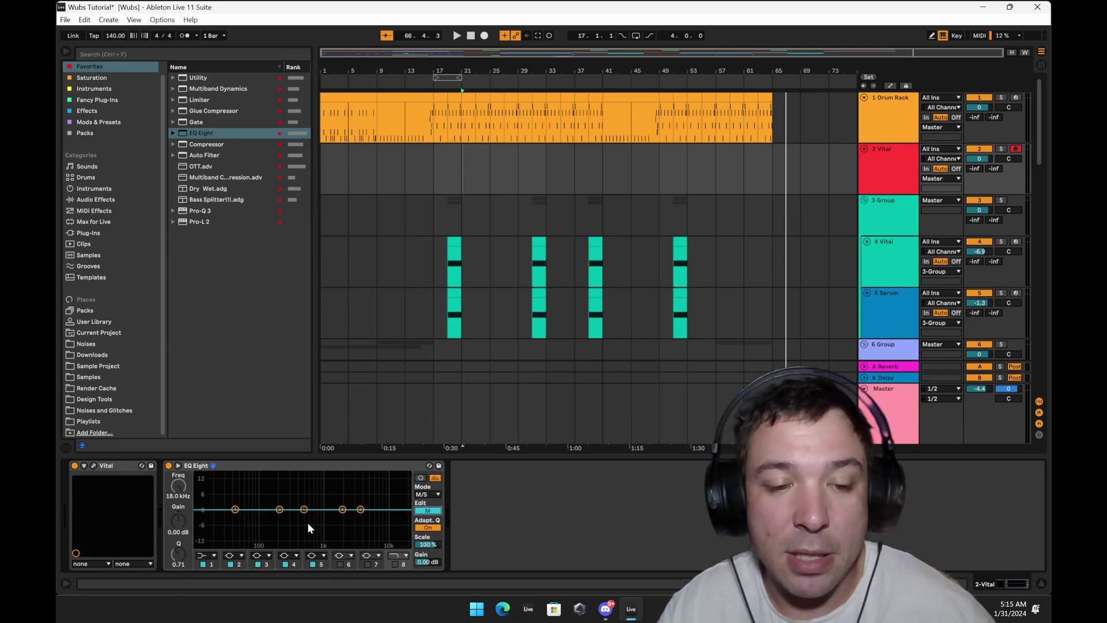
{"action": "key", "text": "a"}
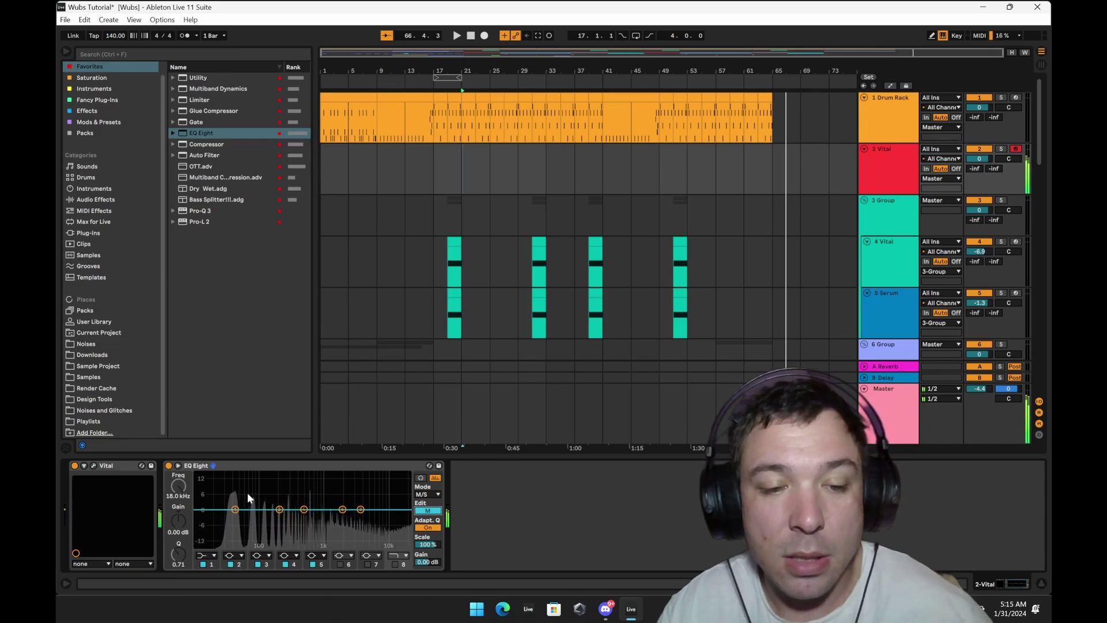
In Vital's EQ effect, raise the low band's cutoff to about 69 semitones with a gain of about -1 dB.
{"action": "left_click", "coordinate": [93, 465]}
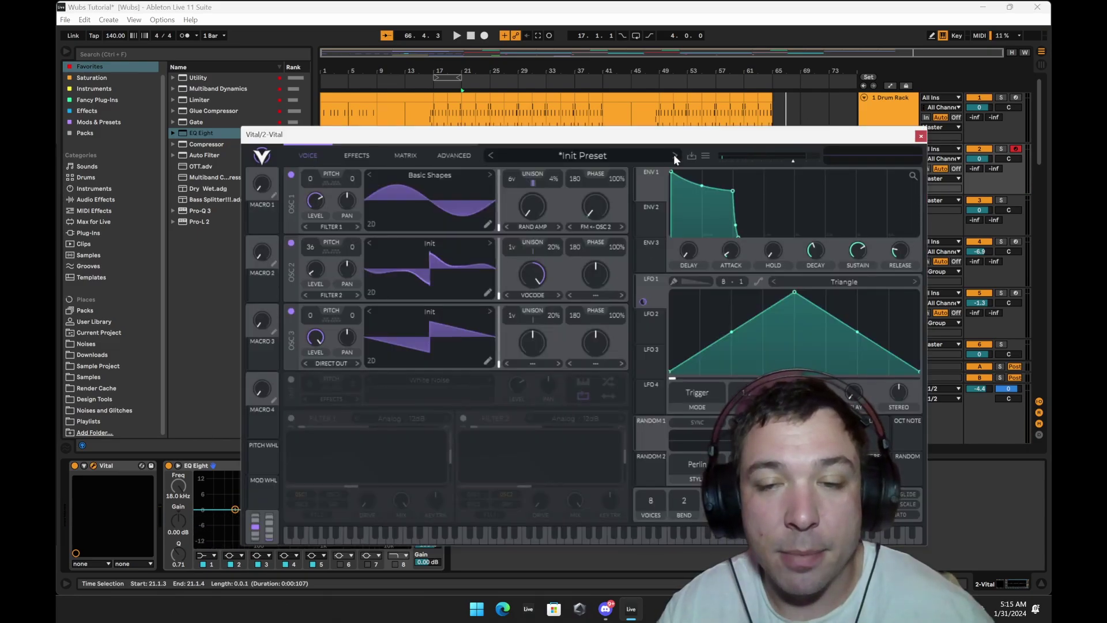
{"action": "left_click", "coordinate": [357, 156]}
{"action": "left_click_drag", "start_coordinate": [539, 204], "coordinate": [562, 202]}
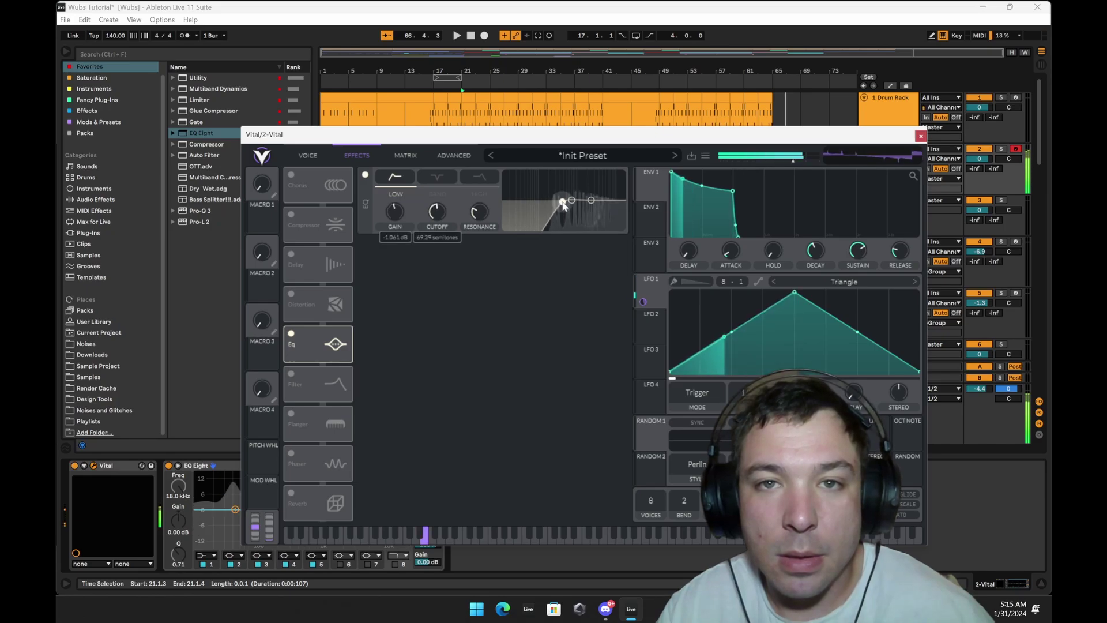
Close Vital and compare the side and mid channel spectra of the bass in EQ Eight.
{"action": "left_click", "coordinate": [921, 135]}
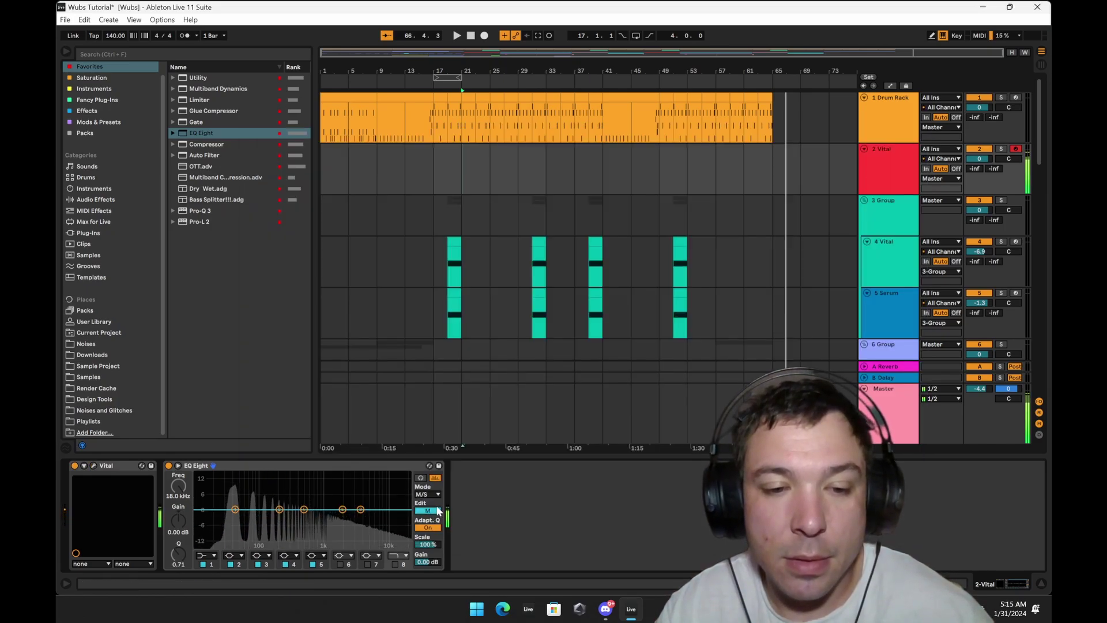
{"action": "left_click", "coordinate": [439, 510]}
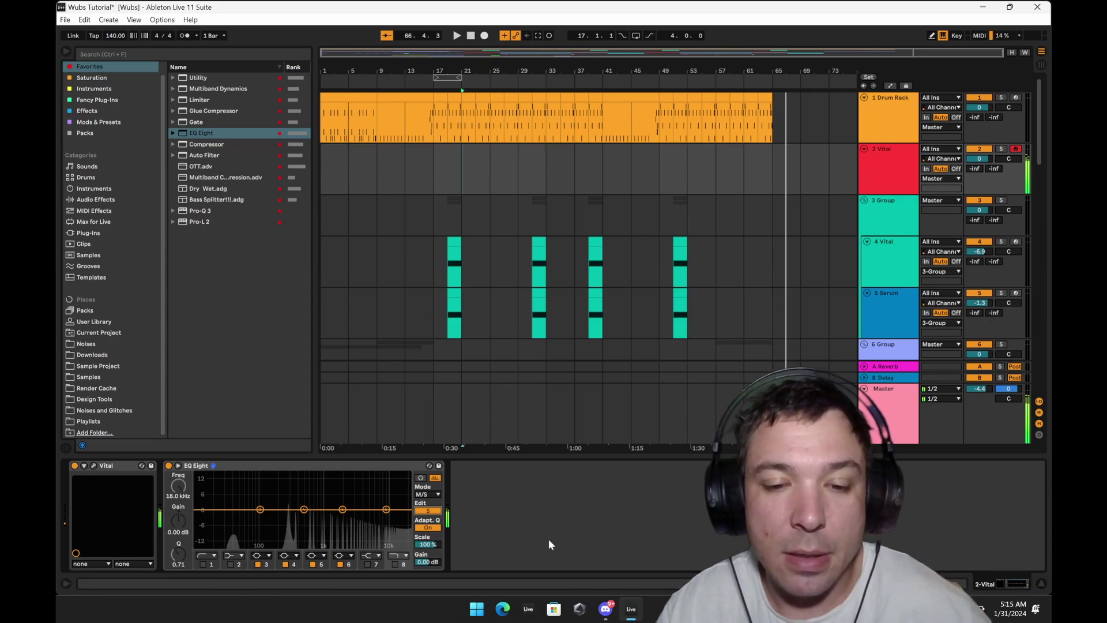
{"action": "left_click", "coordinate": [427, 511]}
Delete EQ Eight from the track, reopen Vital and initialize its preset.
{"action": "left_click", "coordinate": [306, 473]}
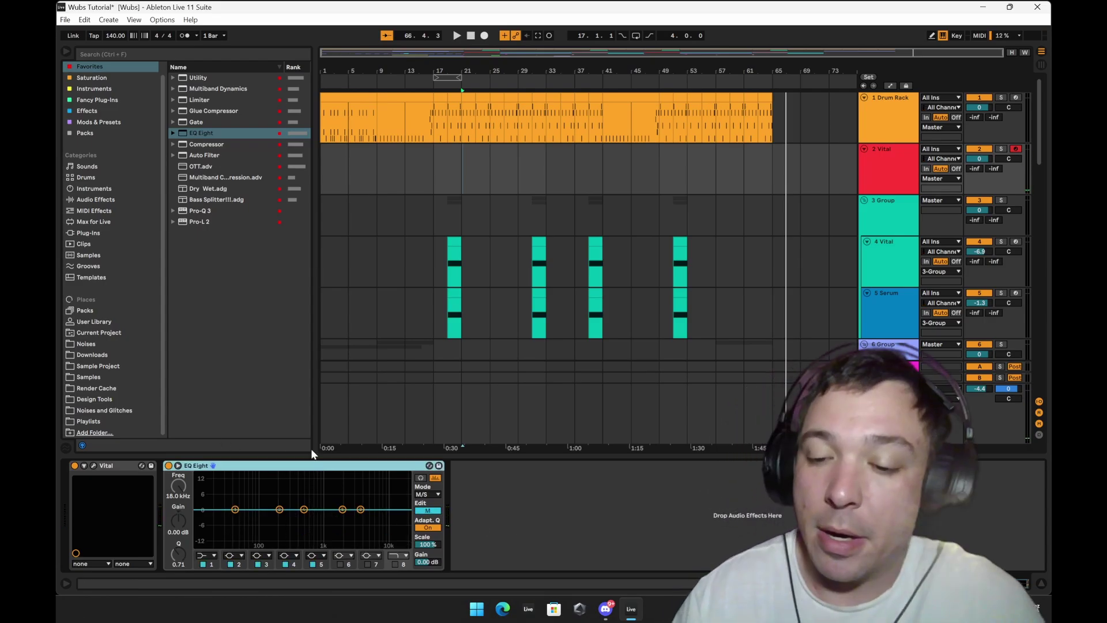
{"action": "key", "text": "Delete"}
{"action": "key", "text": "ctrl+alt+p"}
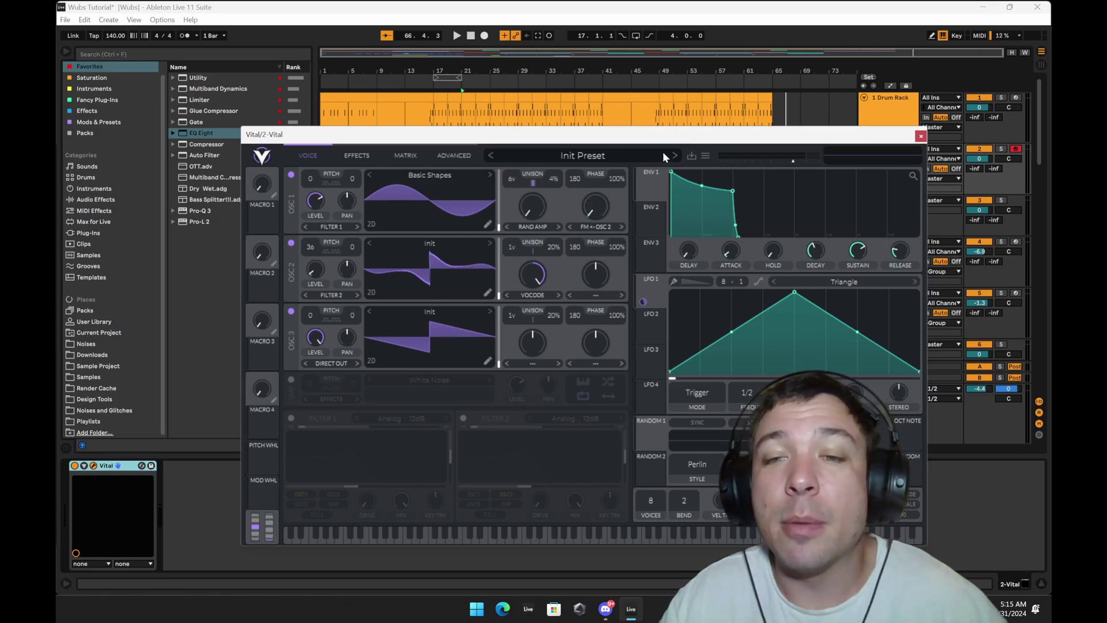
{"action": "left_click", "coordinate": [704, 158]}
{"action": "left_click", "coordinate": [718, 196]}
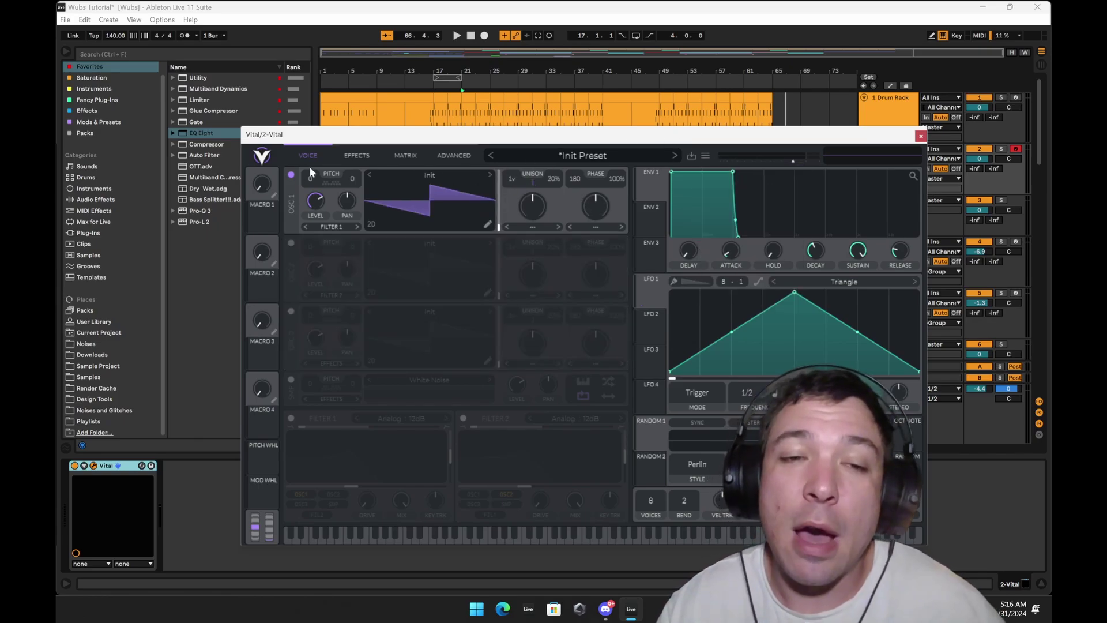
Load Basic Shapes into oscillators 1 and 2, enabling oscillator 2, and lower the phase and phase randomization of both.
{"action": "left_click", "coordinate": [450, 174]}
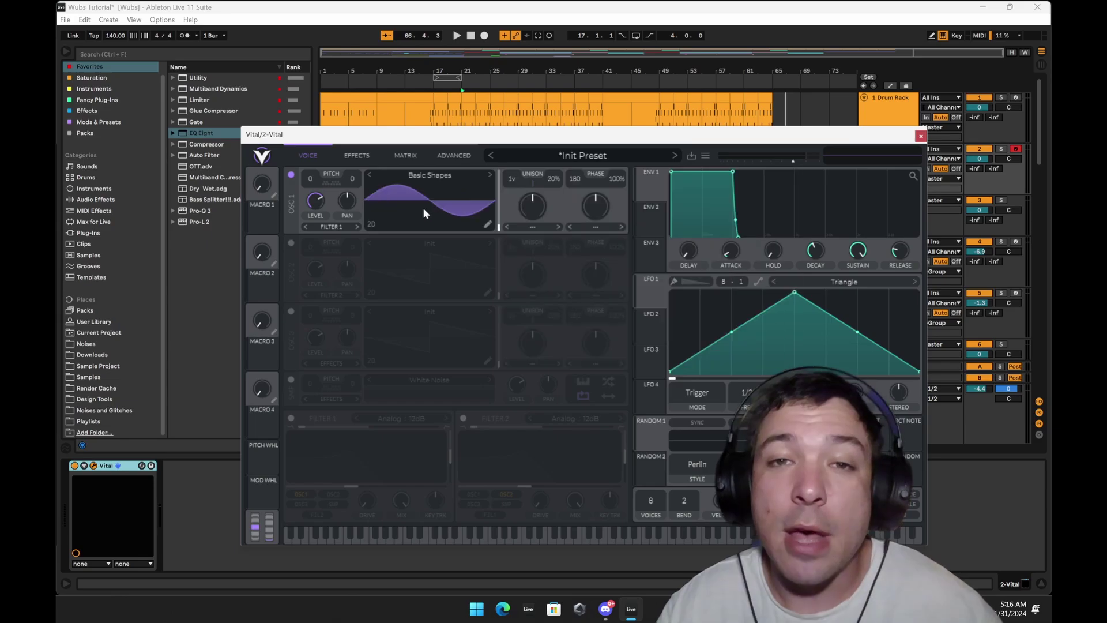
{"action": "left_click", "coordinate": [292, 243]}
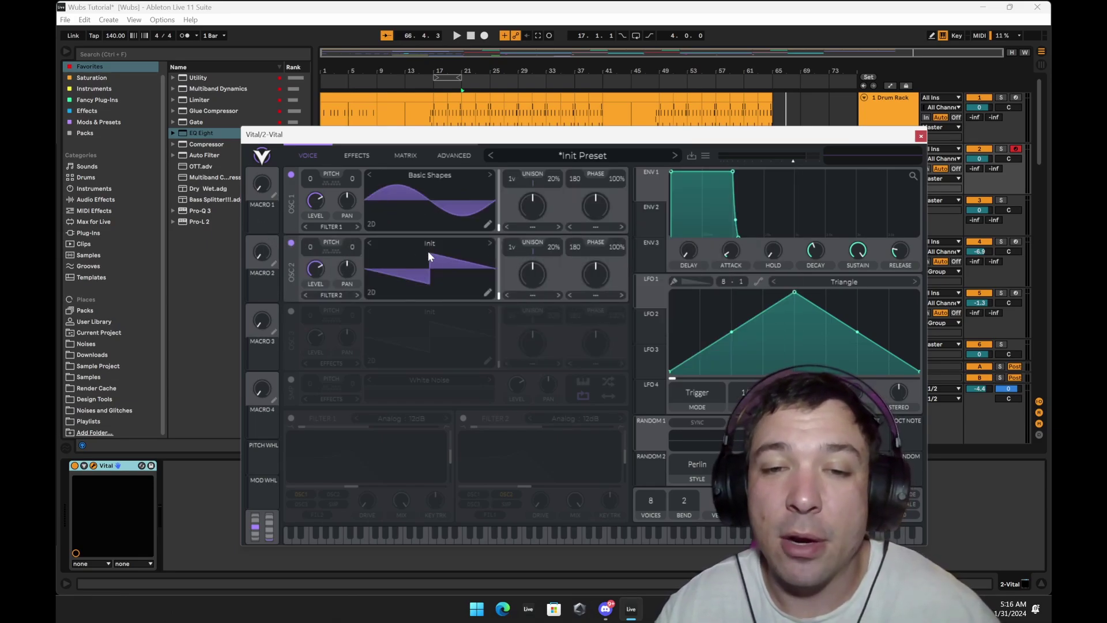
{"action": "left_click", "coordinate": [470, 240]}
{"action": "left_click", "coordinate": [680, 263]}
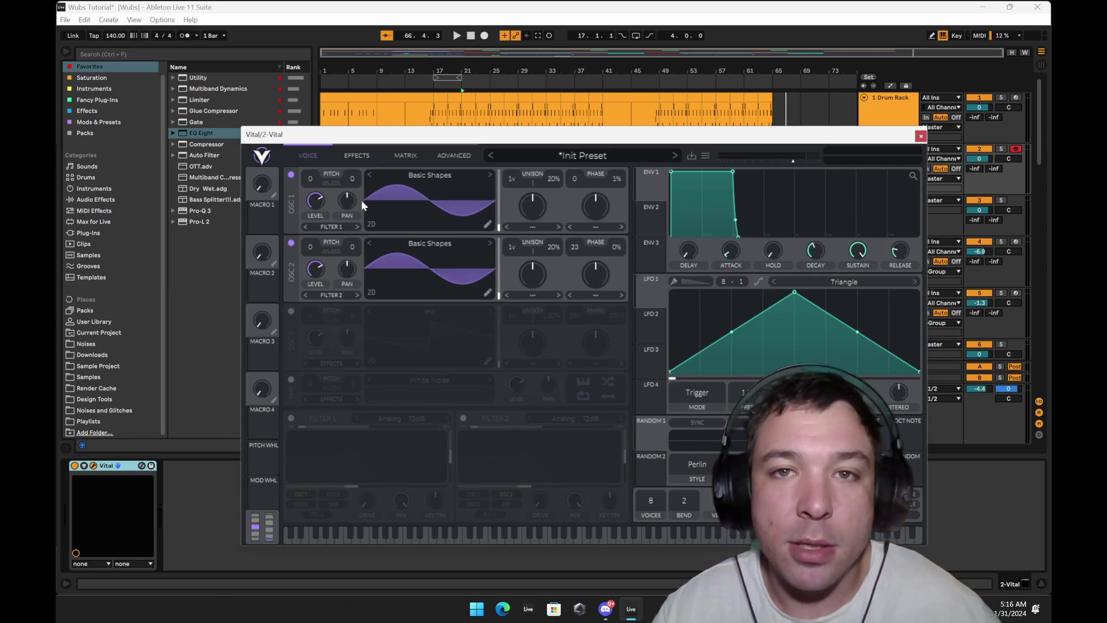
Play a note while shifting oscillator 2's phase up to 180, and reset that phase to 0.
{"action": "key", "text": "a"}
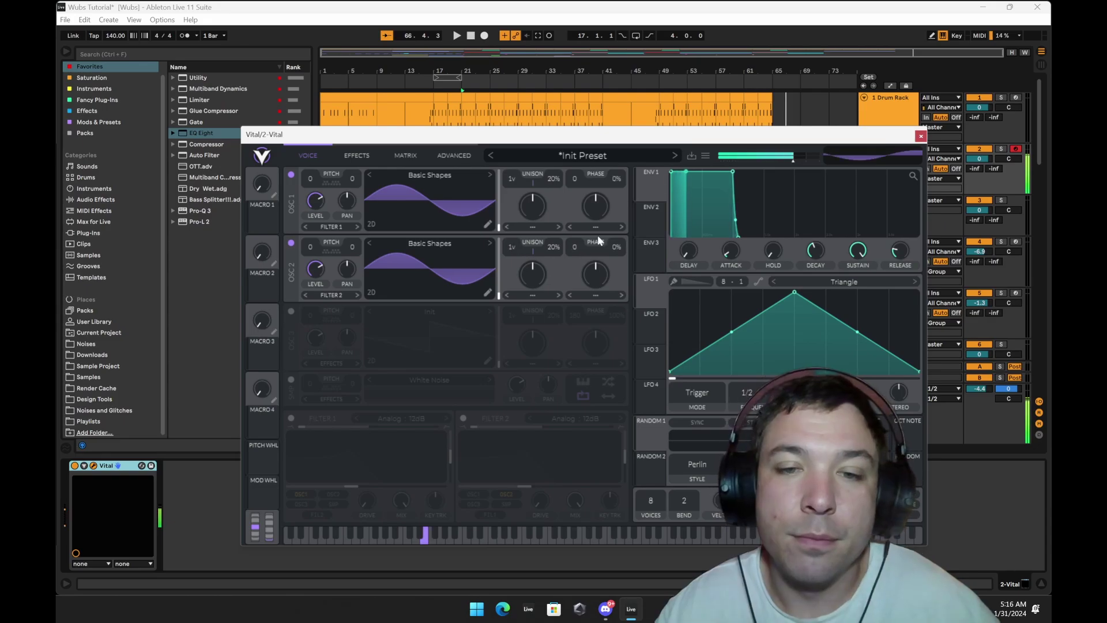
{"action": "left_click_drag", "start_coordinate": [595, 241], "coordinate": [576, 226]}
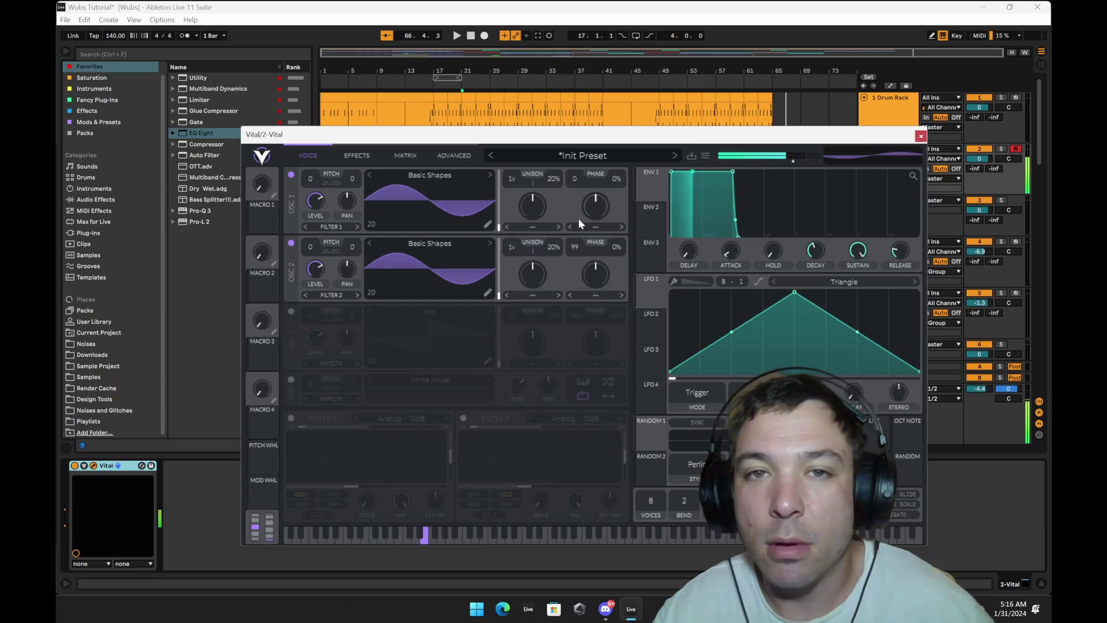
{"action": "left_click_drag", "start_coordinate": [566, 249], "coordinate": [578, 237]}
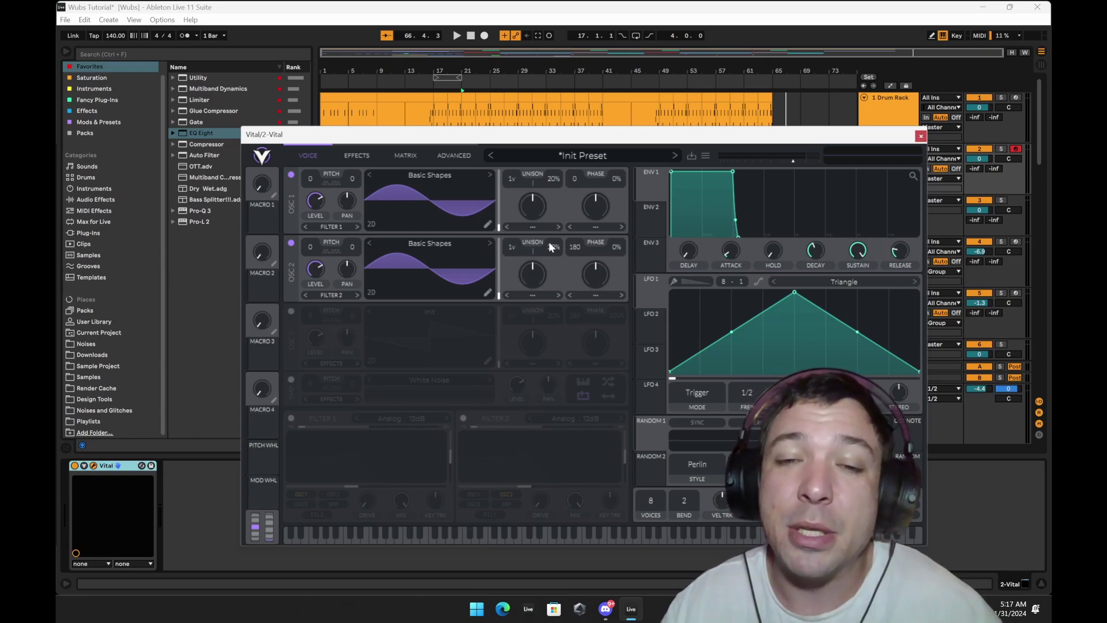
{"action": "double_click", "coordinate": [575, 245]}
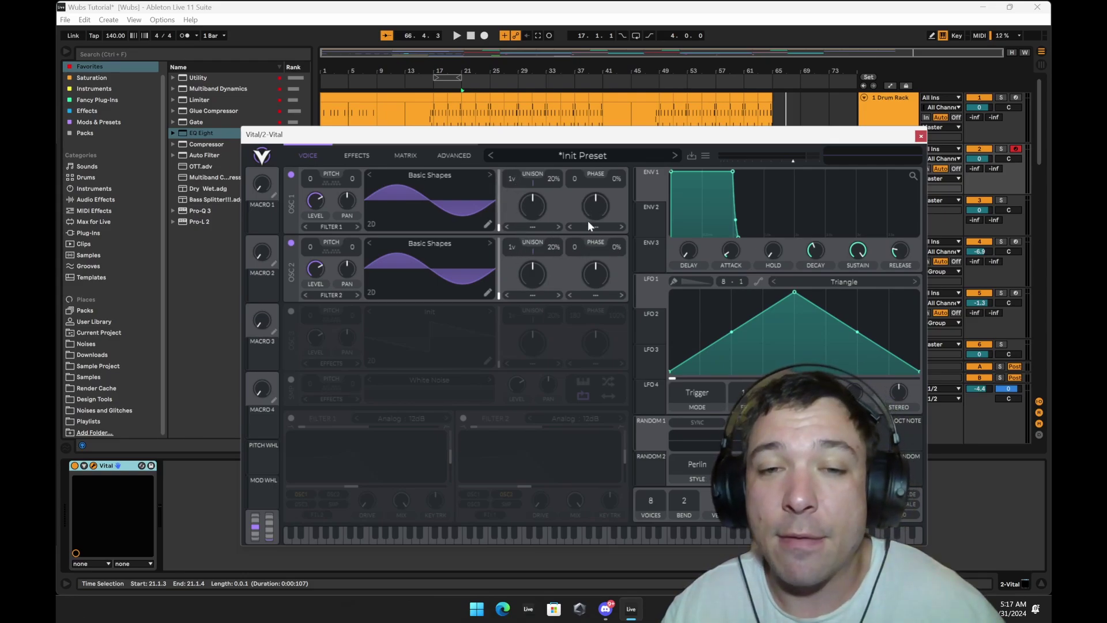
Undo the phase changes and detune oscillator 2 up to 100 cents, ending with transpose 3 and fine tune 10.
{"action": "key", "text": "ctrl+z"}
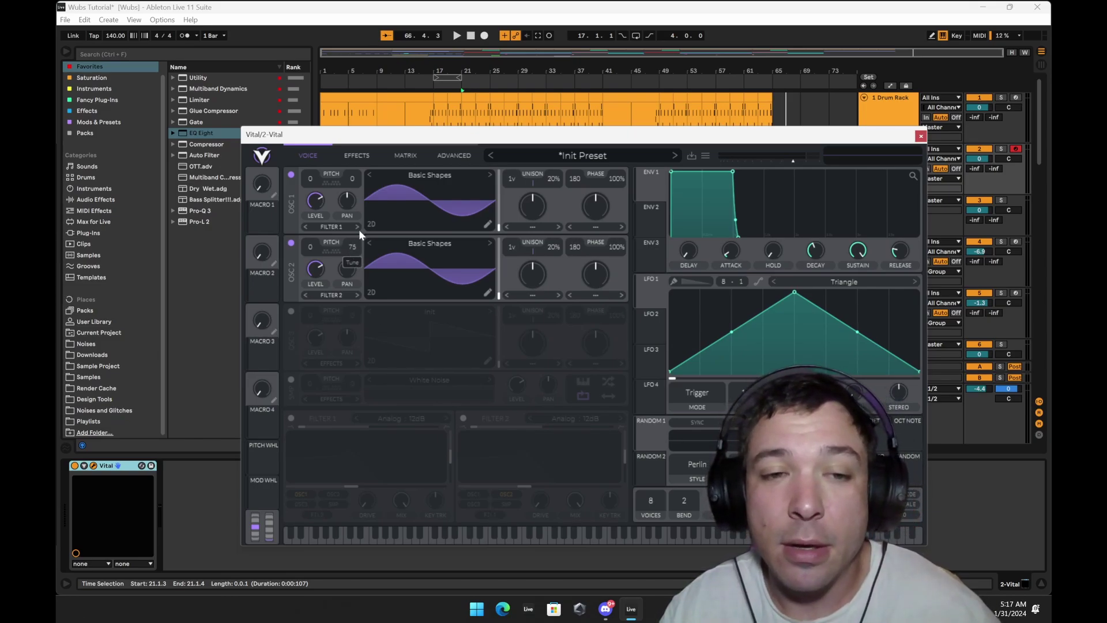
{"action": "left_click_drag", "start_coordinate": [359, 230], "coordinate": [359, 230]}
{"action": "key", "text": "a"}
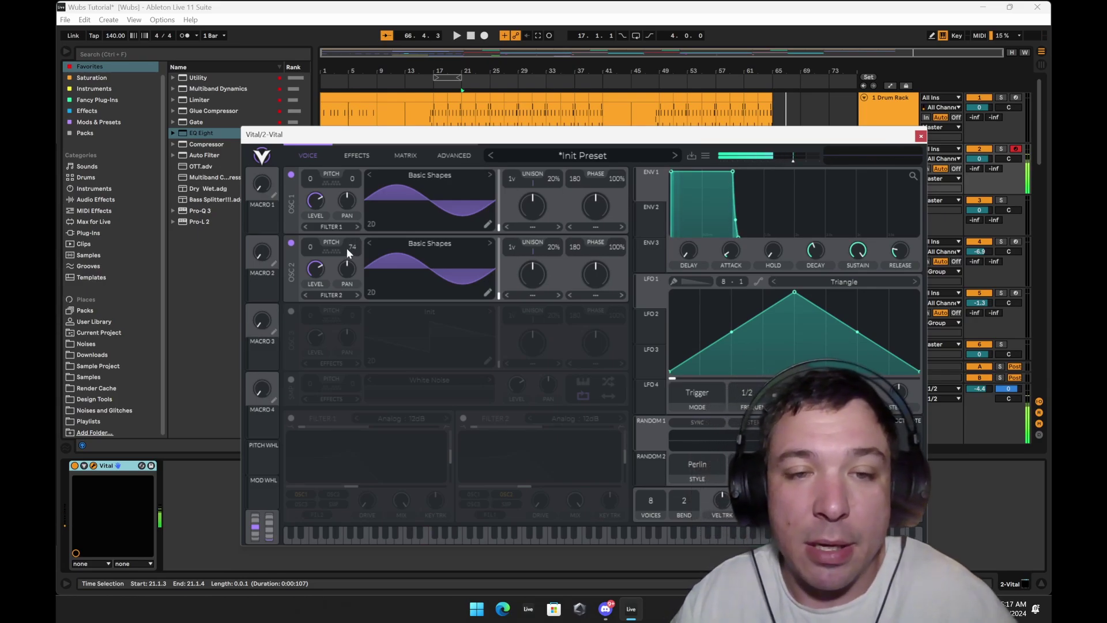
{"action": "left_click_drag", "start_coordinate": [356, 246], "coordinate": [355, 233]}
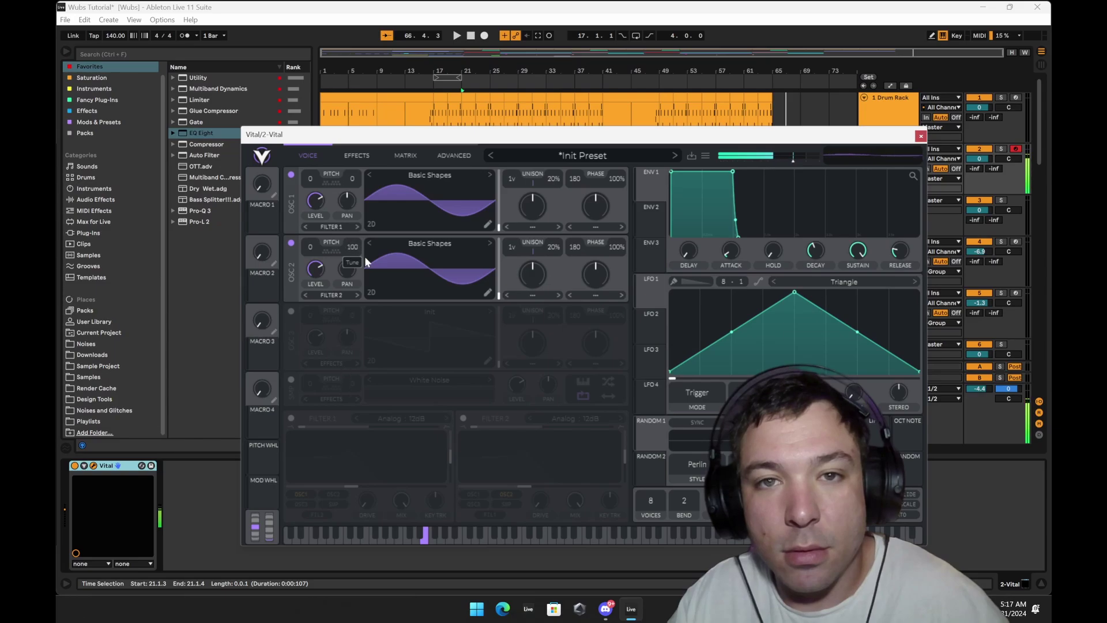
{"action": "left_click_drag", "start_coordinate": [365, 256], "coordinate": [324, 241]}
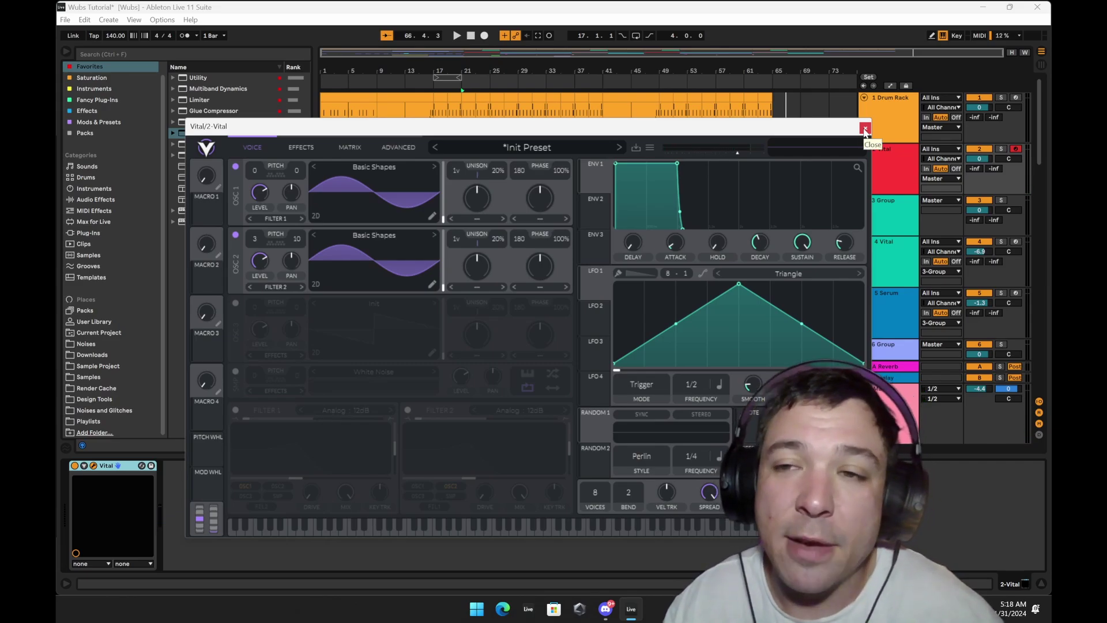
Close the Vital window and delete Vital from track 2.
{"action": "left_click", "coordinate": [864, 128]}
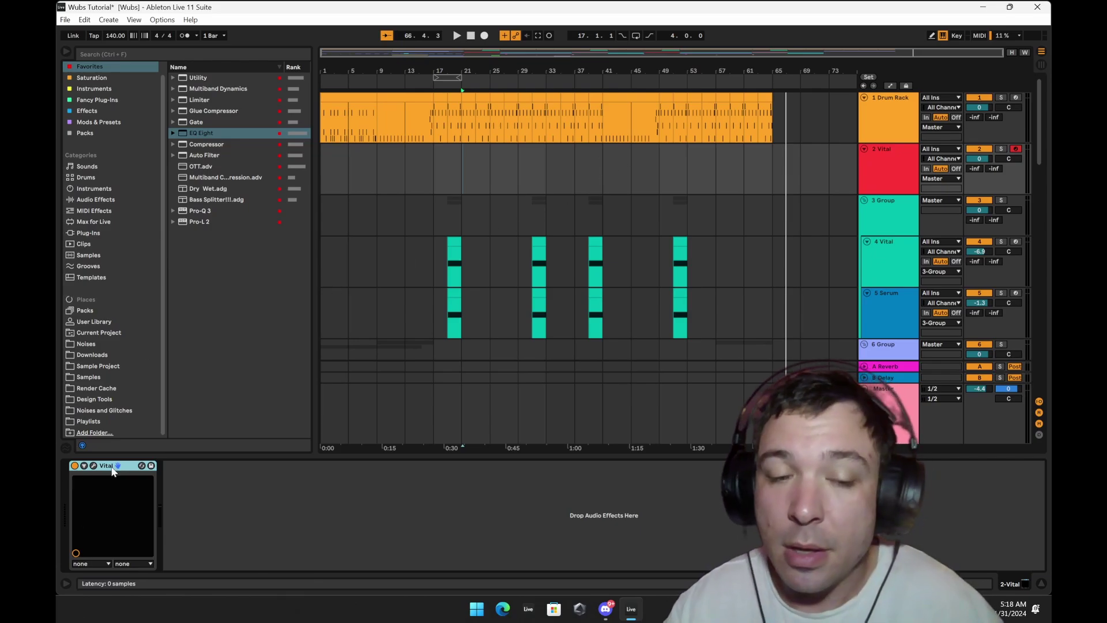
{"action": "key", "text": "Delete"}
Select the XLNT-QFB 808 04 pad in the Drum Rack track and open the sidechain source list of its Compressor.
{"action": "left_click", "coordinate": [876, 112]}
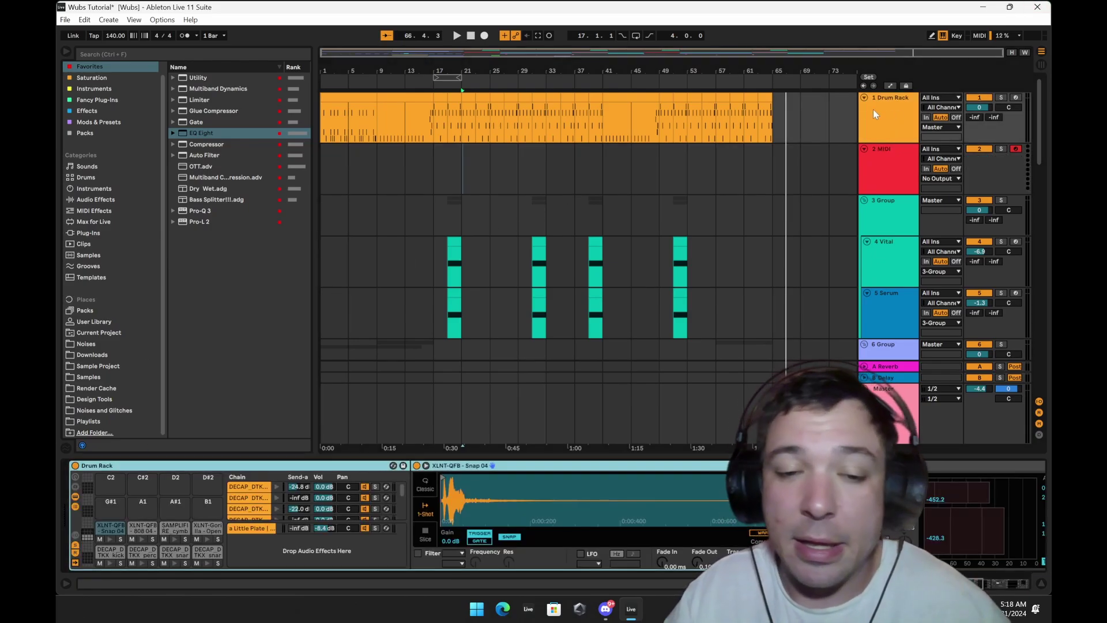
{"action": "left_click", "coordinate": [143, 527]}
{"action": "left_click", "coordinate": [456, 480]}
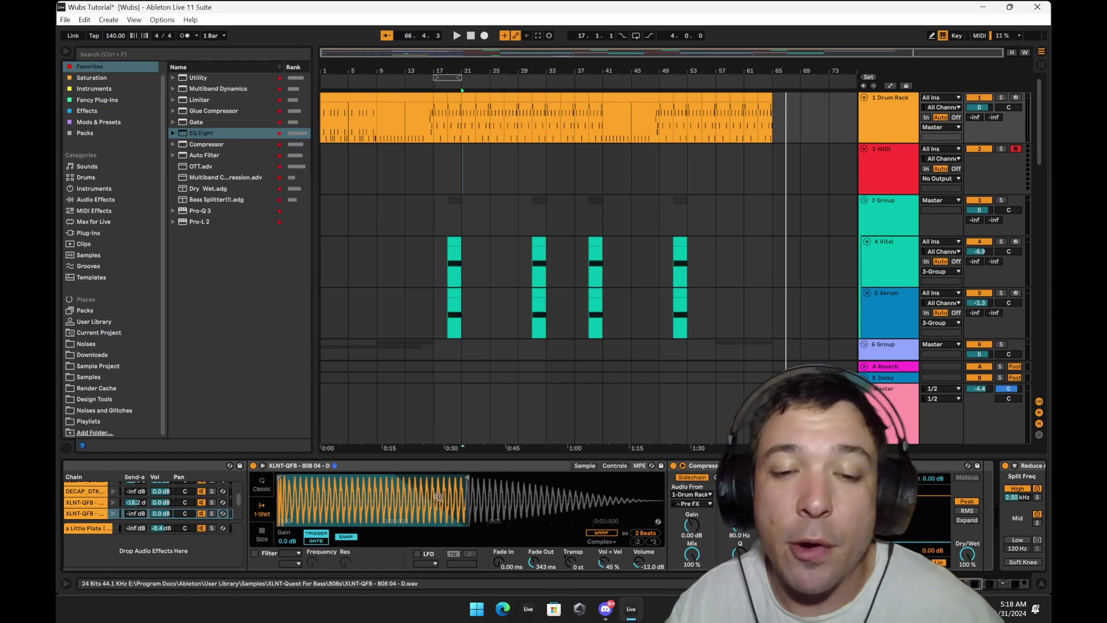
{"action": "scroll", "coordinate": [438, 497], "scroll_direction": "right", "scroll_amount": 5}
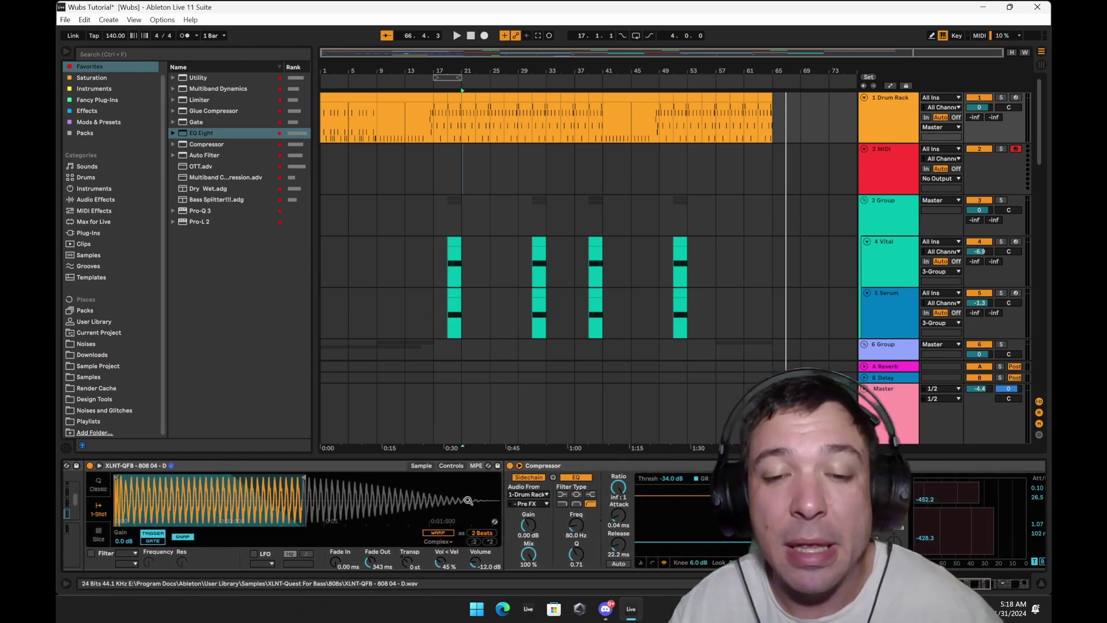
{"action": "scroll", "coordinate": [468, 500], "scroll_direction": "right", "scroll_amount": 3}
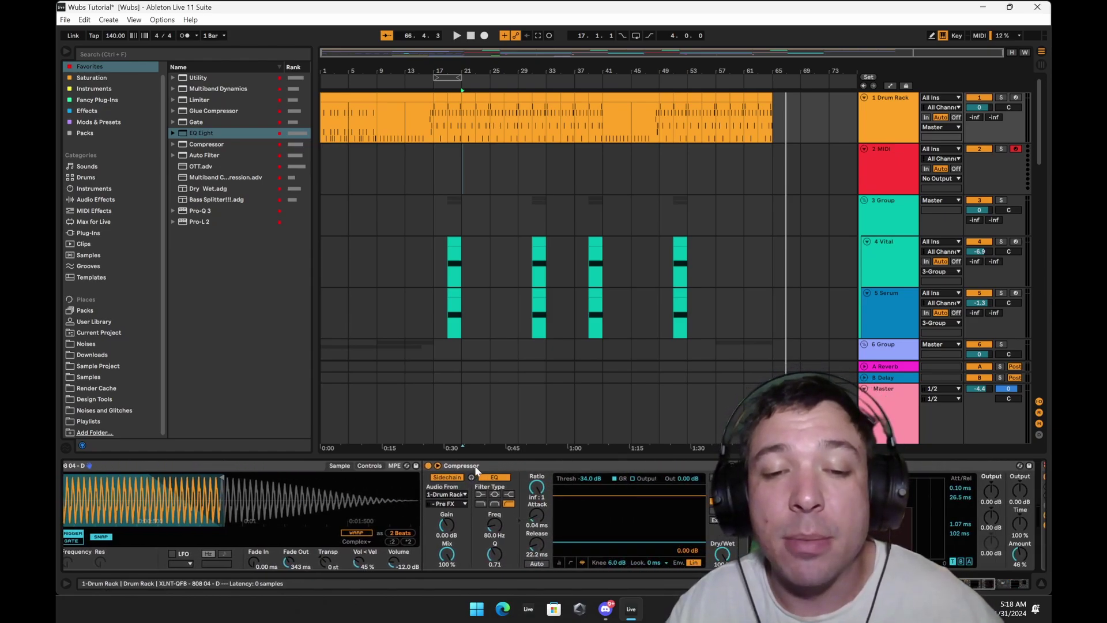
{"action": "left_click", "coordinate": [464, 494]}
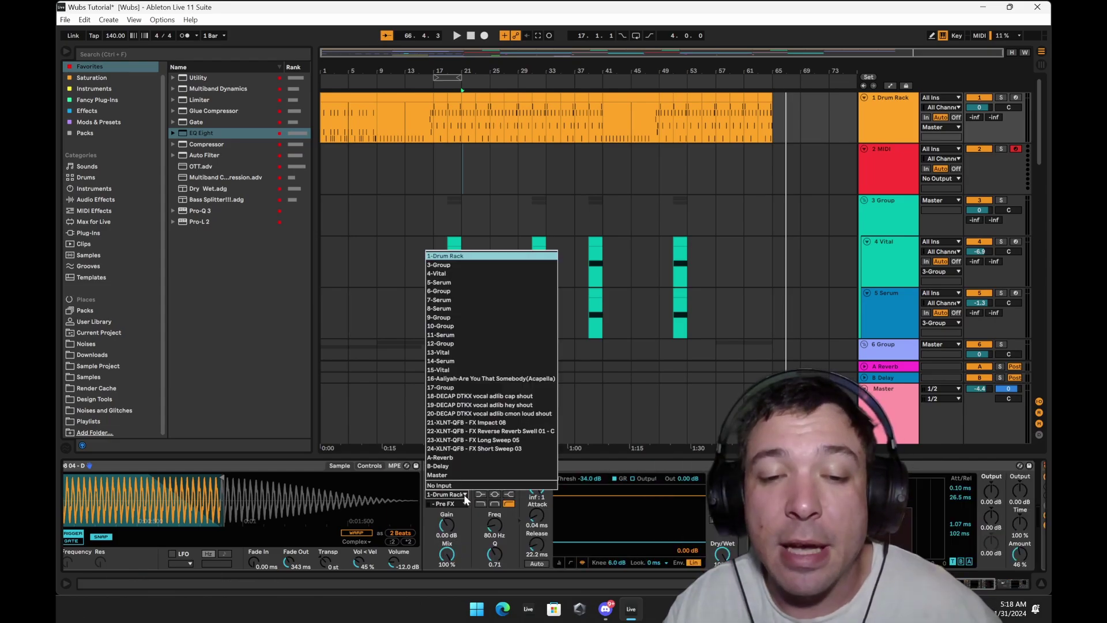
Keep 1-Drum Rack as the sidechain source and play the arrangement from bar 21 to watch the Compressor's gain reduction.
{"action": "left_click", "coordinate": [670, 465]}
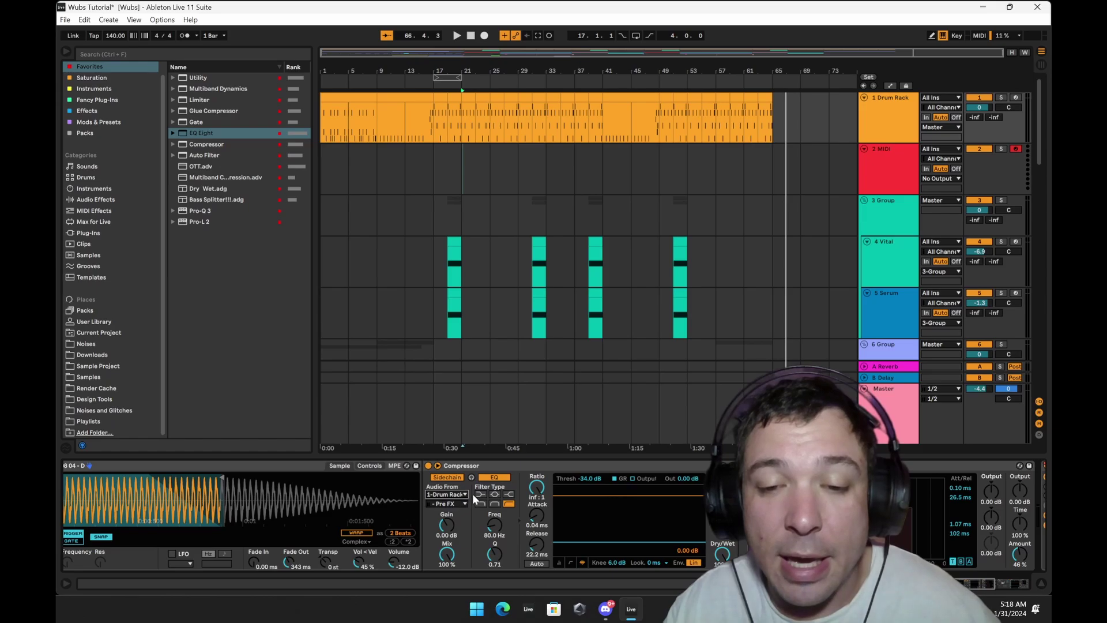
{"action": "left_click", "coordinate": [486, 88]}
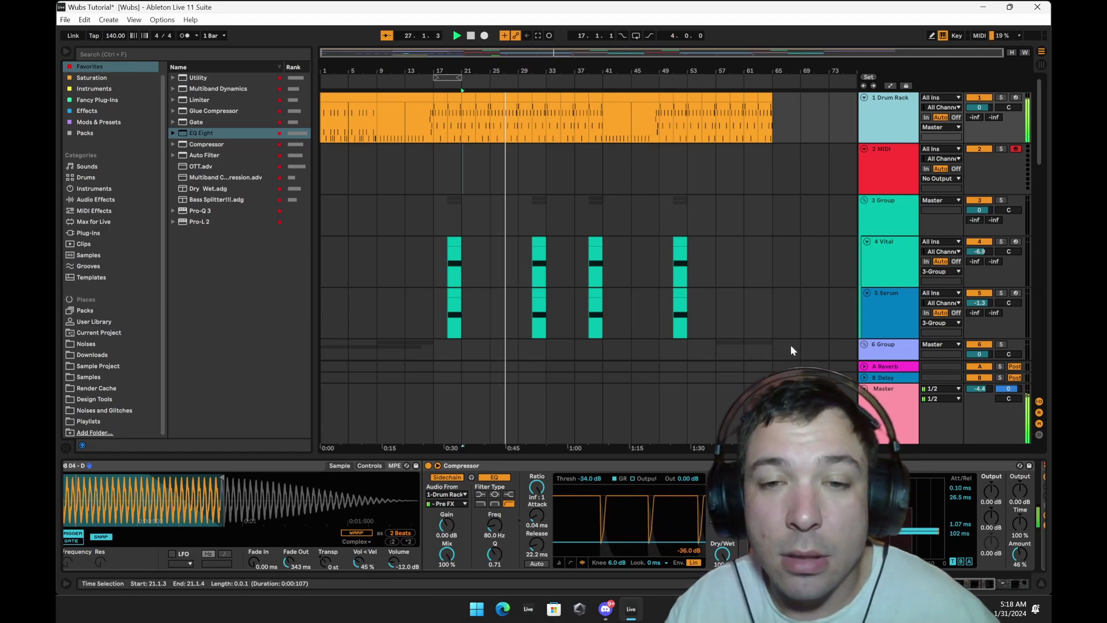
{"action": "left_click", "coordinate": [650, 524]}
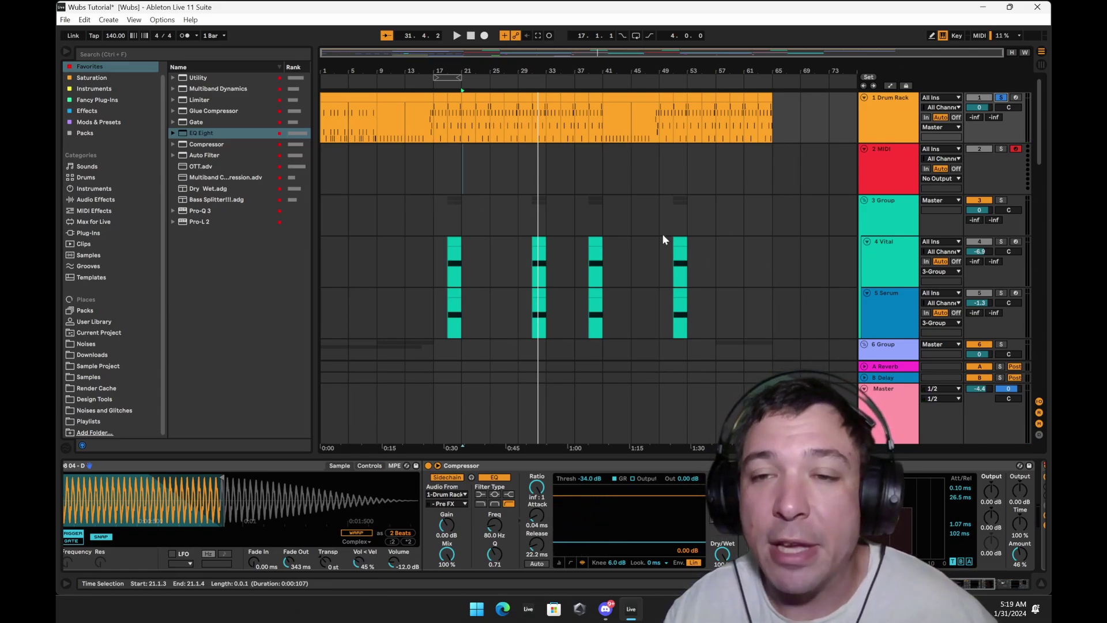
Open the Serum instrument on track 8 and reposition its window lower over the arrangement.
{"action": "scroll", "coordinate": [662, 240], "scroll_direction": "down", "scroll_amount": 3}
{"action": "left_click", "coordinate": [881, 182]}
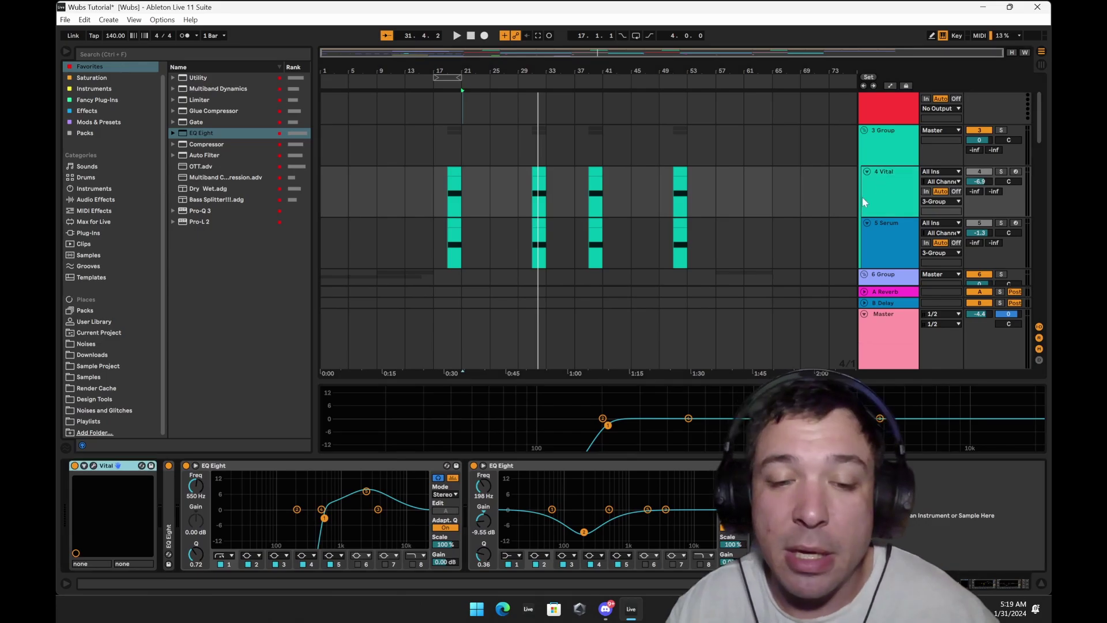
{"action": "scroll", "coordinate": [742, 202], "scroll_direction": "down", "scroll_amount": 10}
{"action": "scroll", "coordinate": [734, 263], "scroll_direction": "up", "scroll_amount": 6}
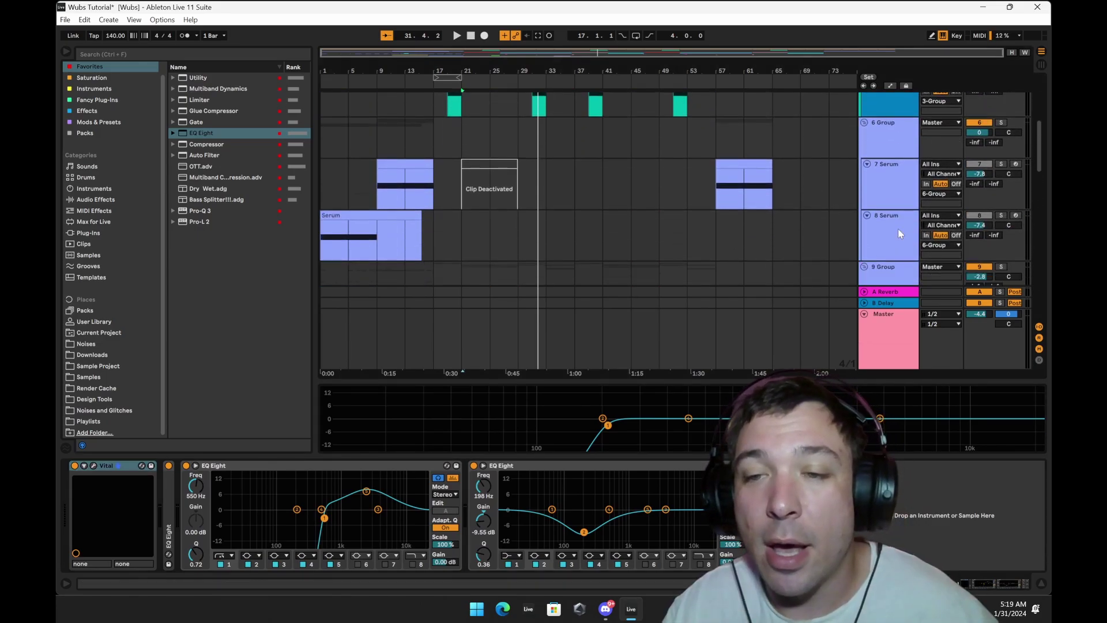
{"action": "left_click", "coordinate": [899, 233]}
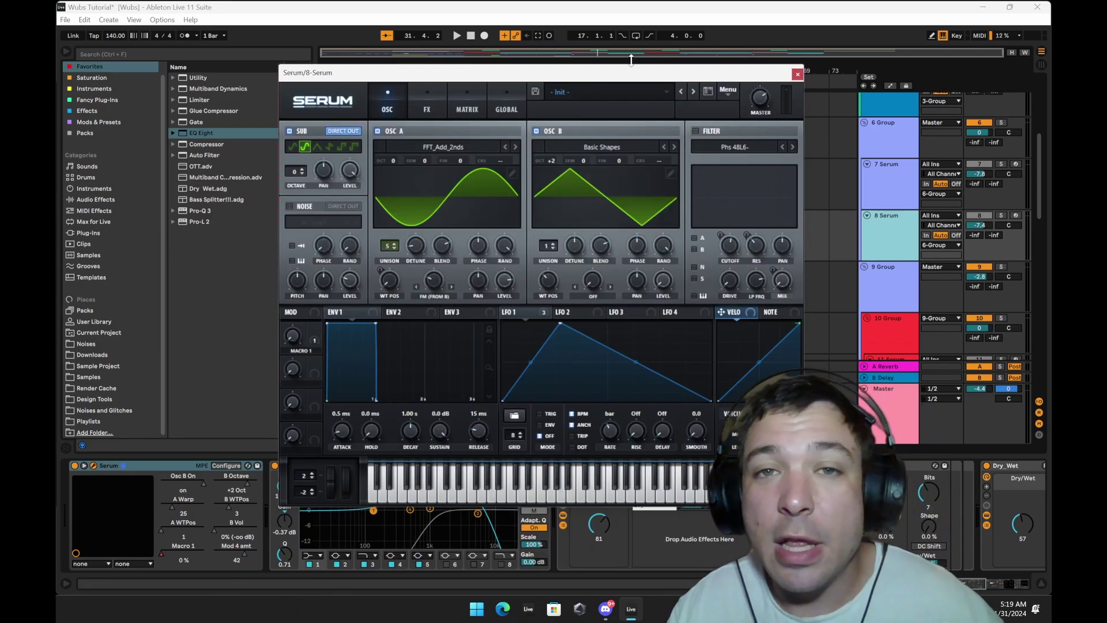
{"action": "left_click_drag", "start_coordinate": [628, 79], "coordinate": [583, 158]}
Examine Serum's LFO 1, LFO 2 and LFO 3 shapes and the cutoff of its High 24 effects filter.
{"action": "left_click", "coordinate": [483, 385]}
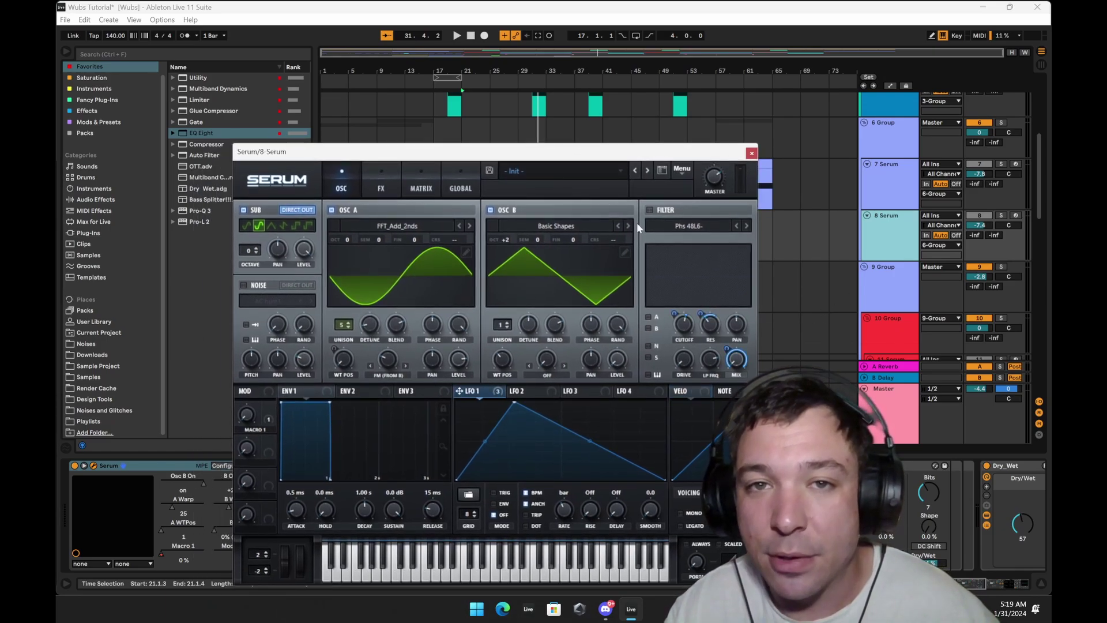
{"action": "left_click", "coordinate": [531, 390]}
{"action": "left_click", "coordinate": [571, 390]}
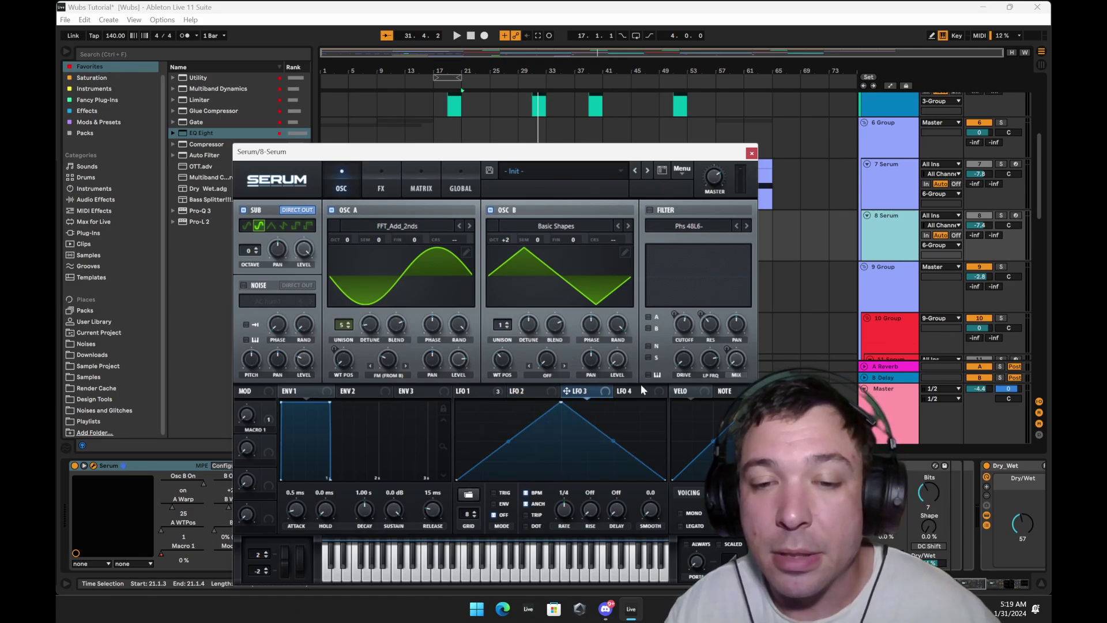
{"action": "left_click", "coordinate": [469, 392]}
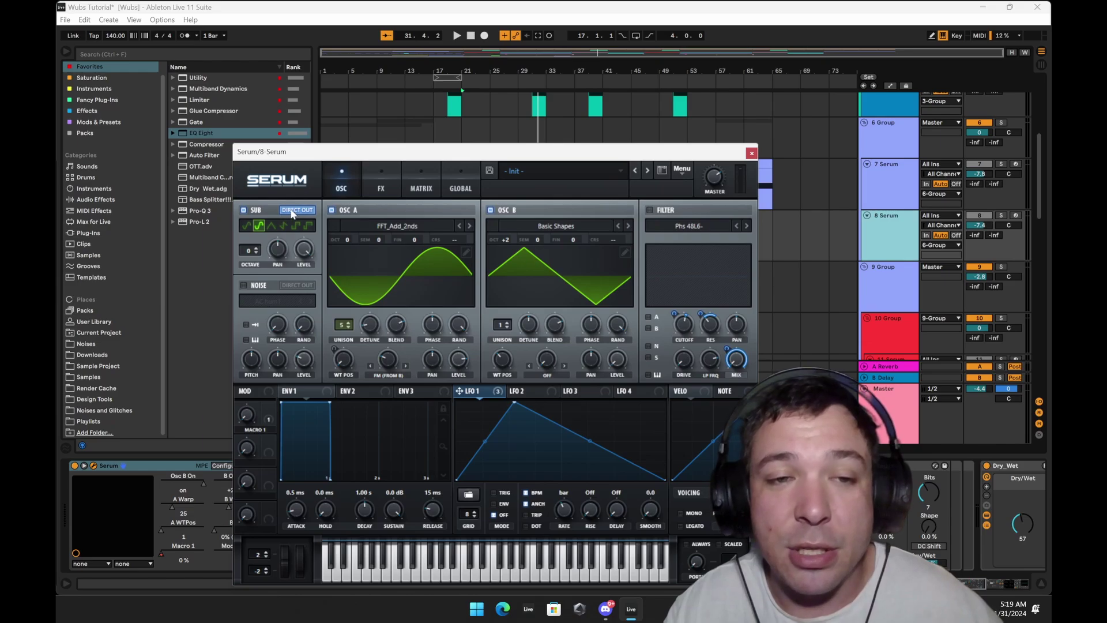
{"action": "left_click", "coordinate": [381, 180]}
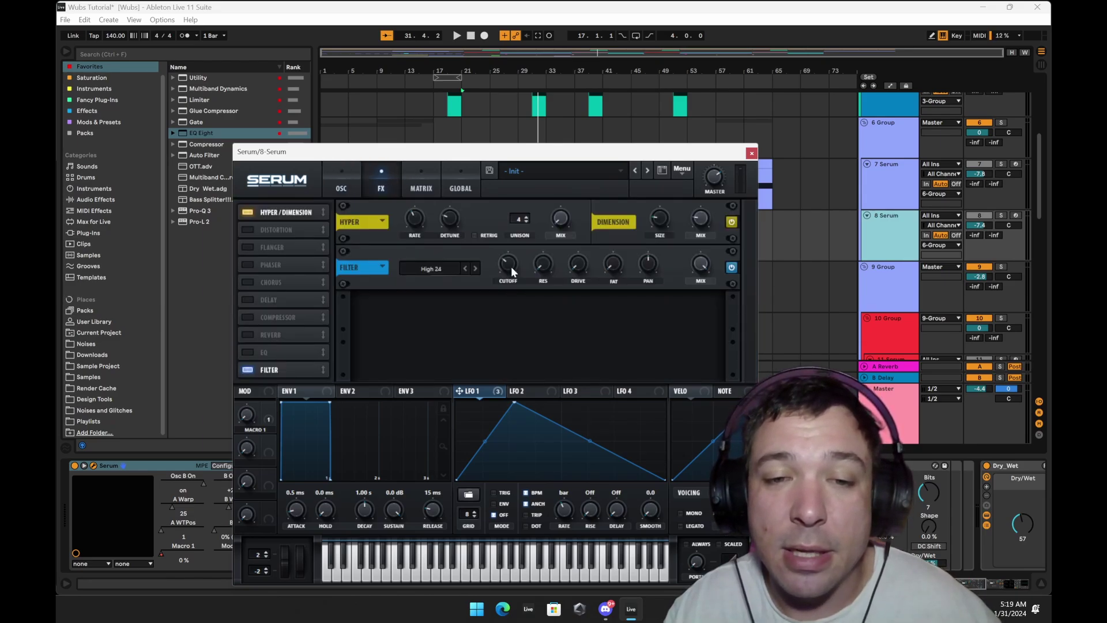
{"action": "mouse_move", "coordinate": [507, 264]}
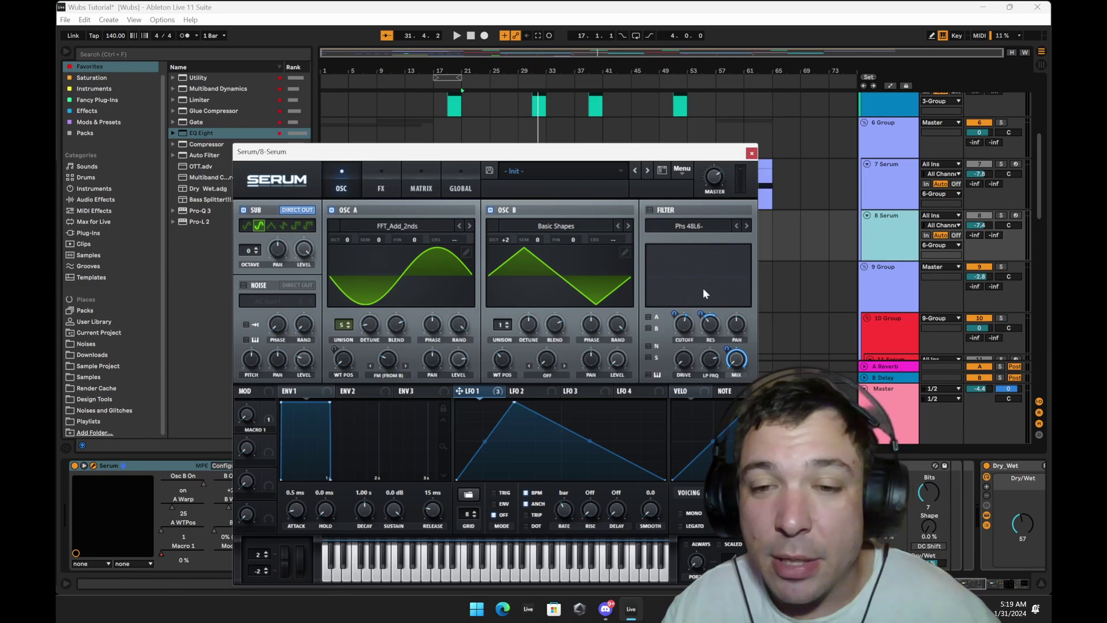
Set Serum's main oscillator filter type to High 24 and switch that filter off.
{"action": "left_click", "coordinate": [699, 221]}
{"action": "mouse_move", "coordinate": [739, 238]}
{"action": "left_click", "coordinate": [767, 340]}
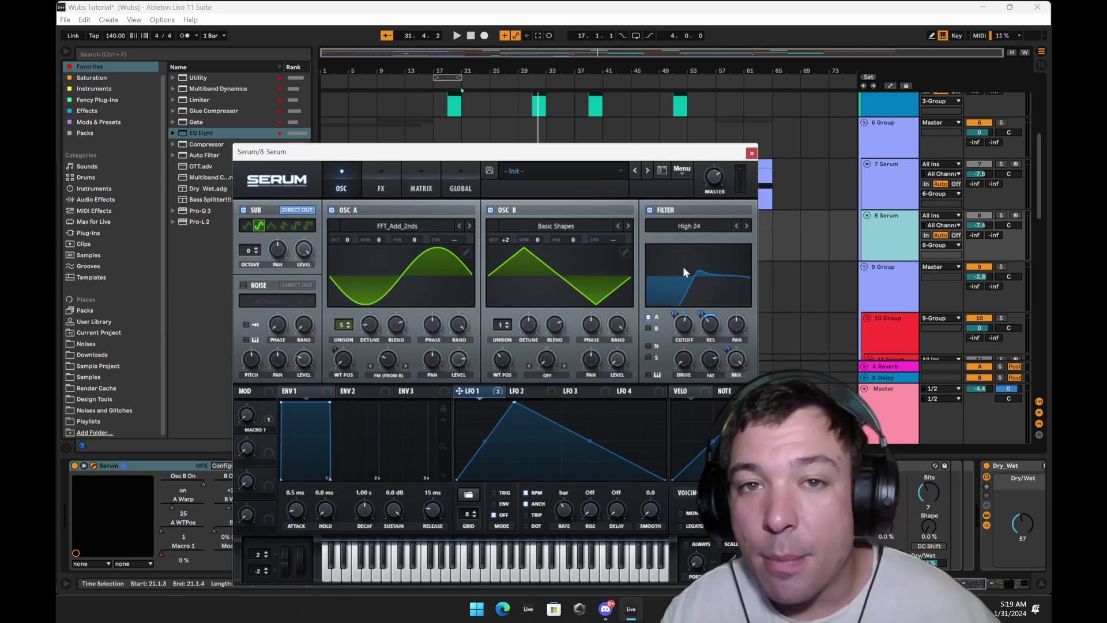
{"action": "left_click", "coordinate": [649, 211]}
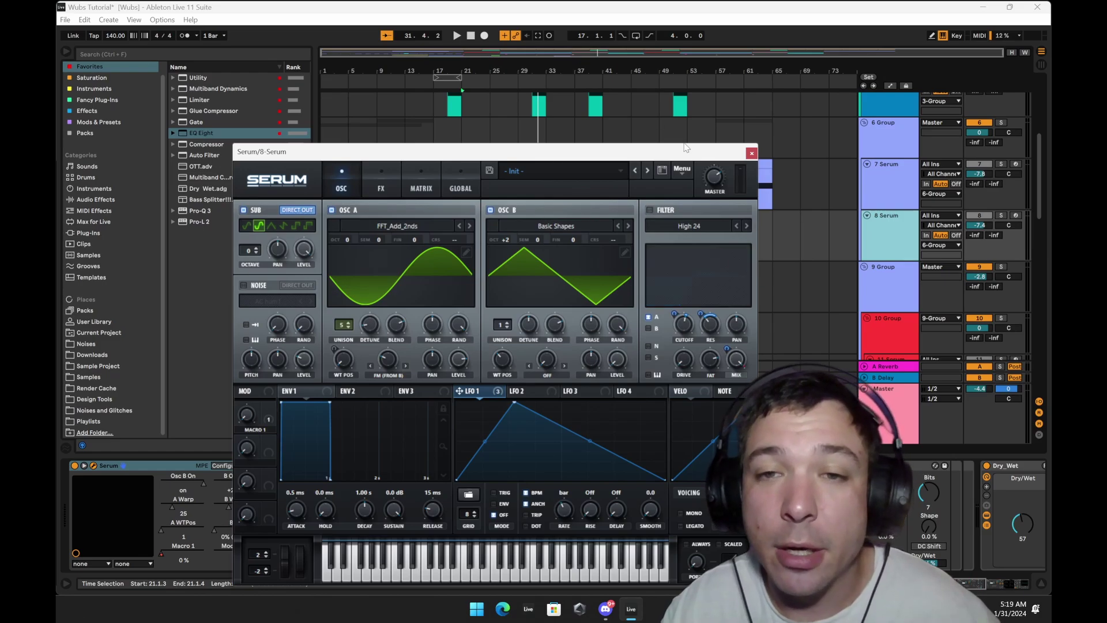
Review Serum's effects rack and modulation matrix, and return to the oscillator view.
{"action": "left_click", "coordinate": [366, 185]}
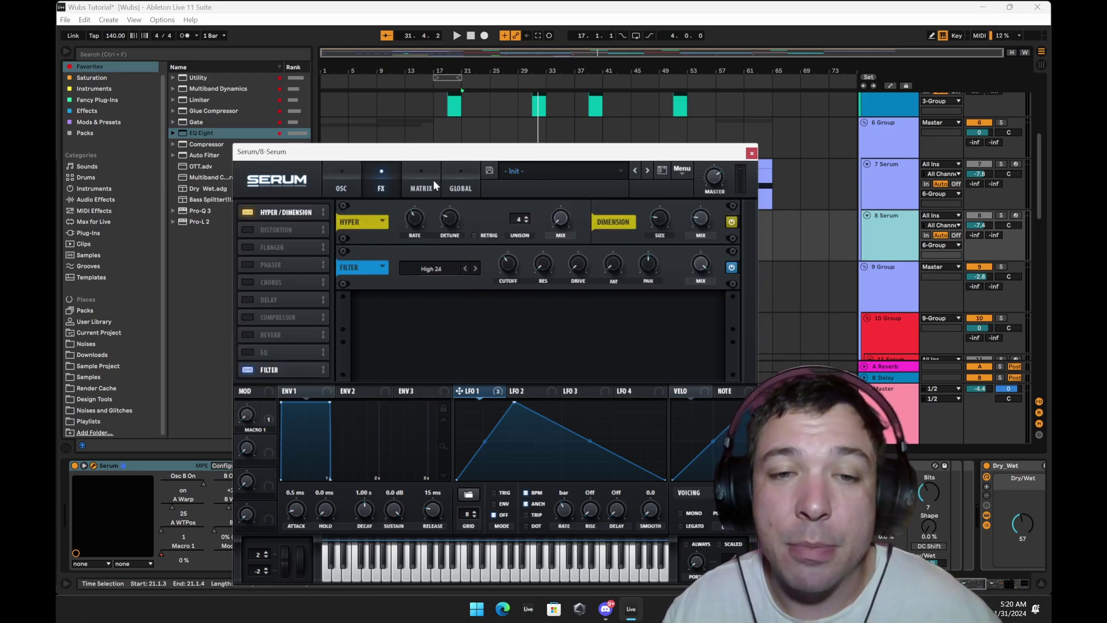
{"action": "left_click", "coordinate": [433, 180]}
{"action": "left_click", "coordinate": [369, 180]}
{"action": "left_click", "coordinate": [346, 177]}
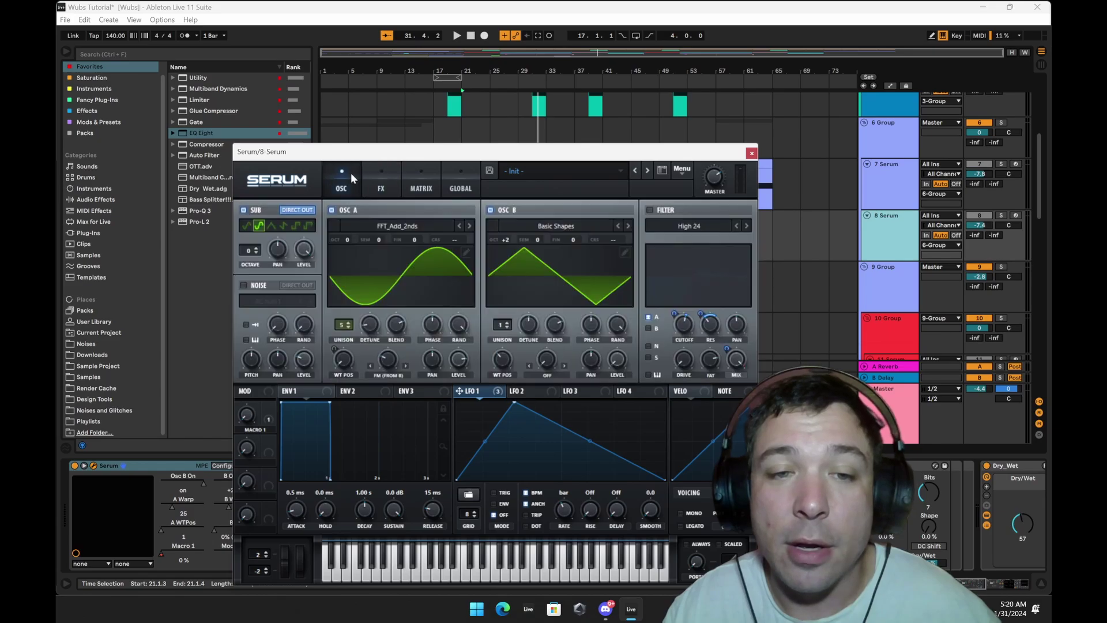
Solo track 8, play it from the start of the arrangement, and close the Serum window.
{"action": "left_click", "coordinate": [1003, 215]}
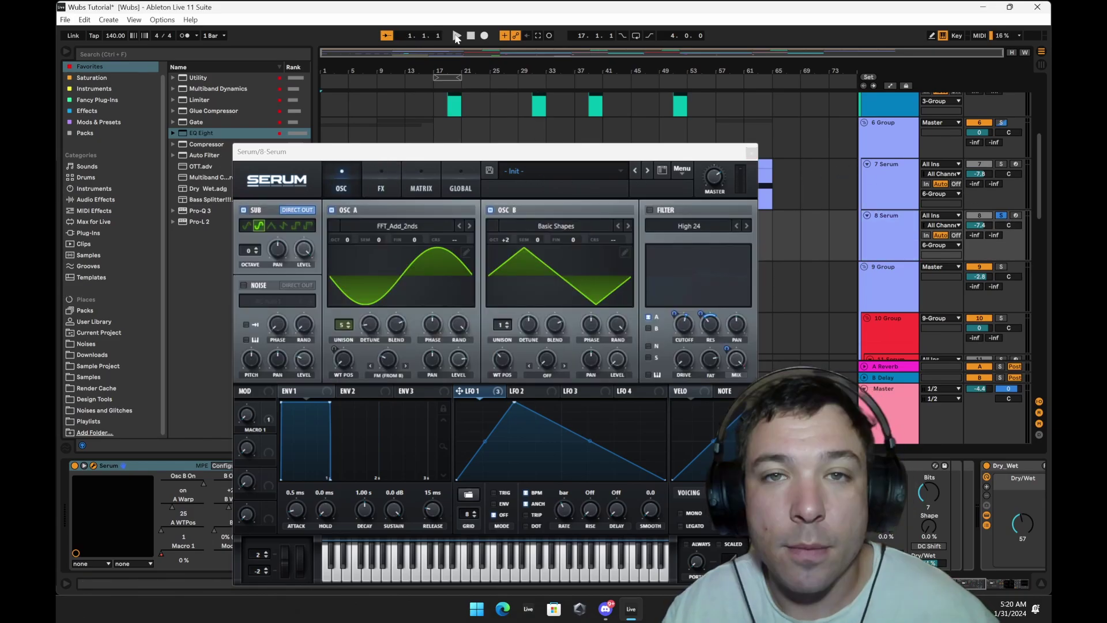
{"action": "key", "text": "space"}
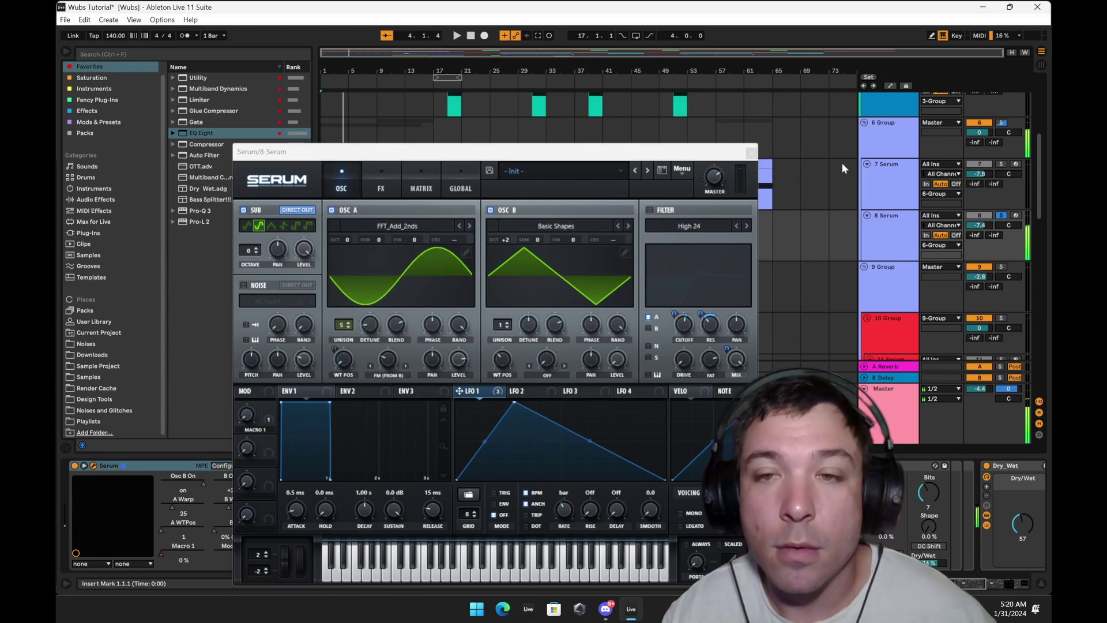
{"action": "left_click", "coordinate": [751, 153]}
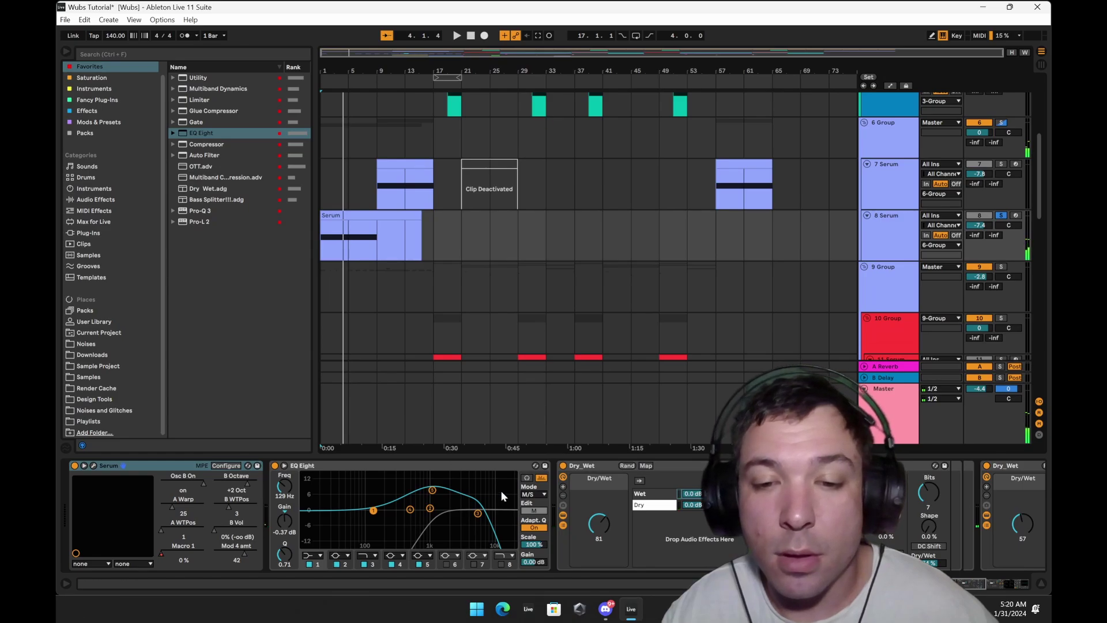
Examine track 8's effects chain, including Bit Crush, Redux, Dry_Wet, Echo and Gate.
{"action": "scroll", "coordinate": [501, 490], "scroll_direction": "right", "scroll_amount": 5}
{"action": "scroll", "coordinate": [634, 486], "scroll_direction": "right", "scroll_amount": 4}
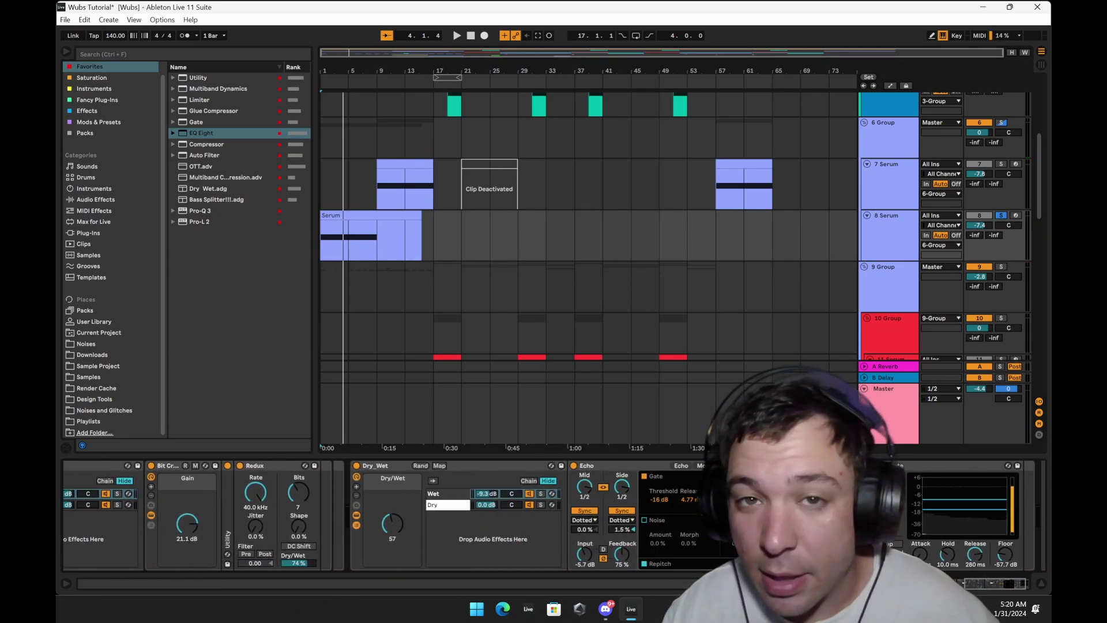
{"action": "scroll", "coordinate": [673, 470], "scroll_direction": "right", "scroll_amount": 2}
{"action": "scroll", "coordinate": [622, 496], "scroll_direction": "left", "scroll_amount": 4}
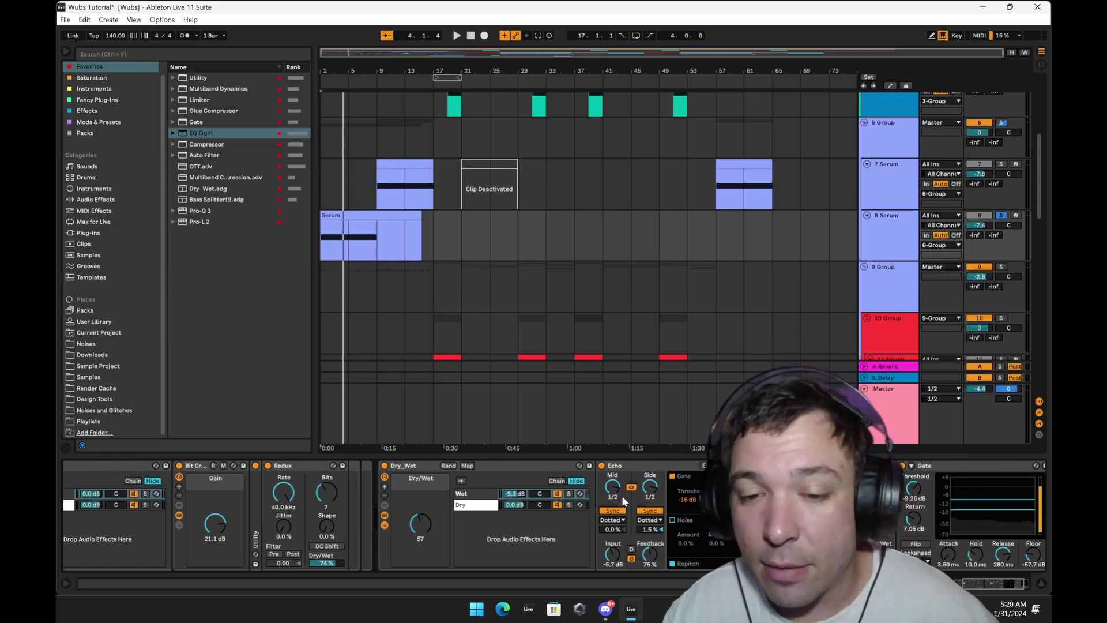
{"action": "scroll", "coordinate": [622, 496], "scroll_direction": "left", "scroll_amount": 4}
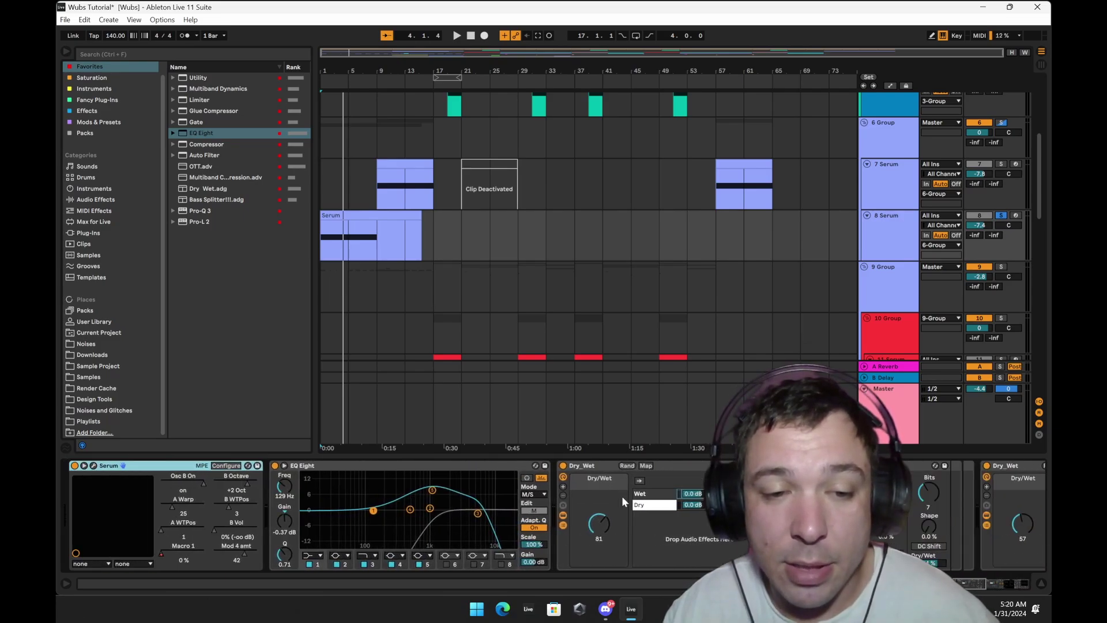
Disable the sidechain Compressor on 6 Group and play the soloed bass from the start.
{"action": "left_click", "coordinate": [885, 142]}
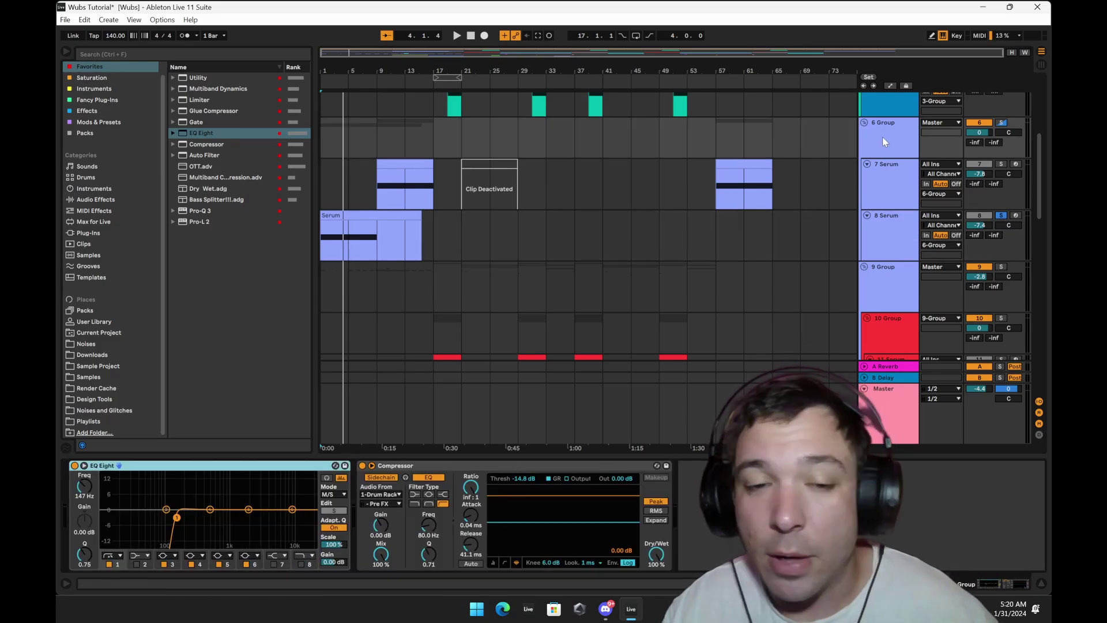
{"action": "left_click", "coordinate": [363, 466]}
{"action": "key", "text": "space"}
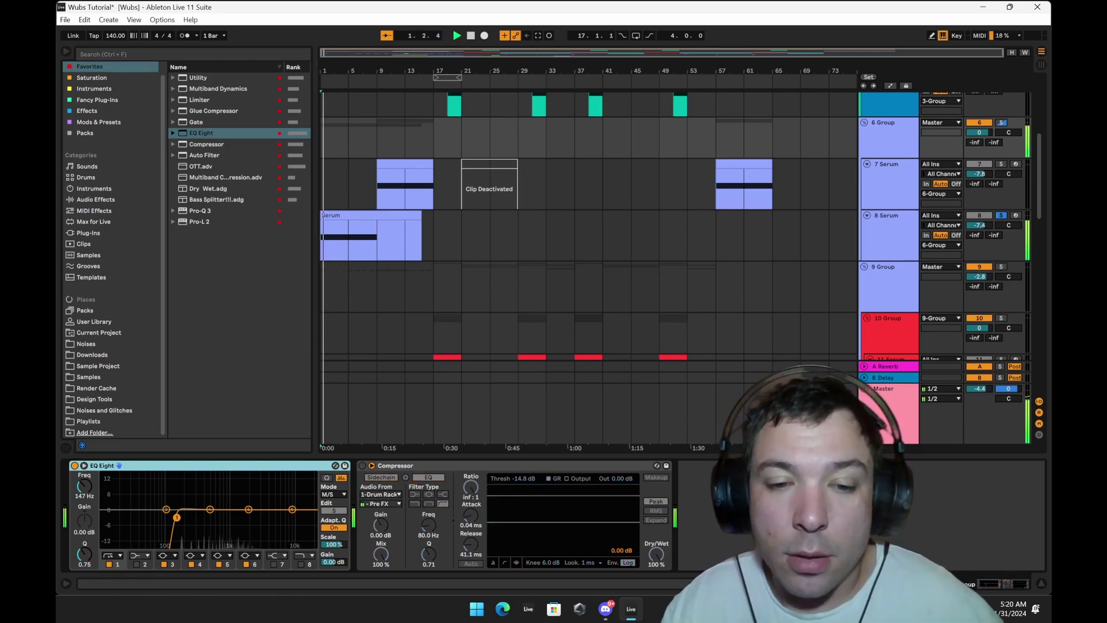
Watch track 8's Serum during playback, stop and close its window, and look through the effects chain again.
{"action": "left_click", "coordinate": [893, 222]}
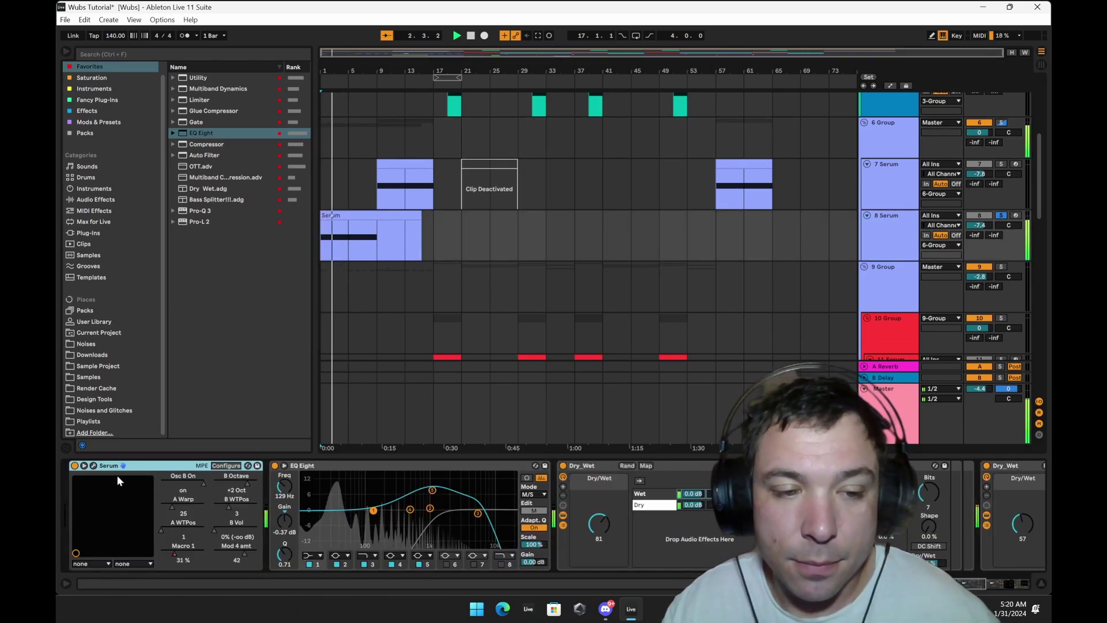
{"action": "left_click", "coordinate": [93, 465]}
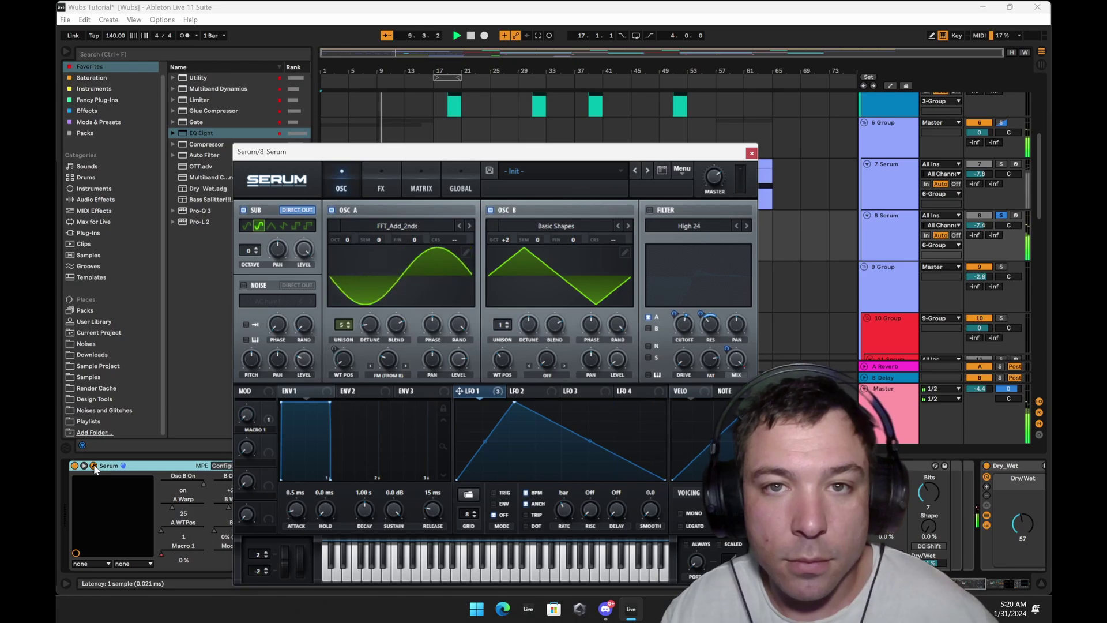
{"action": "key", "text": "space"}
{"action": "left_click", "coordinate": [753, 154]}
{"action": "scroll", "coordinate": [680, 530], "scroll_direction": "down", "scroll_amount": 10}
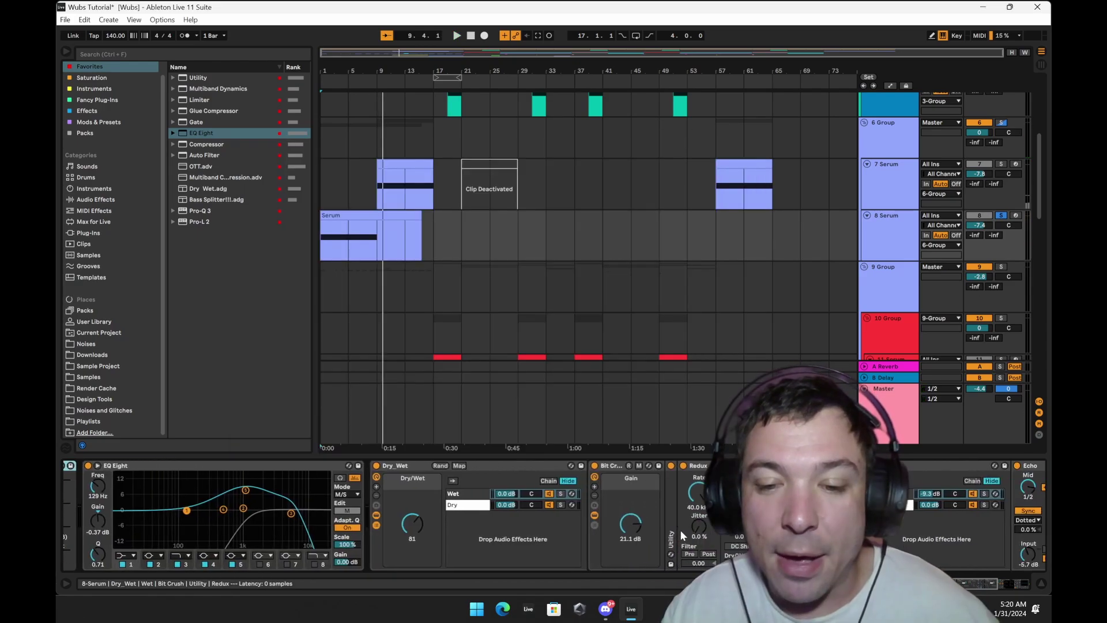
{"action": "scroll", "coordinate": [680, 530], "scroll_direction": "up", "scroll_amount": 8}
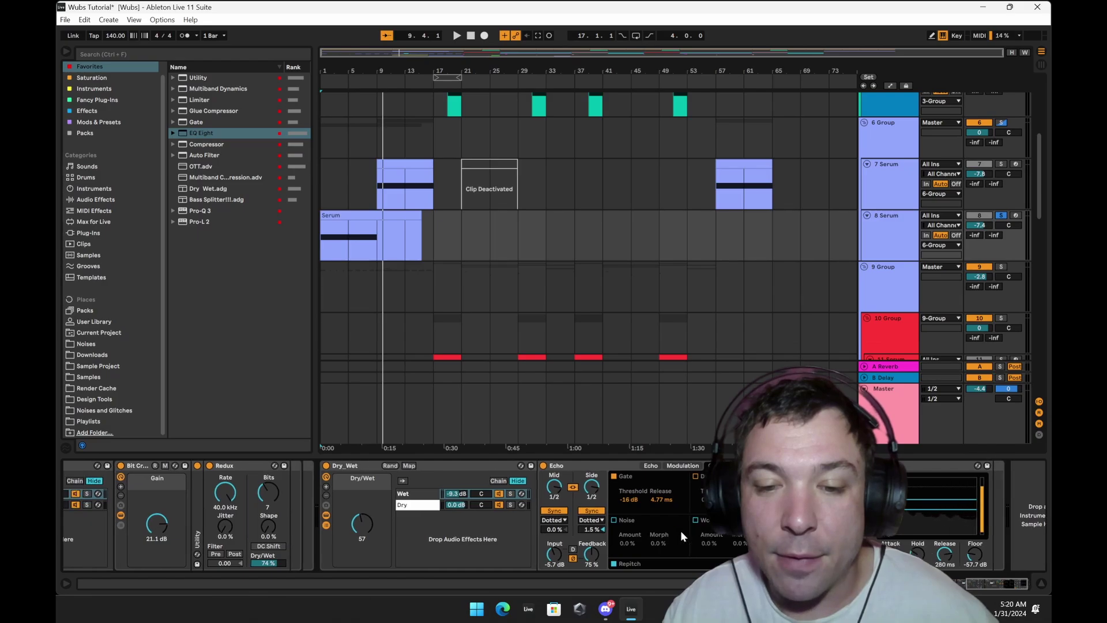
Show the automation for Serum's Macro 1 on track 8 and examine the curve up close across the clip.
{"action": "left_click", "coordinate": [504, 36]}
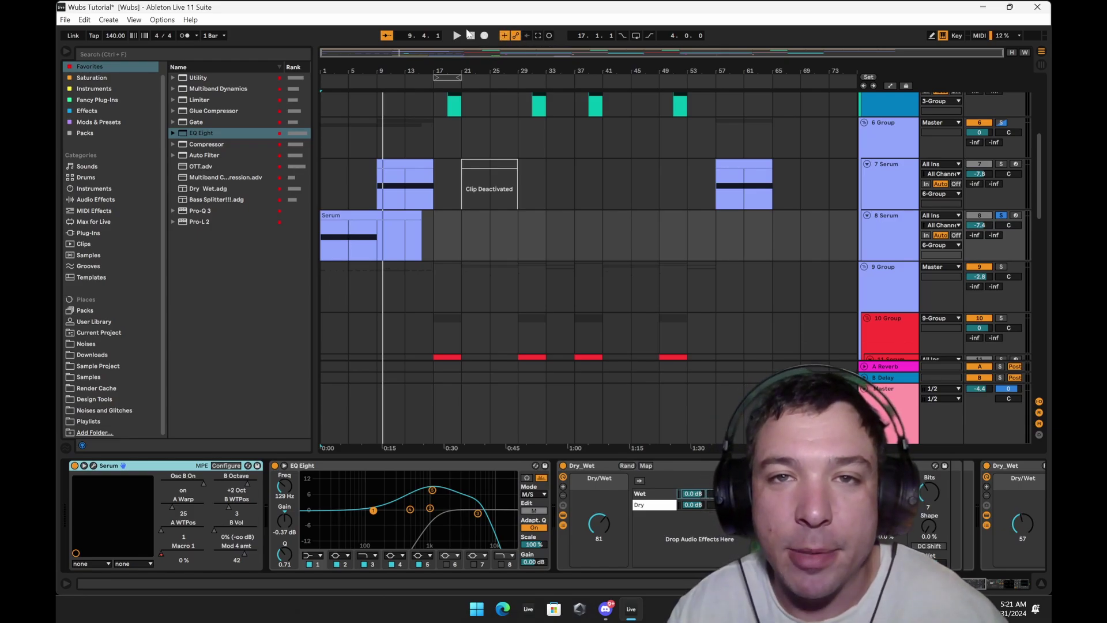
{"action": "left_click", "coordinate": [734, 224]}
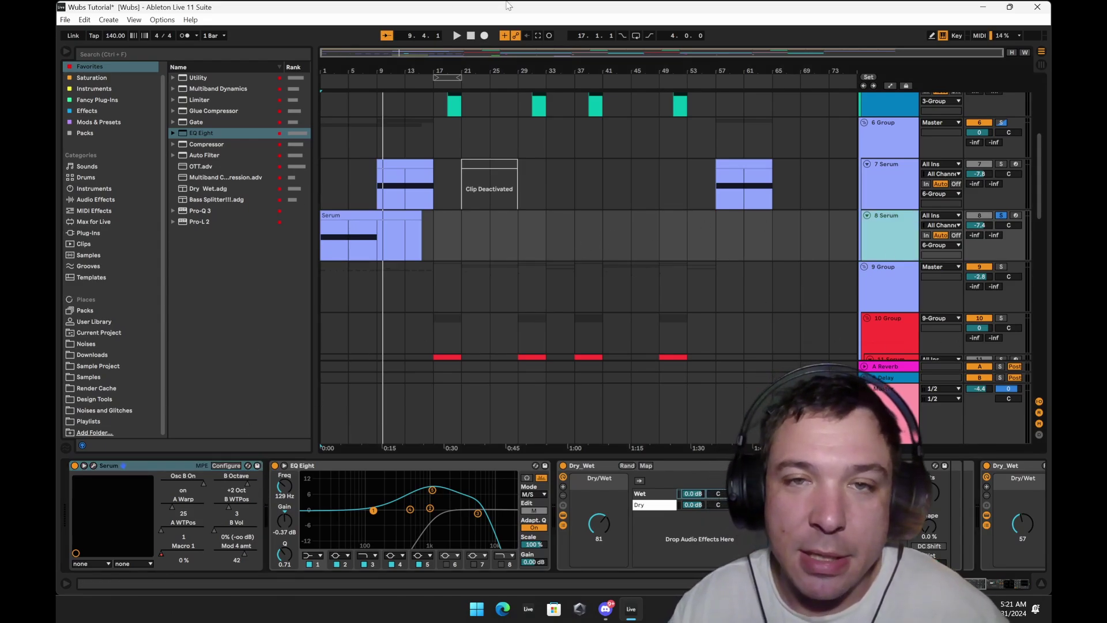
{"action": "left_click", "coordinate": [164, 554]}
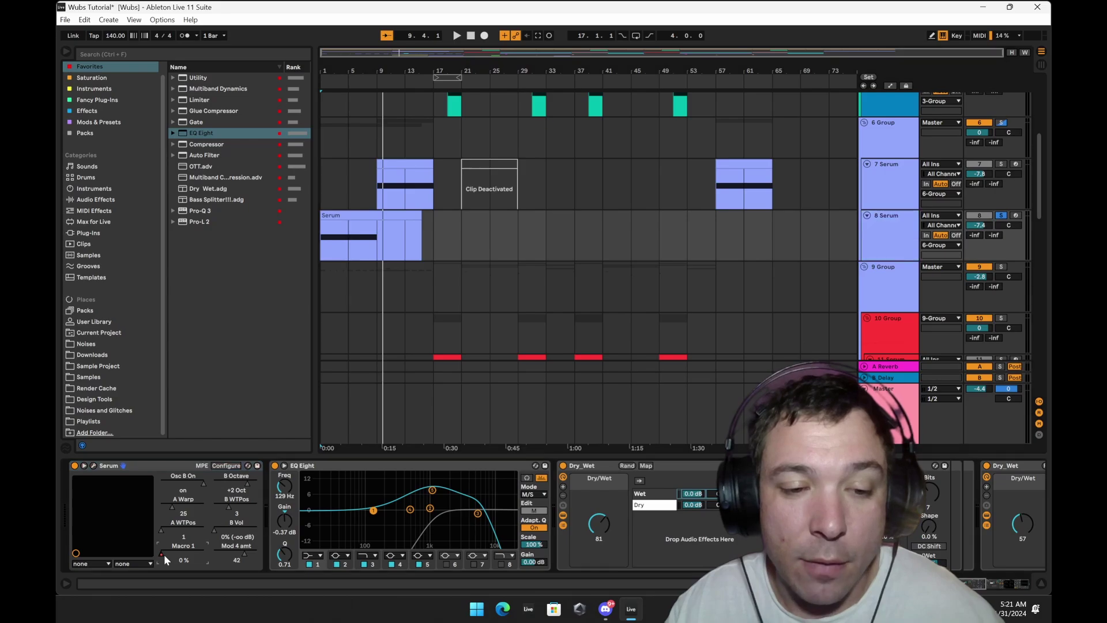
{"action": "key", "text": "a"}
{"action": "scroll", "coordinate": [356, 262], "scroll_direction": "up", "scroll_amount": 1}
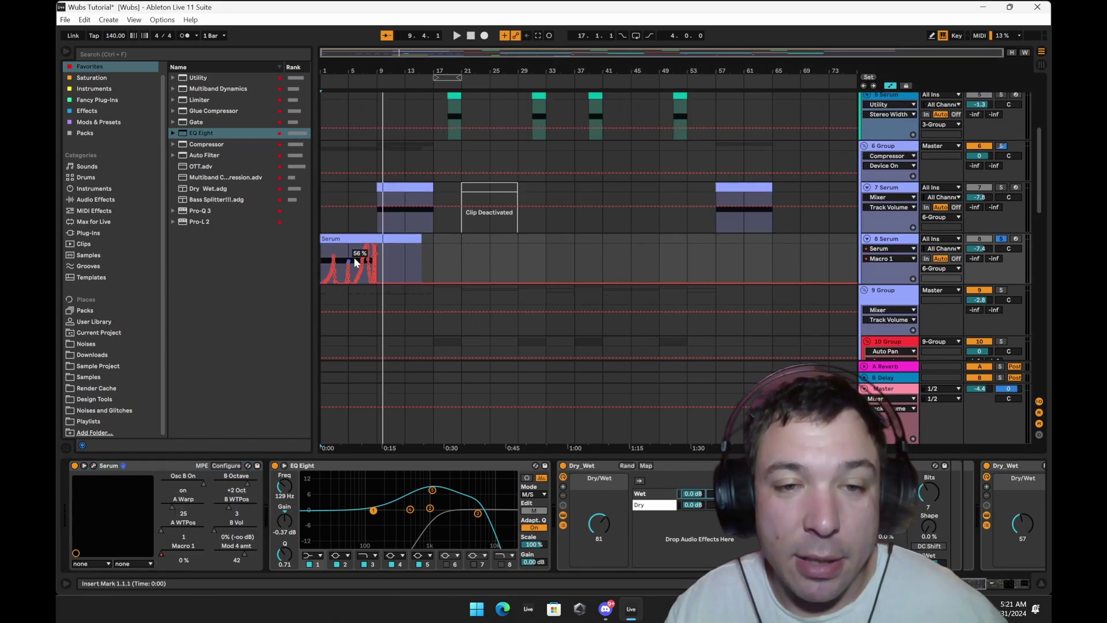
{"action": "scroll", "coordinate": [354, 268], "scroll_direction": "up", "scroll_amount": 5}
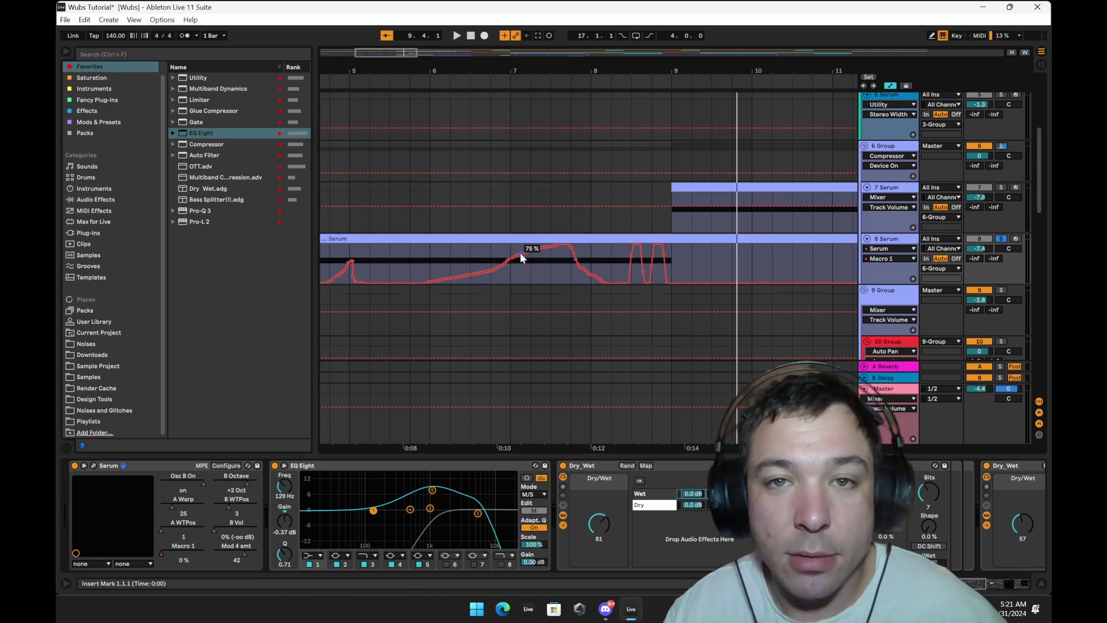
{"action": "scroll", "coordinate": [520, 251], "scroll_direction": "down", "scroll_amount": 5}
{"action": "scroll", "coordinate": [495, 219], "scroll_direction": "up", "scroll_amount": 3}
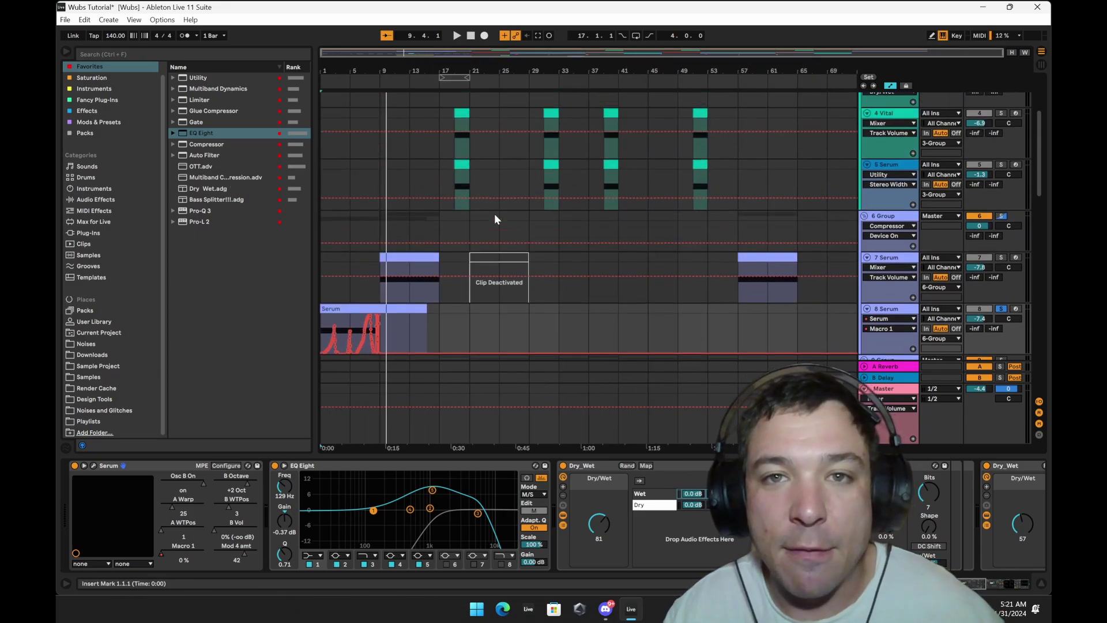
Hide the automation lanes, unsolo track 8 and play the full arrangement from the start.
{"action": "left_click", "coordinate": [891, 86]}
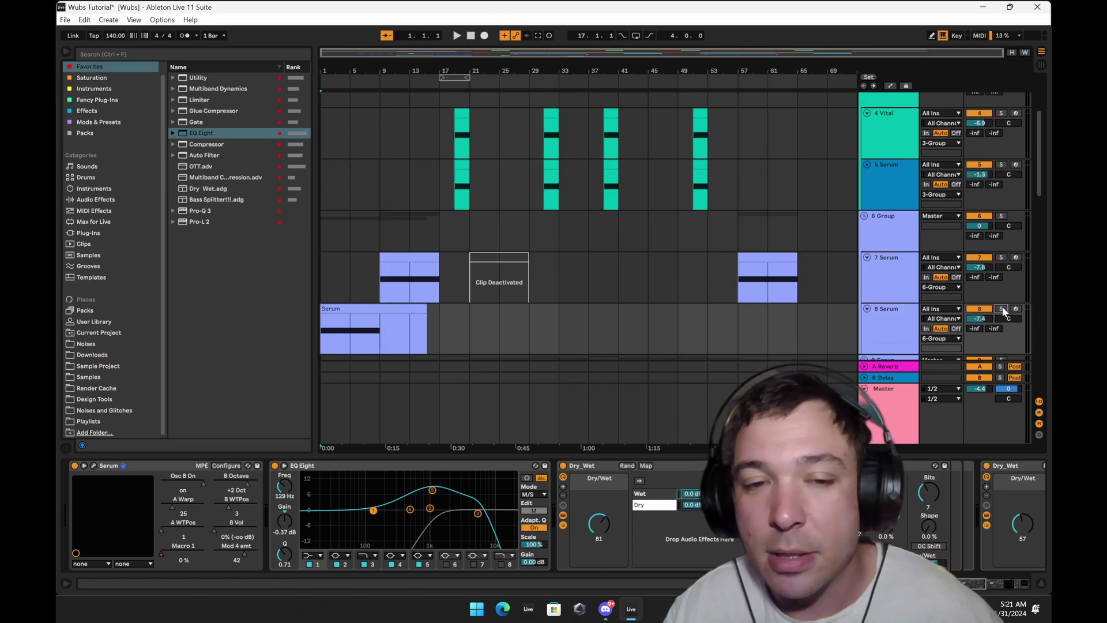
{"action": "key", "text": "space"}
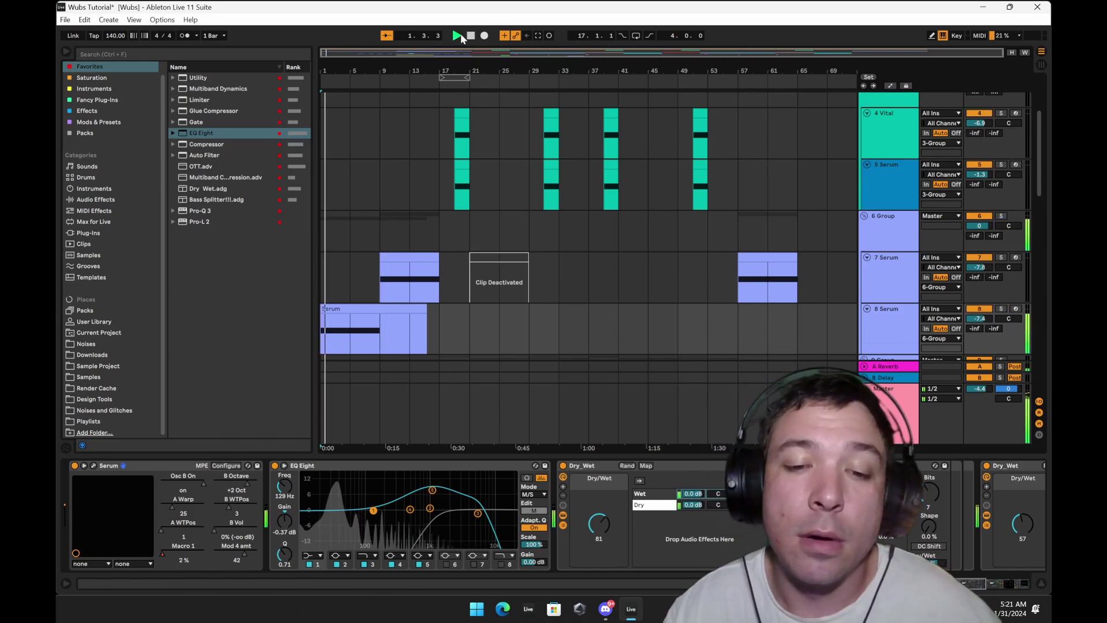
Switch the channel edited by track 8's mid/side EQ Eight while the arrangement plays.
{"action": "scroll", "coordinate": [576, 291], "scroll_direction": "down", "scroll_amount": 1}
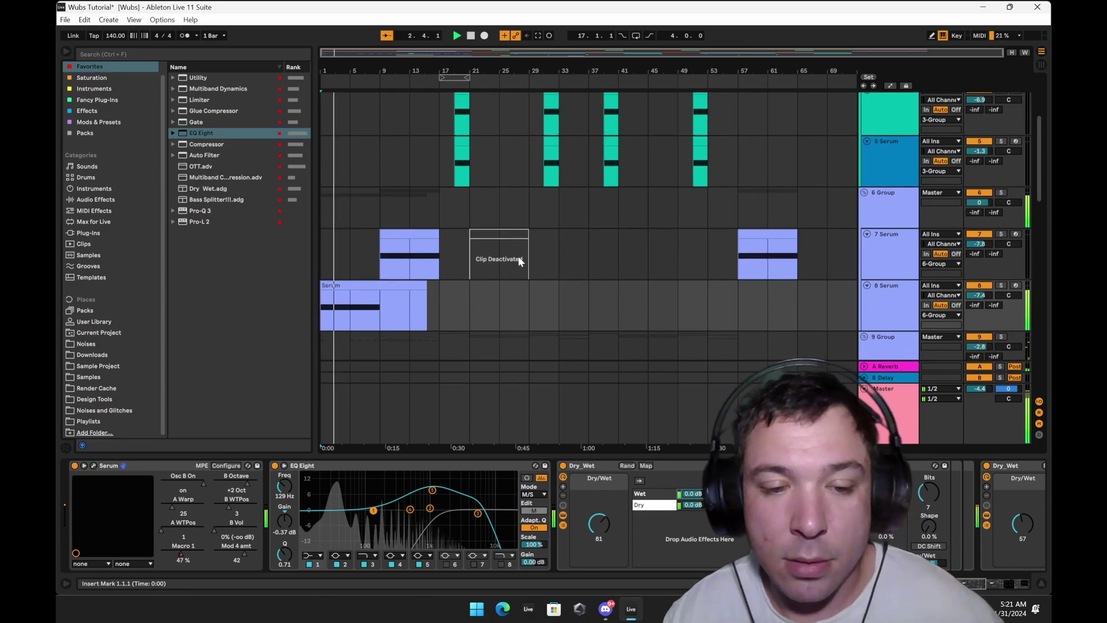
{"action": "left_click", "coordinate": [533, 511]}
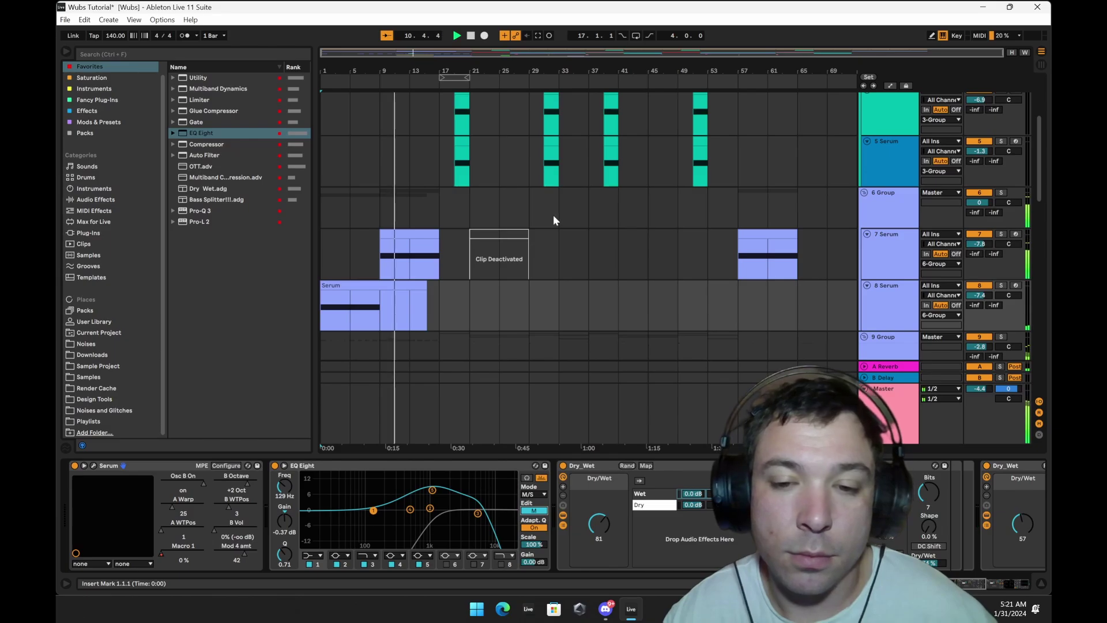
Look through oscillator A's Digital wavetables in track 7's Serum during playback and close its window.
{"action": "scroll", "coordinate": [534, 242], "scroll_direction": "up", "scroll_amount": 1}
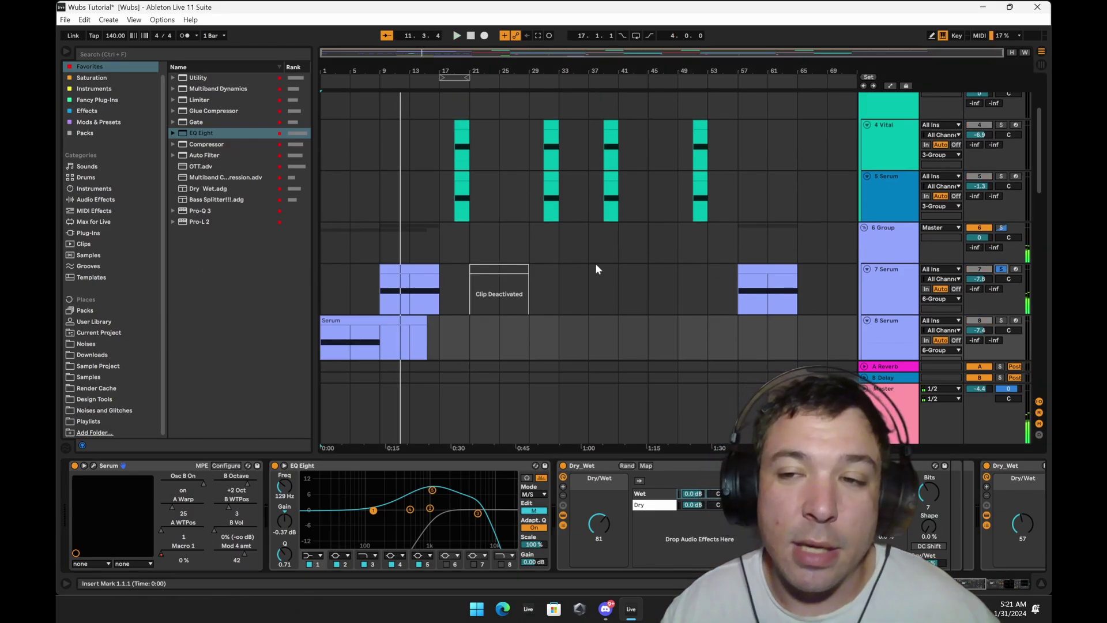
{"action": "left_click", "coordinate": [891, 295]}
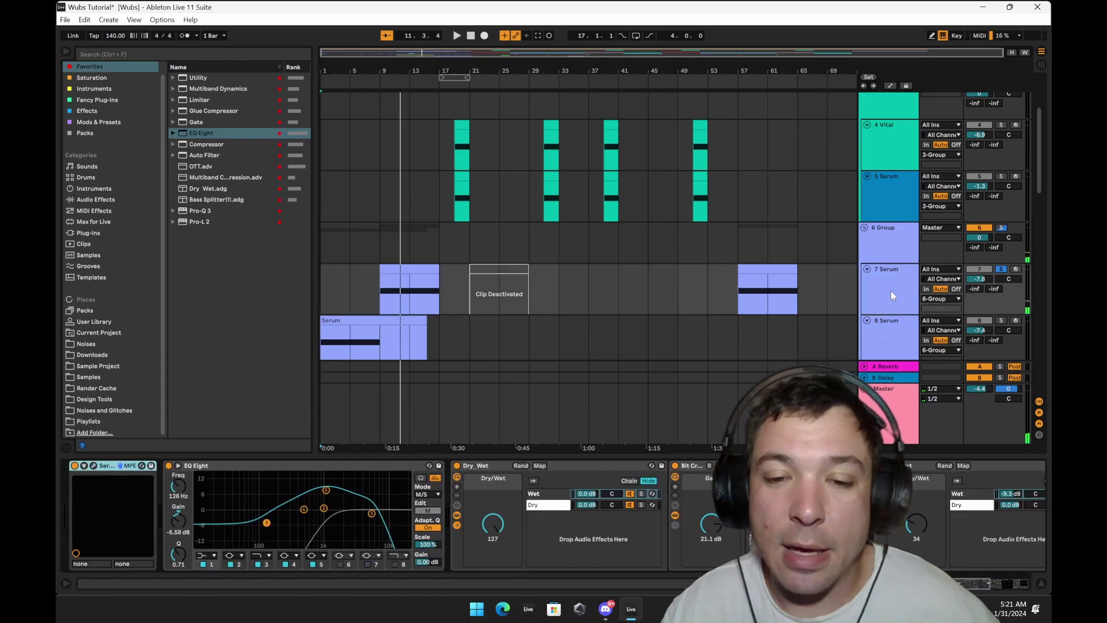
{"action": "left_click", "coordinate": [94, 467]}
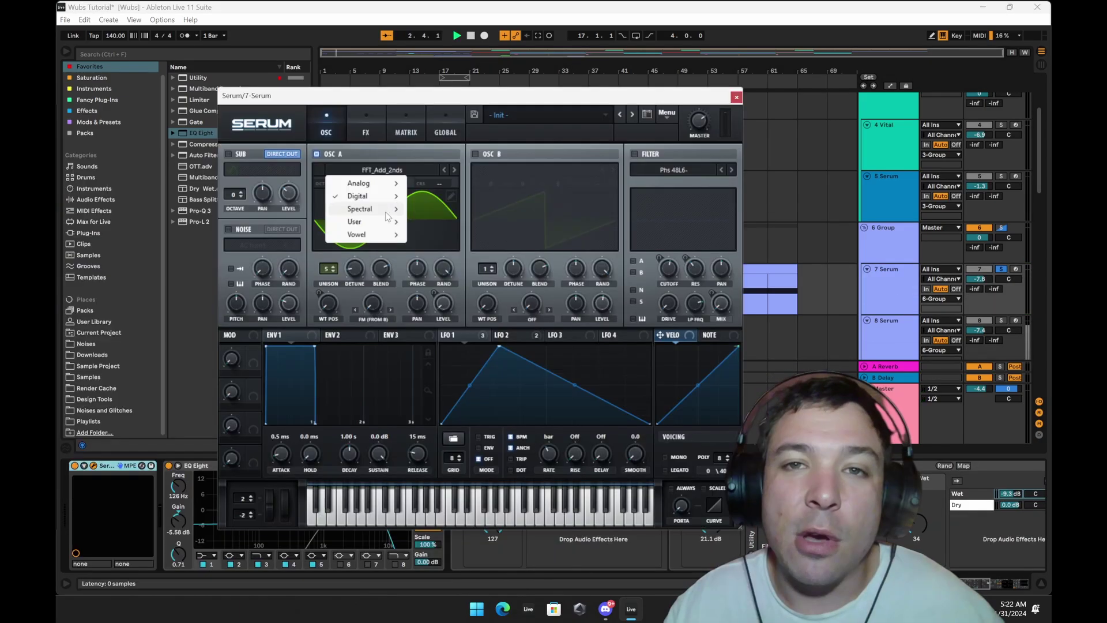
{"action": "mouse_move", "coordinate": [377, 199]}
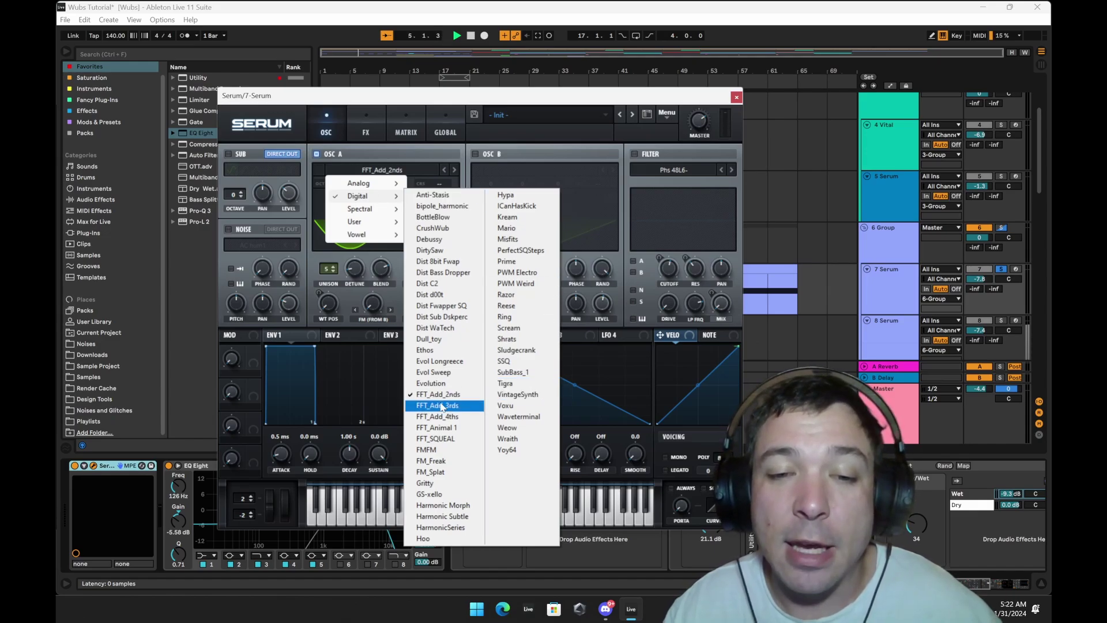
{"action": "left_click", "coordinate": [487, 129]}
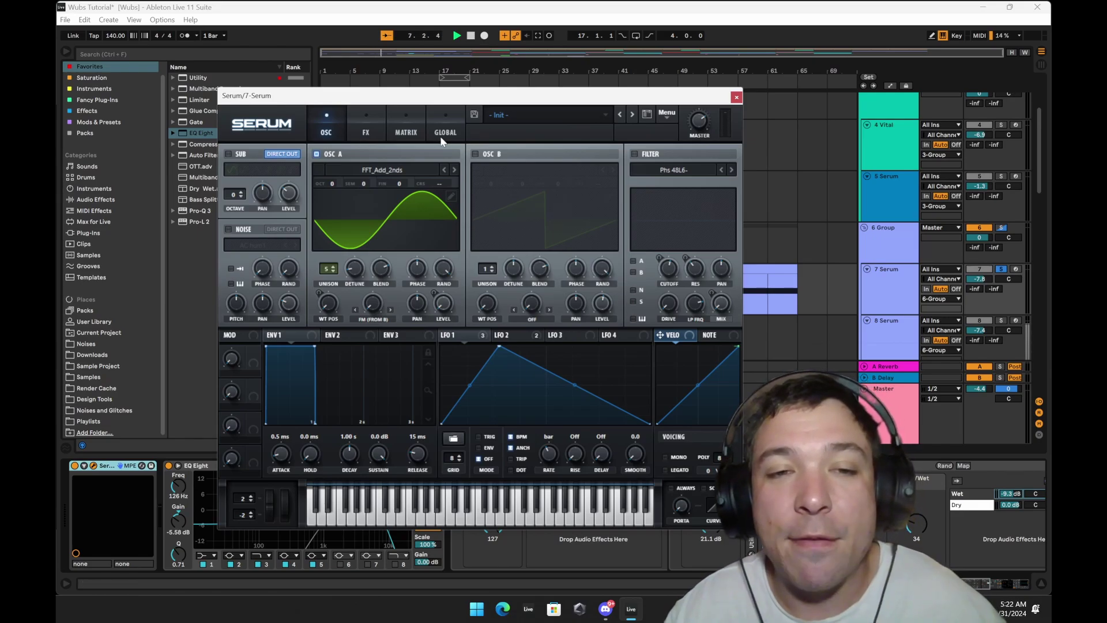
{"action": "left_click", "coordinate": [735, 98]}
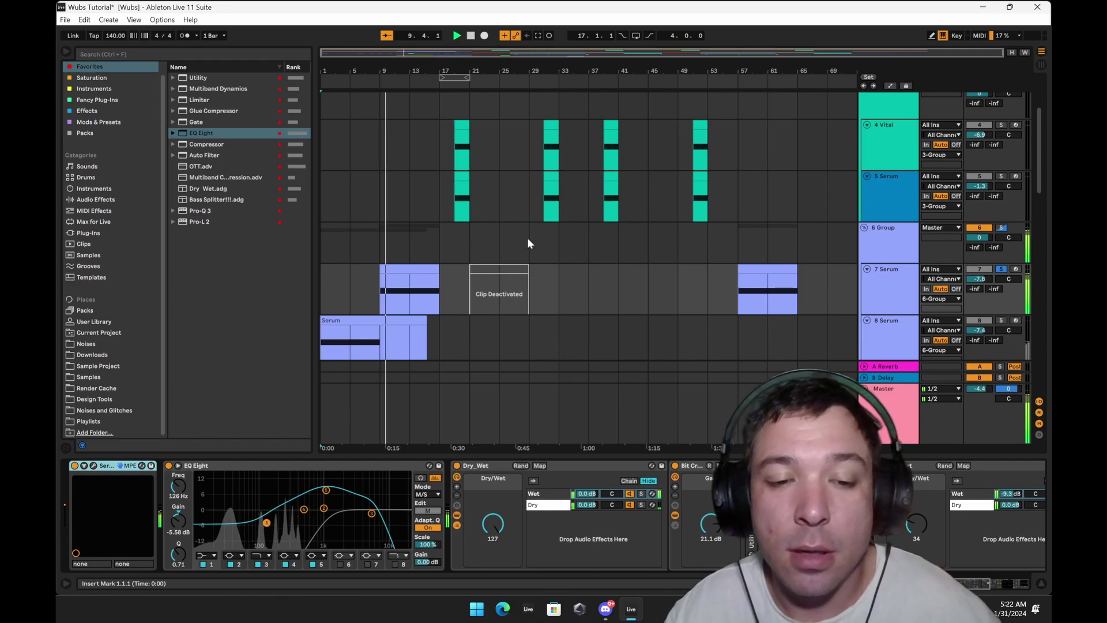
Reopen track 7's Serum, examine its LFO 2 shape and effects page during playback, and close its window.
{"action": "left_click", "coordinate": [93, 465]}
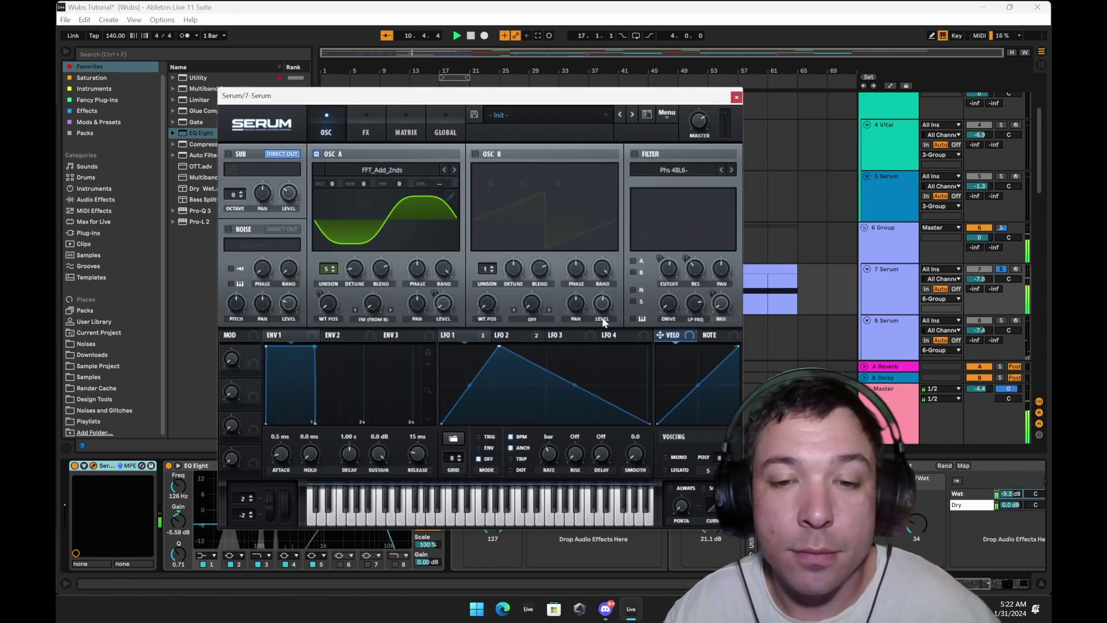
{"action": "left_click", "coordinate": [531, 334]}
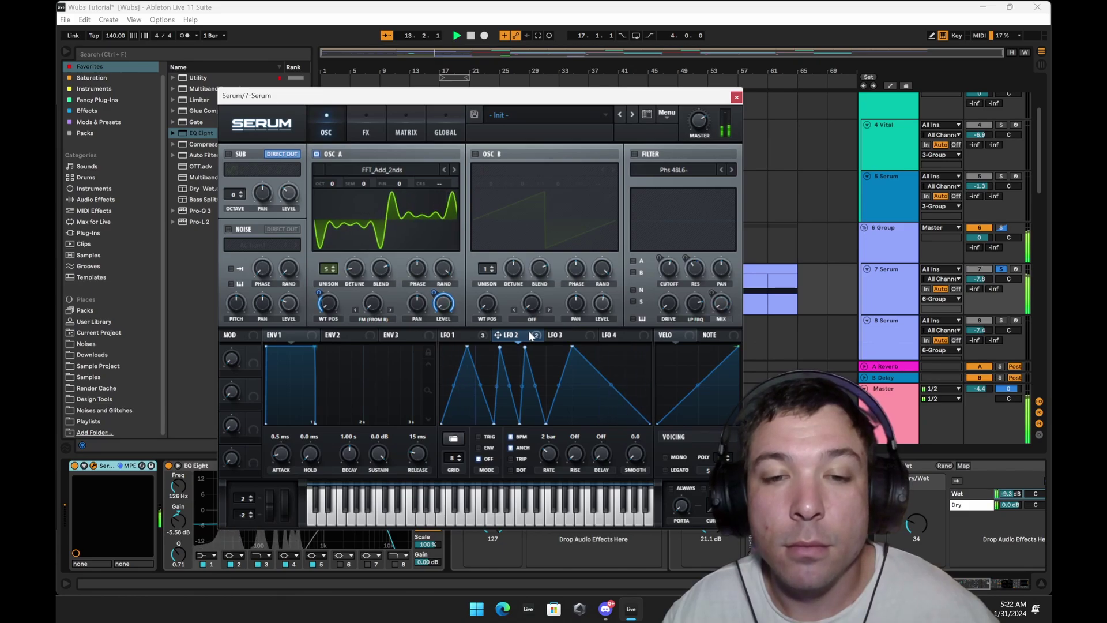
{"action": "left_click", "coordinate": [367, 132]}
{"action": "left_click", "coordinate": [328, 122]}
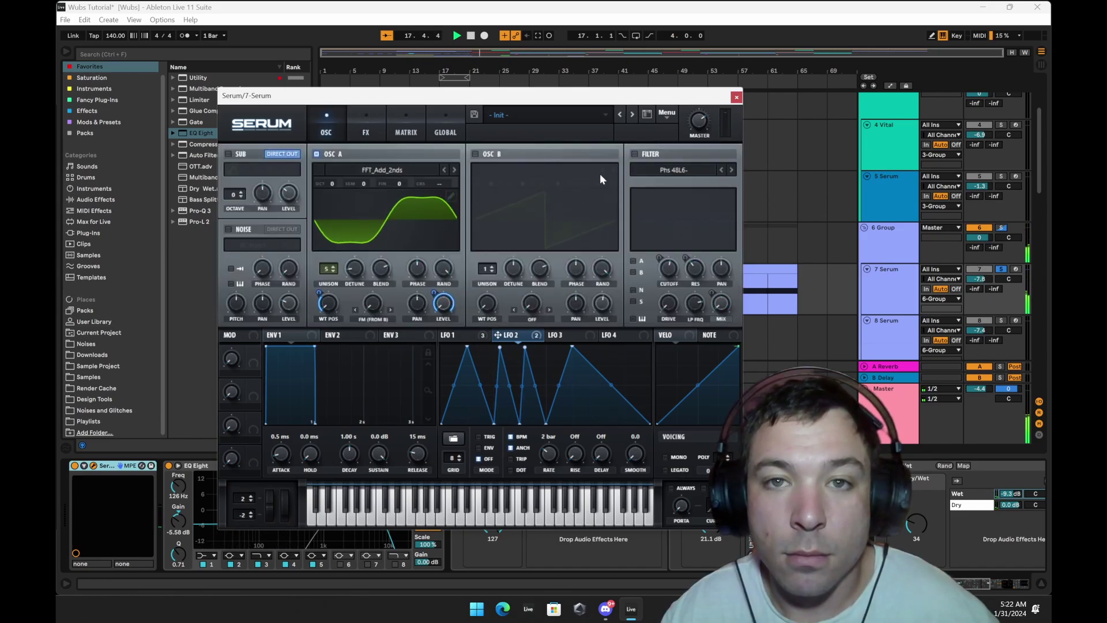
{"action": "left_click", "coordinate": [736, 97]}
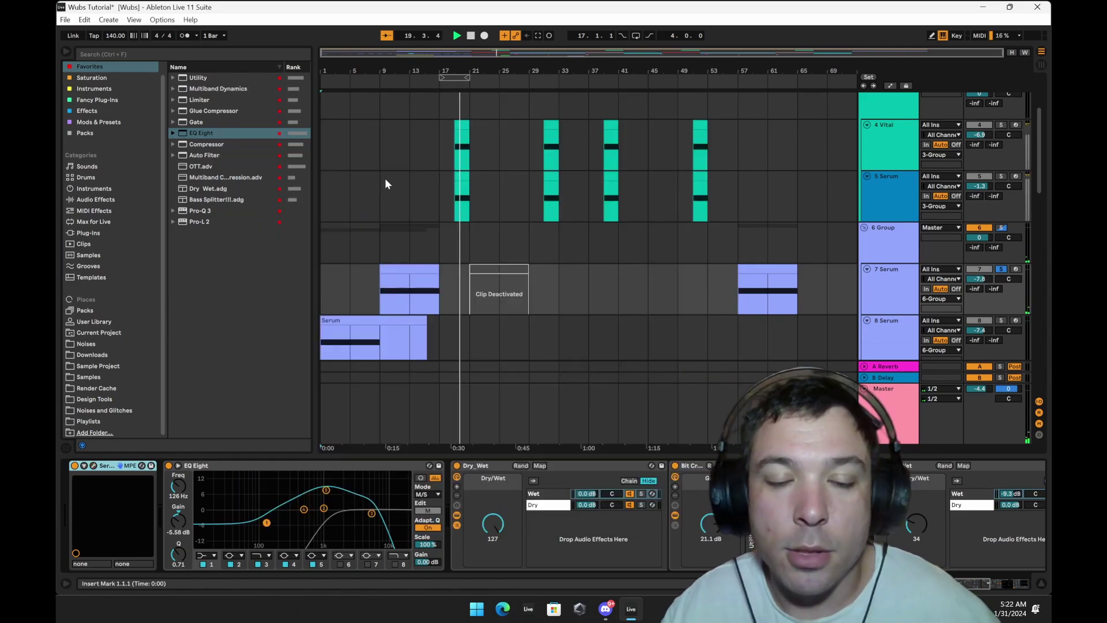
Open the Serum on track 11 in the red 10 Group and audition its bass.
{"action": "scroll", "coordinate": [676, 255], "scroll_direction": "down", "scroll_amount": 5}
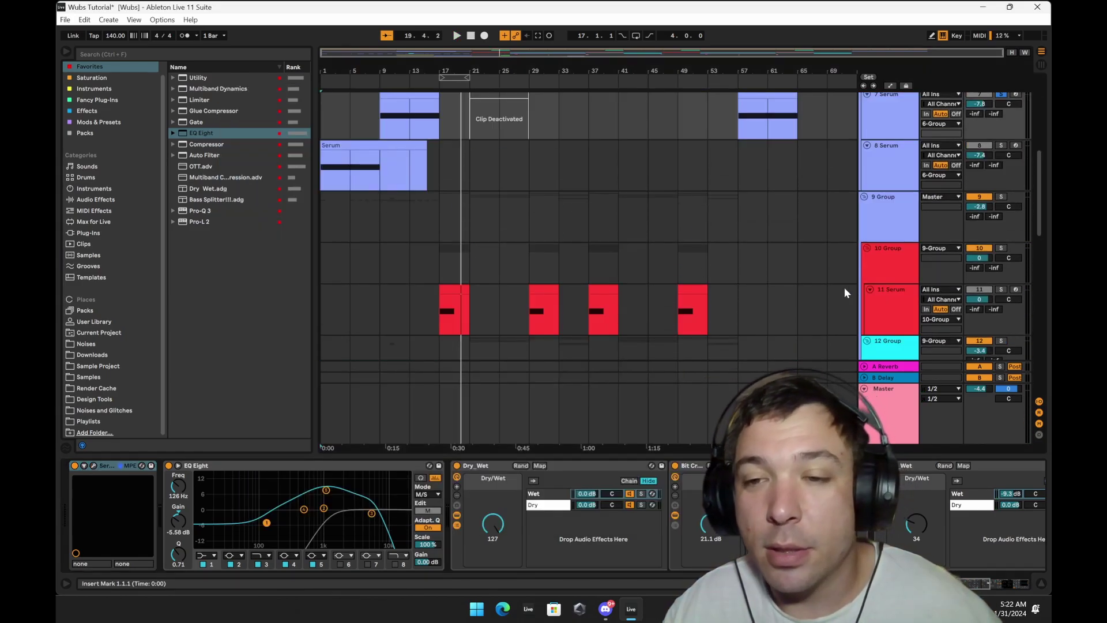
{"action": "scroll", "coordinate": [843, 286], "scroll_direction": "down", "scroll_amount": 3}
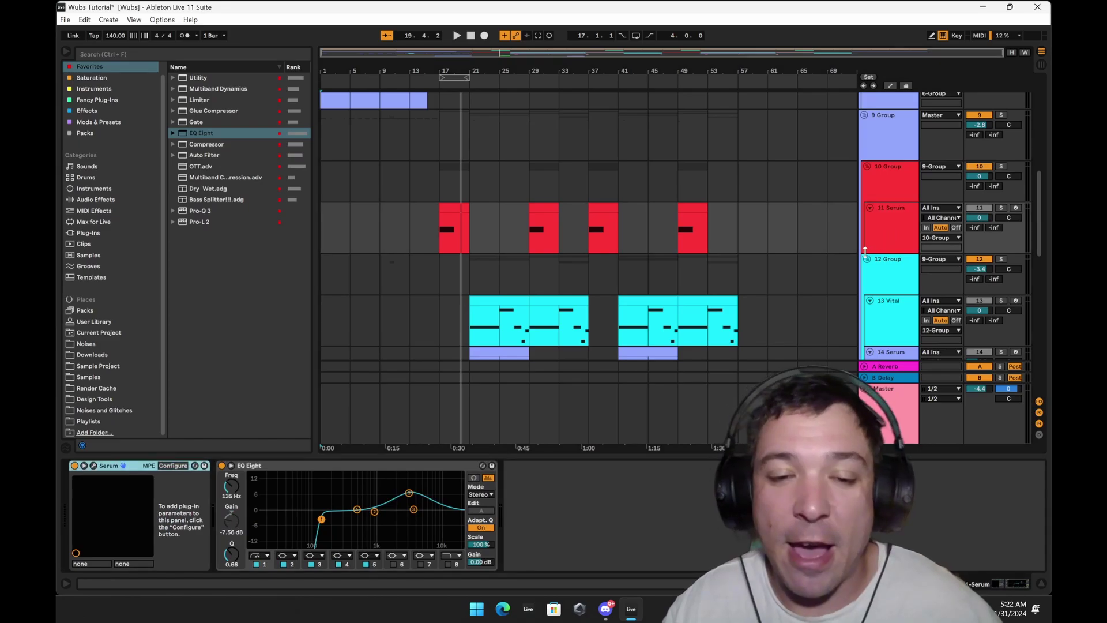
{"action": "key", "text": "ctrl+alt+p"}
{"action": "key", "text": "space"}
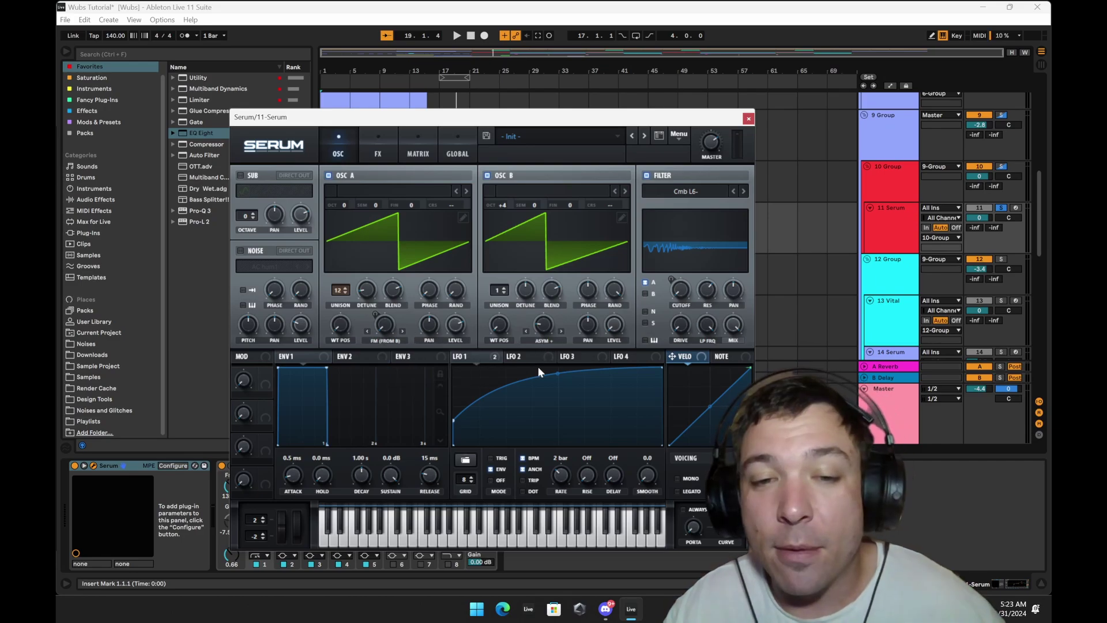
Examine LFO 2, LFO 1 and the effects and oscillator pages in track 11's Serum and close its window.
{"action": "left_click", "coordinate": [513, 356]}
{"action": "left_click", "coordinate": [468, 356]}
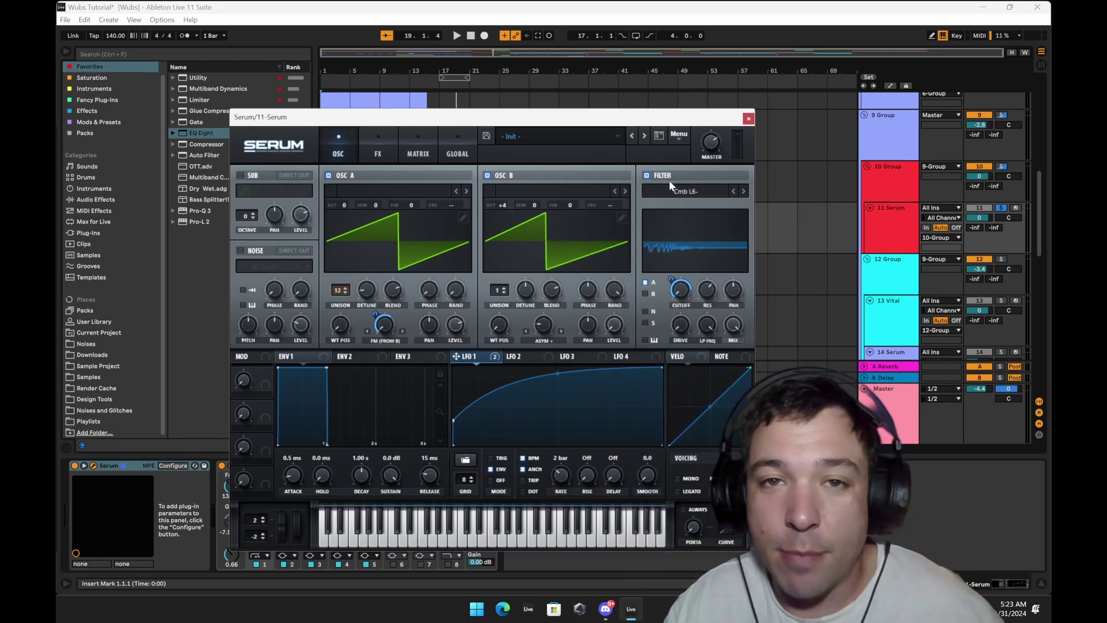
{"action": "left_click", "coordinate": [386, 140]}
{"action": "left_click", "coordinate": [337, 139]}
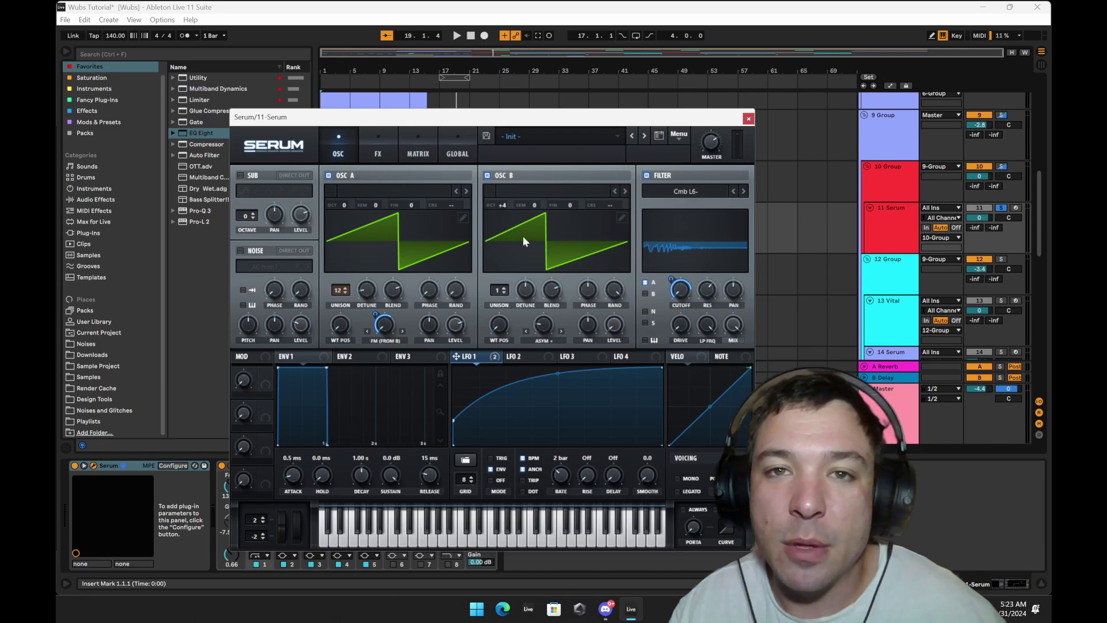
{"action": "left_click", "coordinate": [748, 118]}
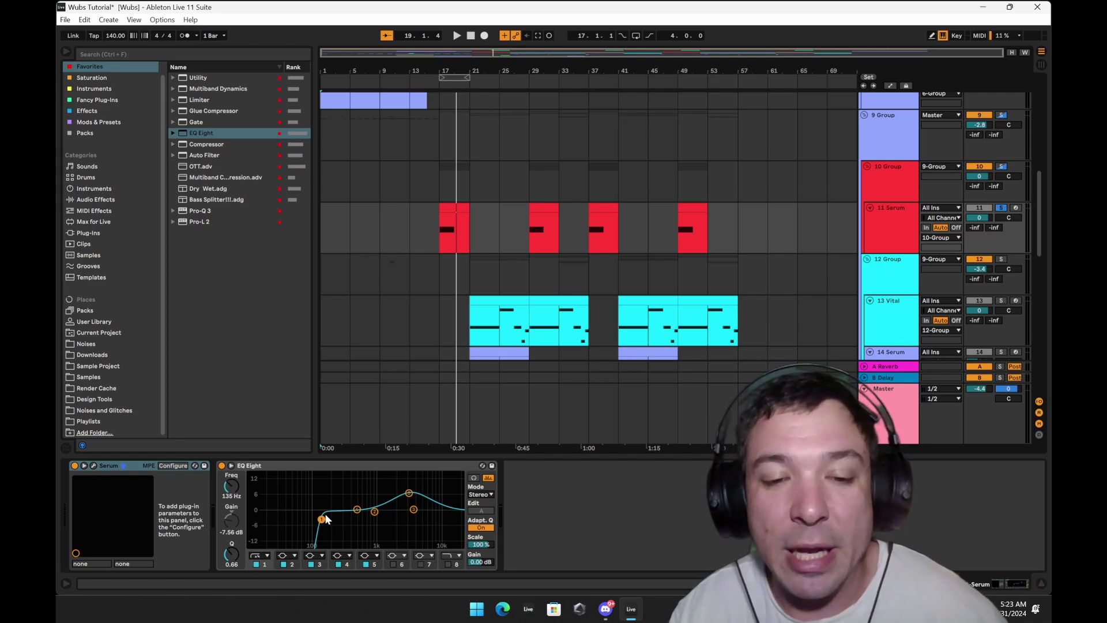
Play the soloed track 11 bass from just before its first clip near bar 17.
{"action": "key", "text": "space"}
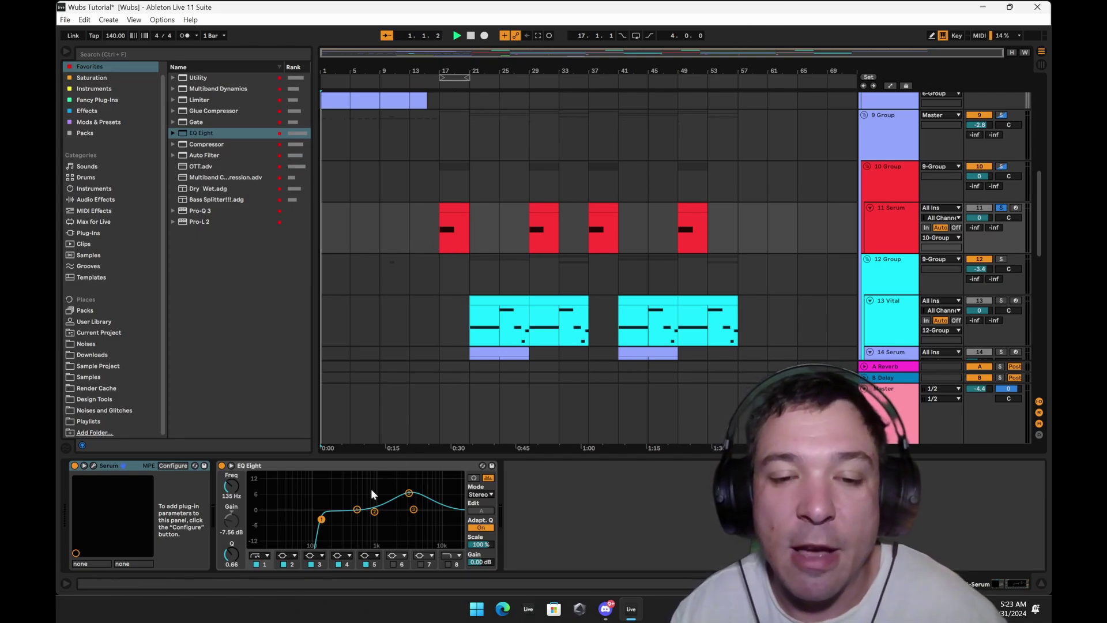
{"action": "left_click", "coordinate": [435, 84]}
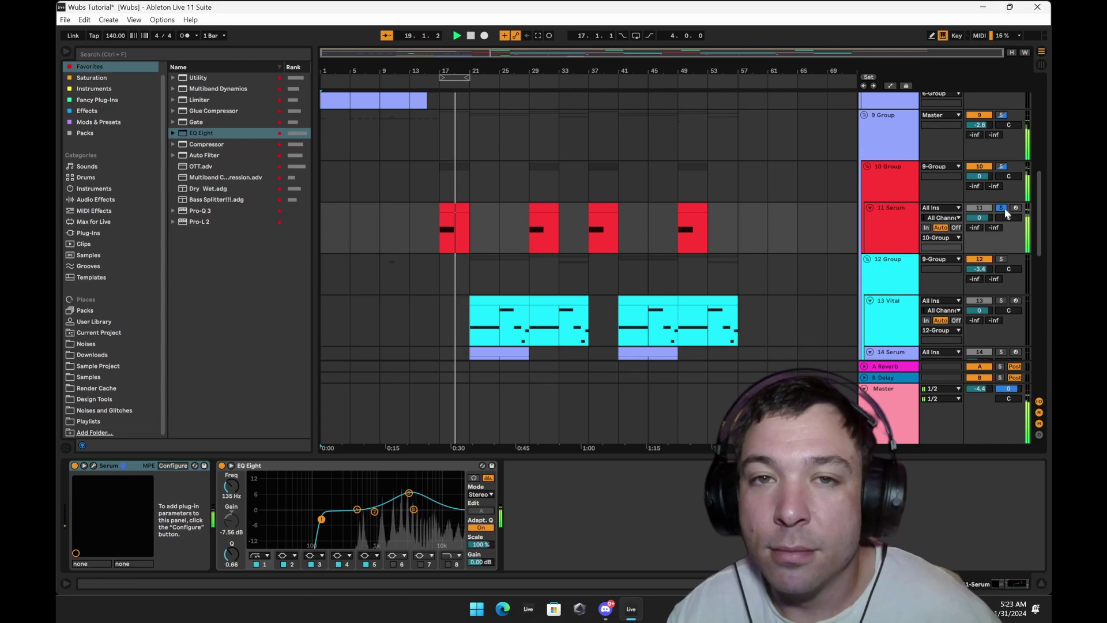
Open the Serum on track 5, look over its effects and oscillator pages, and move its window clear of the track controls.
{"action": "scroll", "coordinate": [468, 363], "scroll_direction": "up", "scroll_amount": 5}
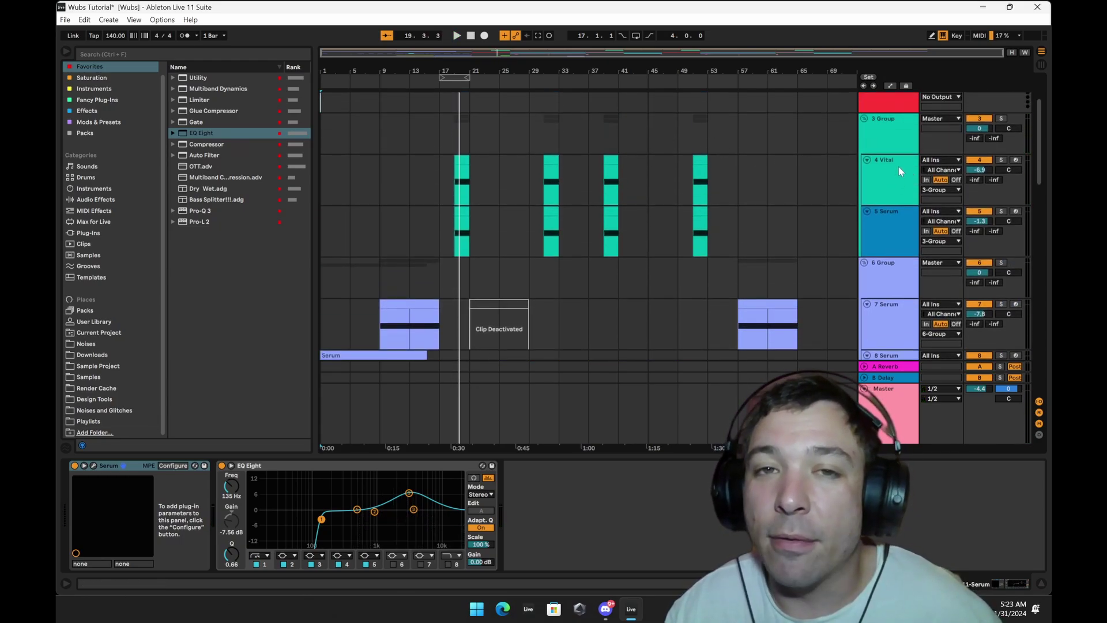
{"action": "left_click", "coordinate": [897, 225]}
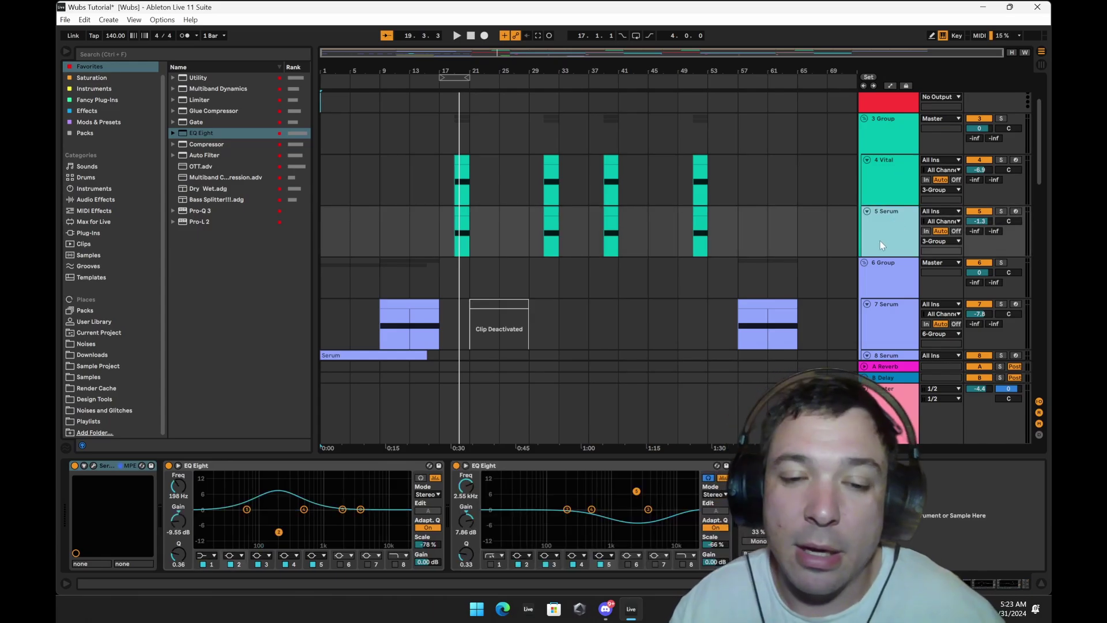
{"action": "left_click", "coordinate": [94, 466]}
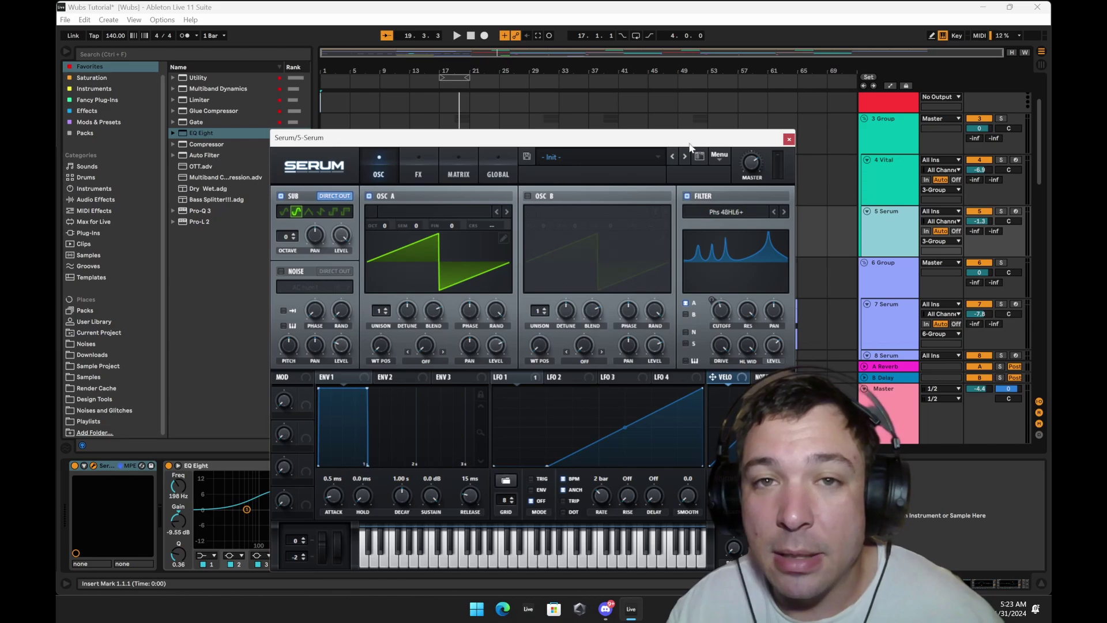
{"action": "left_click_drag", "start_coordinate": [690, 147], "coordinate": [684, 75]}
{"action": "left_click", "coordinate": [412, 99]}
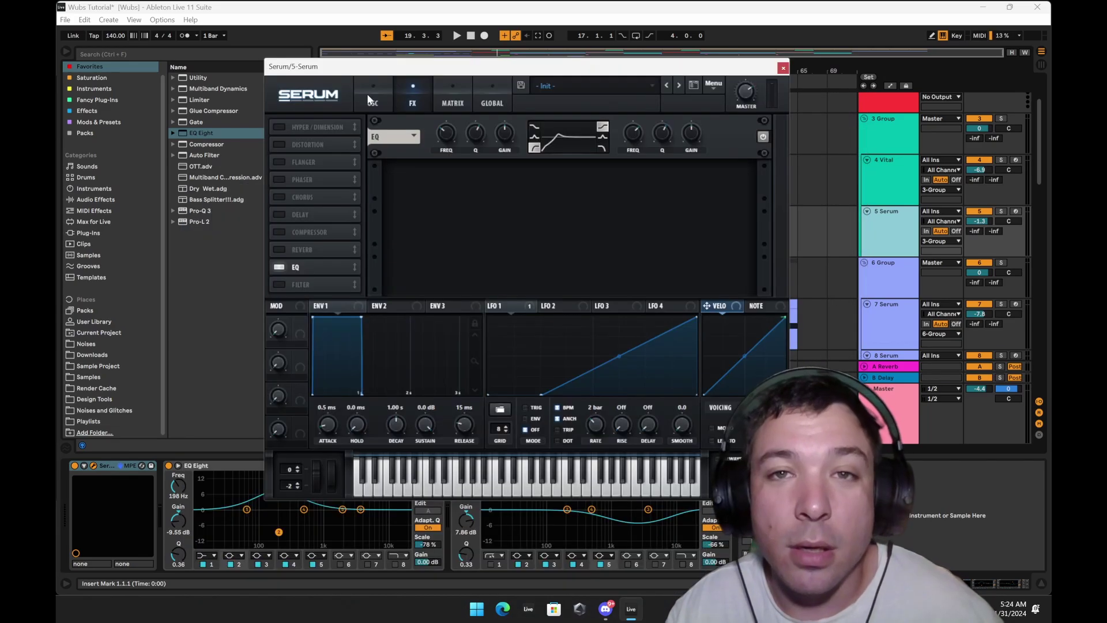
{"action": "left_click", "coordinate": [372, 99]}
{"action": "left_click_drag", "start_coordinate": [404, 66], "coordinate": [378, 256]}
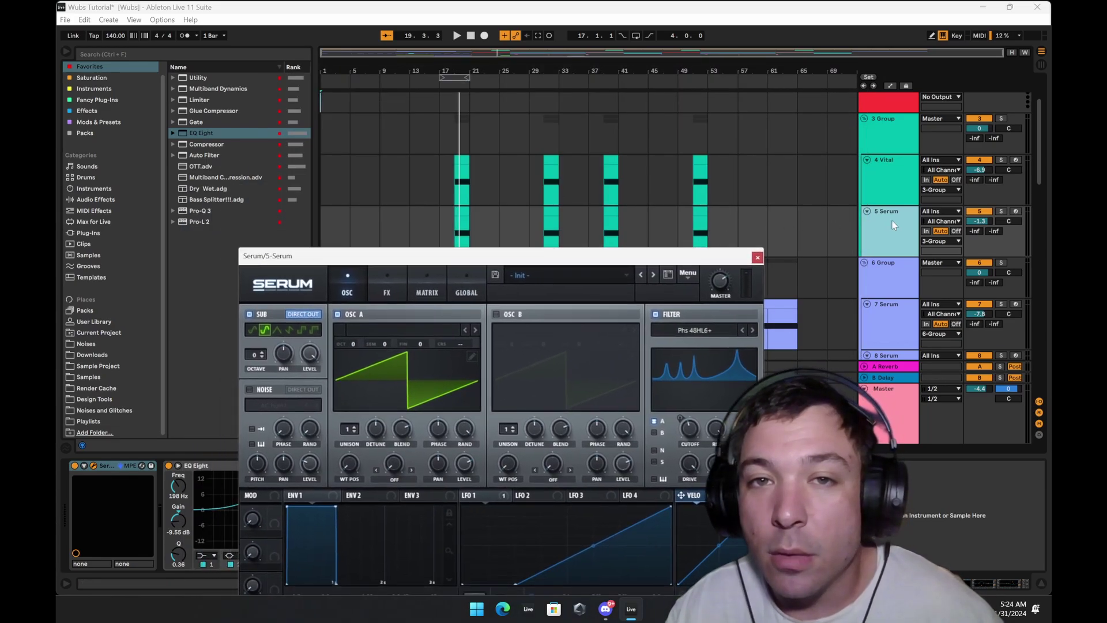
Solo track 5, play its bass and move the Serum window back up into full view.
{"action": "left_click", "coordinate": [1001, 211]}
{"action": "key", "text": "space"}
{"action": "left_click_drag", "start_coordinate": [522, 257], "coordinate": [536, 119]}
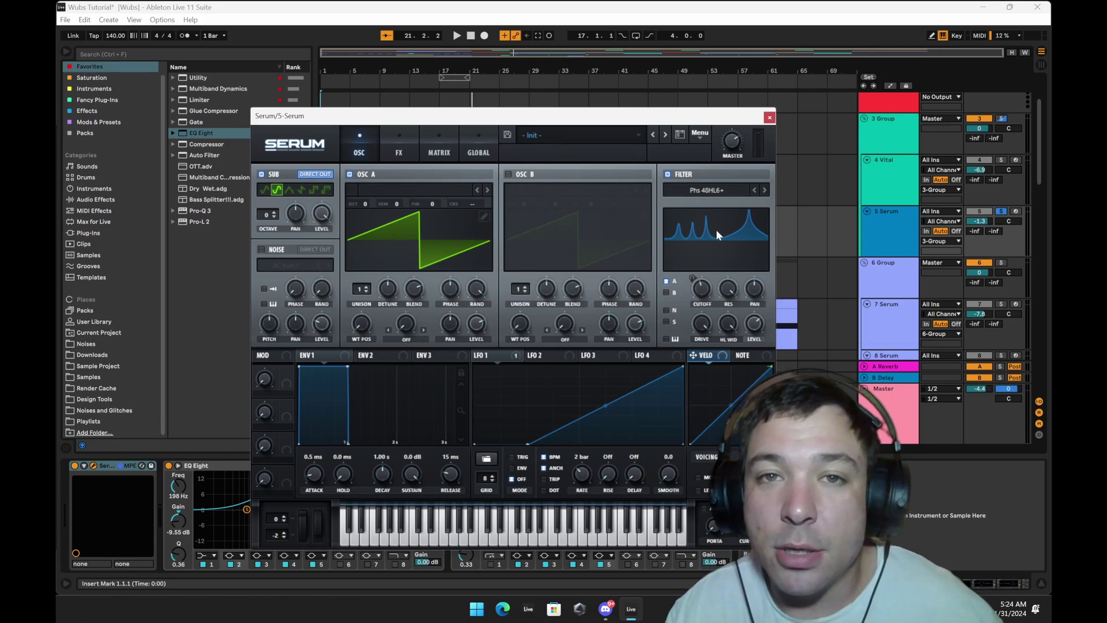
Examine the EQ effect and the sub oscillator in track 5's Serum and close its window.
{"action": "left_click", "coordinate": [397, 143]}
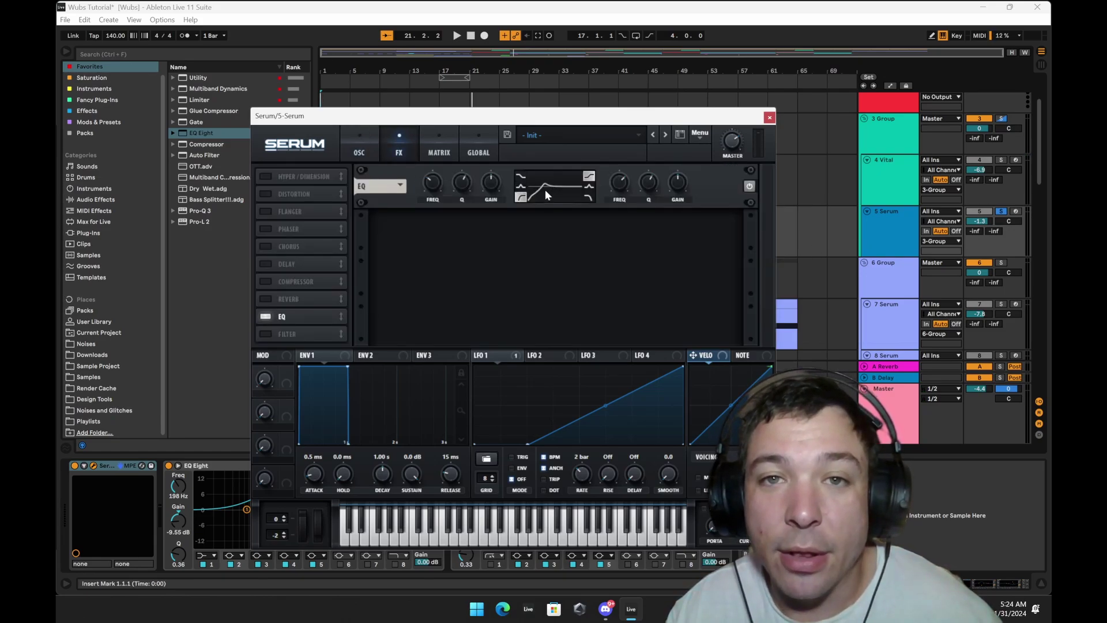
{"action": "left_click", "coordinate": [352, 135]}
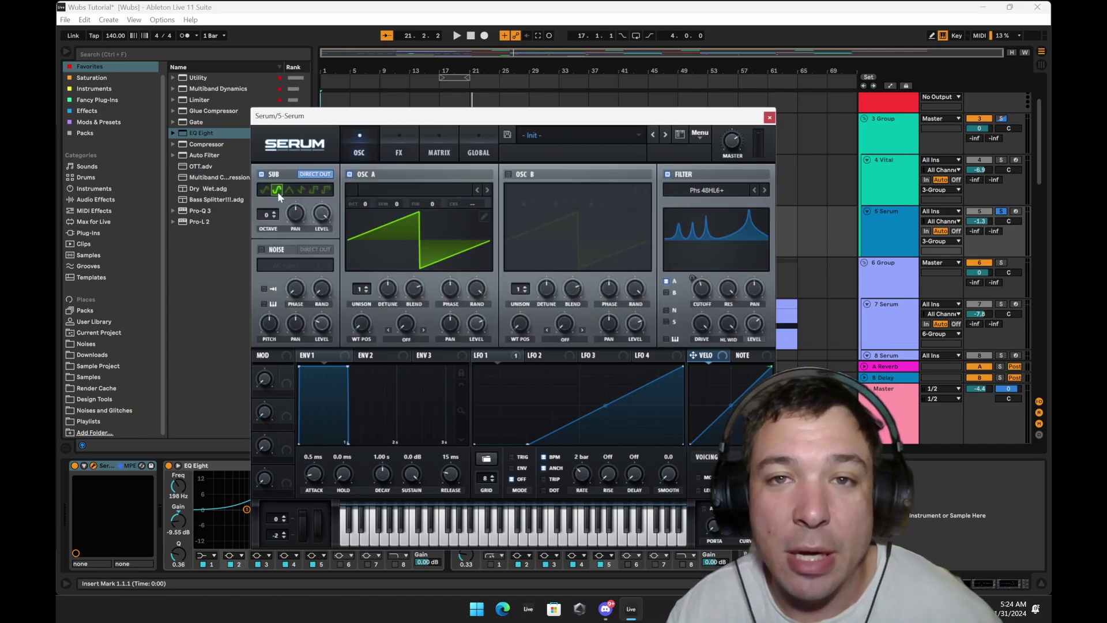
{"action": "left_click", "coordinate": [769, 119]}
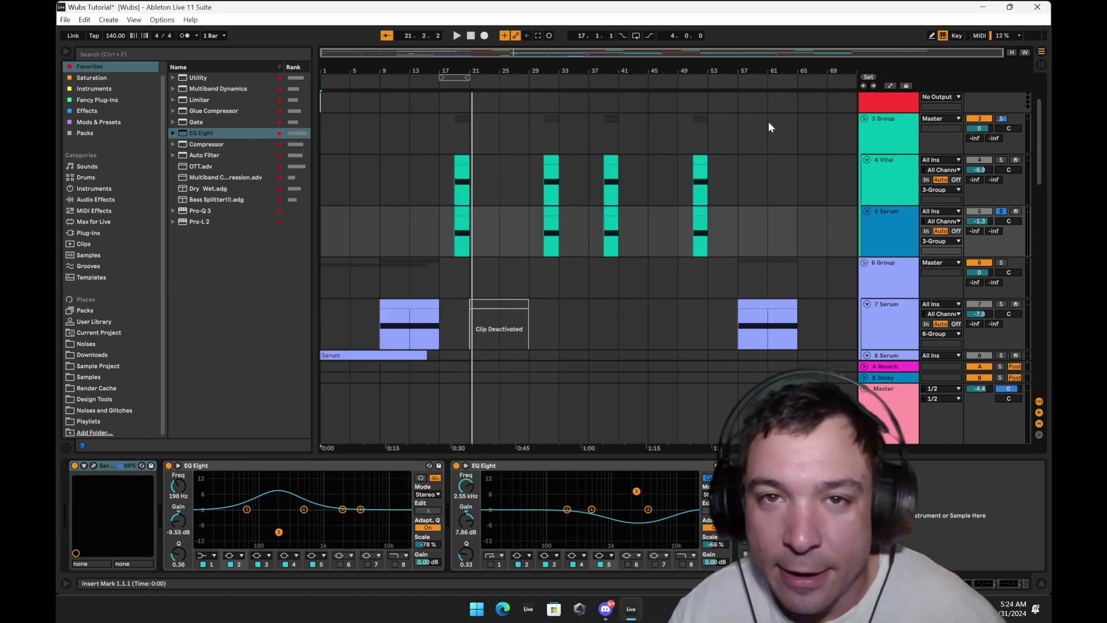
Solo the Vital on track 4, play its first clip and stop playback.
{"action": "left_click", "coordinate": [1002, 161]}
{"action": "left_click", "coordinate": [451, 119]}
{"action": "key", "text": "space"}
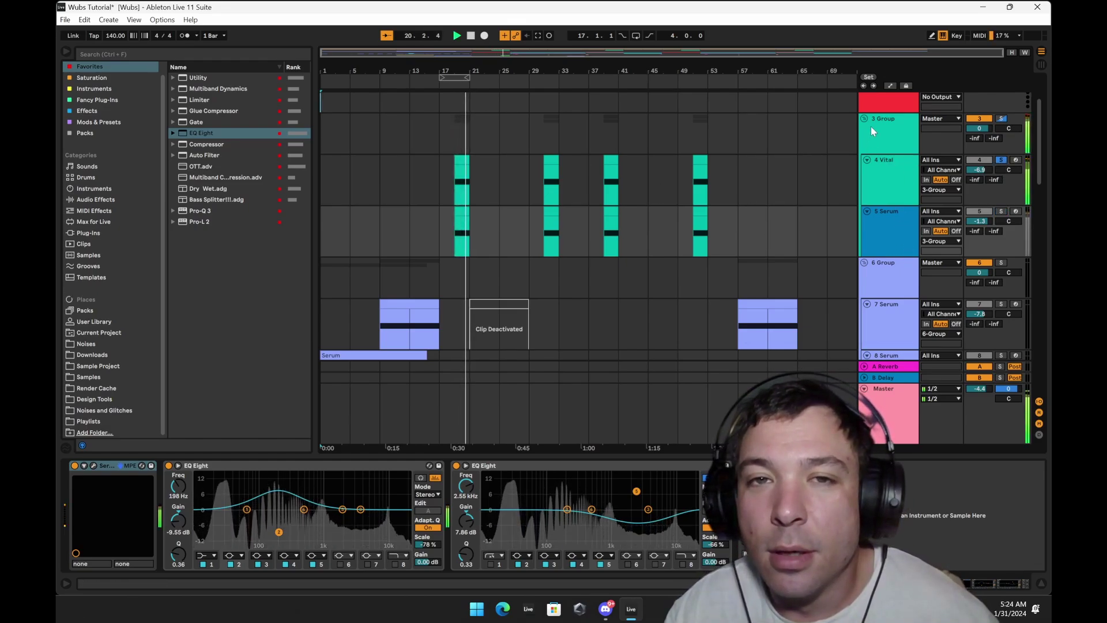
{"action": "key", "text": "space"}
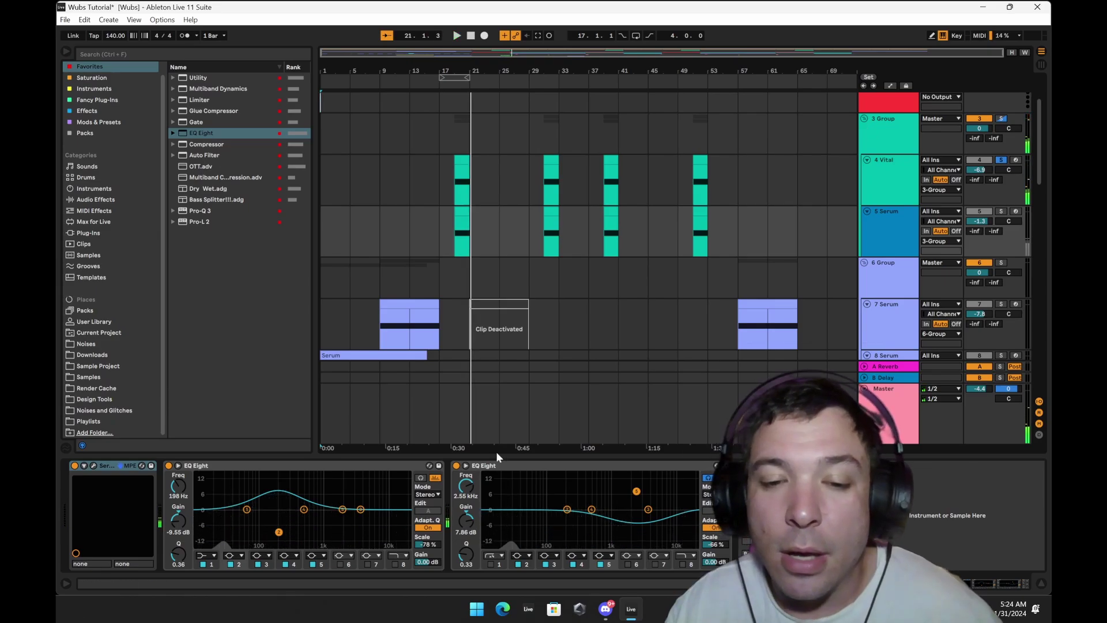
Show track 4's device chain, open its Vital and examine the effects page.
{"action": "left_click", "coordinate": [870, 169]}
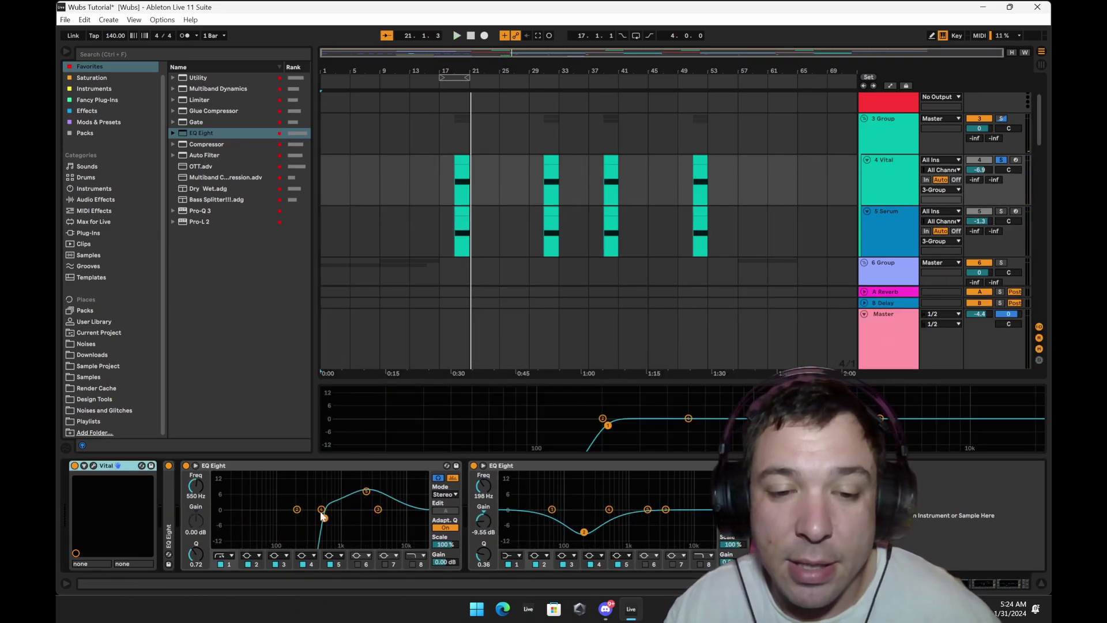
{"action": "left_click", "coordinate": [94, 466]}
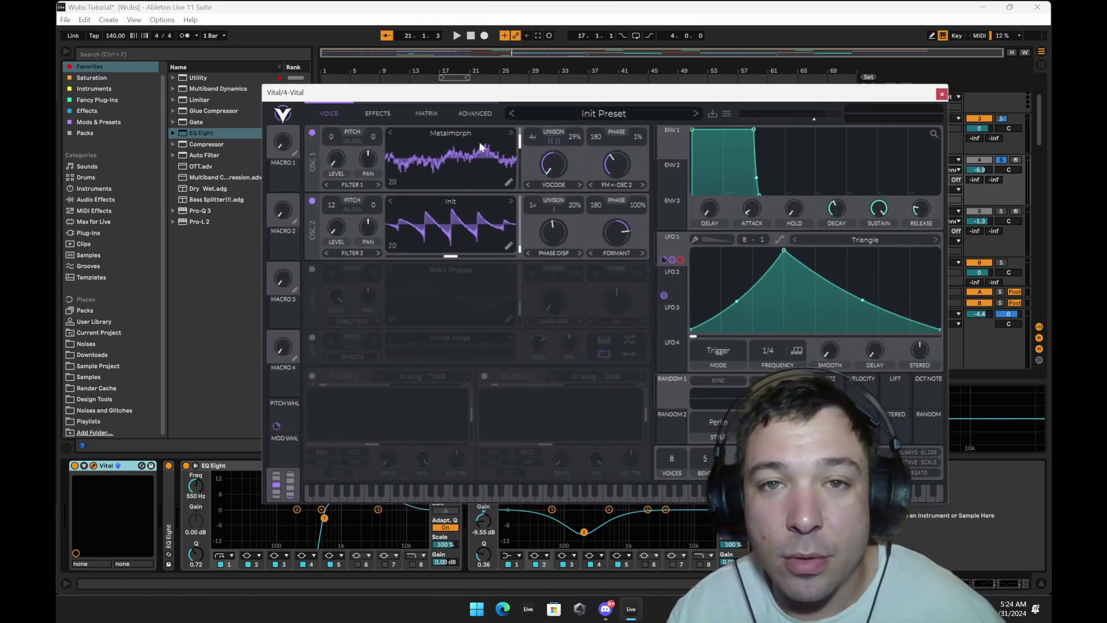
{"action": "left_click", "coordinate": [377, 113]}
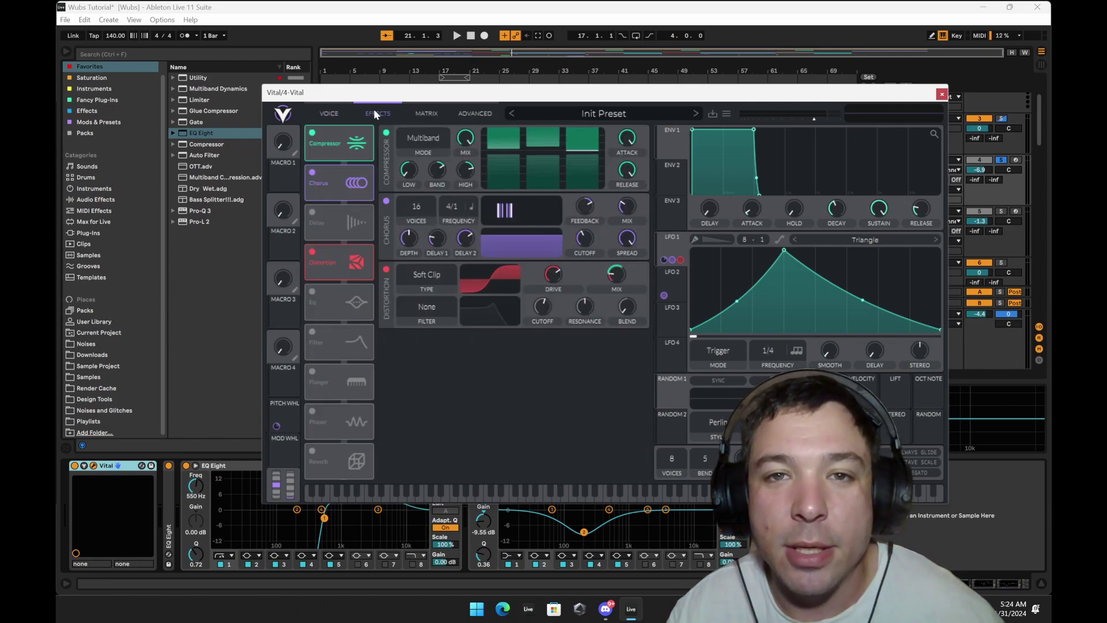
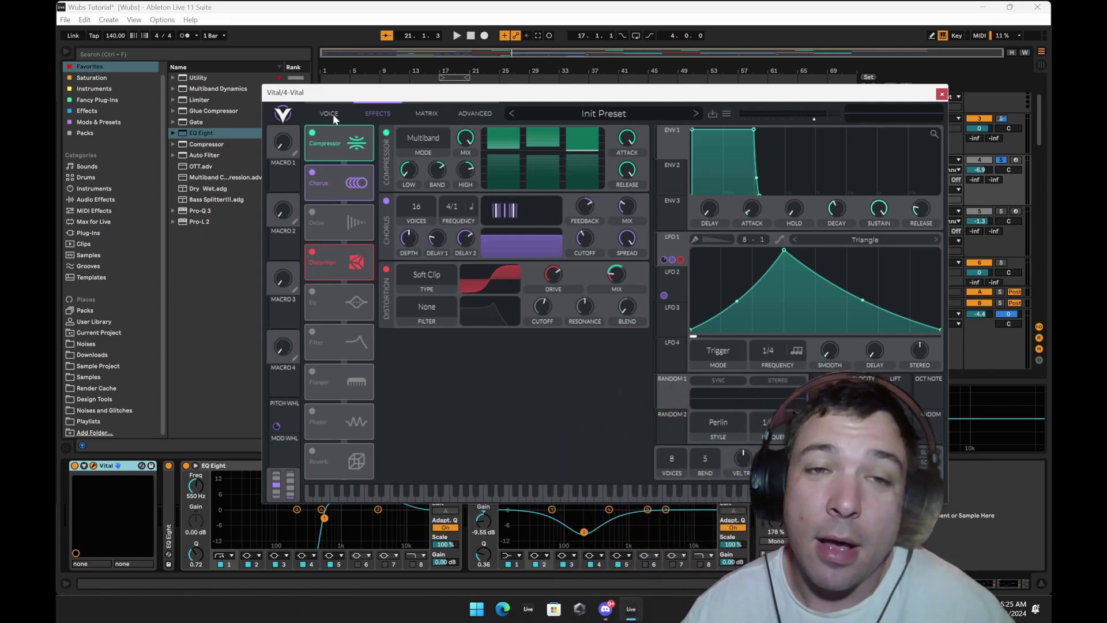
Examine the voice and effects pages of track 4's Vital and close its window.
{"action": "left_click", "coordinate": [331, 114]}
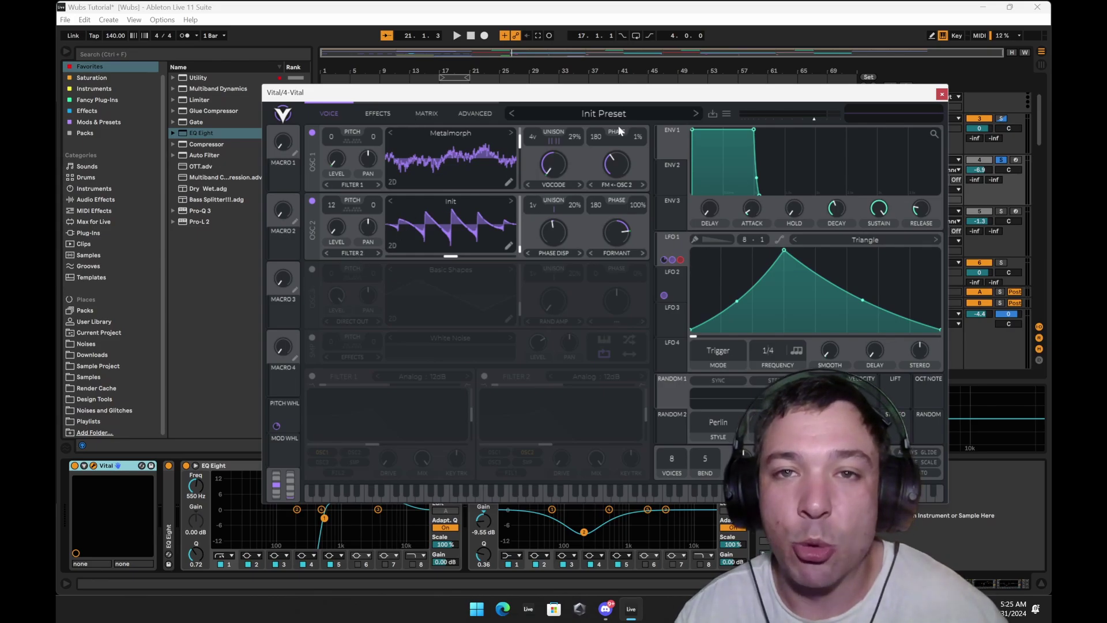
{"action": "left_click", "coordinate": [383, 112]}
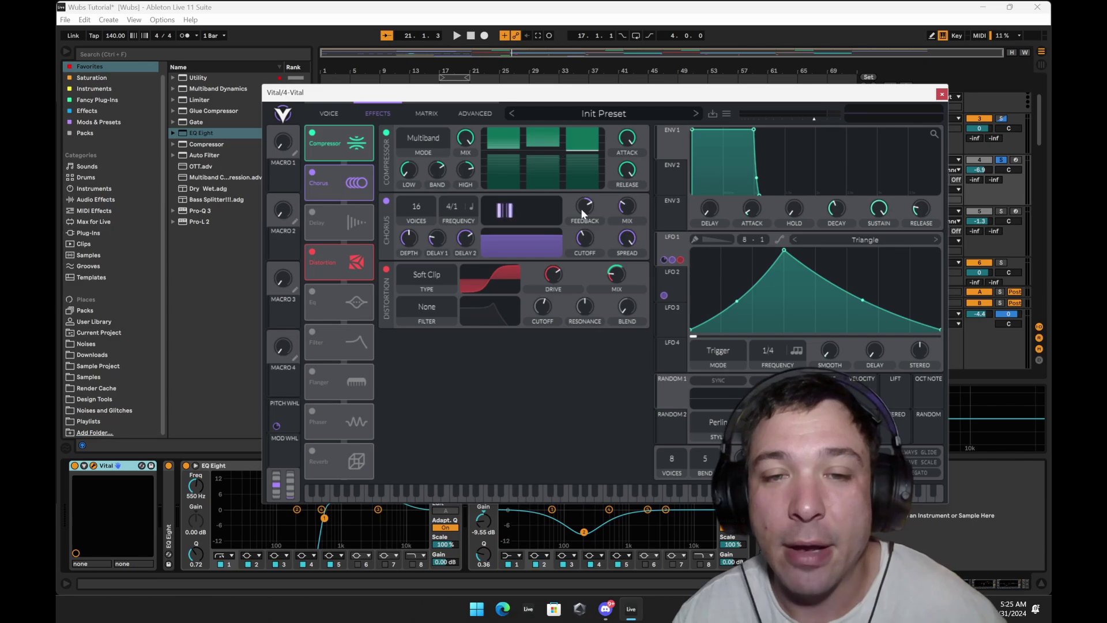
{"action": "left_click", "coordinate": [942, 93]}
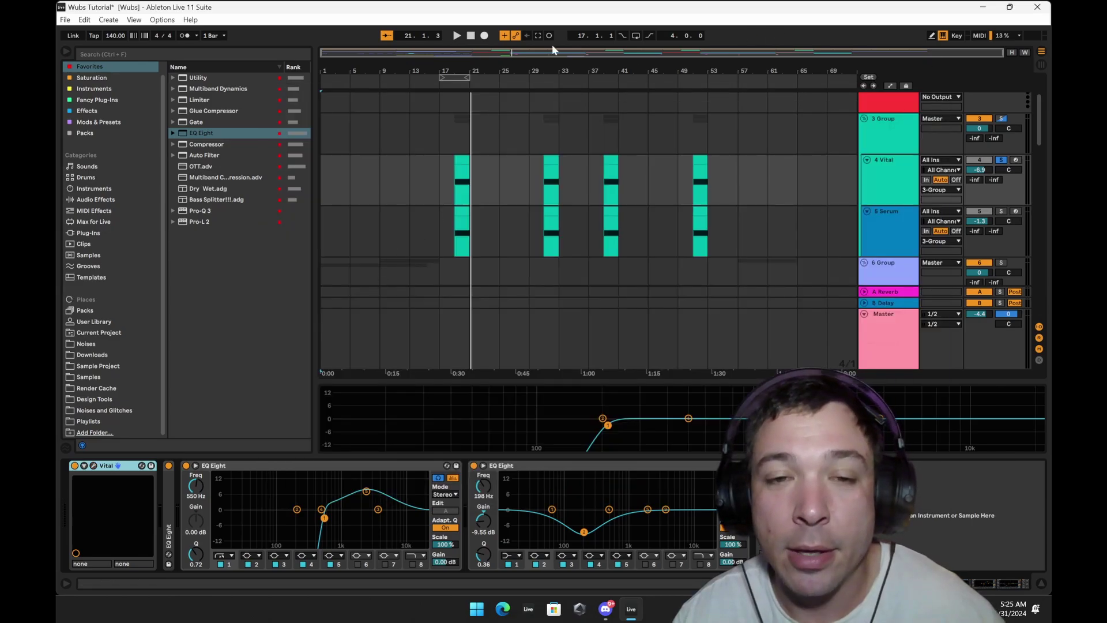
Solo the 3 Group, play its layered Vital and Serum bass and stop playback.
{"action": "key", "text": "space"}
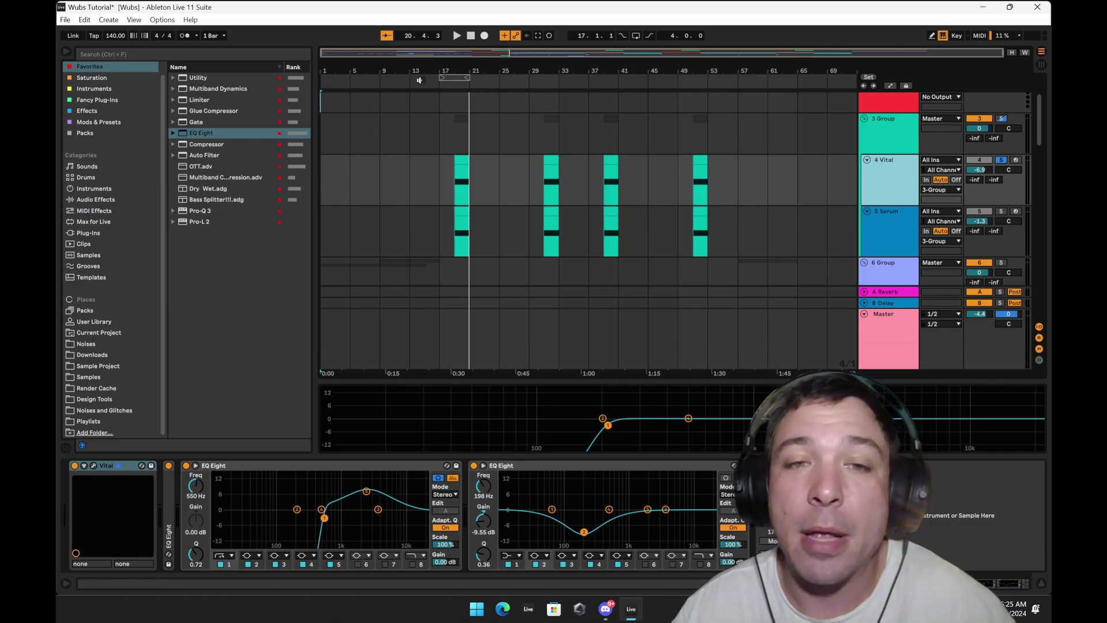
{"action": "left_click", "coordinate": [1002, 119]}
{"action": "left_click", "coordinate": [1001, 119]}
{"action": "left_click", "coordinate": [453, 85]}
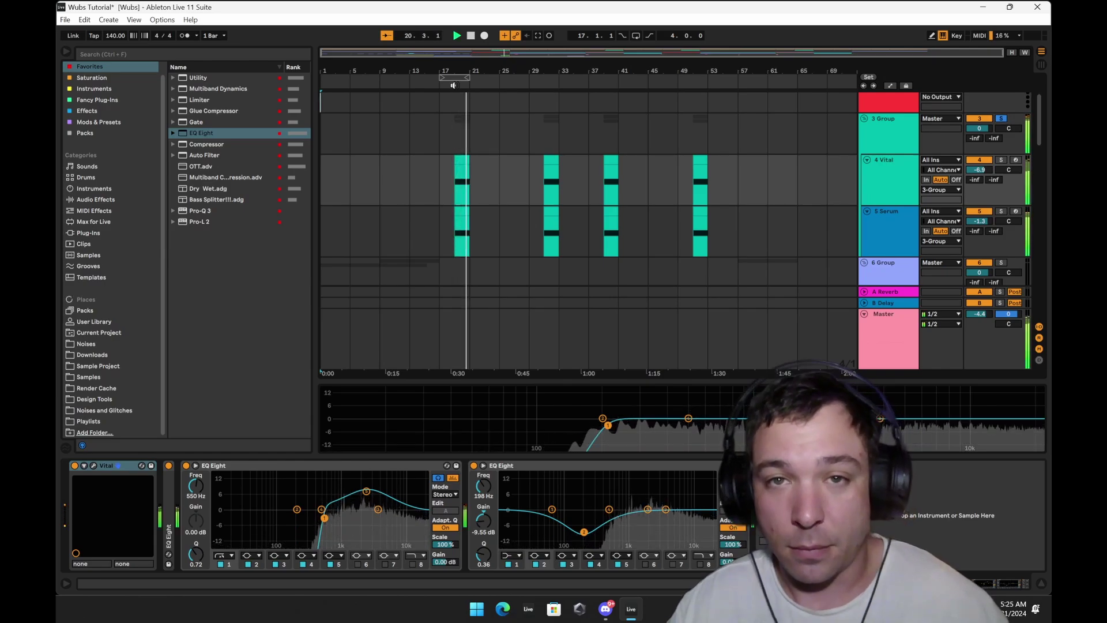
{"action": "key", "text": "space"}
Unsolo the 3 Group and play the full mix from about bar 15.
{"action": "left_click", "coordinate": [1000, 119]}
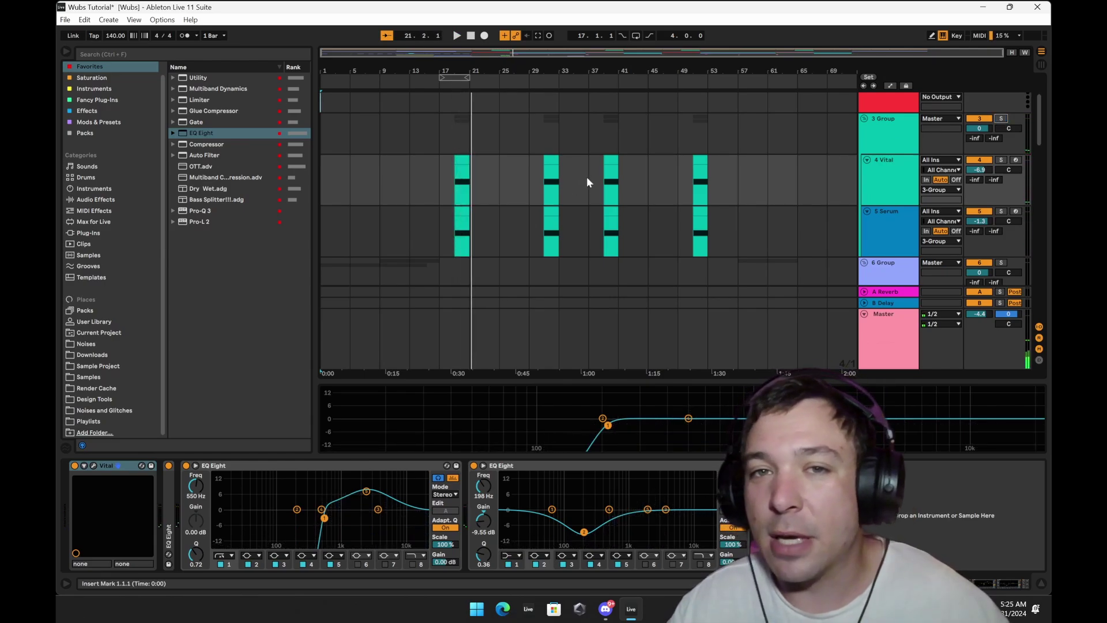
{"action": "scroll", "coordinate": [586, 177], "scroll_direction": "up", "scroll_amount": 3}
{"action": "left_click", "coordinate": [434, 84]}
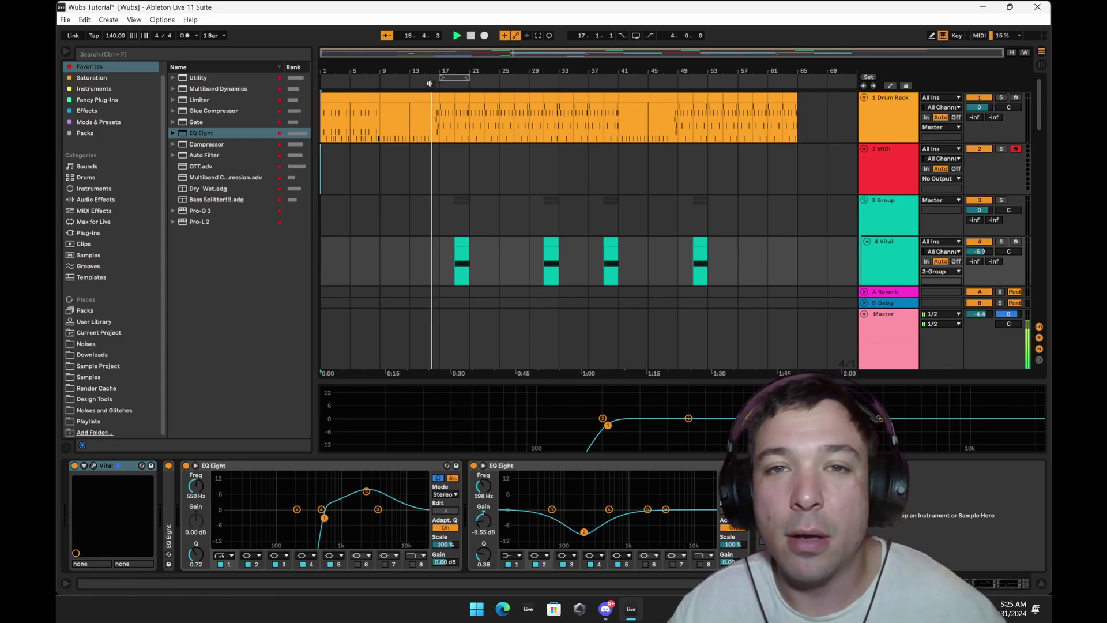
{"action": "scroll", "coordinate": [540, 163], "scroll_direction": "down", "scroll_amount": 3}
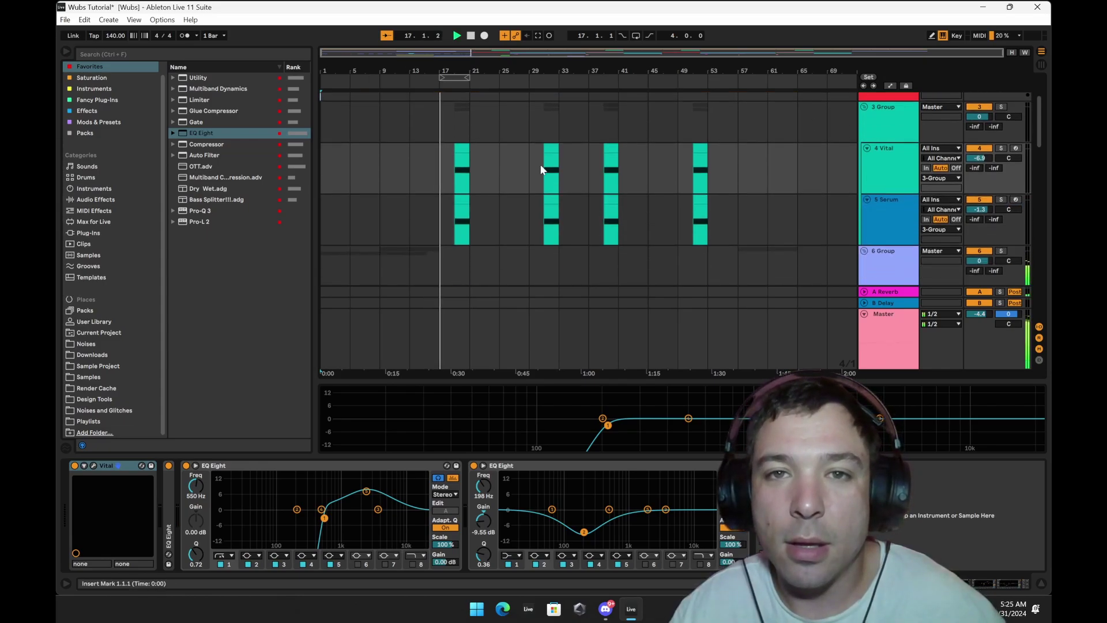
{"action": "scroll", "coordinate": [539, 164], "scroll_direction": "down", "scroll_amount": 1}
{"action": "scroll", "coordinate": [539, 164], "scroll_direction": "down", "scroll_amount": 2}
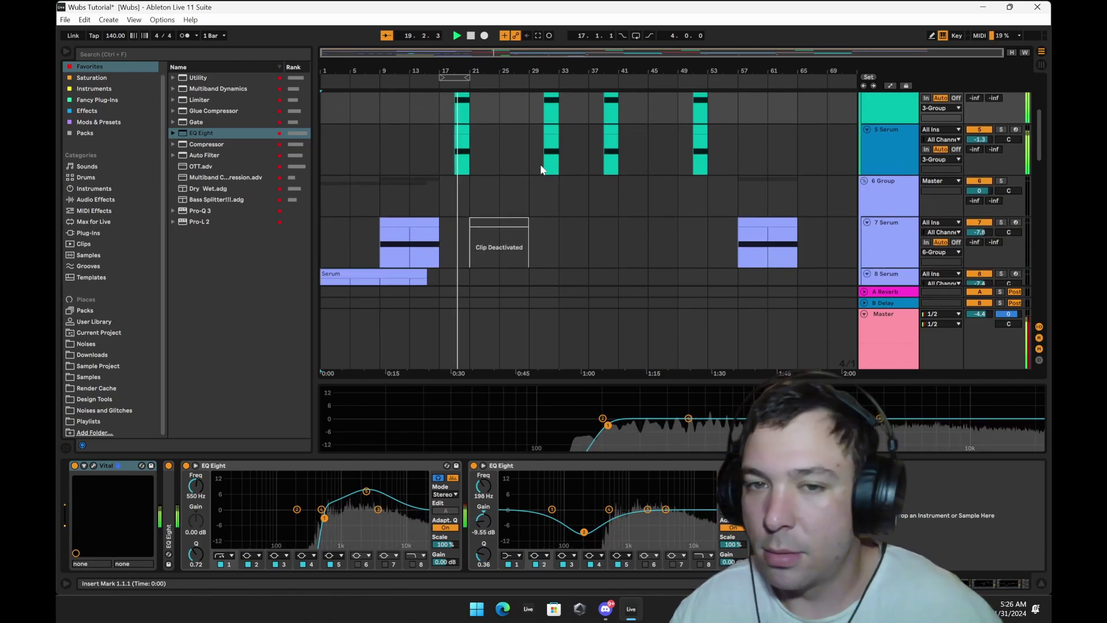
Lower the 3 Group's volume to -1.4 dB while the full mix plays.
{"action": "scroll", "coordinate": [541, 168], "scroll_direction": "up", "scroll_amount": 3}
{"action": "scroll", "coordinate": [540, 167], "scroll_direction": "up", "scroll_amount": 2}
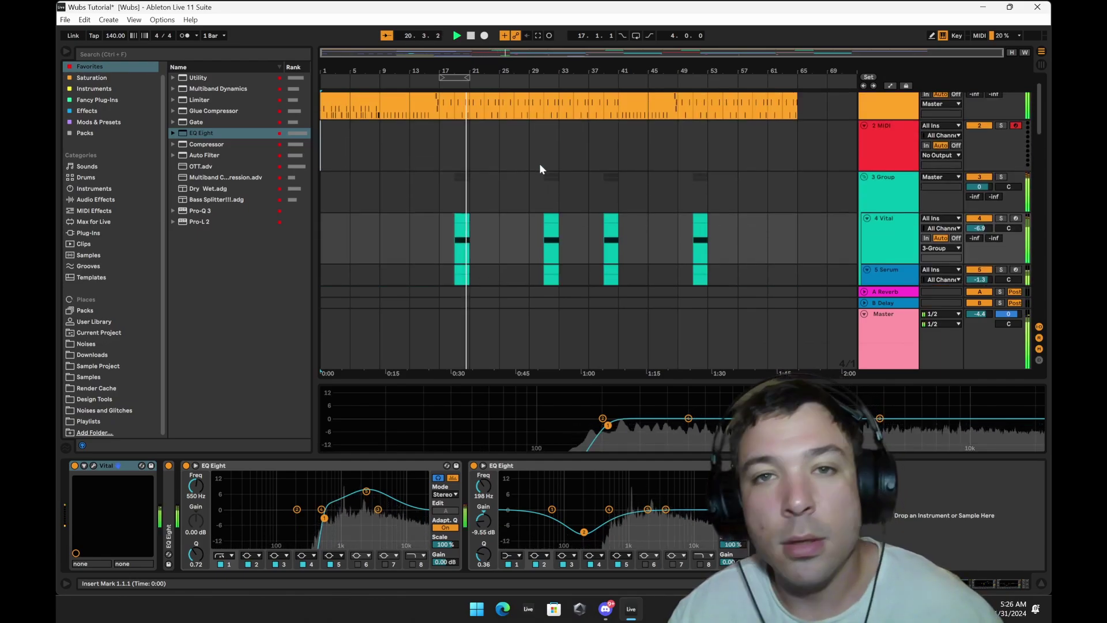
{"action": "scroll", "coordinate": [535, 164], "scroll_direction": "down", "scroll_amount": 3}
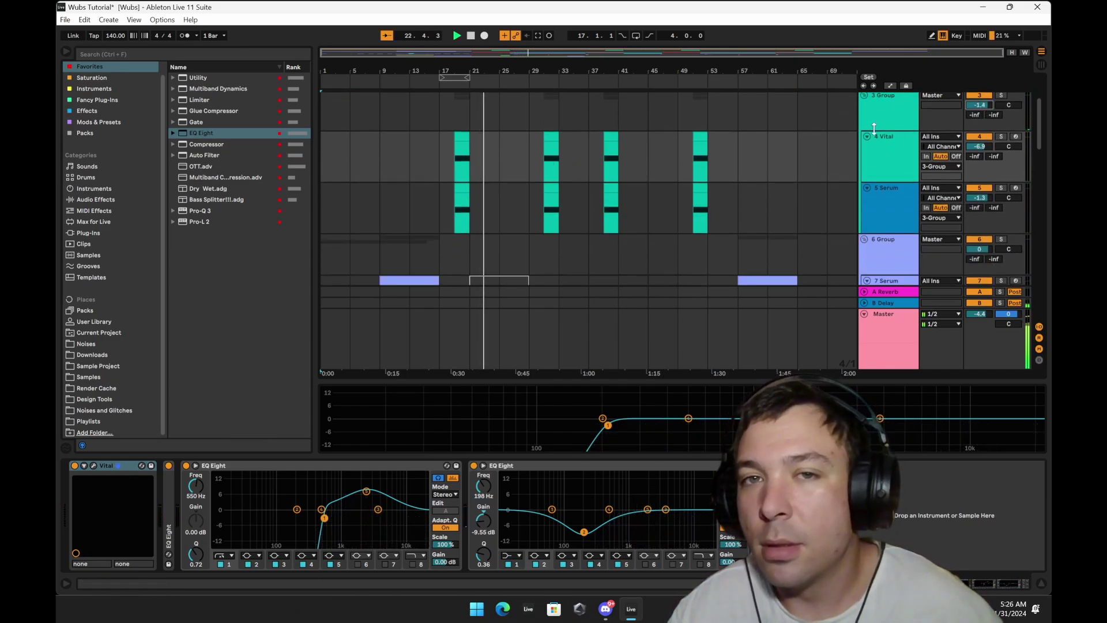
Open the Serum on track 14 and move its window clear of the track's clips.
{"action": "scroll", "coordinate": [579, 126], "scroll_direction": "down", "scroll_amount": 3}
{"action": "scroll", "coordinate": [579, 126], "scroll_direction": "down", "scroll_amount": 8}
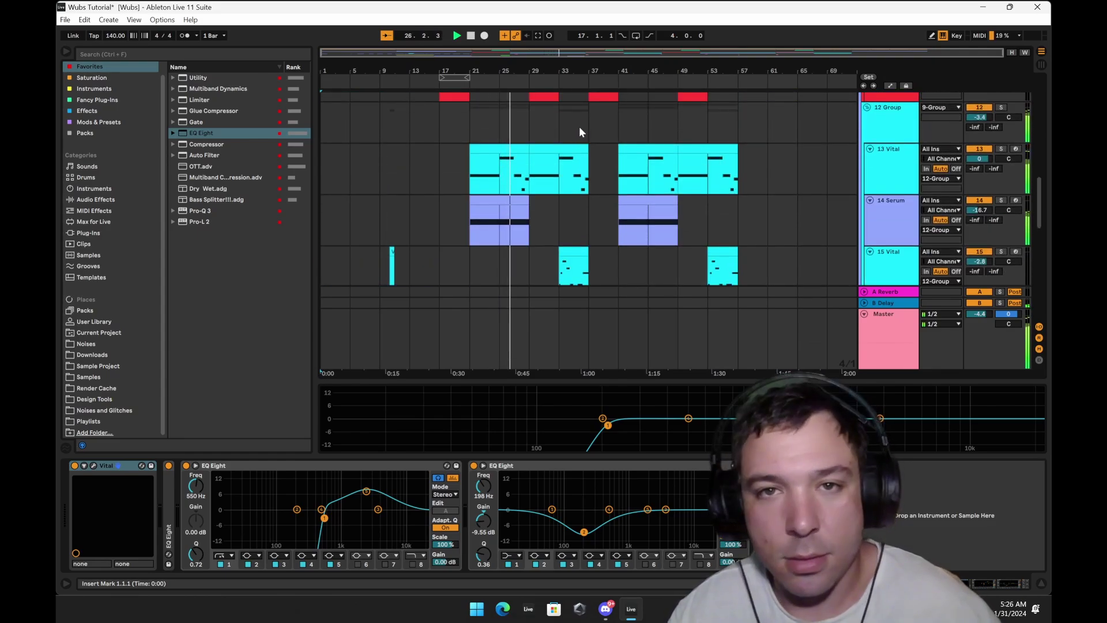
{"action": "left_click", "coordinate": [898, 219]}
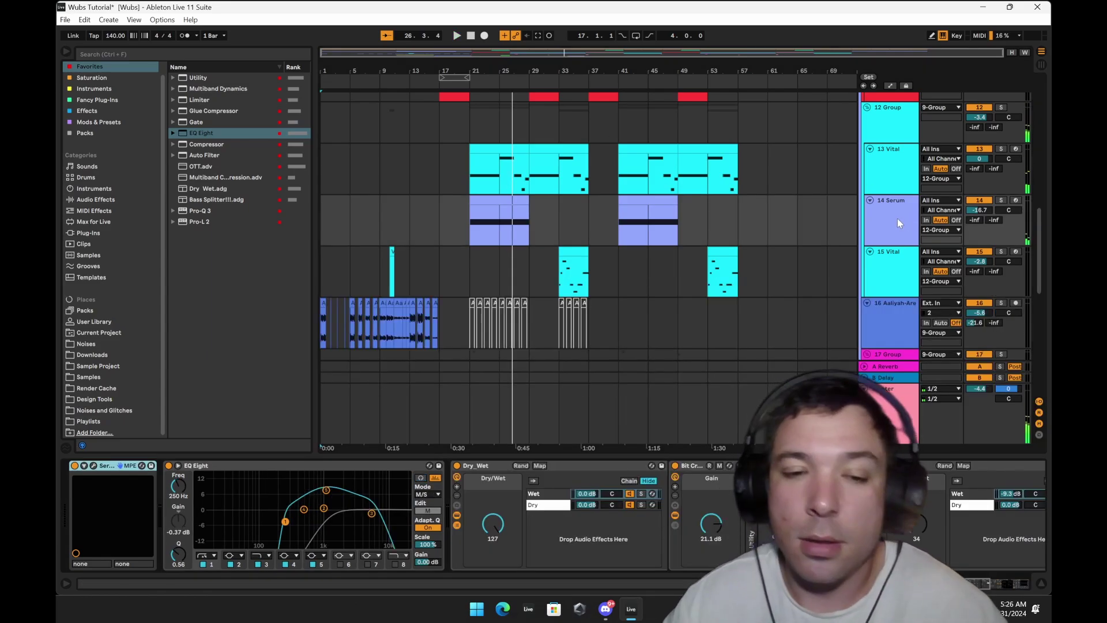
{"action": "left_click", "coordinate": [94, 466]}
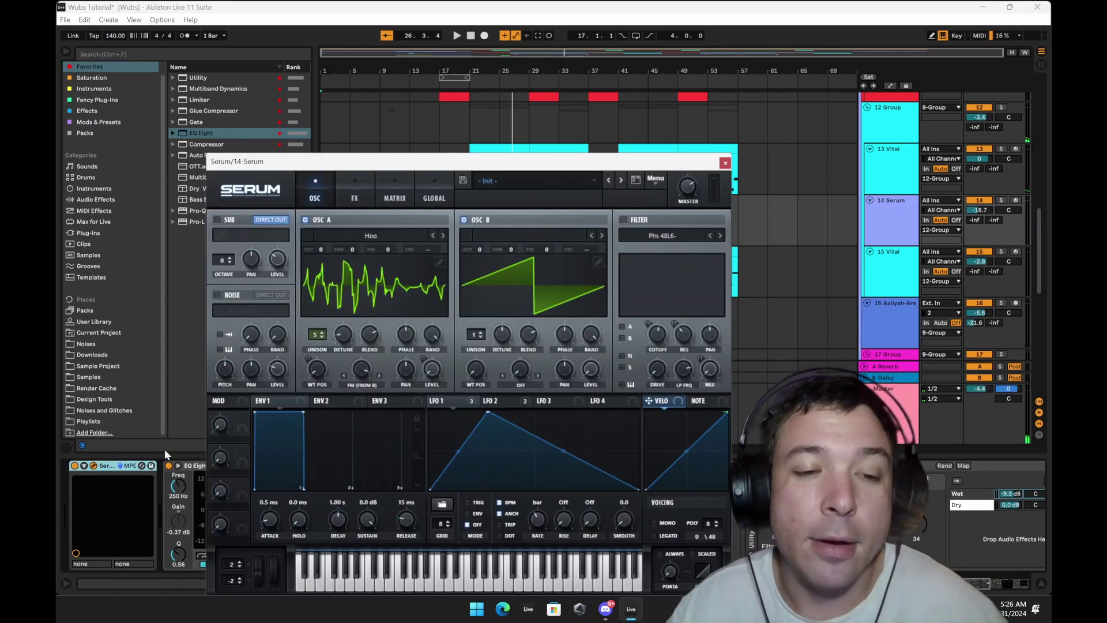
{"action": "left_click_drag", "start_coordinate": [617, 164], "coordinate": [426, 268]}
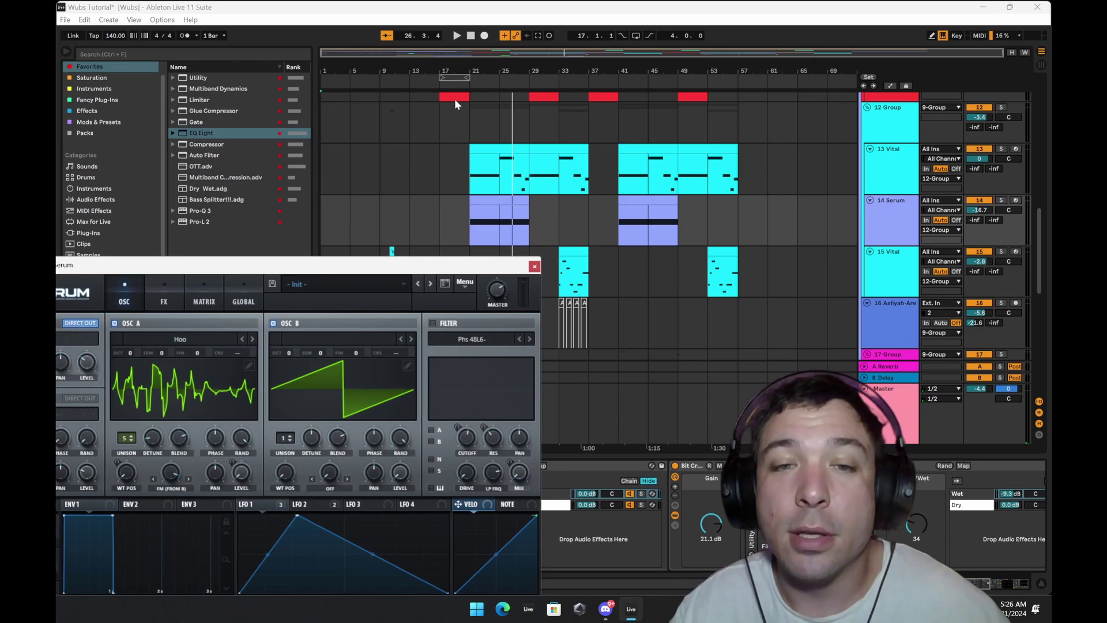
Play track 14 soloed from bar 21, examine its Serum oscillators in full view and close the window.
{"action": "left_click", "coordinate": [468, 84]}
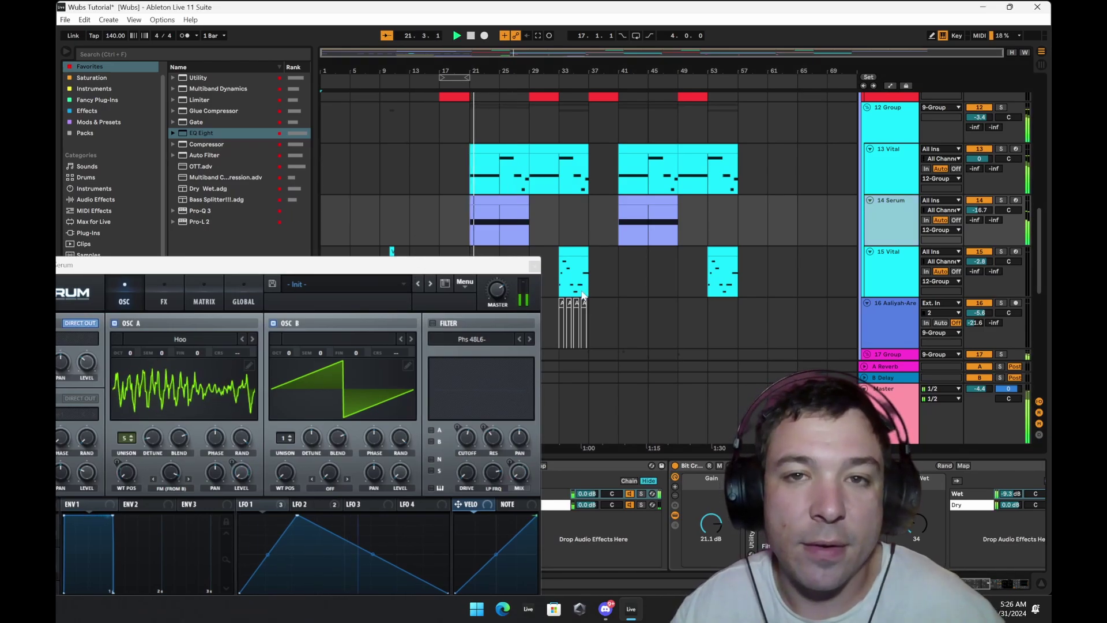
{"action": "left_click", "coordinate": [1001, 201]}
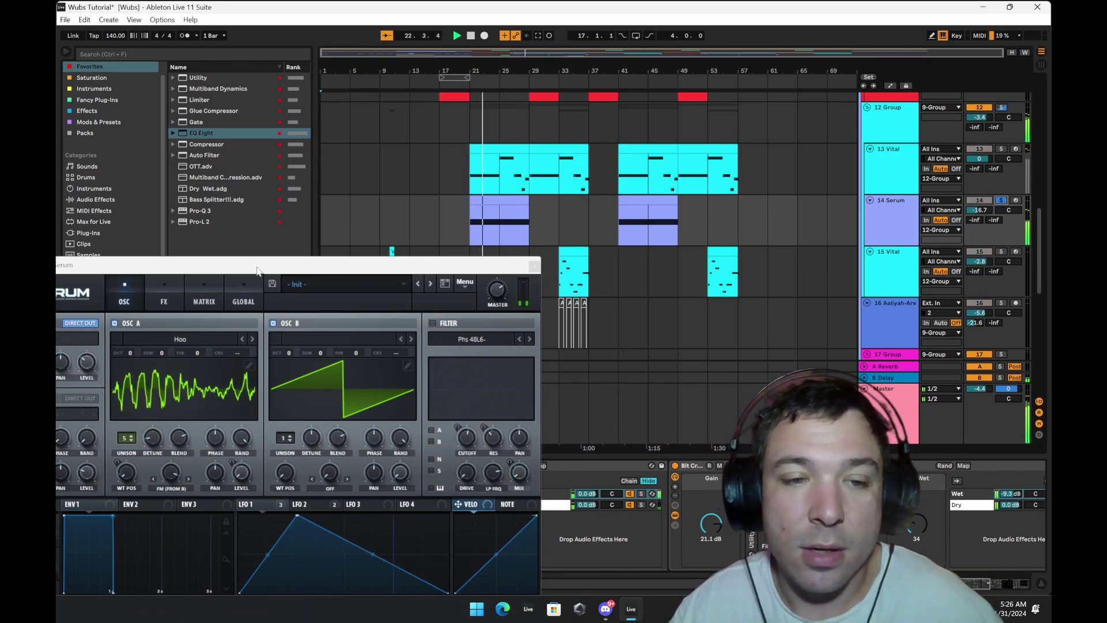
{"action": "left_click_drag", "start_coordinate": [270, 265], "coordinate": [521, 102]}
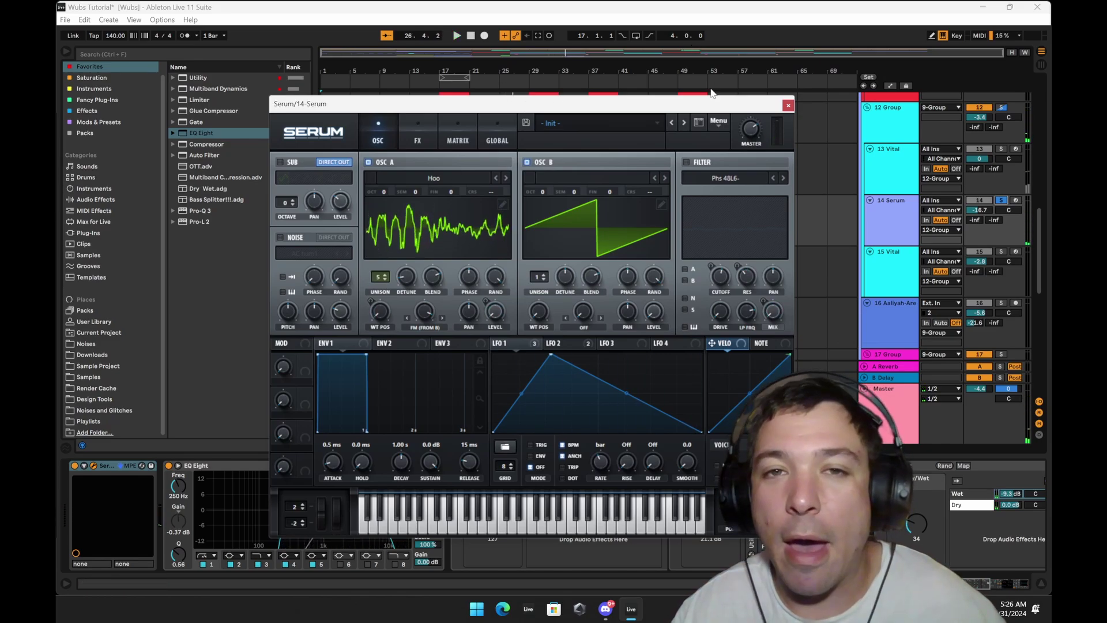
{"action": "left_click", "coordinate": [788, 106]}
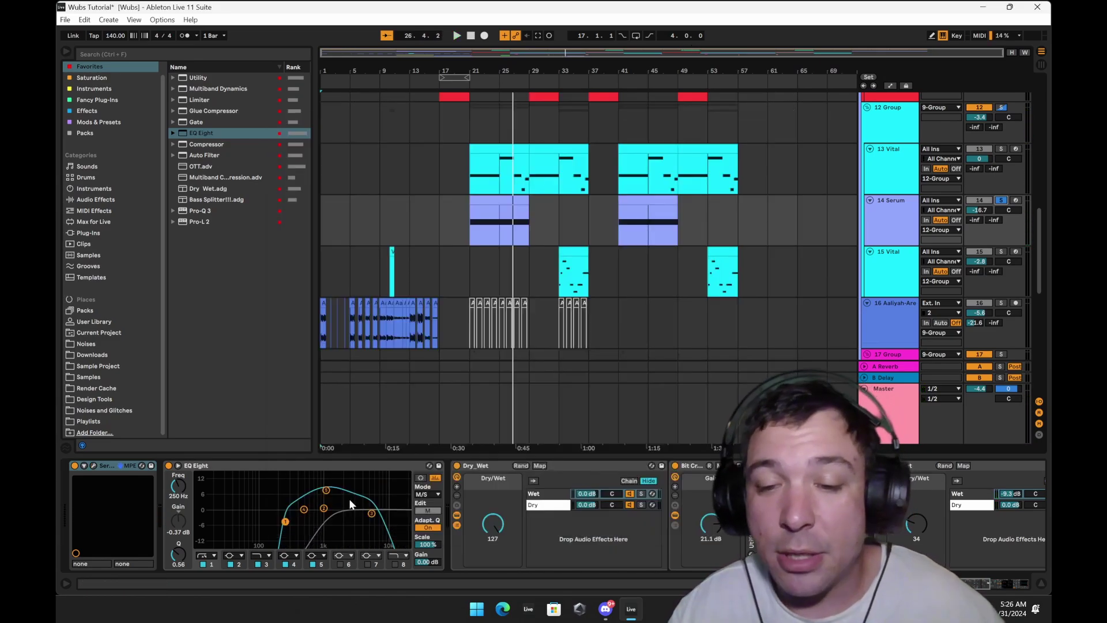
Solo the Vital on track 13, disarm the track and play its bass.
{"action": "left_click", "coordinate": [1001, 150]}
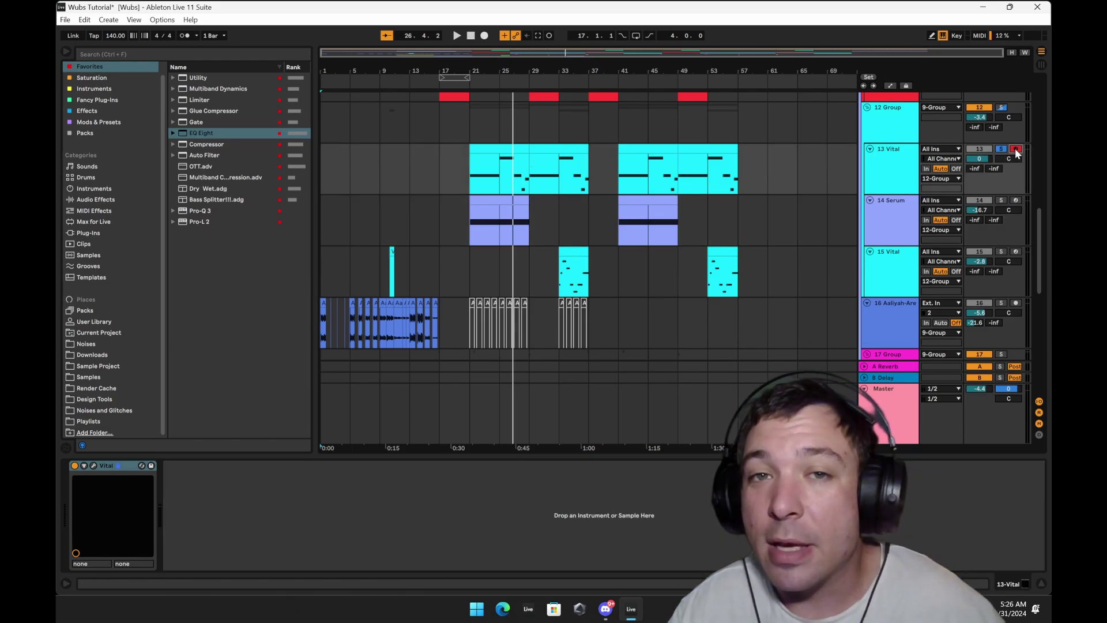
{"action": "left_click", "coordinate": [1015, 150]}
{"action": "key", "text": "space"}
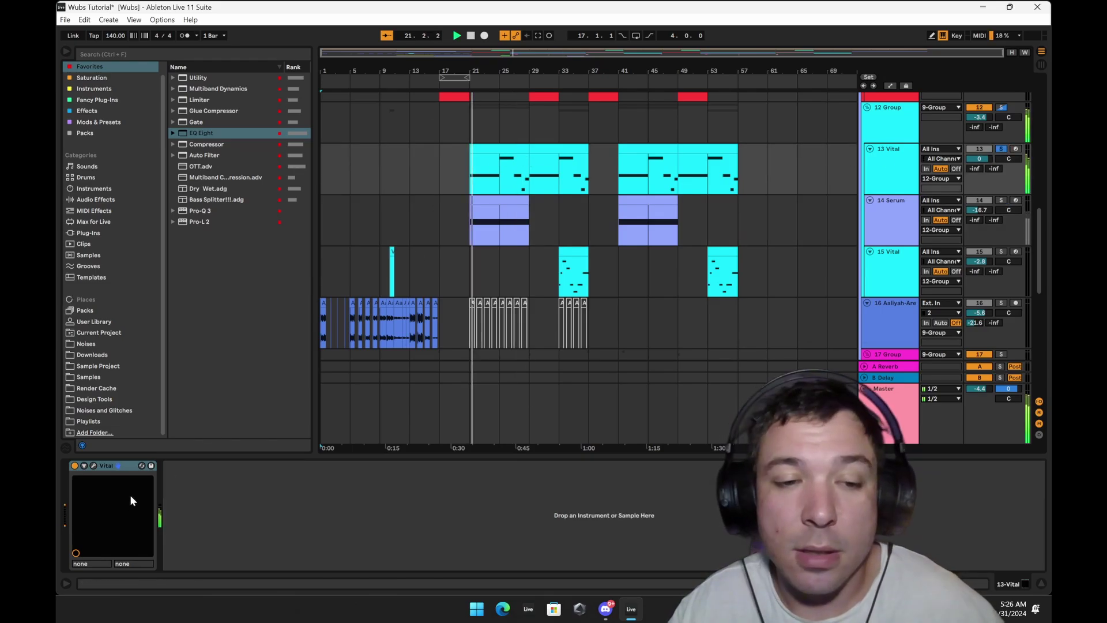
Open track 13's Vital, reposition its window and show the LFO 2 shape.
{"action": "left_click", "coordinate": [92, 466]}
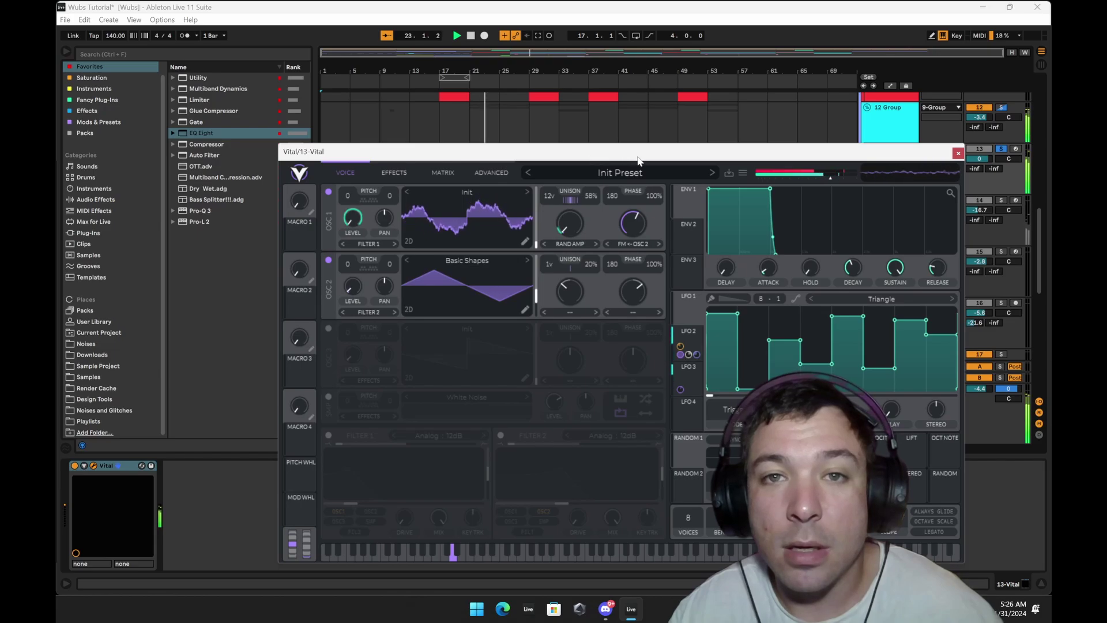
{"action": "left_click_drag", "start_coordinate": [654, 158], "coordinate": [586, 102]}
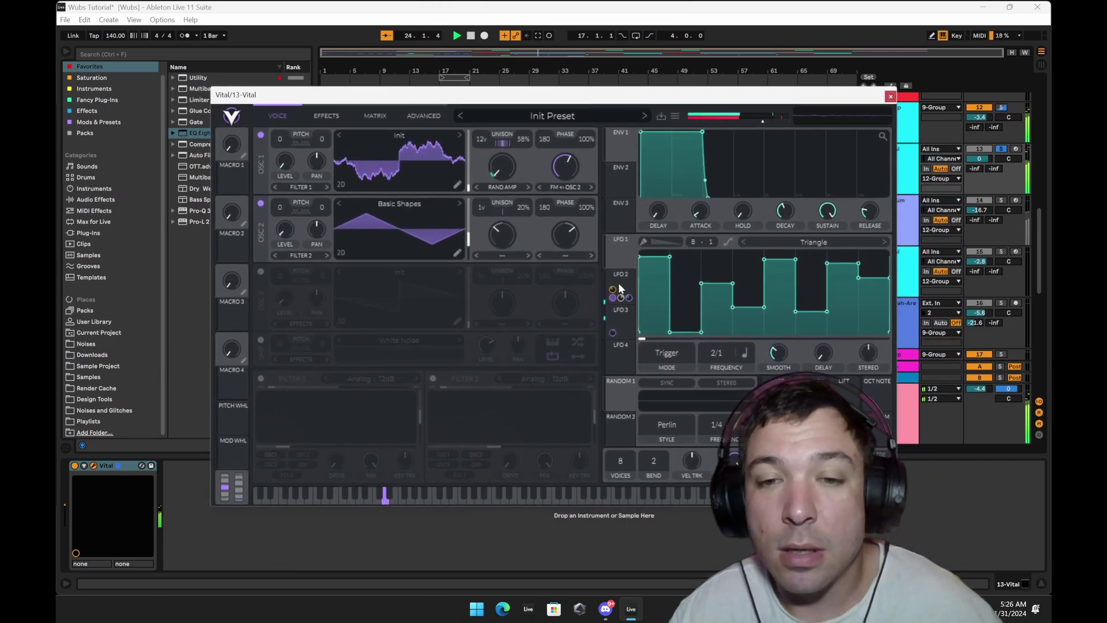
{"action": "left_click", "coordinate": [619, 281]}
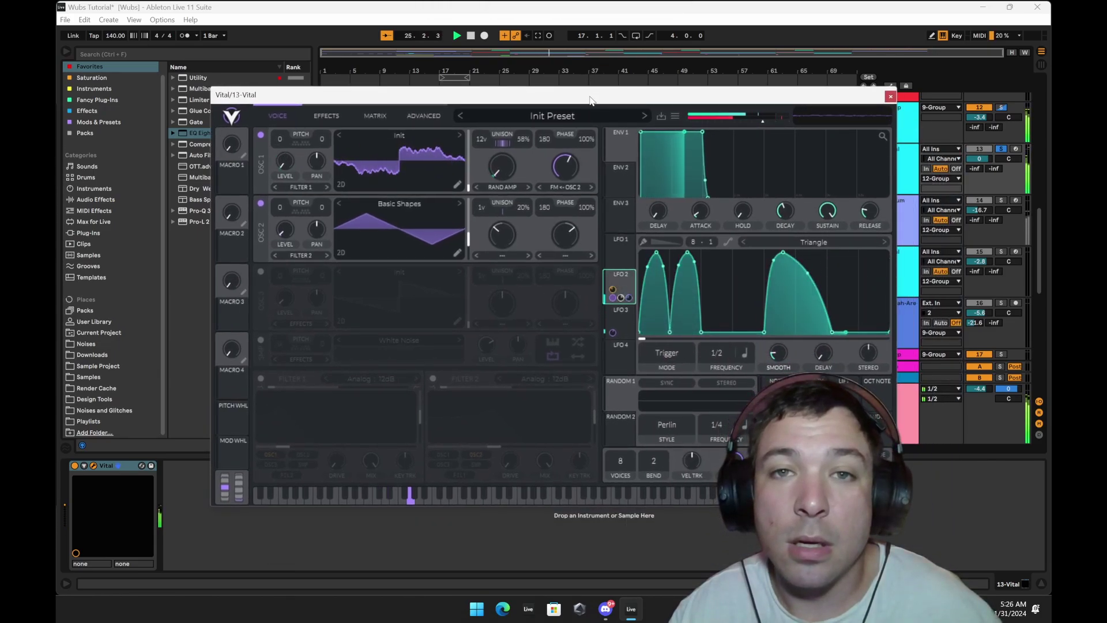
{"action": "left_click_drag", "start_coordinate": [590, 101], "coordinate": [628, 138]}
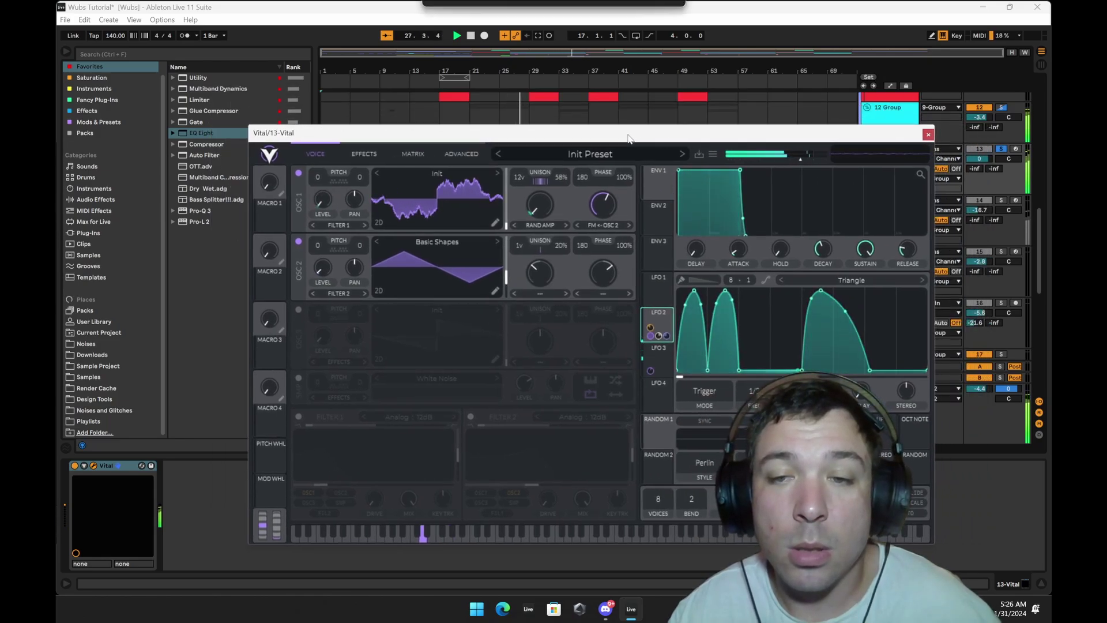
Examine the effects page of track 13's Vital from EQ through delay, and revisit its voice page.
{"action": "left_click", "coordinate": [362, 154]}
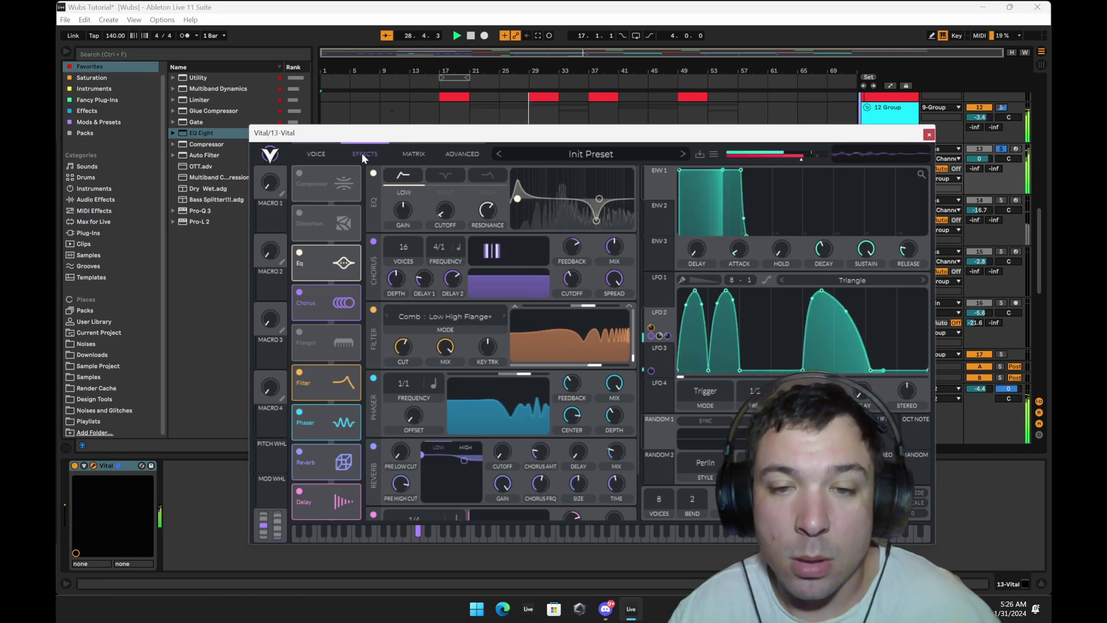
{"action": "scroll", "coordinate": [450, 299], "scroll_direction": "down", "scroll_amount": 2}
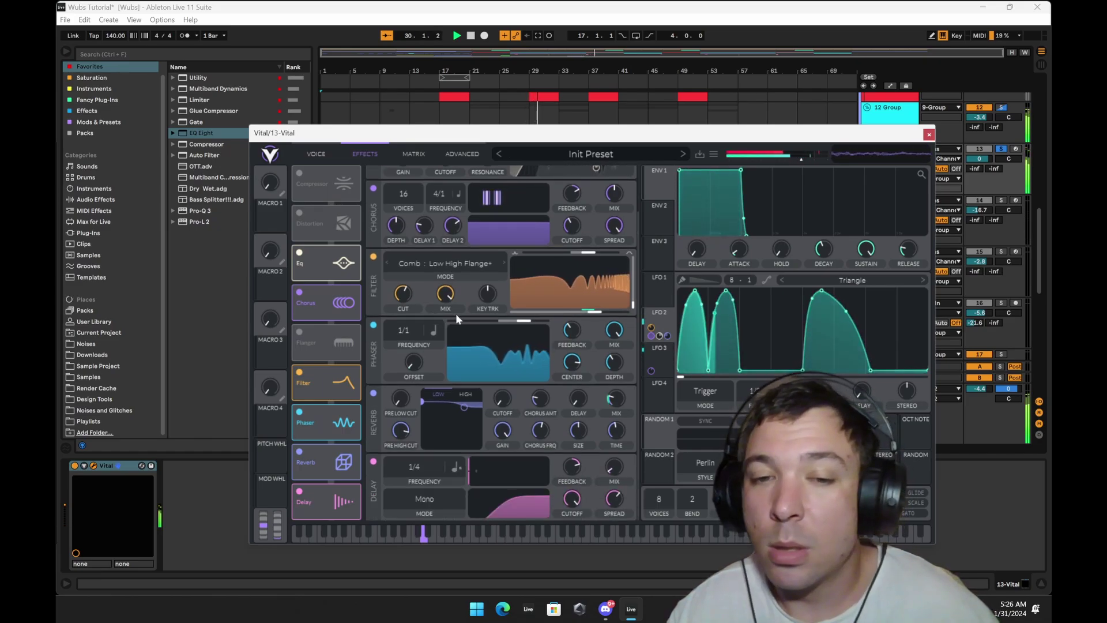
{"action": "scroll", "coordinate": [445, 296], "scroll_direction": "up", "scroll_amount": 1}
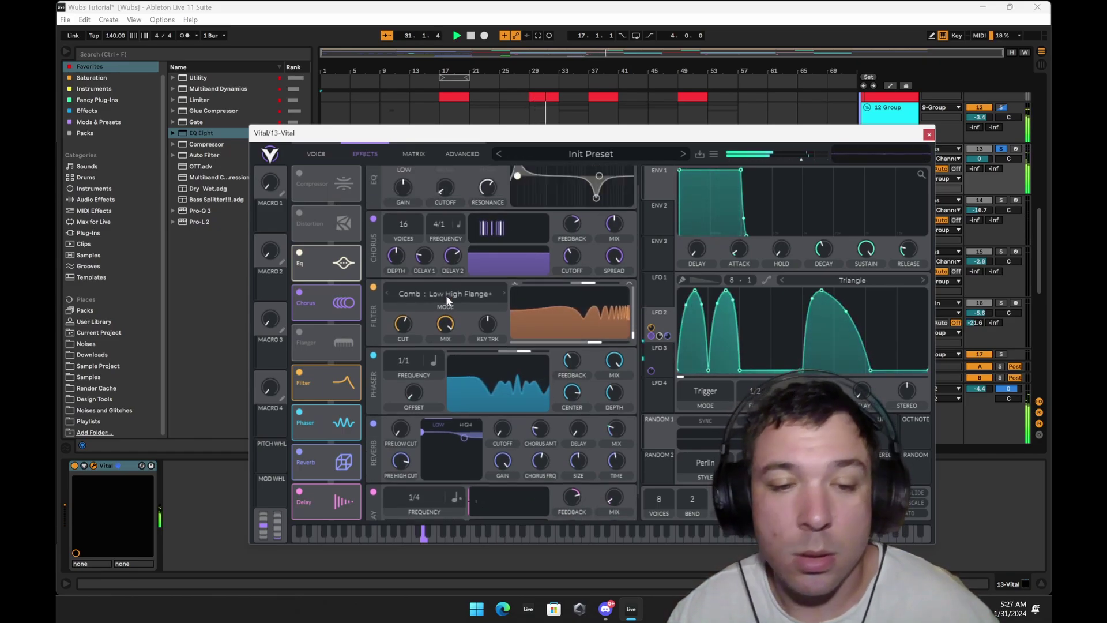
{"action": "scroll", "coordinate": [445, 295], "scroll_direction": "up", "scroll_amount": 1}
{"action": "left_click", "coordinate": [317, 154]}
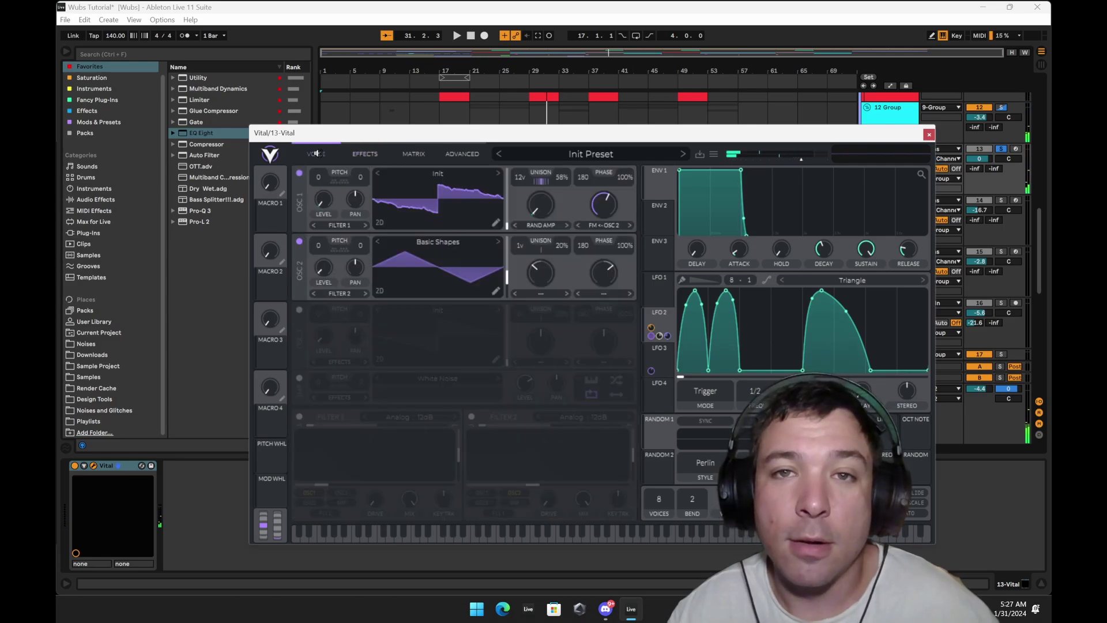
{"action": "left_click", "coordinate": [370, 152]}
{"action": "scroll", "coordinate": [456, 201], "scroll_direction": "down", "scroll_amount": 2}
{"action": "scroll", "coordinate": [460, 206], "scroll_direction": "up", "scroll_amount": 2}
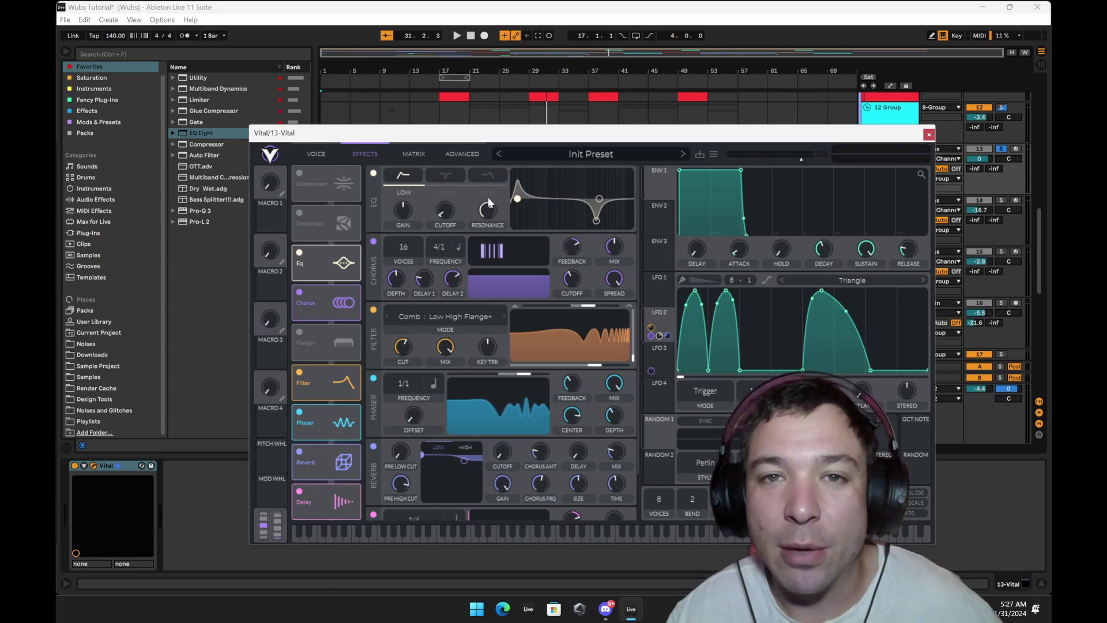
Replay track 13 from about bar 21, examine the Vital's effects chain and hide the plug-in window.
{"action": "left_click", "coordinate": [478, 85]}
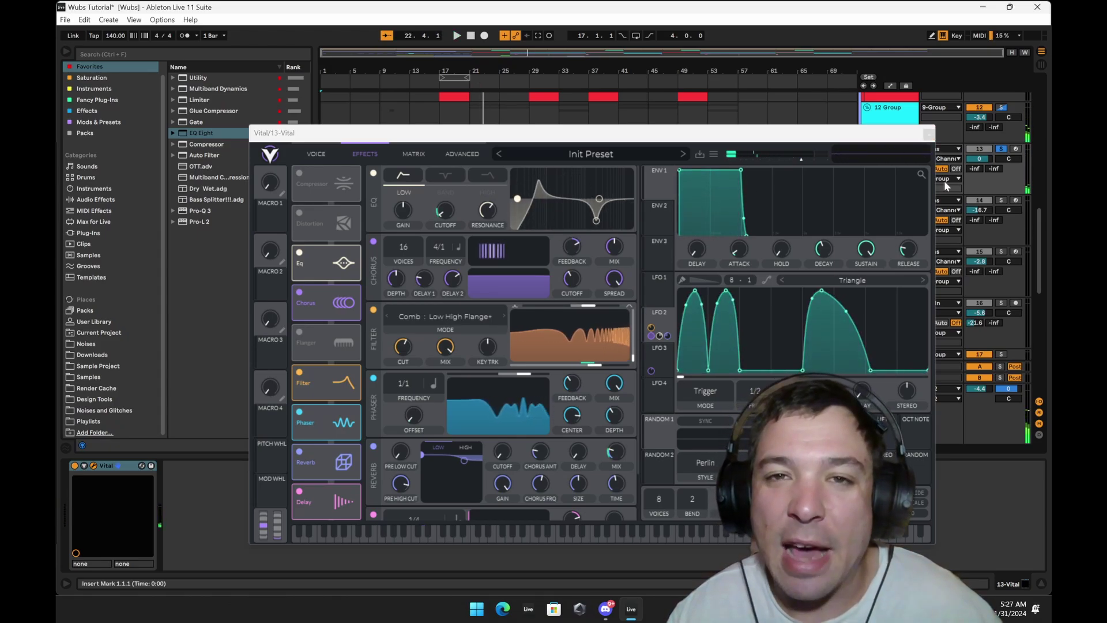
{"action": "scroll", "coordinate": [444, 400], "scroll_direction": "down", "scroll_amount": 2}
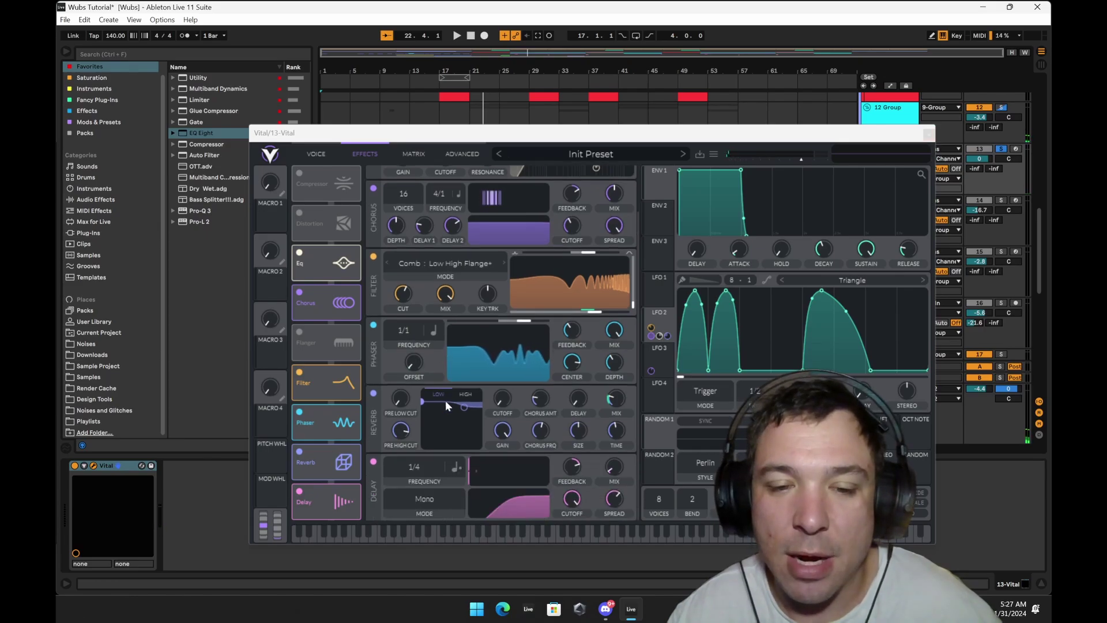
{"action": "key", "text": "ctrl+alt+p"}
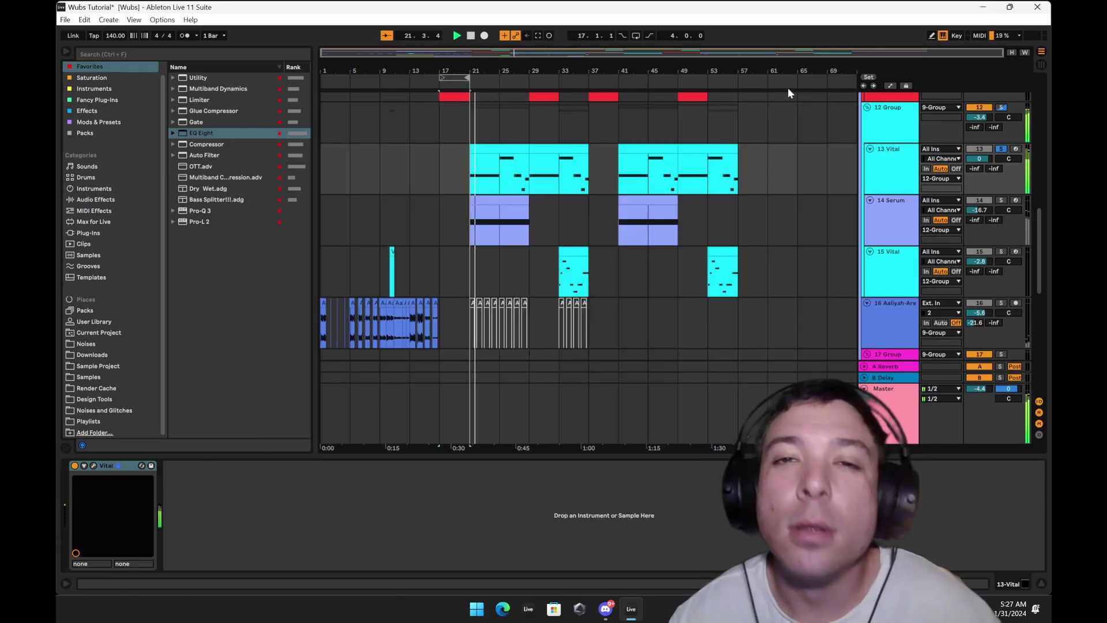
Unsolo the Vital on track 13 and review the arrangement's tracks from the Serum groups down to the DECAP samples during playback.
{"action": "left_click", "coordinate": [1002, 150]}
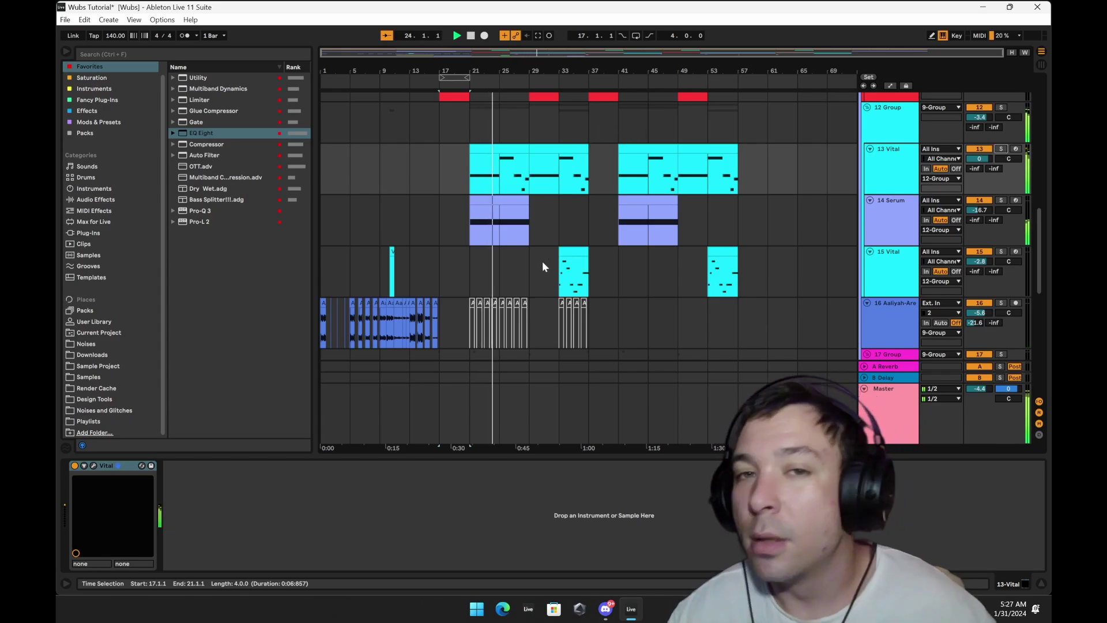
{"action": "scroll", "coordinate": [542, 260], "scroll_direction": "up", "scroll_amount": 3}
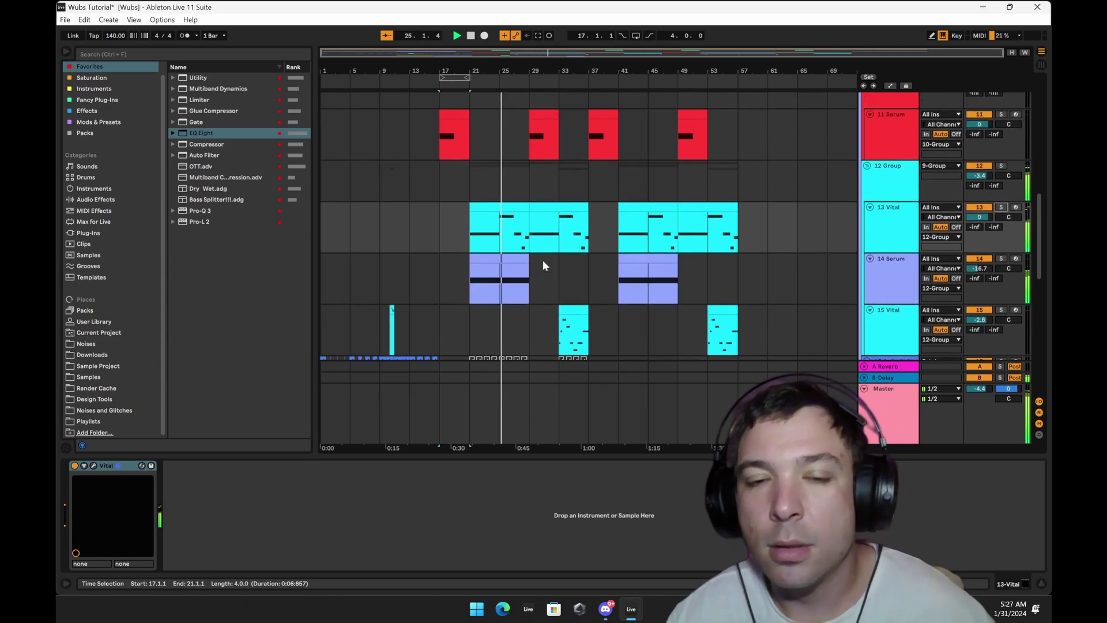
{"action": "scroll", "coordinate": [542, 264], "scroll_direction": "up", "scroll_amount": 8}
{"action": "scroll", "coordinate": [541, 261], "scroll_direction": "up", "scroll_amount": 5}
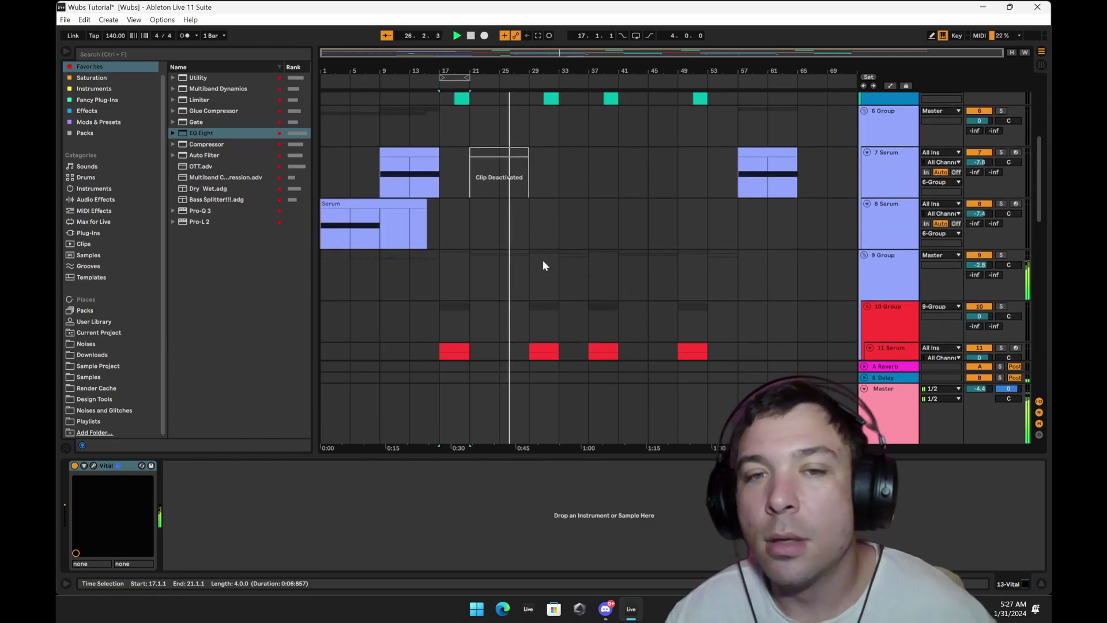
{"action": "scroll", "coordinate": [542, 261], "scroll_direction": "down", "scroll_amount": 15}
{"action": "scroll", "coordinate": [542, 261], "scroll_direction": "down", "scroll_amount": 4}
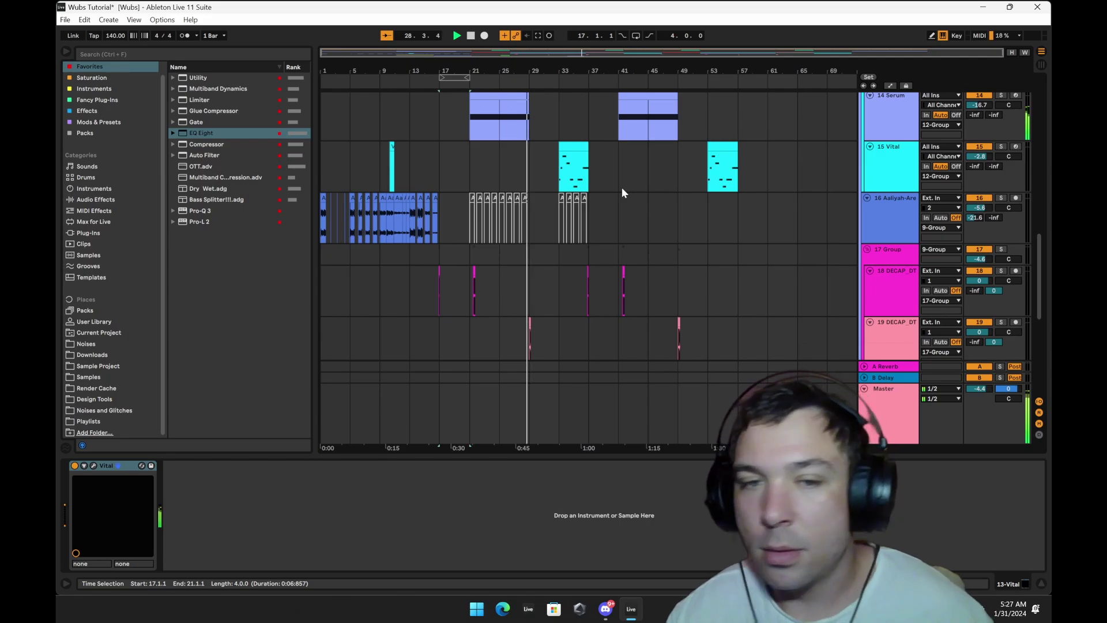
{"action": "scroll", "coordinate": [576, 227], "scroll_direction": "up", "scroll_amount": 2}
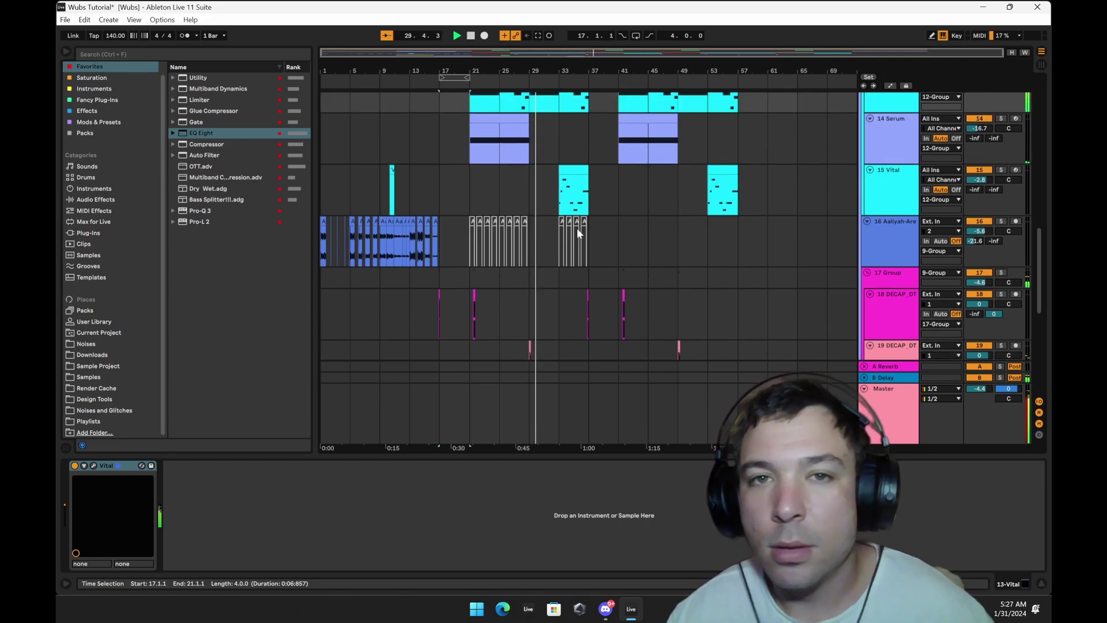
{"action": "scroll", "coordinate": [576, 228], "scroll_direction": "up", "scroll_amount": 2}
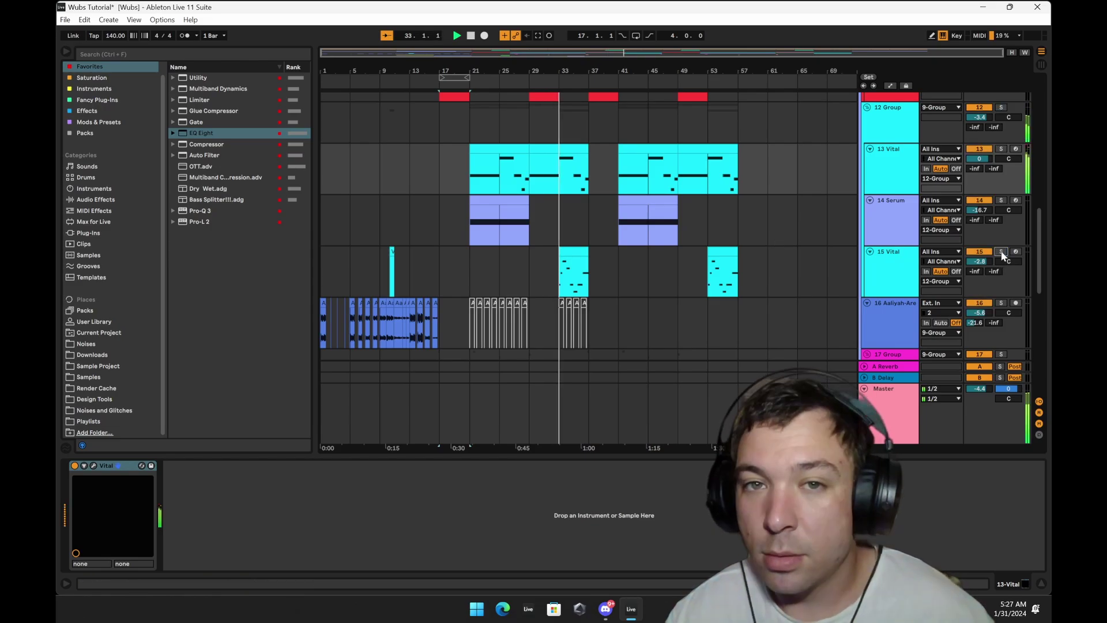
Open track 15's Vital instead of track 13's and reposition its window below the upper arrangement clips.
{"action": "left_click", "coordinate": [94, 466]}
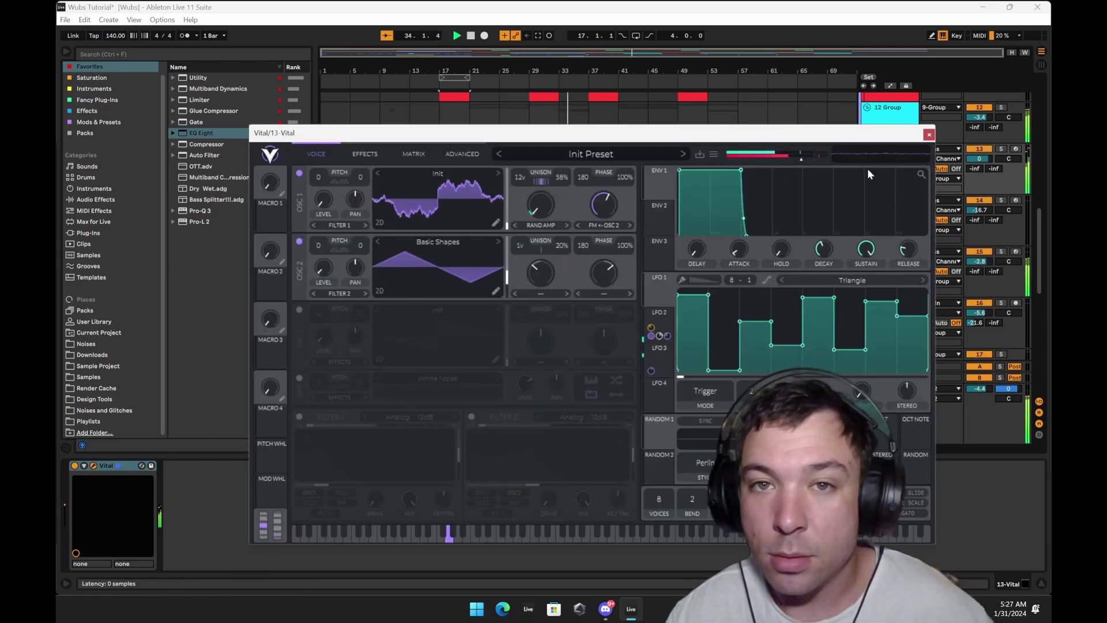
{"action": "left_click", "coordinate": [927, 135]}
{"action": "left_click", "coordinate": [881, 271]}
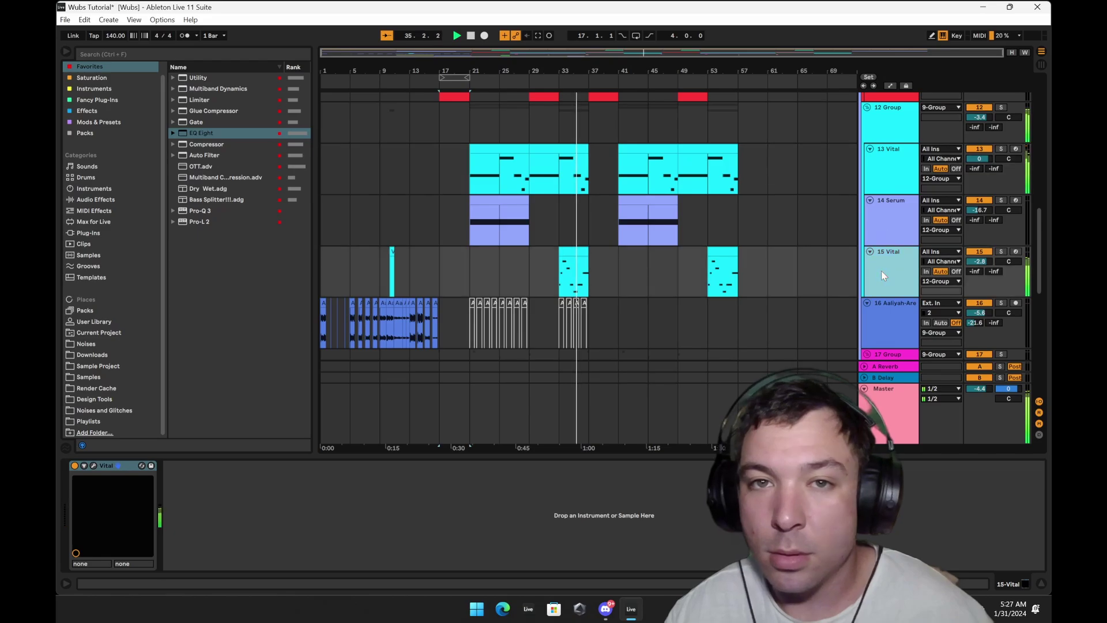
{"action": "left_click", "coordinate": [95, 465]}
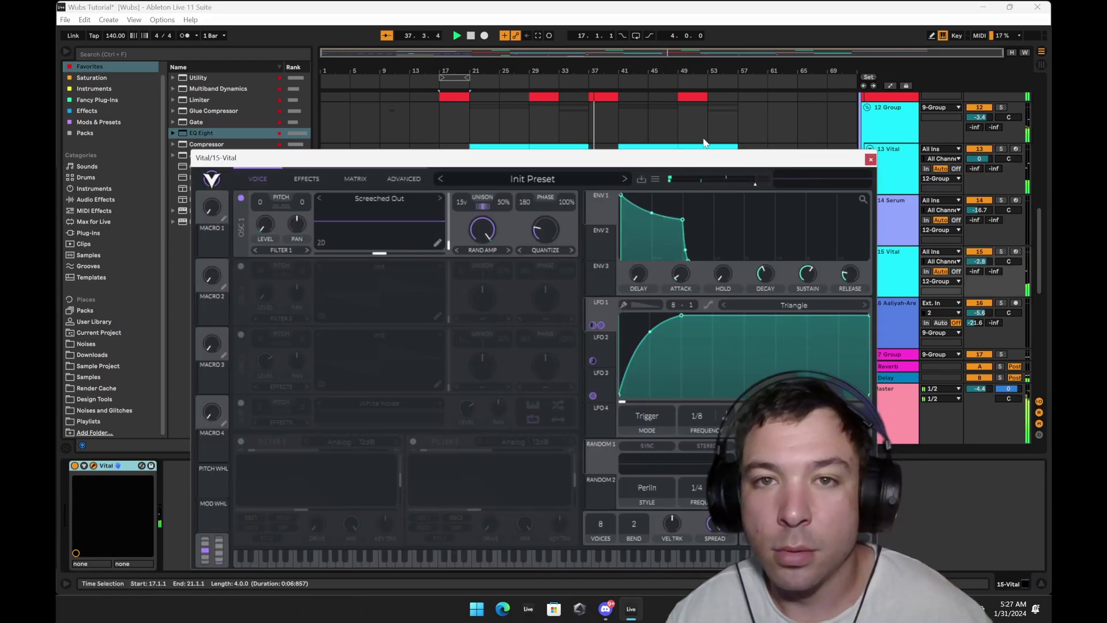
{"action": "left_click_drag", "start_coordinate": [730, 161], "coordinate": [705, 303]}
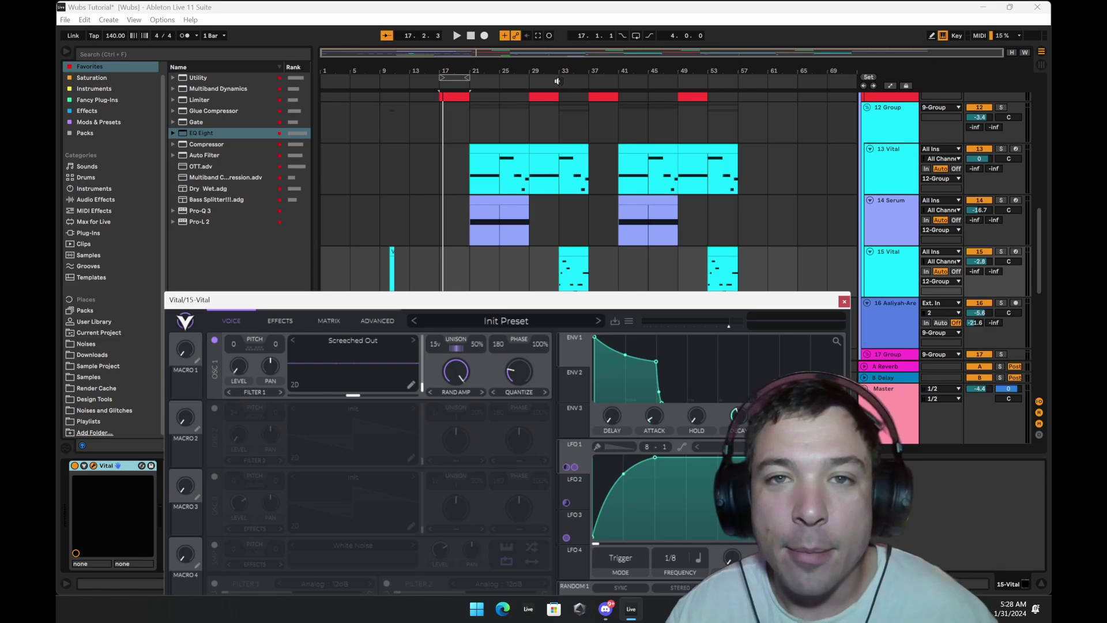
Play the arrangement from about bar 33, show the LFO 2 shape in track 15's Vital and stop playback.
{"action": "key", "text": "space"}
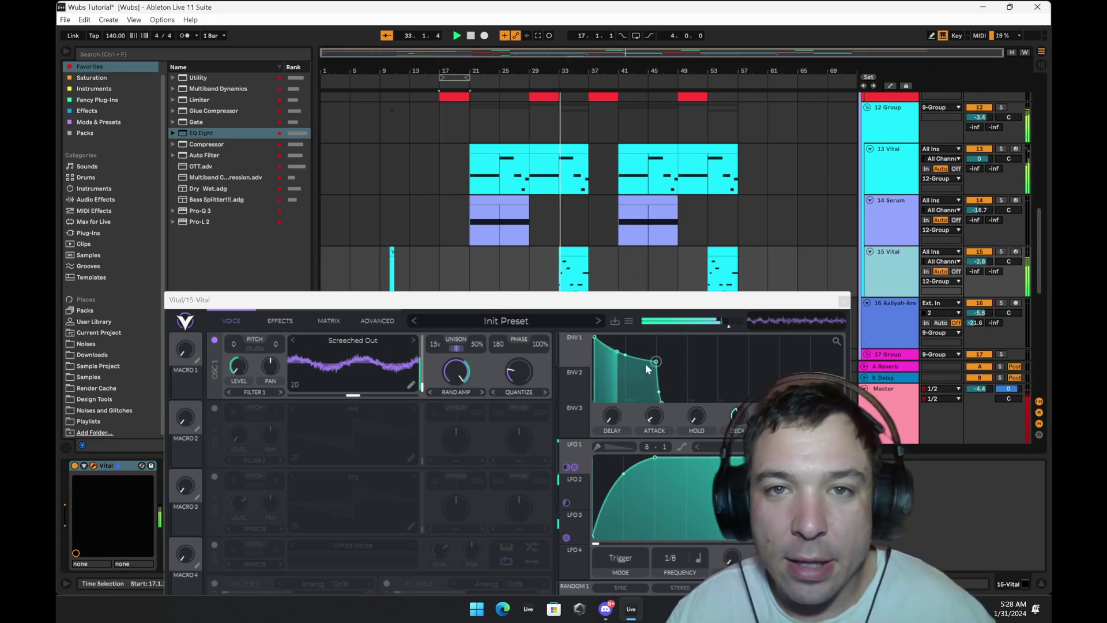
{"action": "left_click_drag", "start_coordinate": [646, 303], "coordinate": [673, 136]}
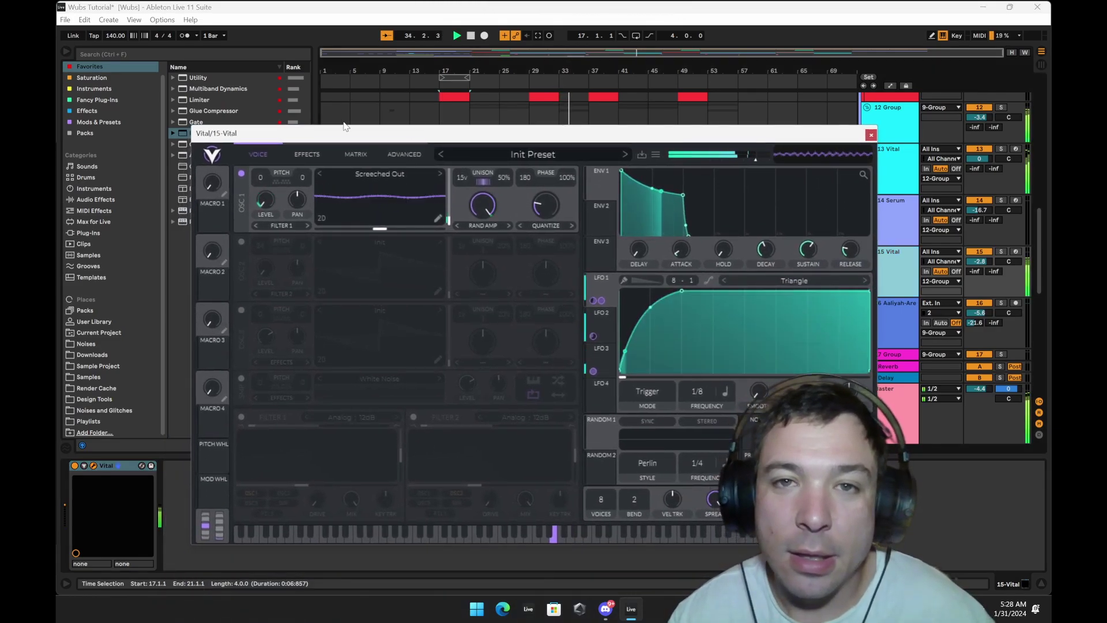
{"action": "left_click", "coordinate": [611, 321]}
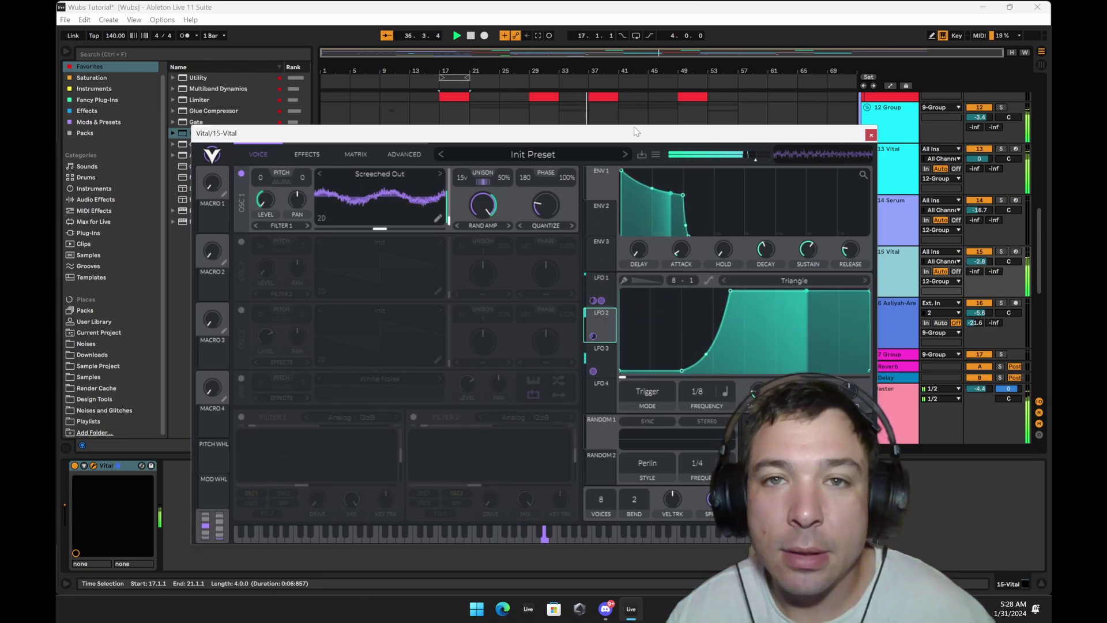
{"action": "left_click_drag", "start_coordinate": [576, 133], "coordinate": [563, 231]}
{"action": "left_click", "coordinate": [473, 36]}
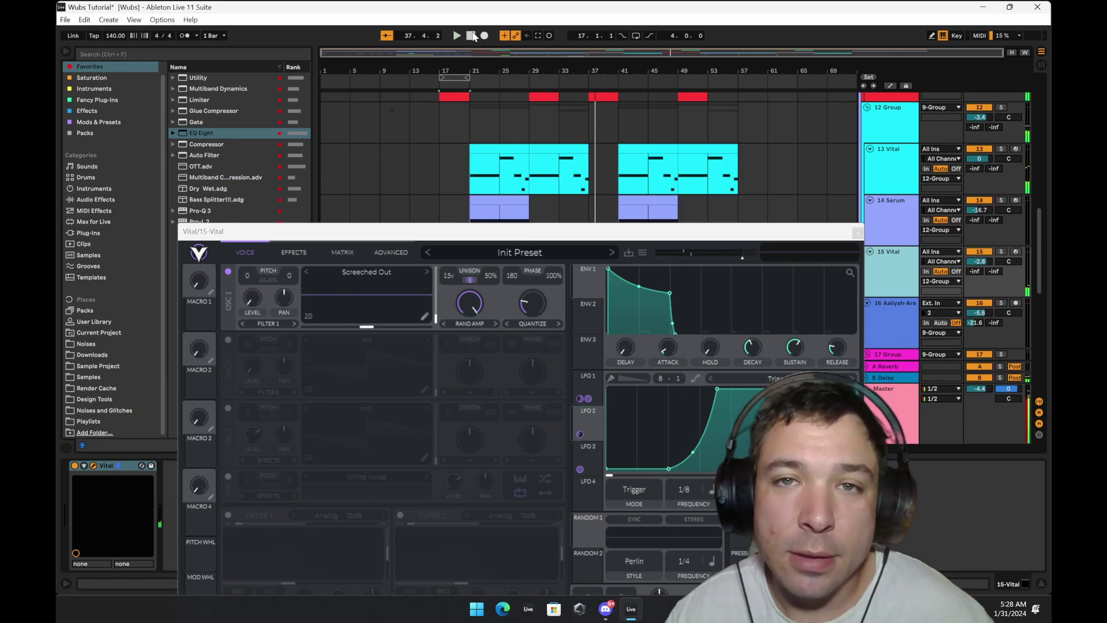
Close track 15's Vital window, solo the track and play its bass from about bar 33.
{"action": "left_click", "coordinate": [856, 233]}
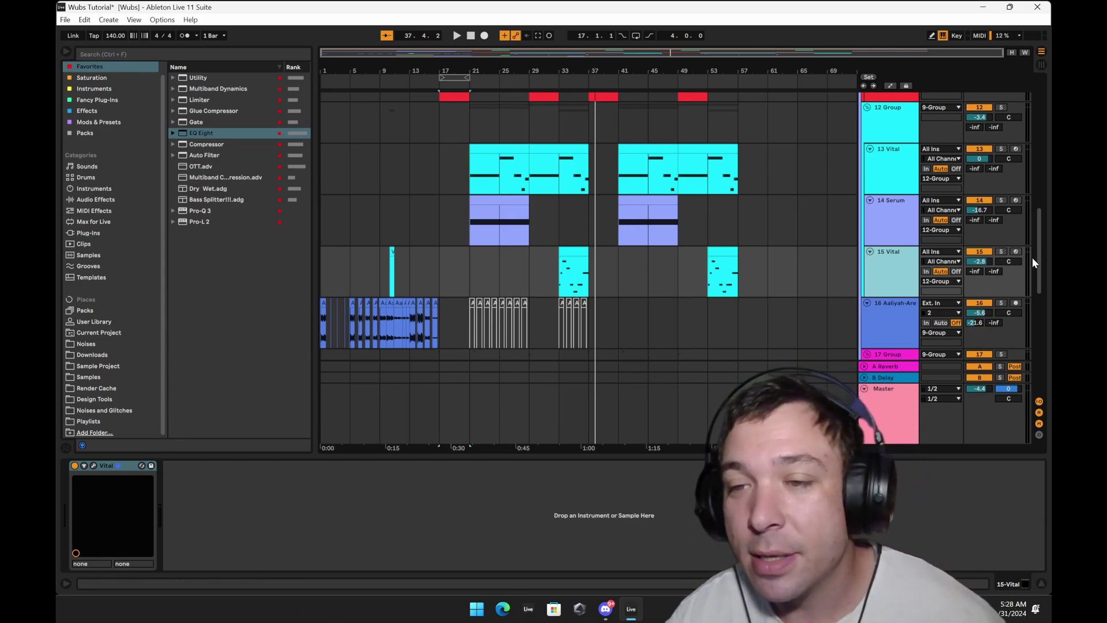
{"action": "left_click", "coordinate": [1001, 251]}
{"action": "left_click", "coordinate": [557, 85]}
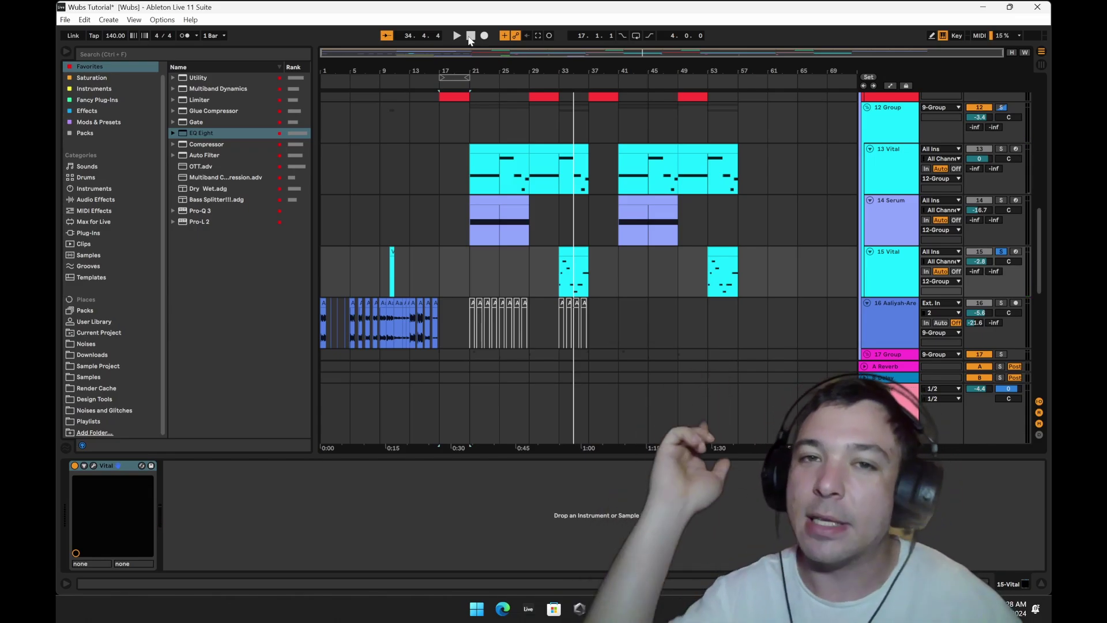
{"action": "key", "text": "space"}
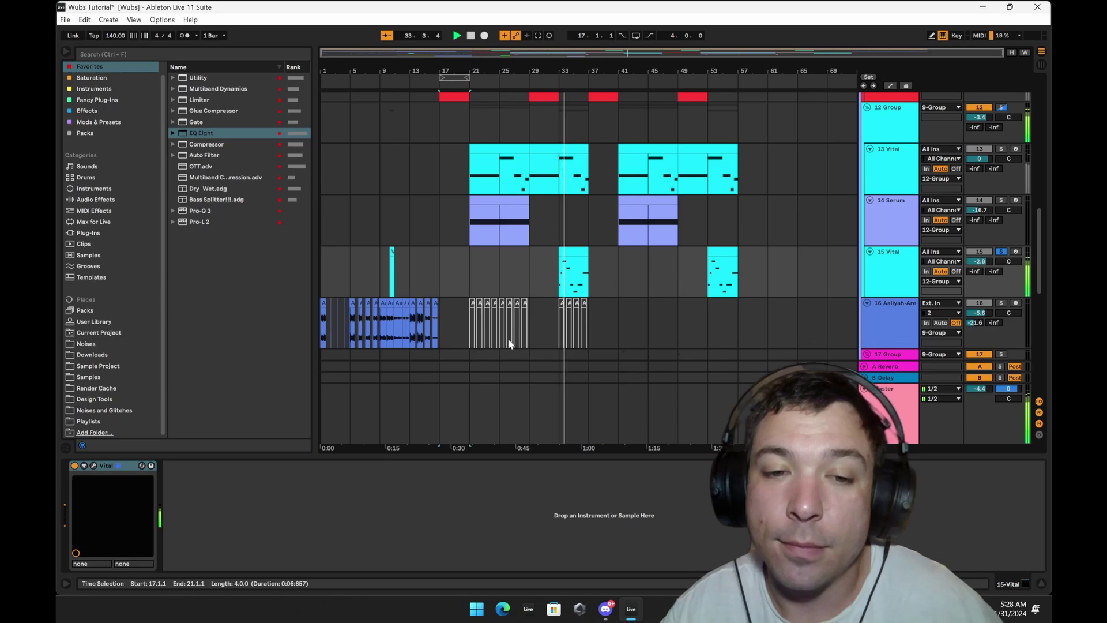
{"action": "scroll", "coordinate": [519, 323], "scroll_direction": "down", "scroll_amount": 8}
{"action": "scroll", "coordinate": [548, 312], "scroll_direction": "up", "scroll_amount": 8}
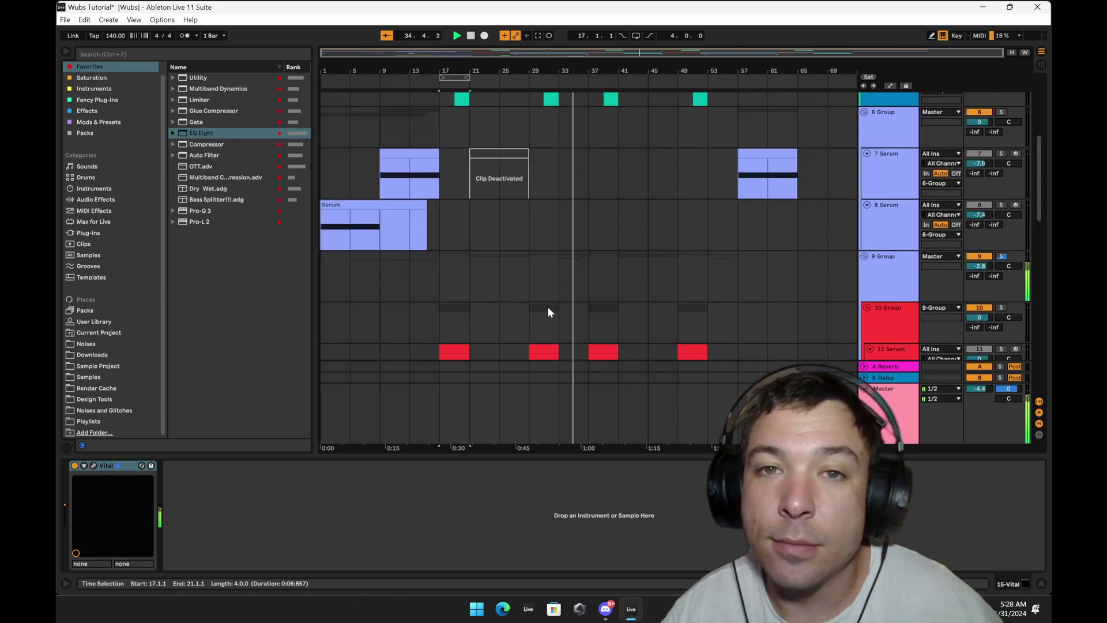
{"action": "scroll", "coordinate": [548, 312], "scroll_direction": "up", "scroll_amount": 1}
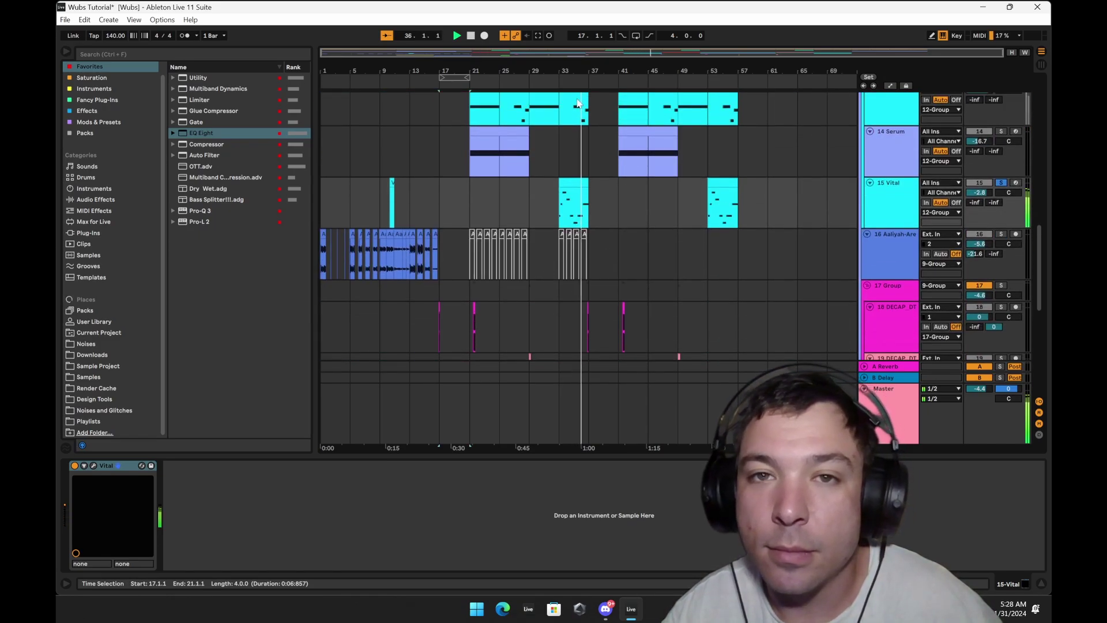
Unsolo track 15 and review the full arrangement's bass tracks during playback up to bar 51.
{"action": "left_click", "coordinate": [1001, 183]}
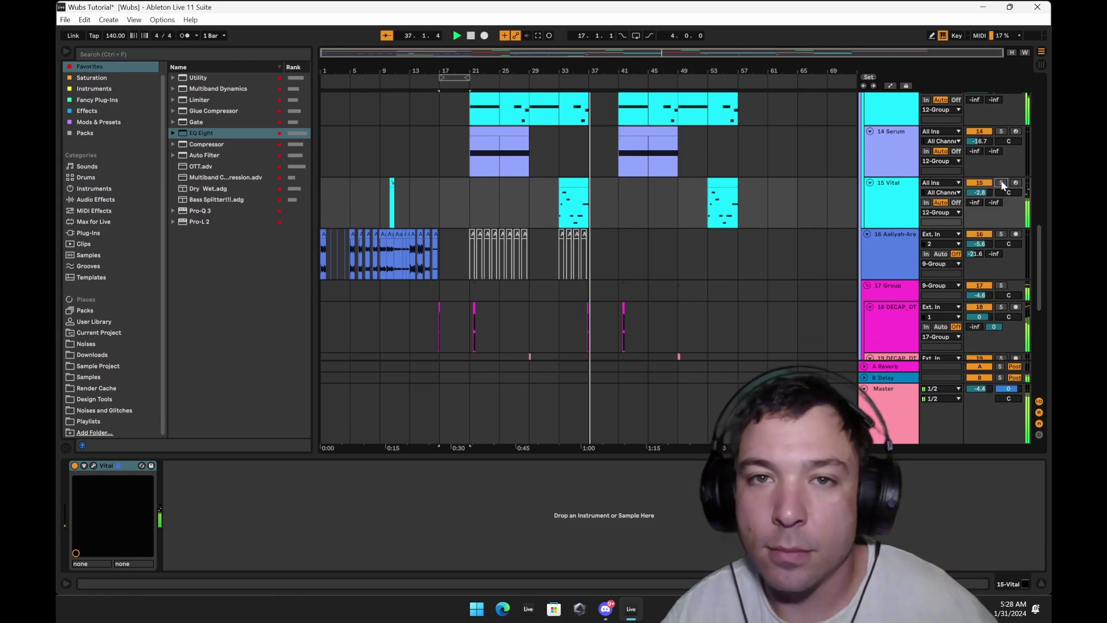
{"action": "scroll", "coordinate": [637, 178], "scroll_direction": "up", "scroll_amount": 6}
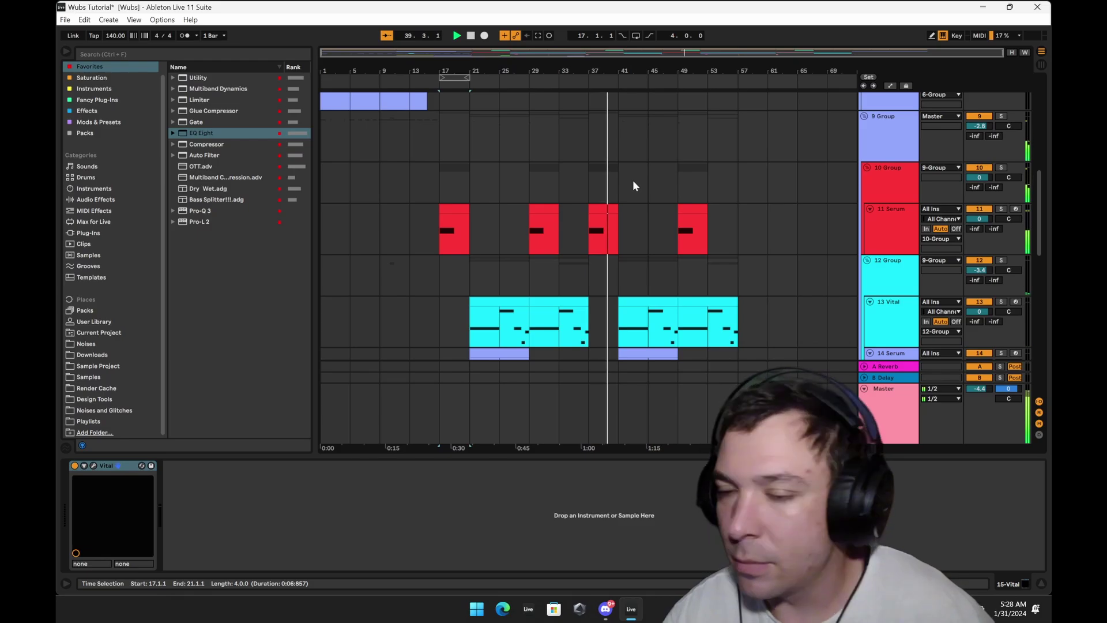
{"action": "scroll", "coordinate": [632, 180], "scroll_direction": "up", "scroll_amount": 5}
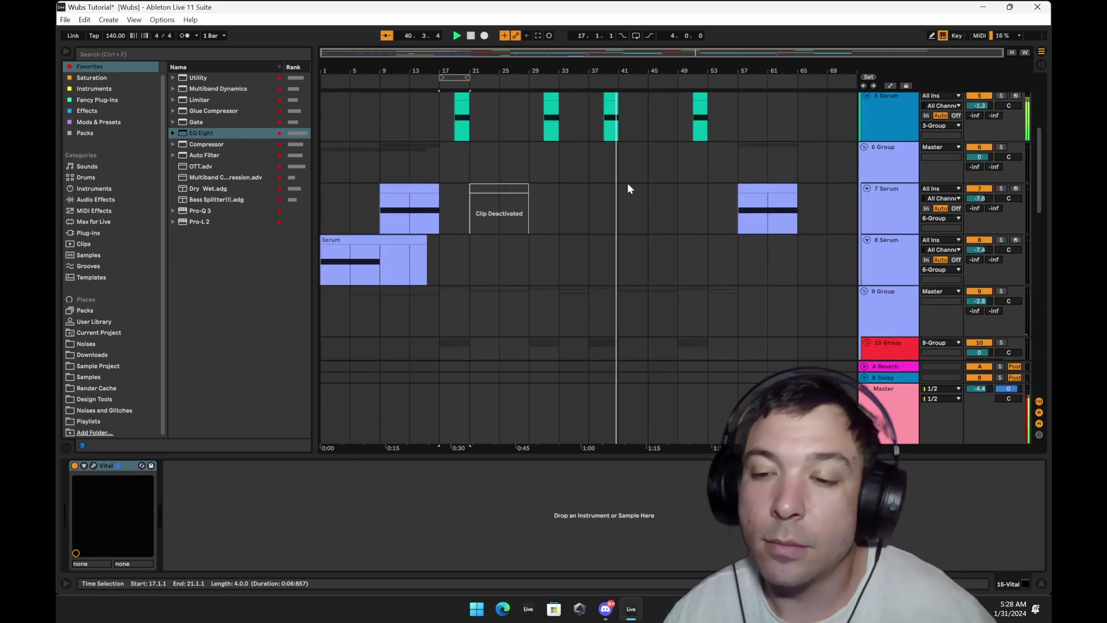
{"action": "scroll", "coordinate": [620, 187], "scroll_direction": "down", "scroll_amount": 3}
{"action": "scroll", "coordinate": [620, 187], "scroll_direction": "down", "scroll_amount": 6}
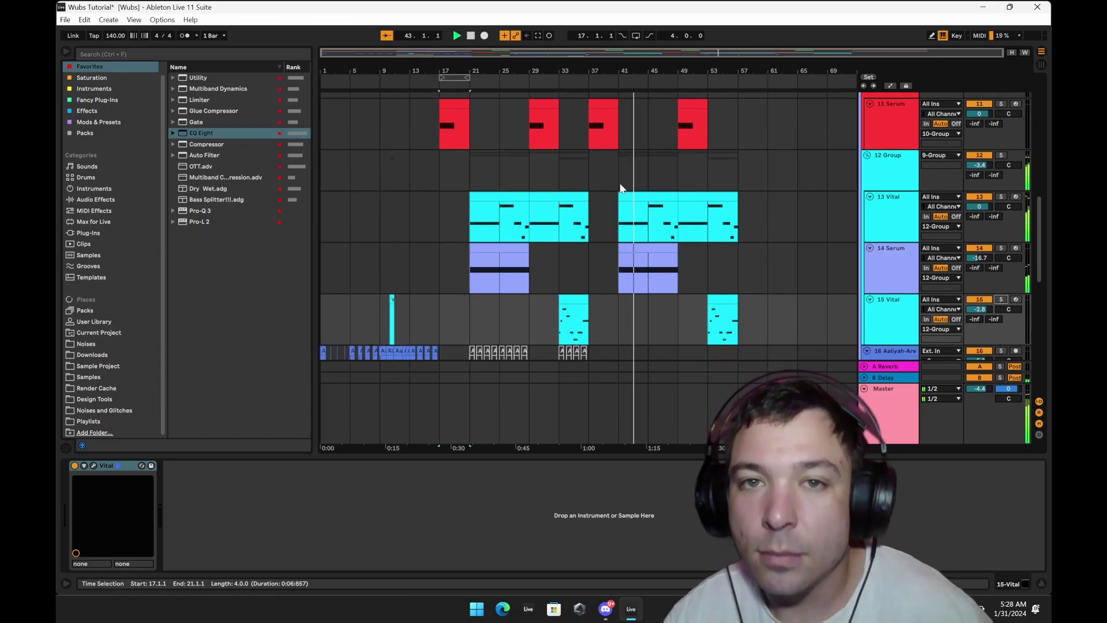
{"action": "scroll", "coordinate": [620, 187], "scroll_direction": "down", "scroll_amount": 3}
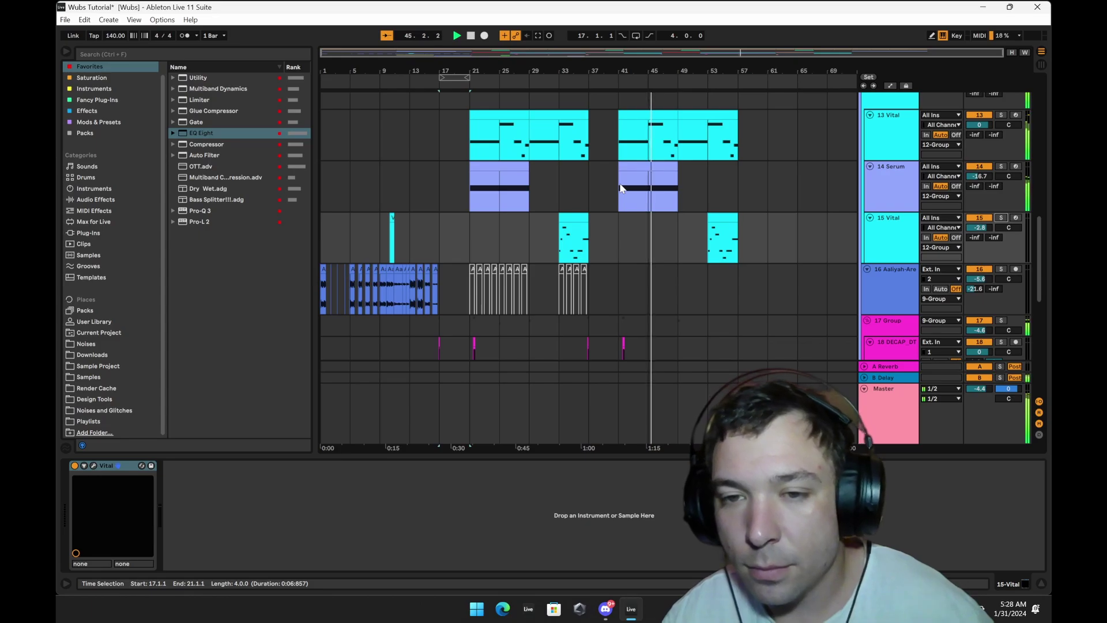
{"action": "scroll", "coordinate": [620, 188], "scroll_direction": "down", "scroll_amount": 1}
{"action": "scroll", "coordinate": [620, 187], "scroll_direction": "up", "scroll_amount": 4}
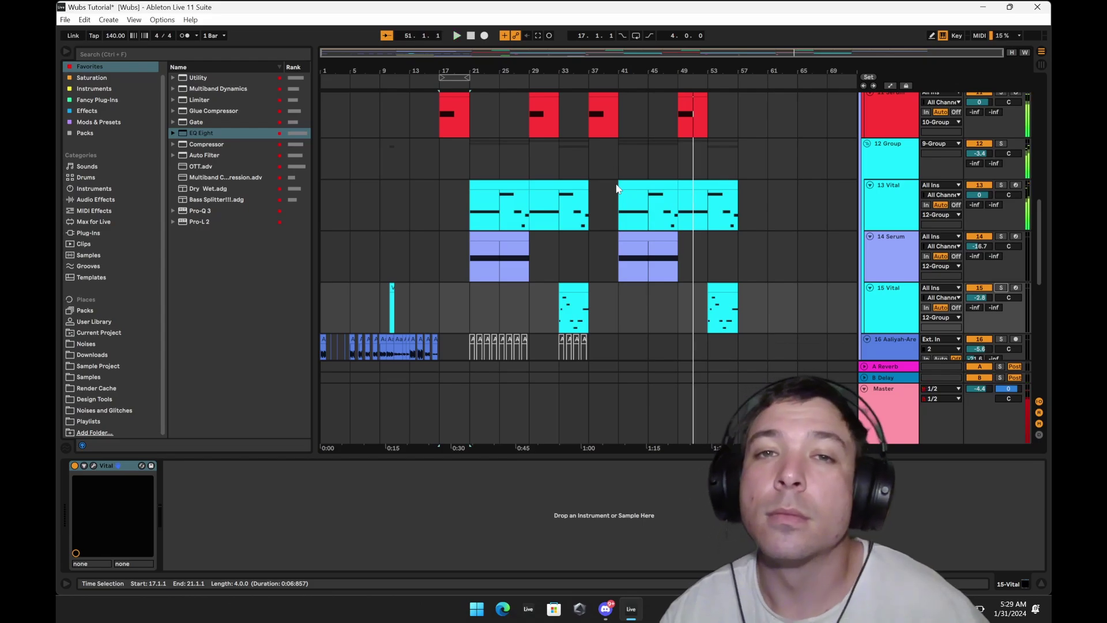
Show the Master track's effects chain, inspect its Pro-Q 3 curve and toggle the EQ Eight's mid/side edit channel.
{"action": "left_click", "coordinate": [908, 403]}
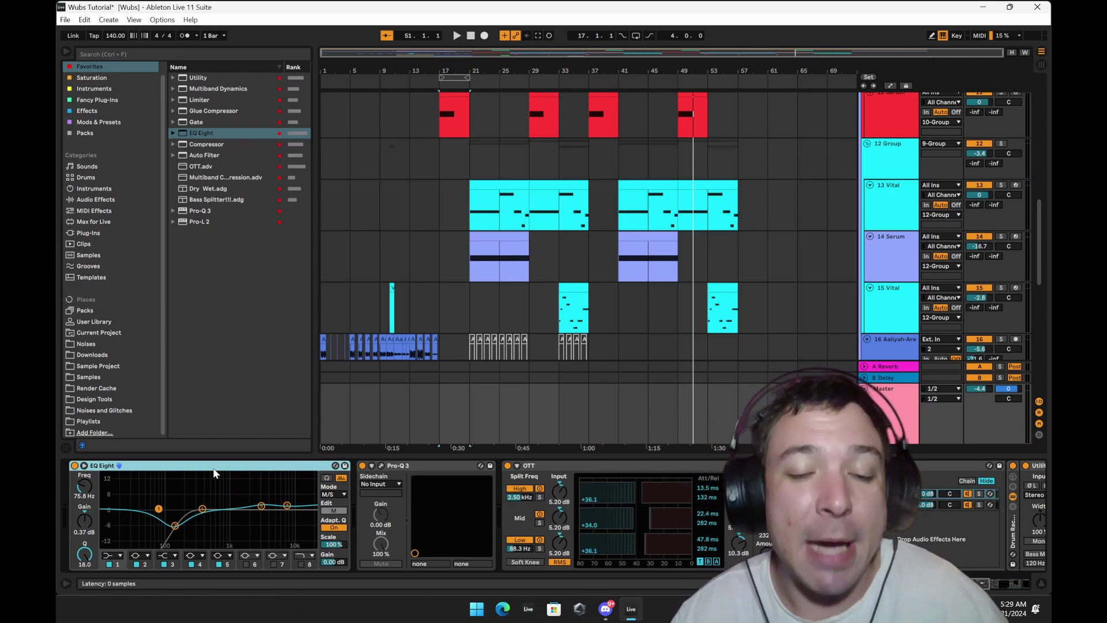
{"action": "left_click", "coordinate": [381, 466]}
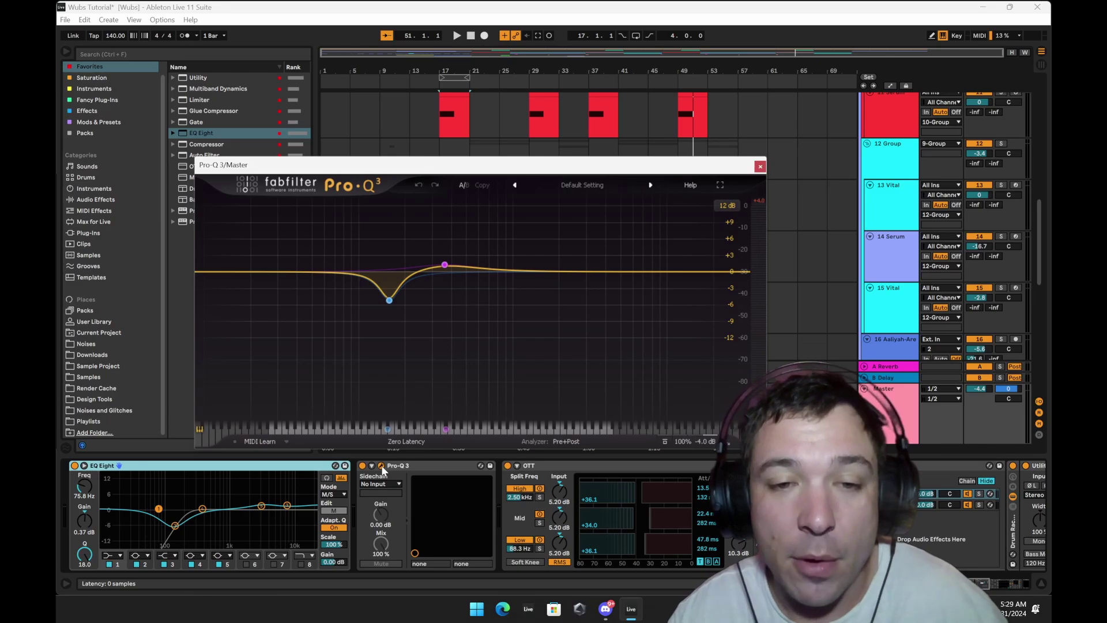
{"action": "left_click", "coordinate": [381, 466]}
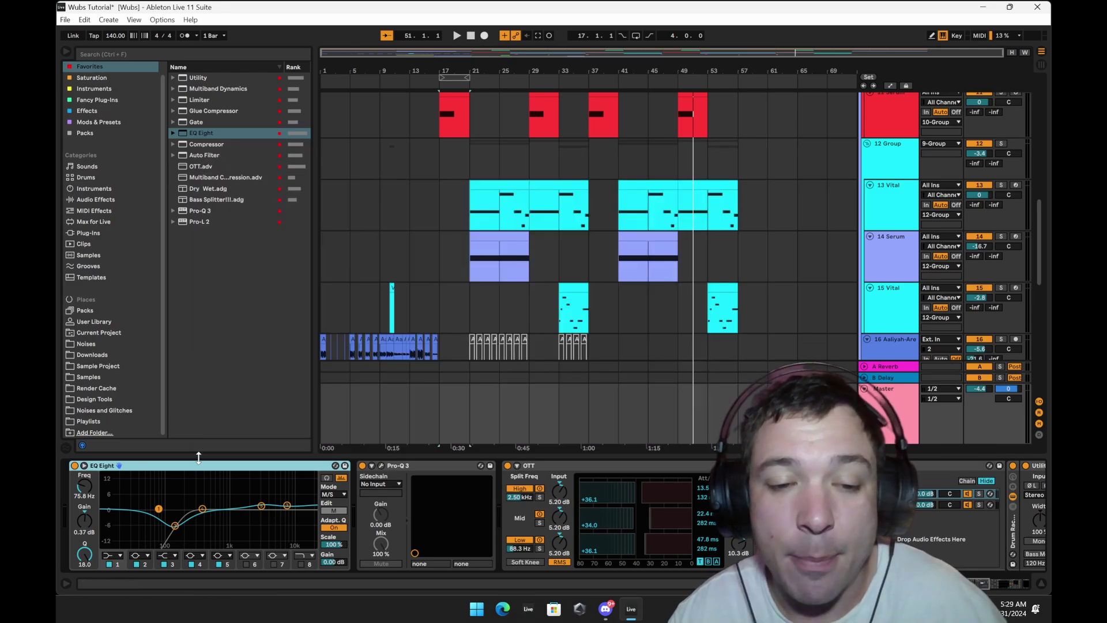
{"action": "left_click", "coordinate": [333, 510]}
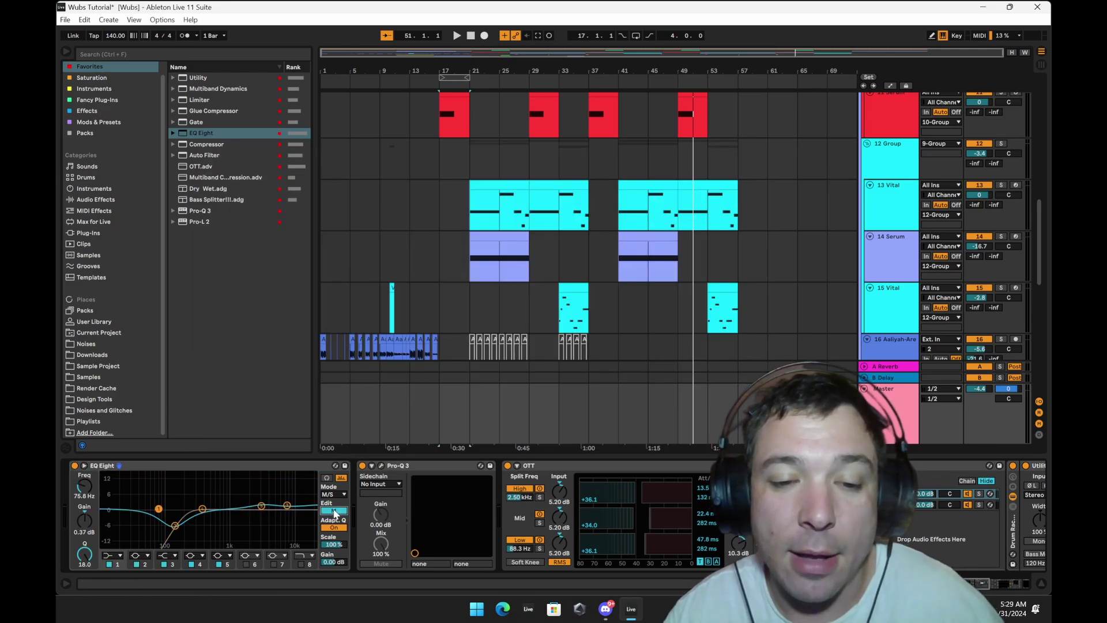
Collapse the Master chain's EQ Eight, Pro-Q 3, OTT and Dry_Wet rack one after another while reviewing them.
{"action": "double_click", "coordinate": [170, 466]}
{"action": "double_click", "coordinate": [170, 466]}
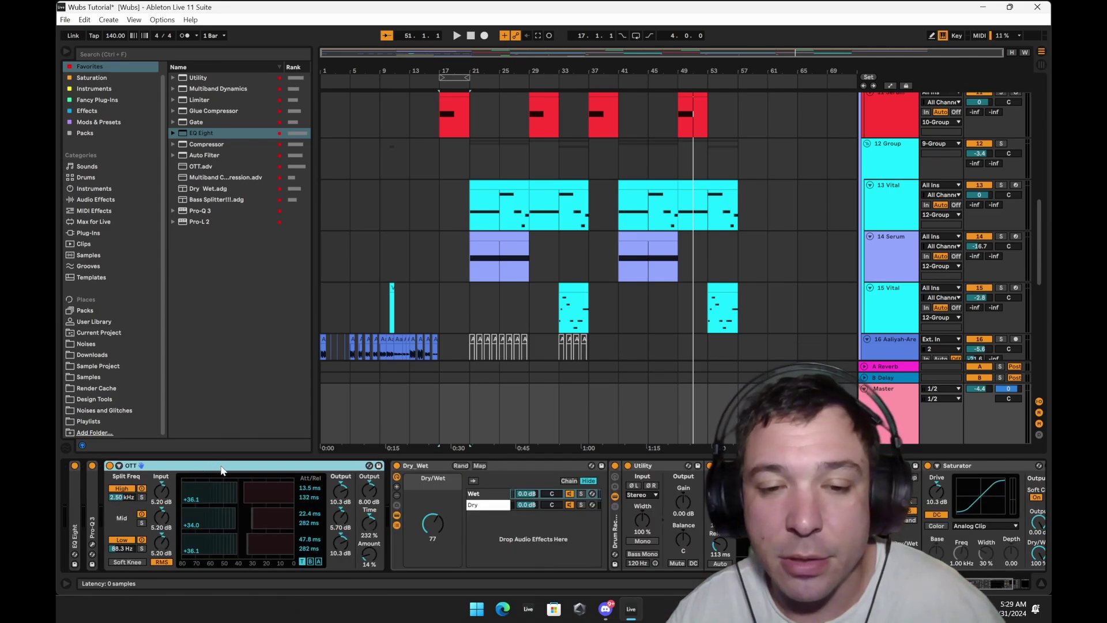
{"action": "double_click", "coordinate": [221, 470]}
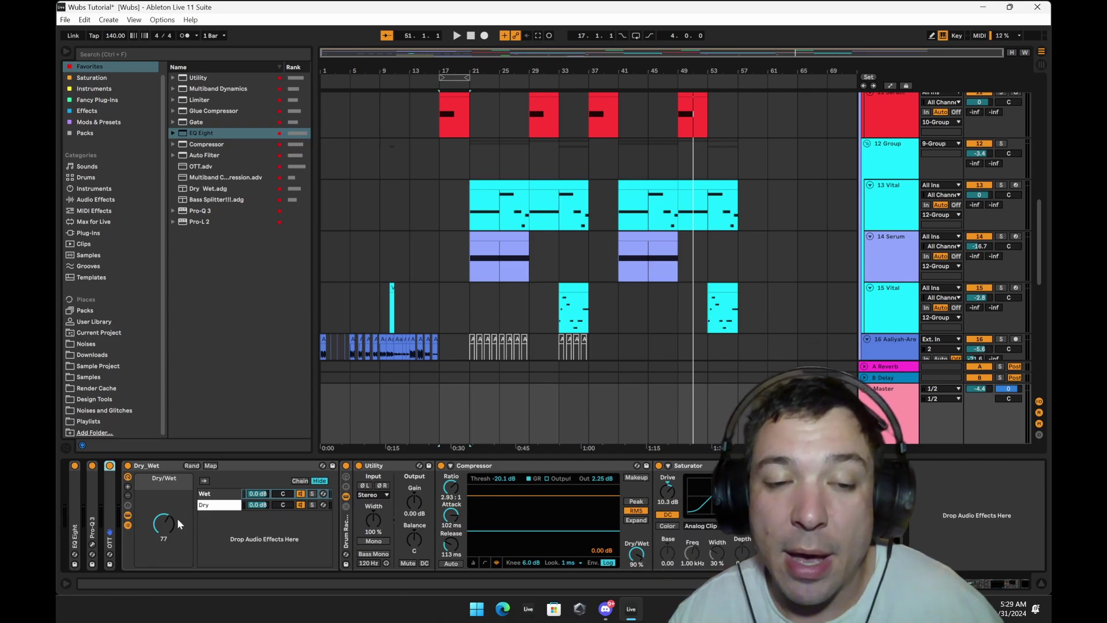
{"action": "double_click", "coordinate": [168, 466]}
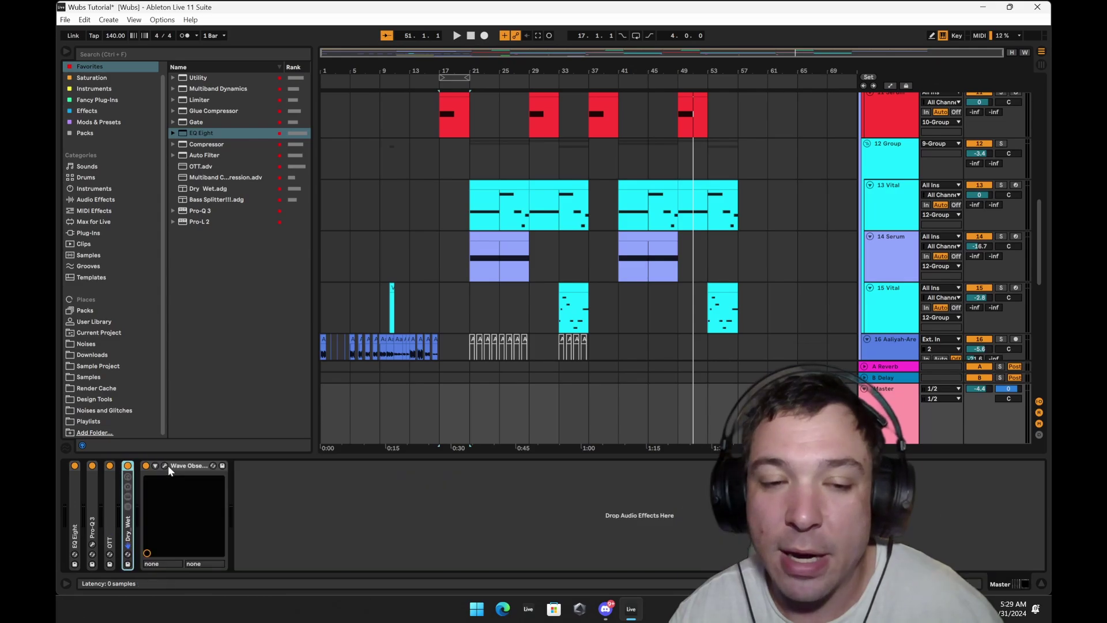
Add Pro-L 2 to the end of the Master chain and move its window clear of the browser.
{"action": "left_click", "coordinate": [210, 222]}
{"action": "double_click", "coordinate": [210, 222]}
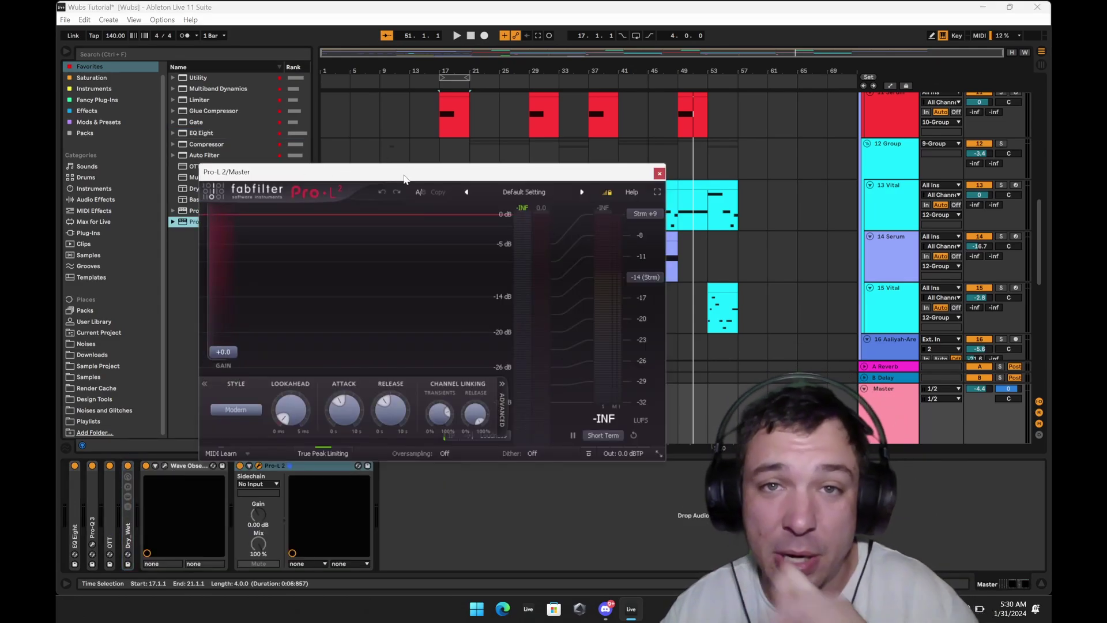
{"action": "left_click_drag", "start_coordinate": [406, 178], "coordinate": [622, 175]}
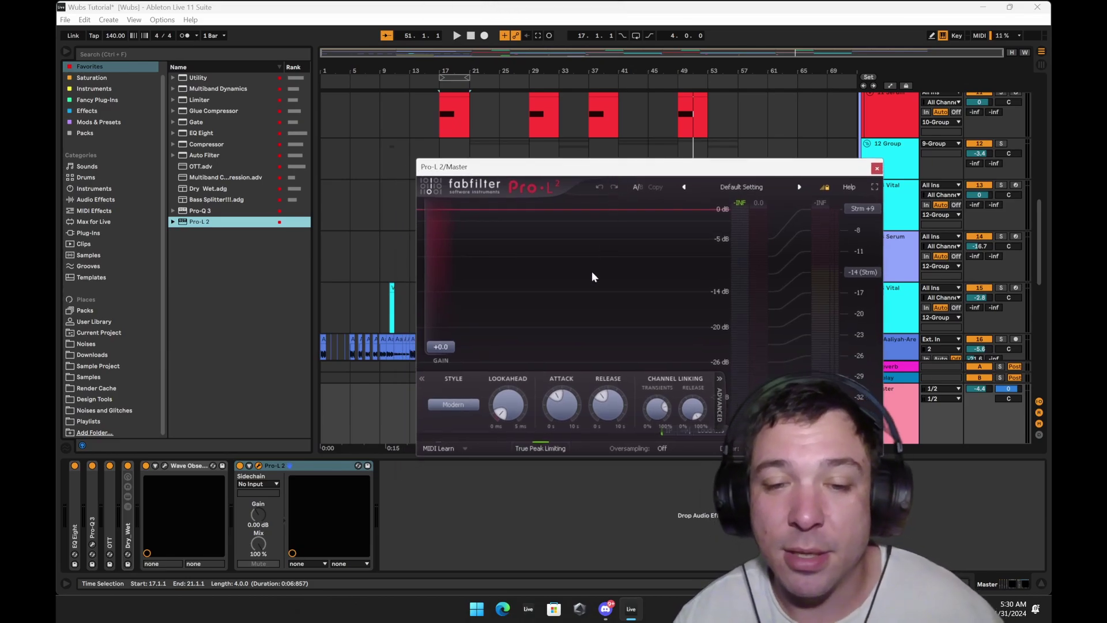
{"action": "mouse_move", "coordinate": [559, 403]}
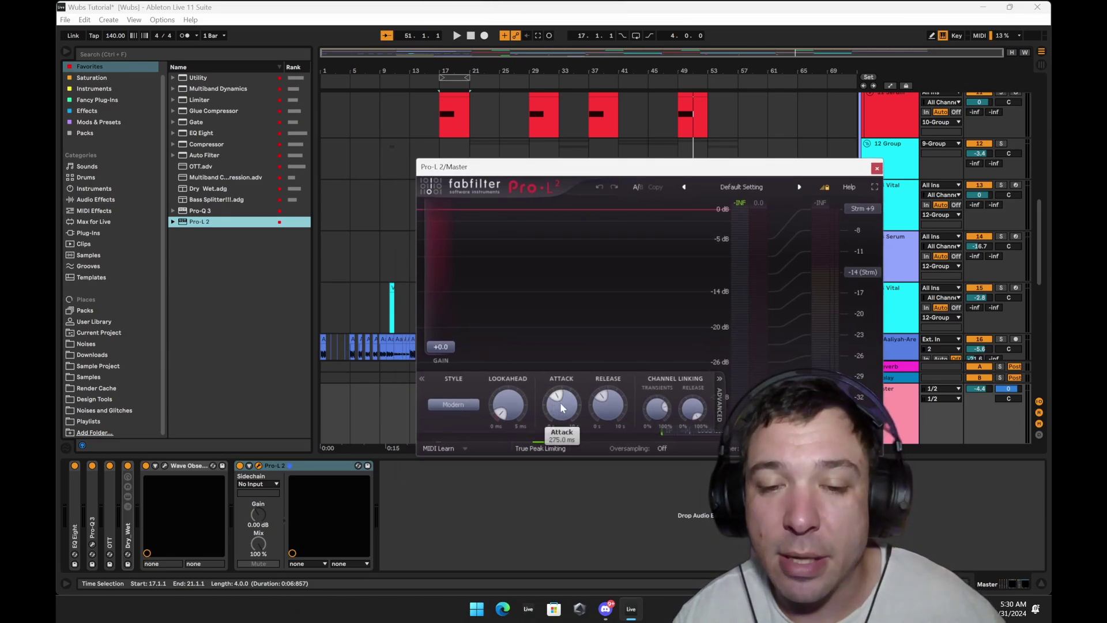
Remove Pro-L 2 from the Master chain, and unfold the Dry_Wet rack to review its devices before folding it again.
{"action": "mouse_move", "coordinate": [610, 409]}
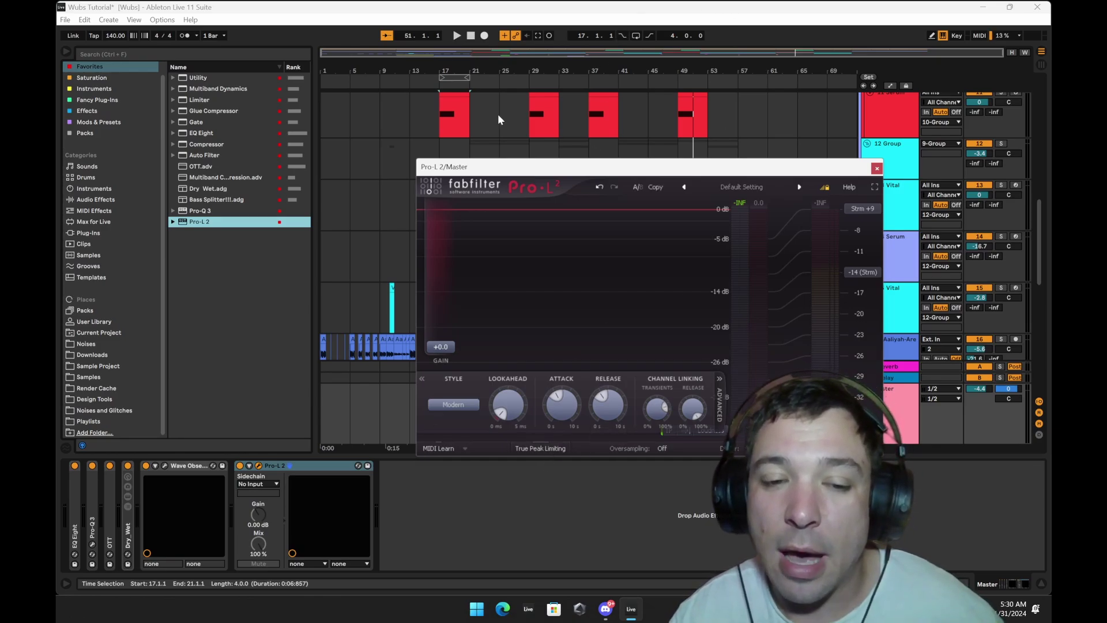
{"action": "left_click", "coordinate": [339, 467]}
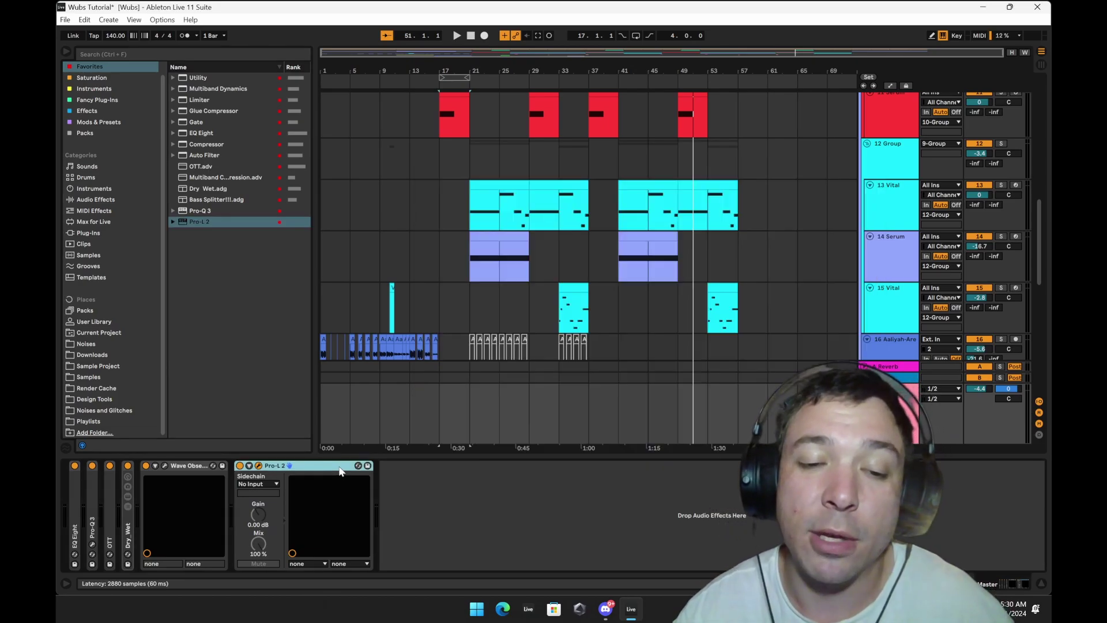
{"action": "key", "text": "Delete"}
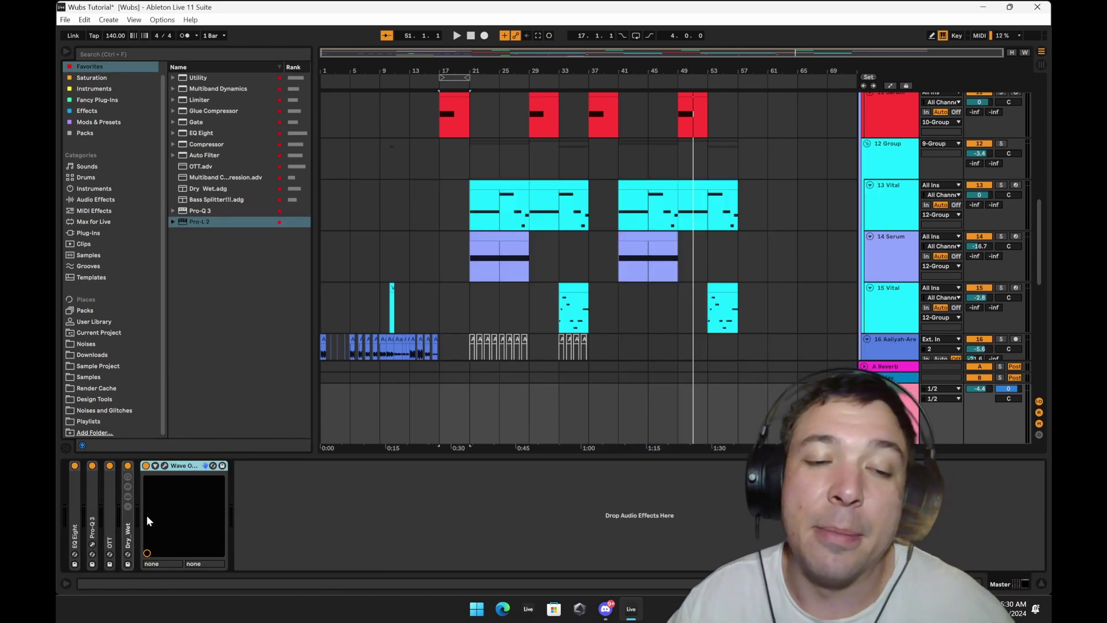
{"action": "double_click", "coordinate": [128, 529]}
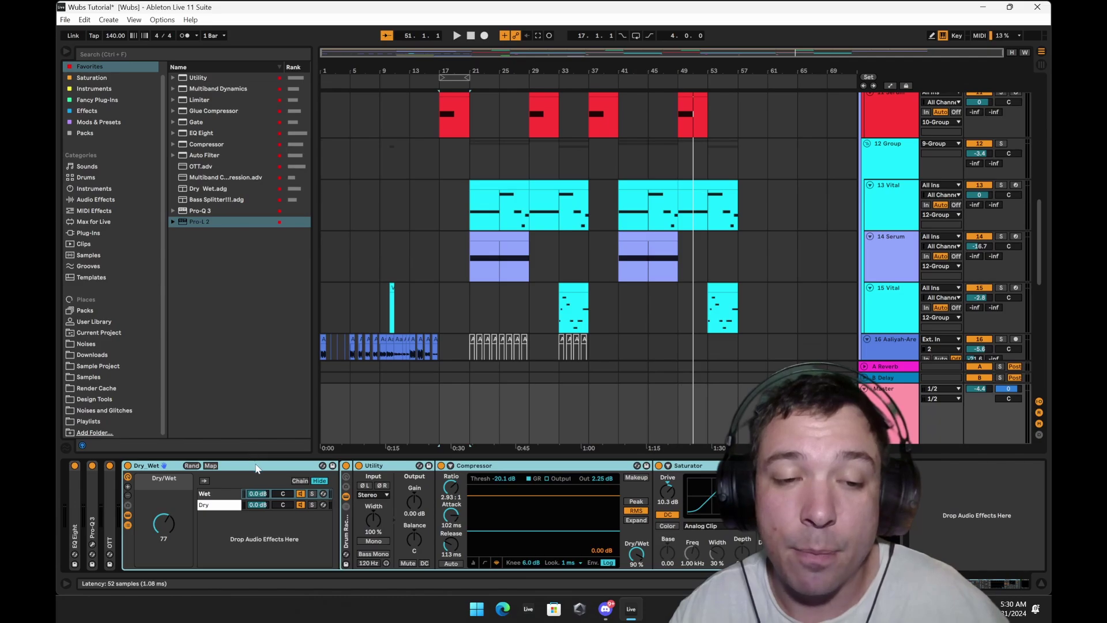
{"action": "double_click", "coordinate": [256, 468]}
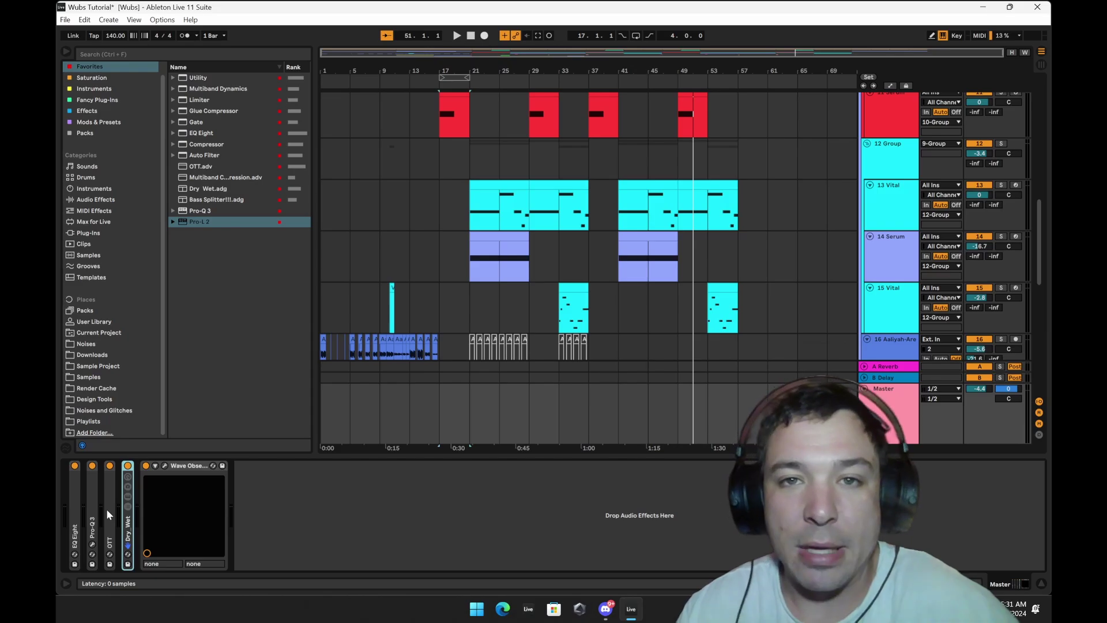
Examine the effects chains on 12 Group, 9 Group, 6 Group and 3 Group one after another.
{"action": "left_click", "coordinate": [902, 164]}
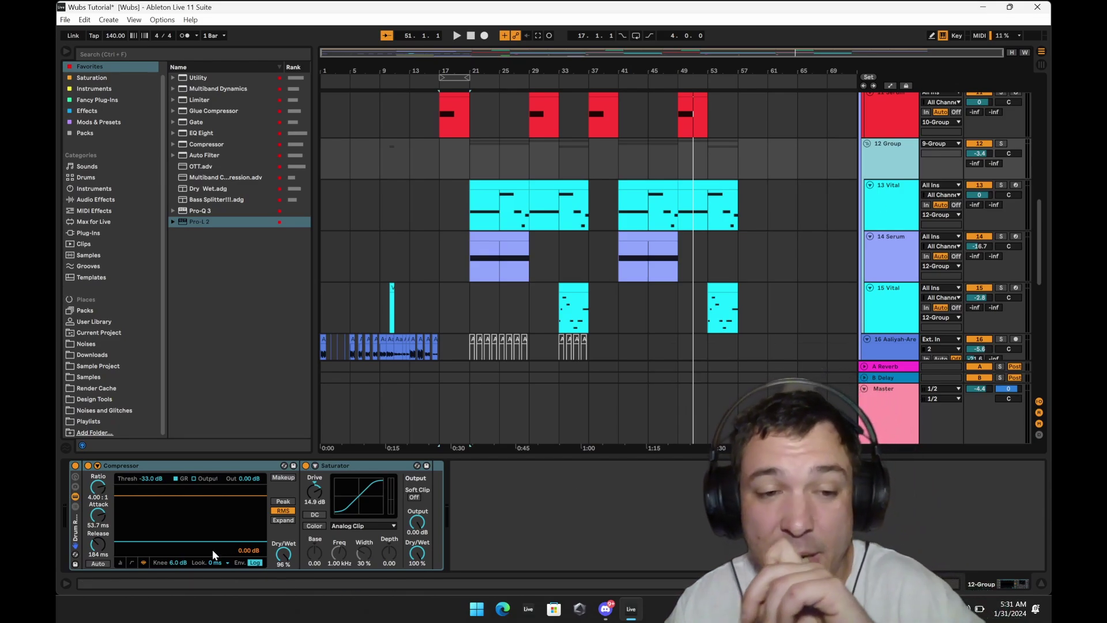
{"action": "scroll", "coordinate": [903, 205], "scroll_direction": "up", "scroll_amount": 3}
{"action": "left_click", "coordinate": [903, 205]}
{"action": "scroll", "coordinate": [893, 173], "scroll_direction": "up", "scroll_amount": 3}
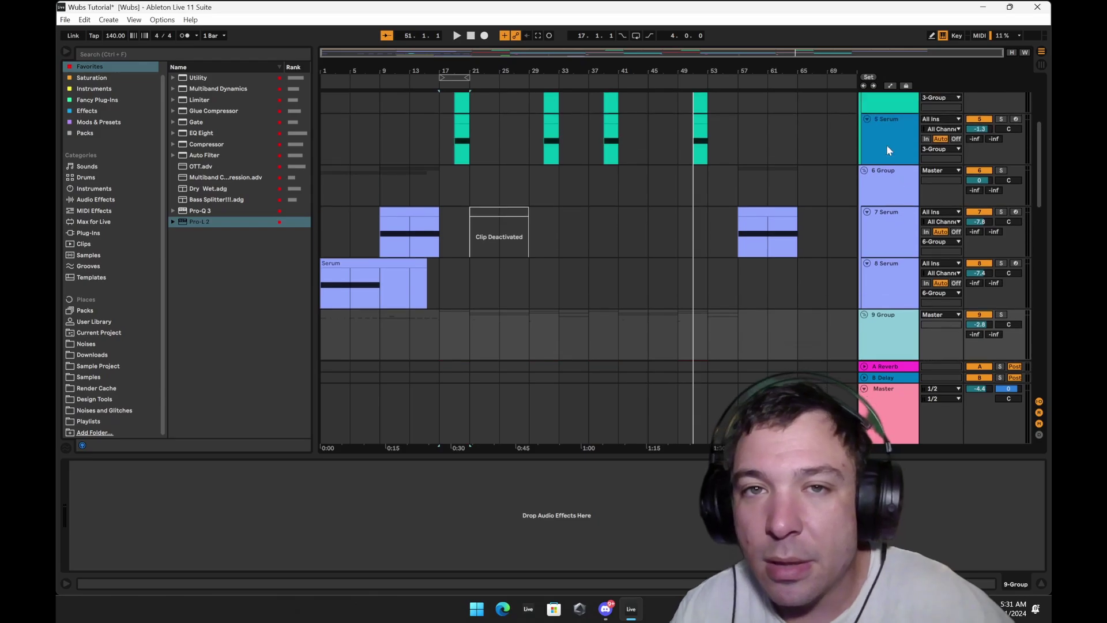
{"action": "left_click", "coordinate": [890, 188]}
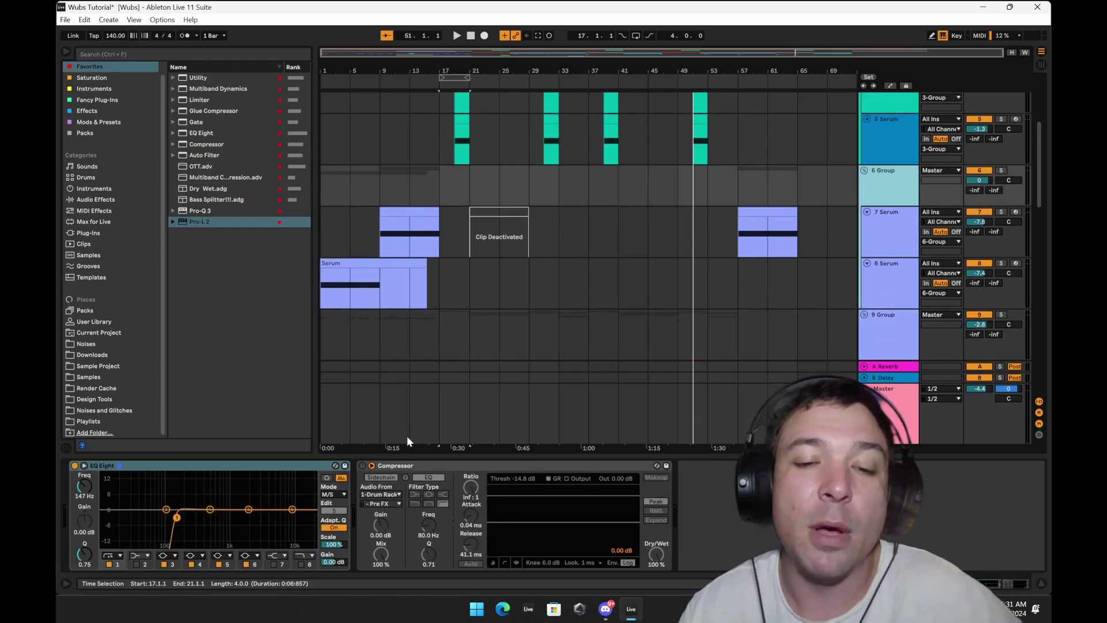
{"action": "scroll", "coordinate": [458, 395], "scroll_direction": "down", "scroll_amount": 2}
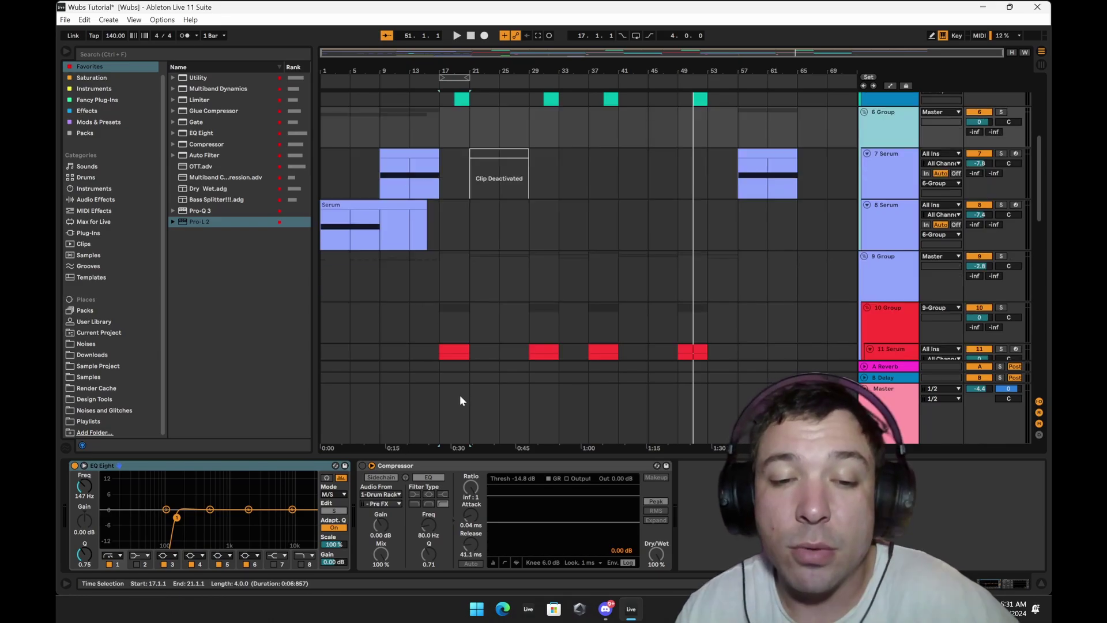
{"action": "key", "text": "Up"}
{"action": "key", "text": "Up"}
{"action": "key", "text": "Up"}
{"action": "key", "text": "Up"}
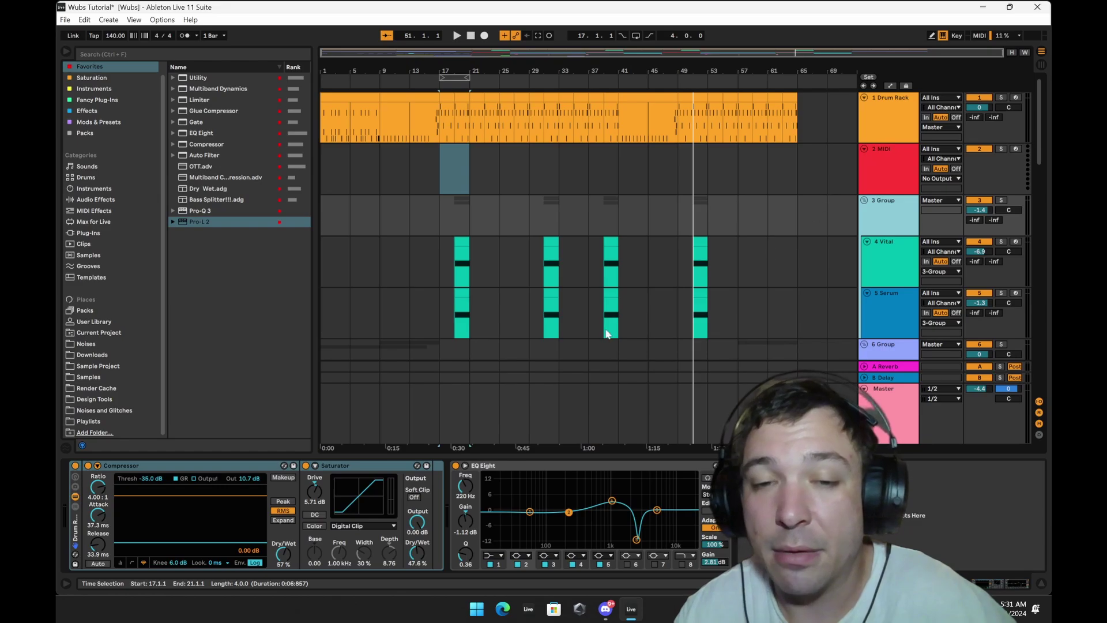
Review the device chains of the 14 Serum track and 17 Group, and look over the remaining sample tracks.
{"action": "scroll", "coordinate": [797, 317], "scroll_direction": "down", "scroll_amount": 8}
{"action": "left_click", "coordinate": [890, 282]}
{"action": "scroll", "coordinate": [762, 296], "scroll_direction": "down", "scroll_amount": 5}
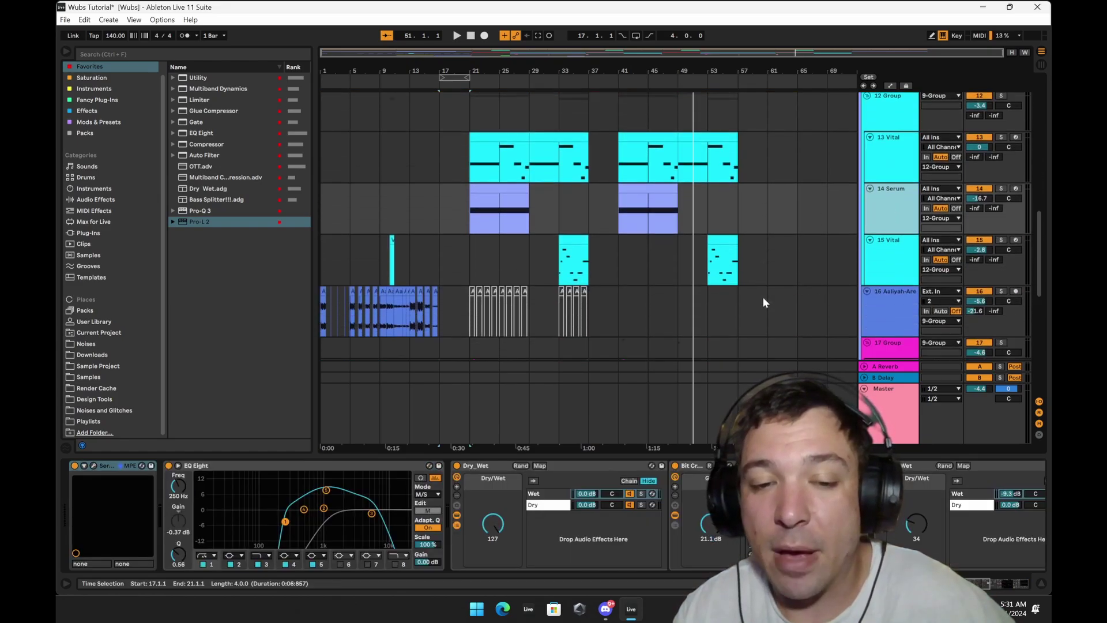
{"action": "left_click", "coordinate": [881, 237]}
{"action": "left_click", "coordinate": [558, 413]}
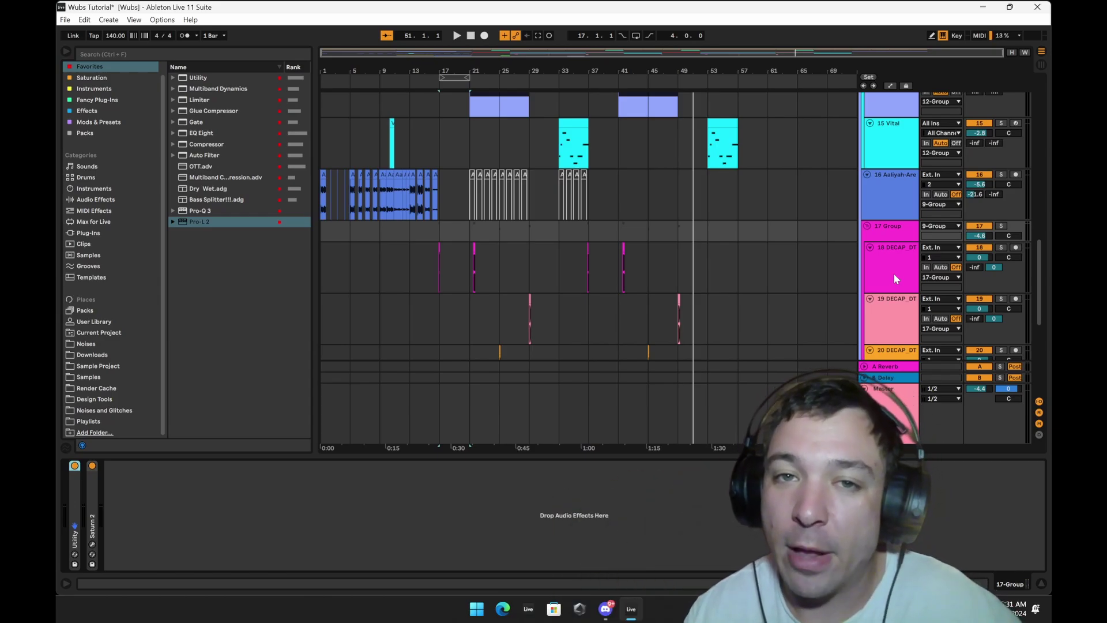
{"action": "scroll", "coordinate": [876, 321], "scroll_direction": "down", "scroll_amount": 10}
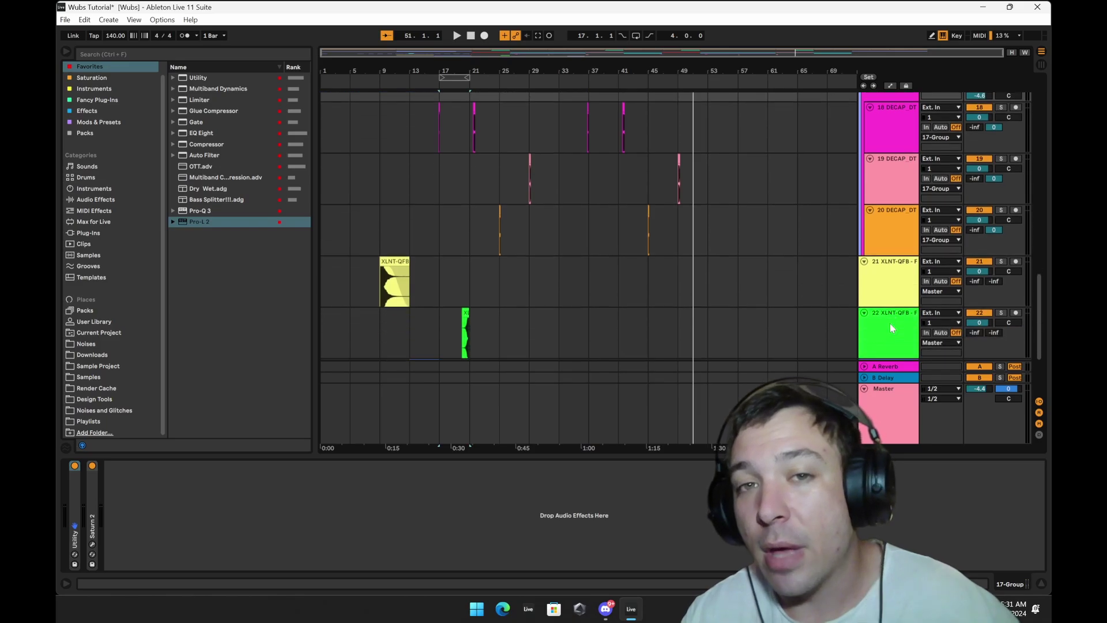
Return to the Master track's effects chain and review its devices, ending with the folded Dry_Wet rack selected.
{"action": "left_click", "coordinate": [890, 416]}
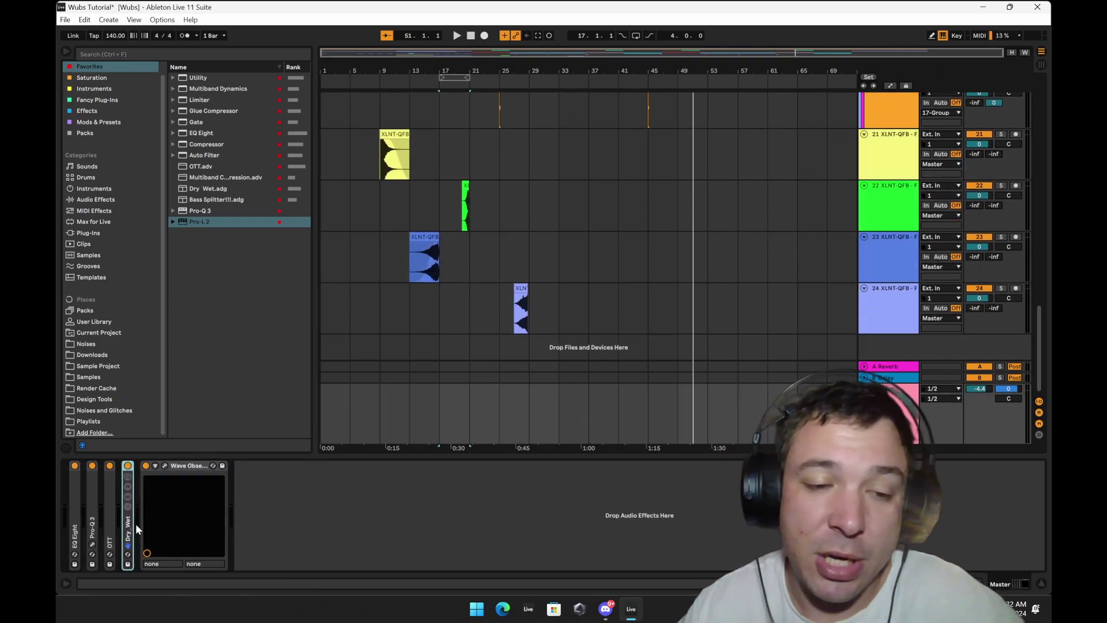
{"action": "double_click", "coordinate": [161, 465]}
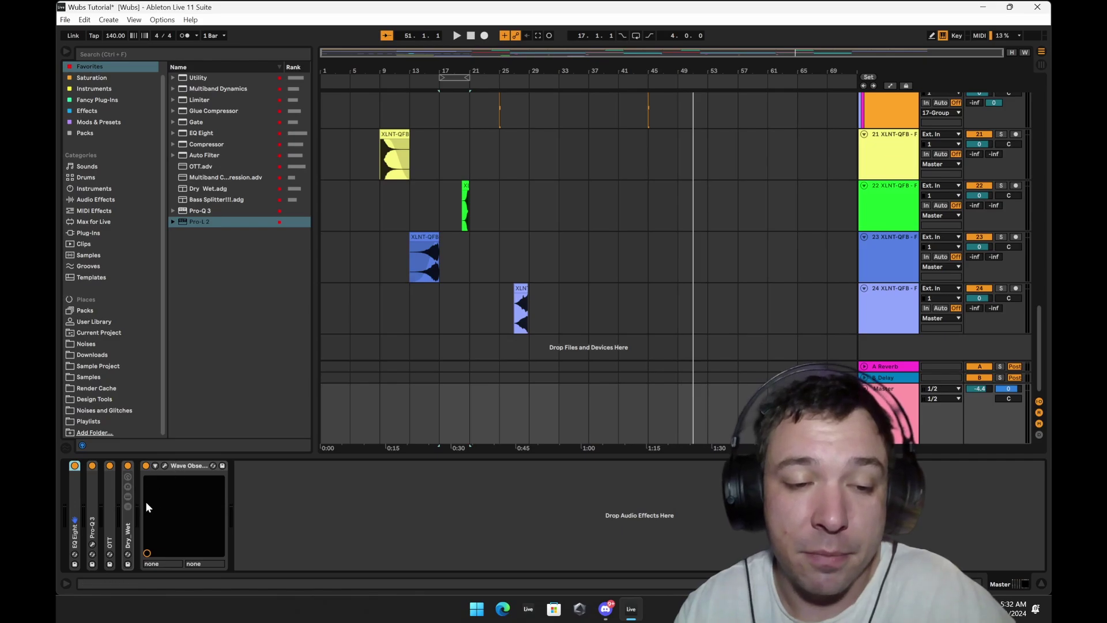
{"action": "left_click", "coordinate": [128, 519]}
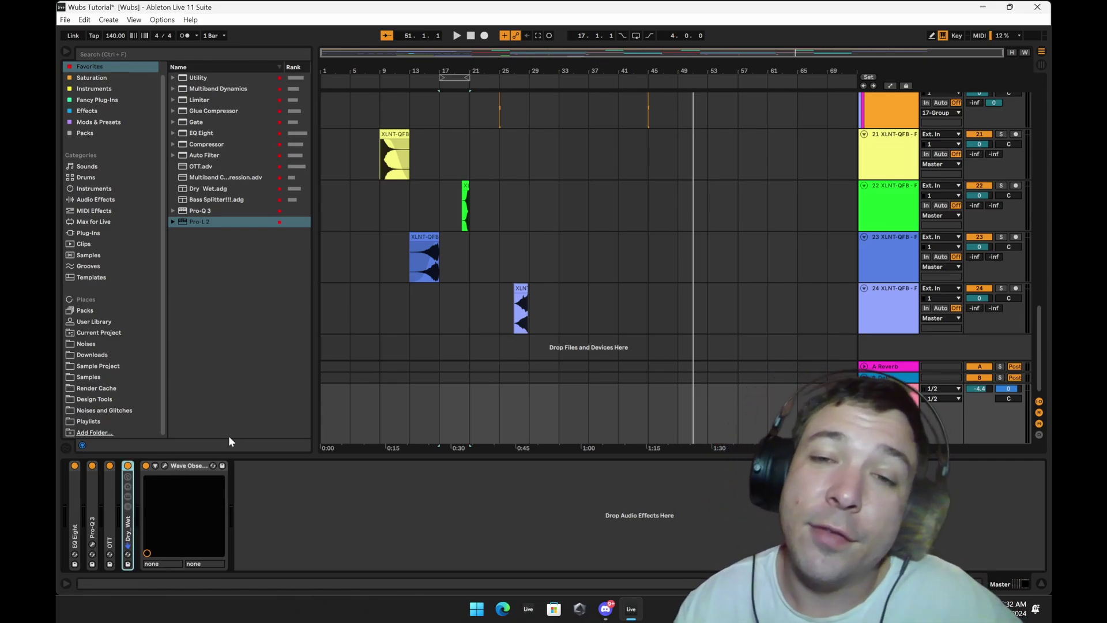